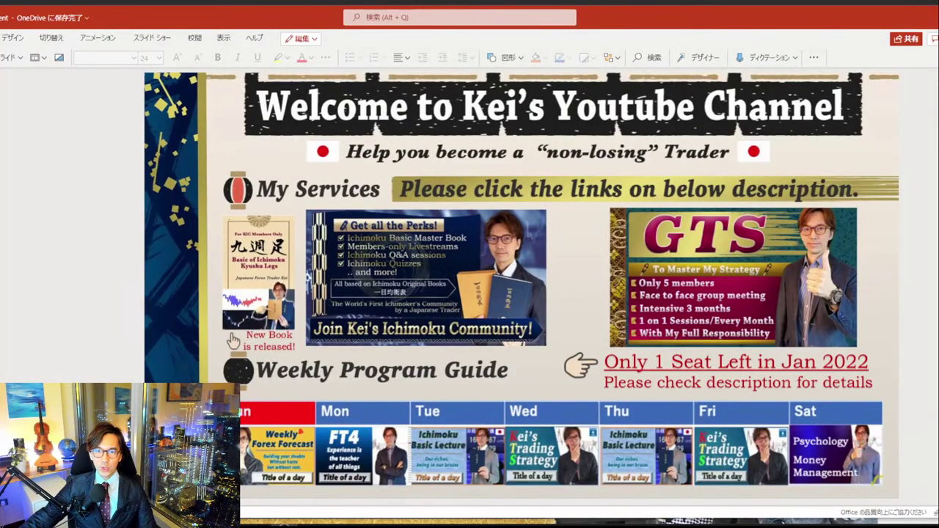
Step: On the Disclaimer slide, highlight the trading-risk phrase and guideline sentence, then deselect them
key(Page_Down)
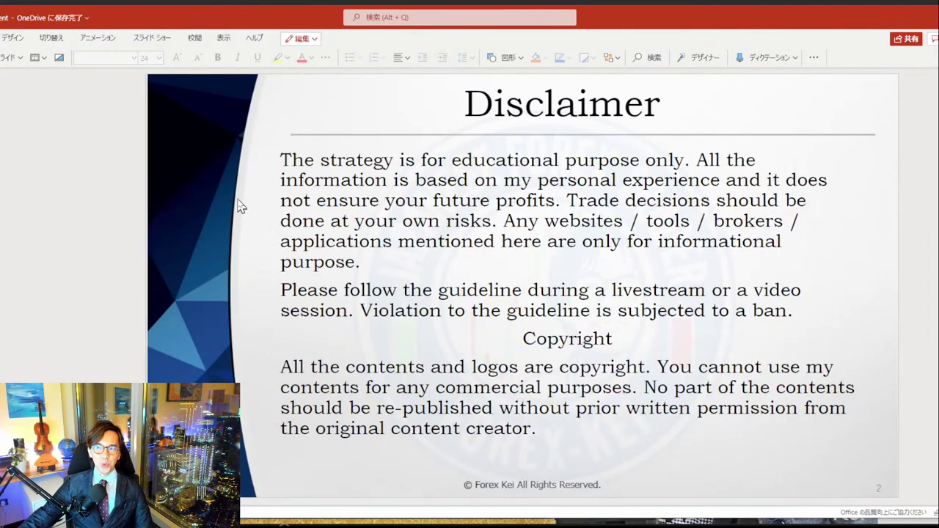
click(320, 221)
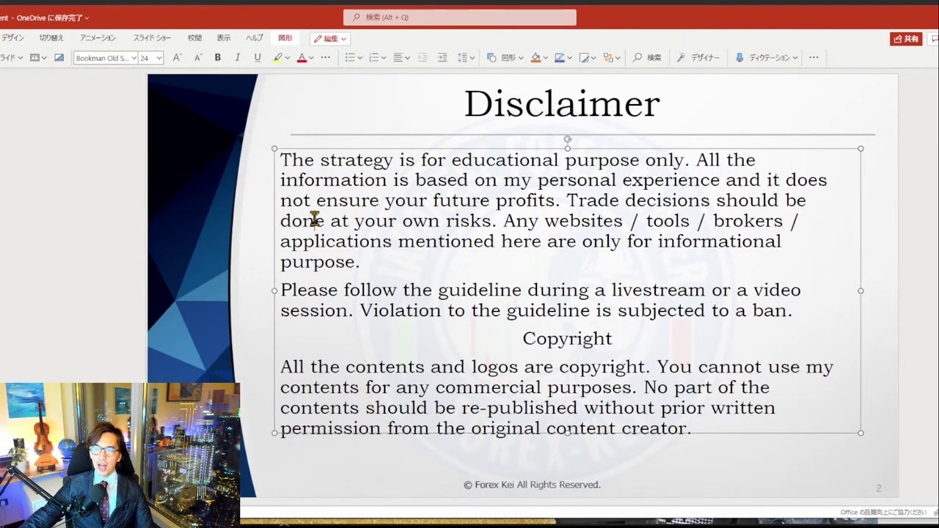
drag(314, 220, 492, 220)
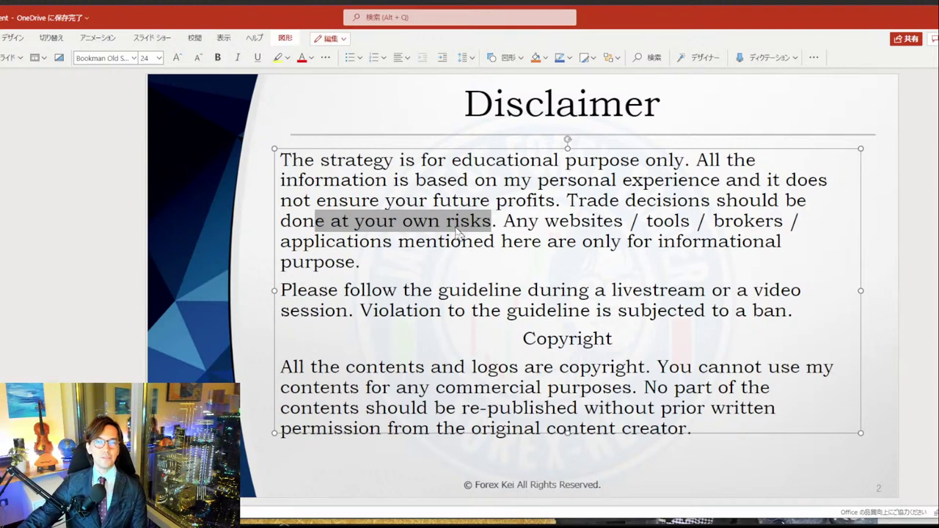
click(351, 304)
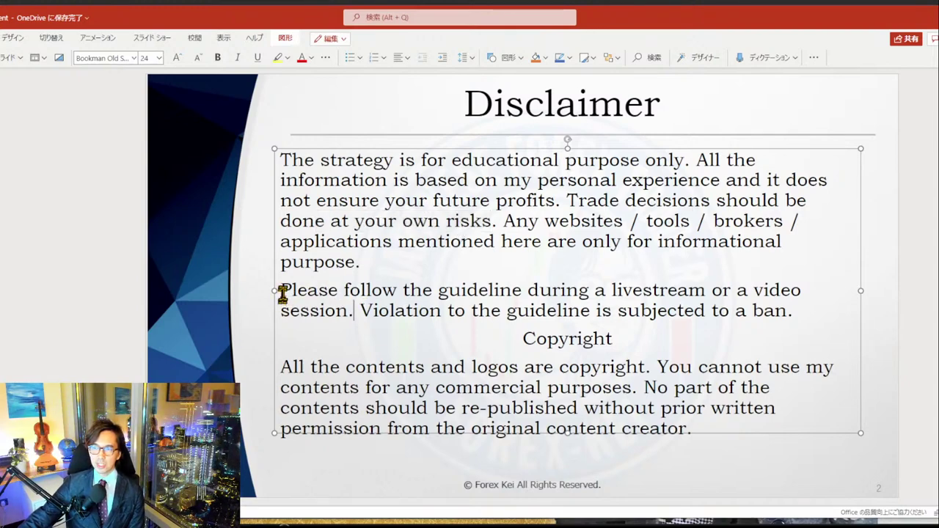
drag(281, 292, 606, 292)
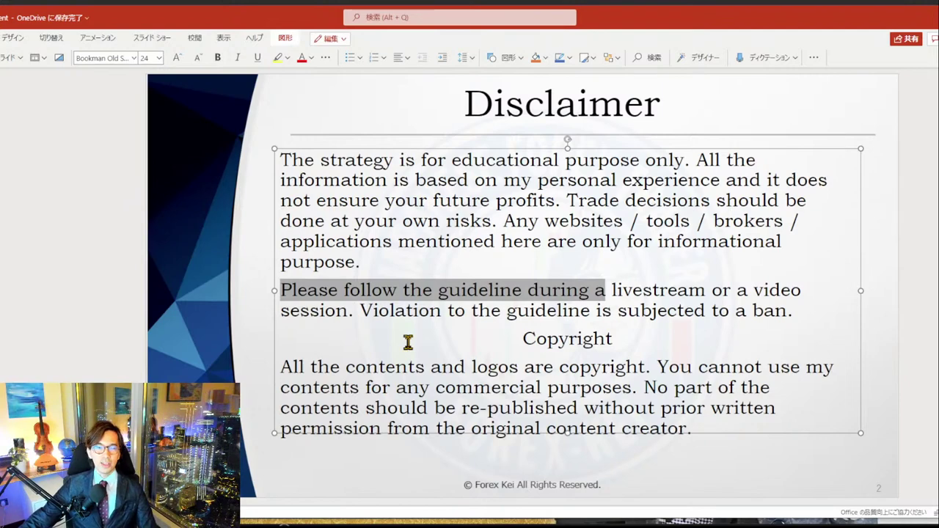
click(386, 321)
click(131, 314)
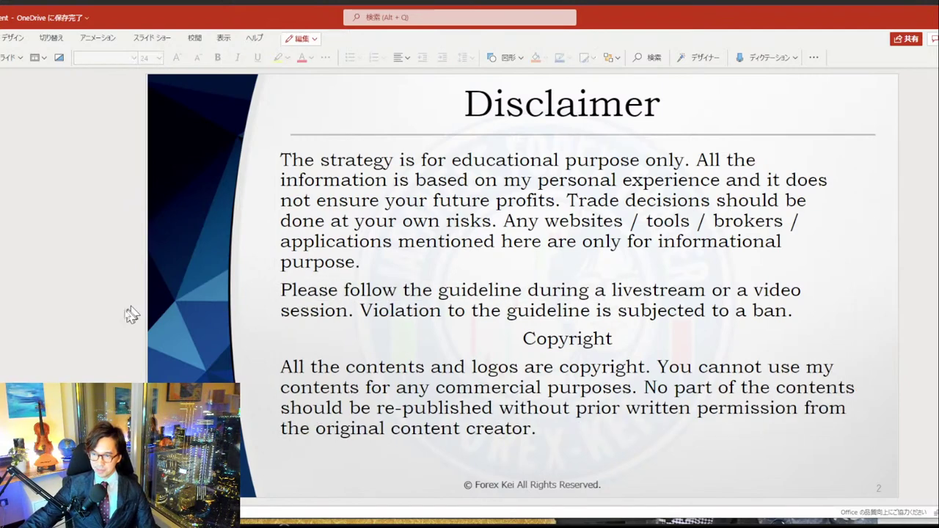
scroll(131, 314, down, 1)
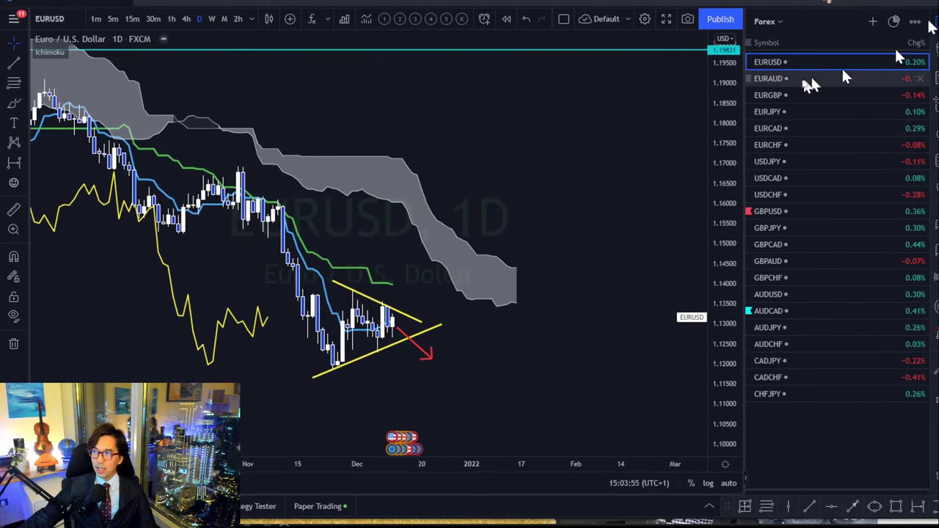
Step: Widen the chart, clear the GBPUSD and AUDCAD flags, and show EURUSD weekly with drawings hidden
drag(745, 75, 819, 84)
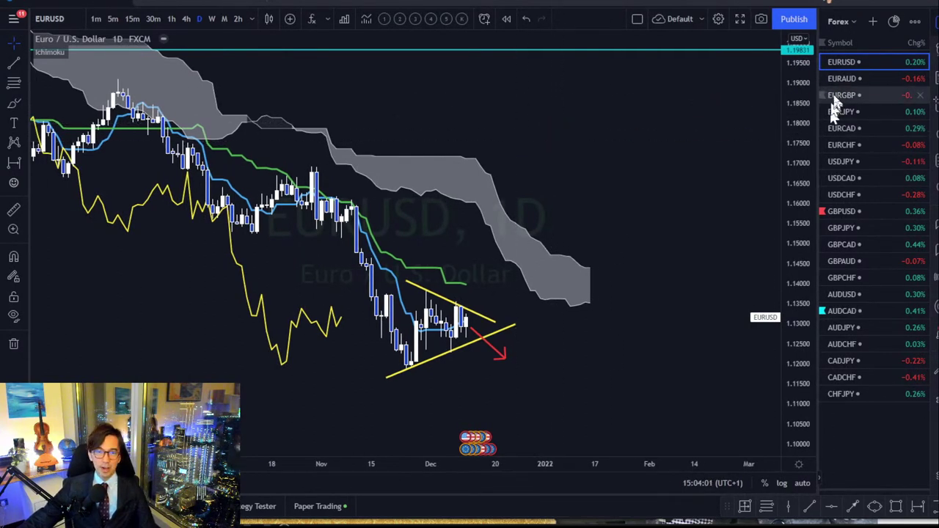
click(824, 211)
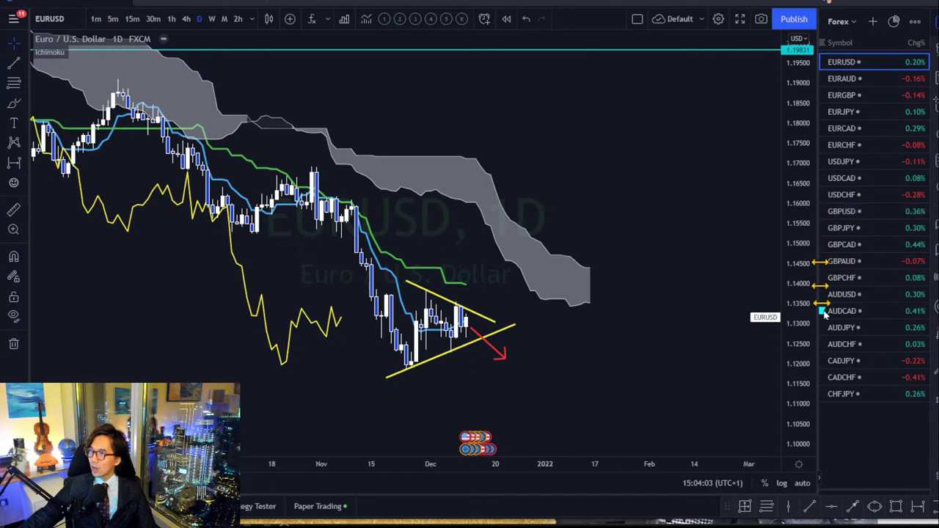
click(823, 311)
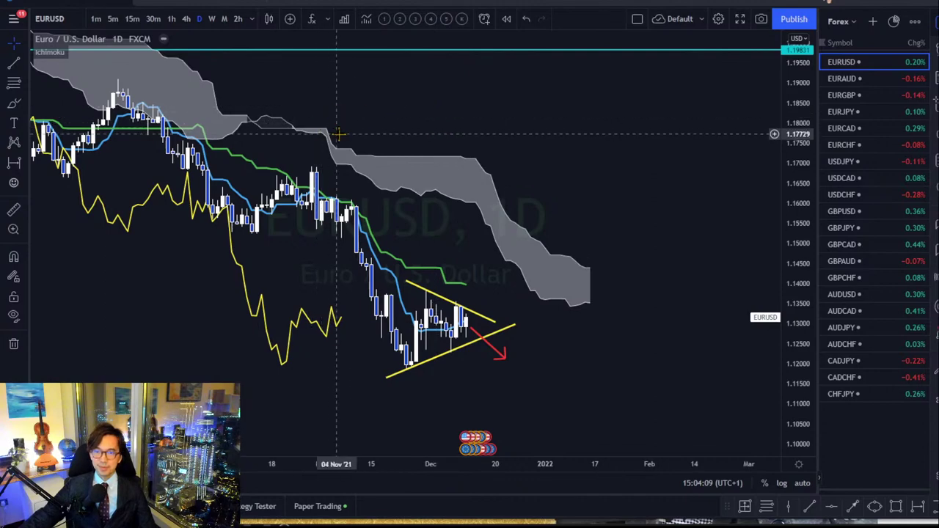
click(212, 19)
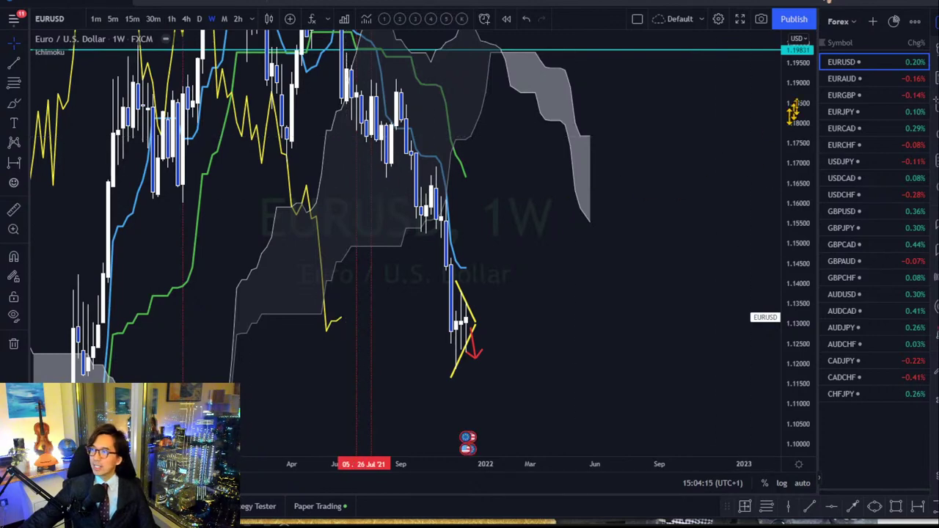
drag(794, 110, 789, 220)
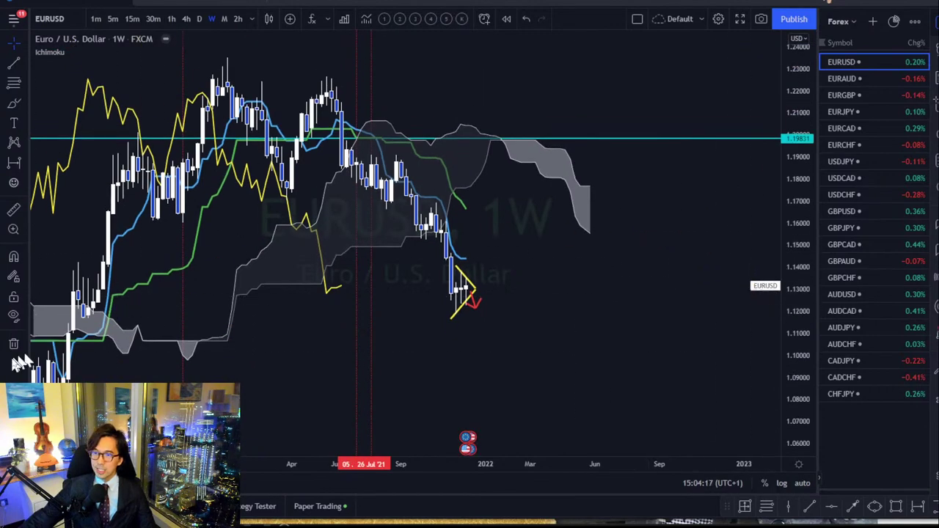
click(14, 316)
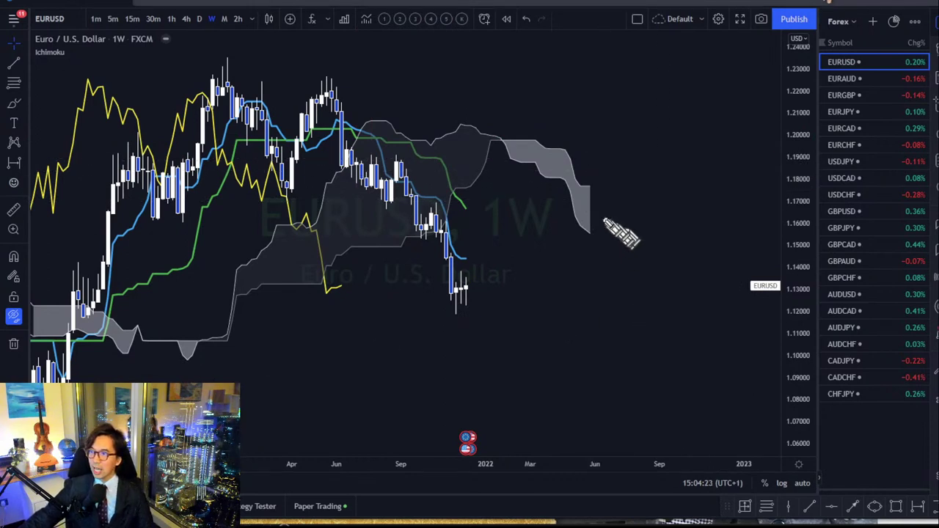
Step: Sketch temporary red arrows and a circle over the cloud and yellow line, then erase them
drag(555, 158, 606, 221)
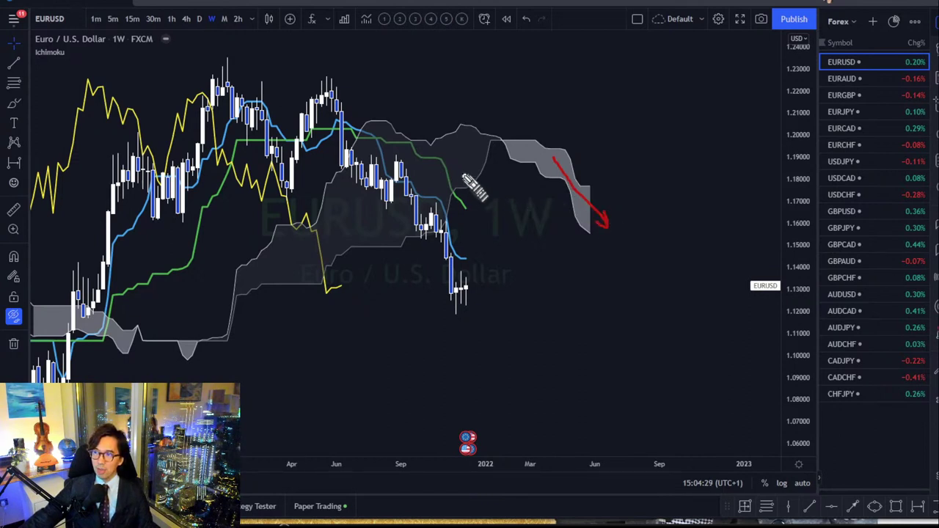
mouse_move(456, 169)
mouse_down()
mouse_move(492, 200)
mouse_move(482, 211)
mouse_up()
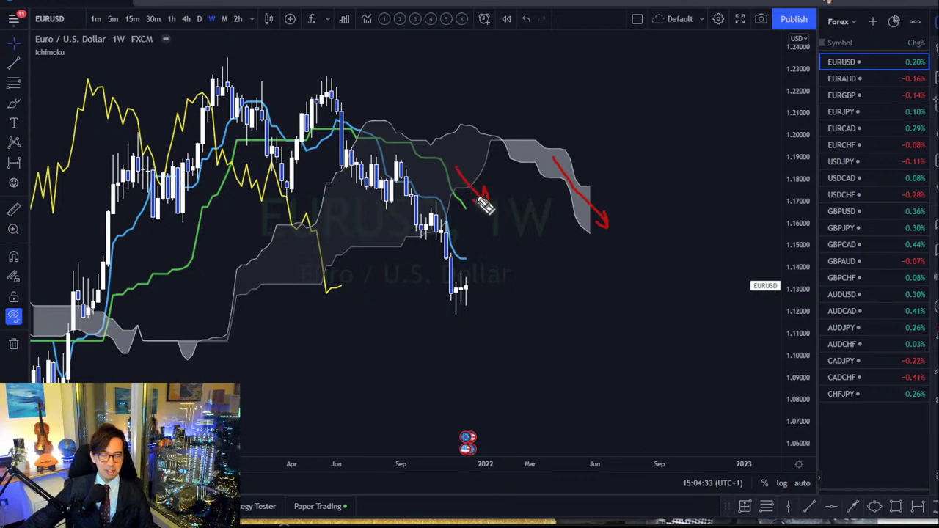
mouse_move(323, 312)
mouse_down()
mouse_move(310, 303)
mouse_move(361, 307)
mouse_move(330, 314)
mouse_up()
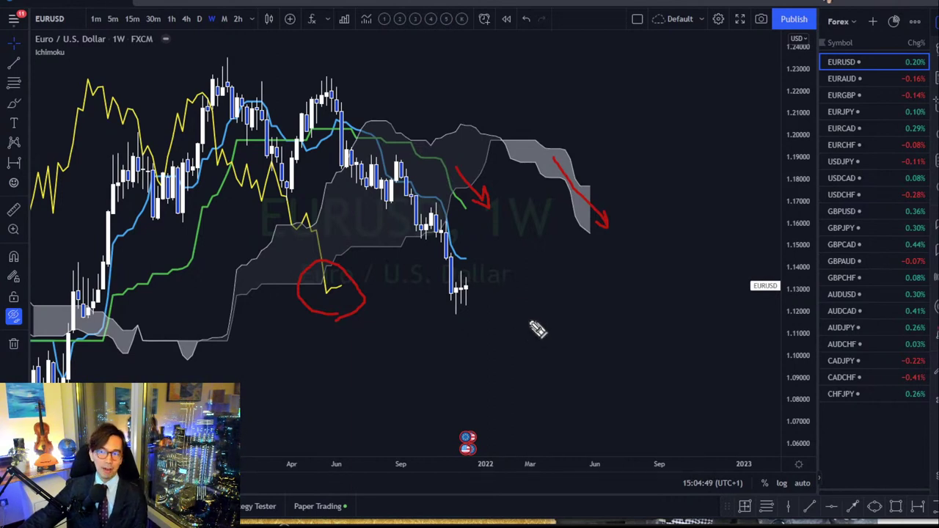
key(Escape)
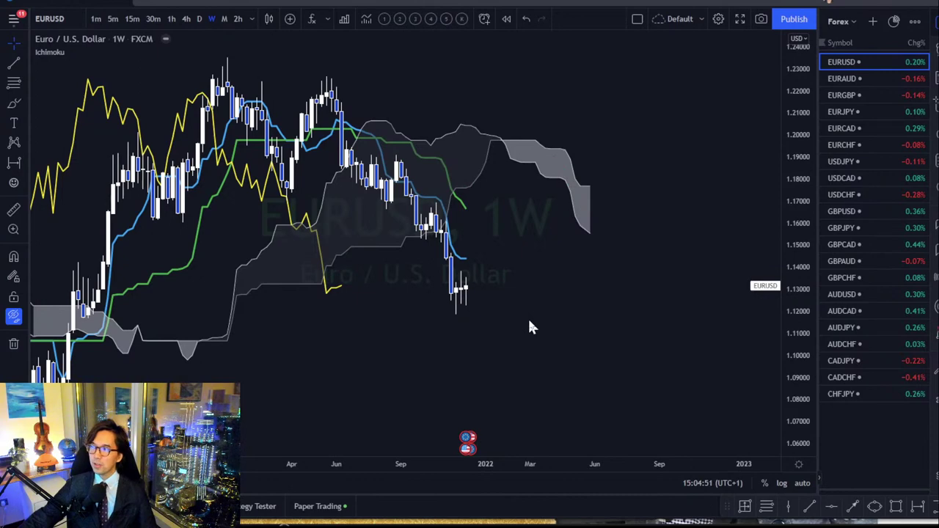
Step: Show EURUSD daily with saved drawings visible, framing the triangle and sketching a red arrow
click(199, 20)
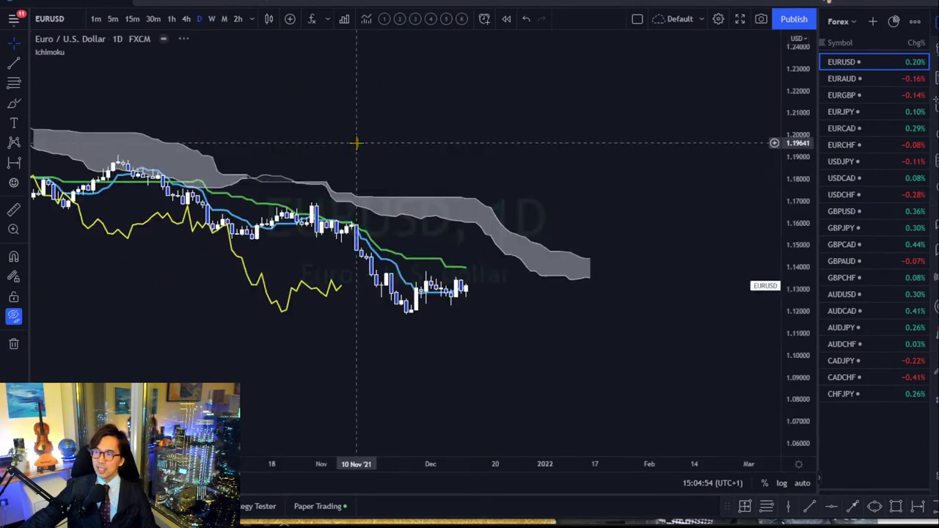
click(14, 315)
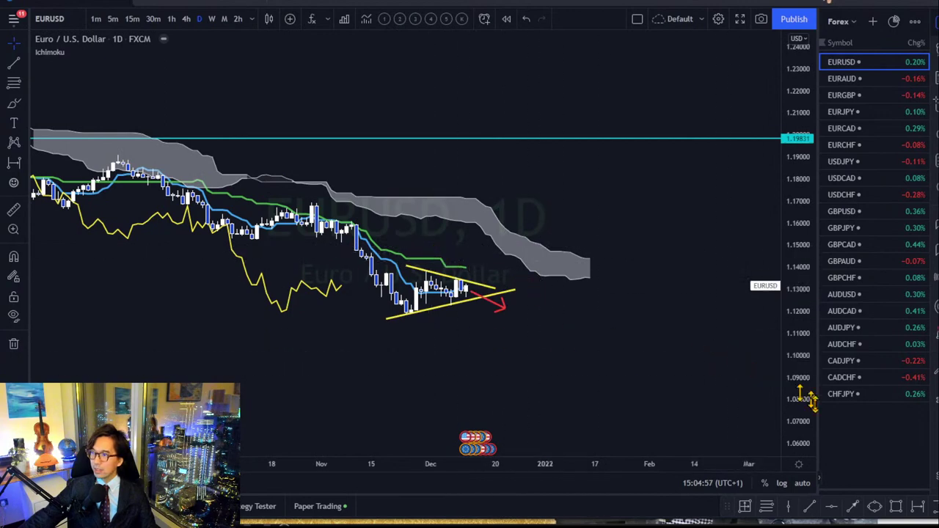
drag(805, 403, 805, 345)
drag(671, 350, 647, 254)
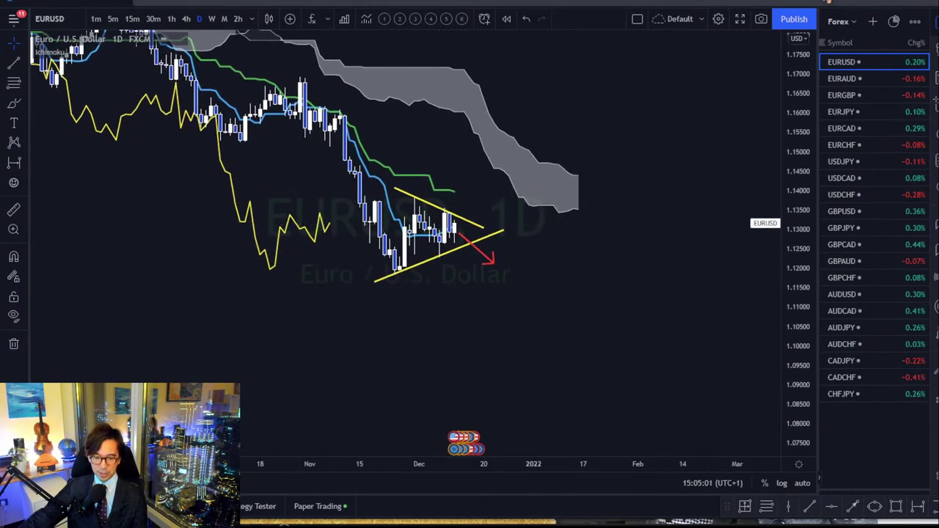
drag(448, 173, 467, 188)
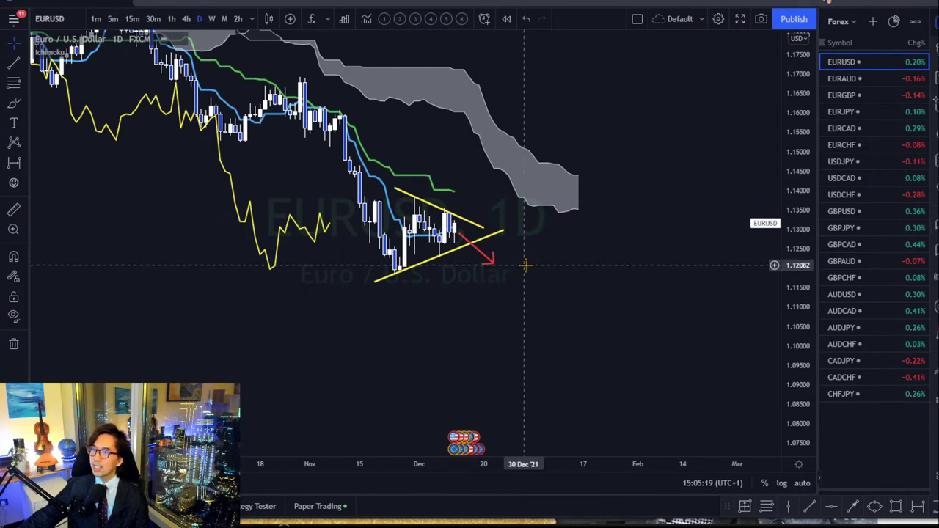
Step: Return EURUSD to weekly, flag it purple, and open the EURAUD chart
click(212, 20)
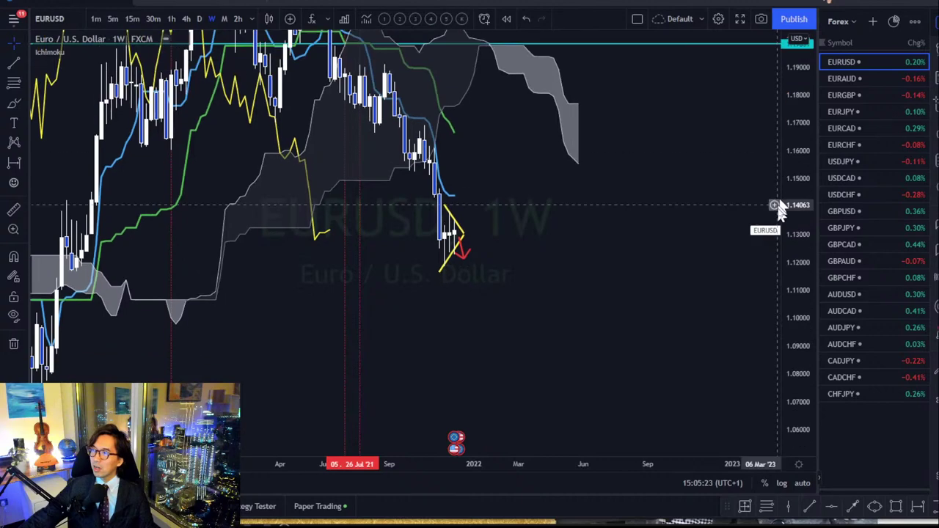
click(822, 63)
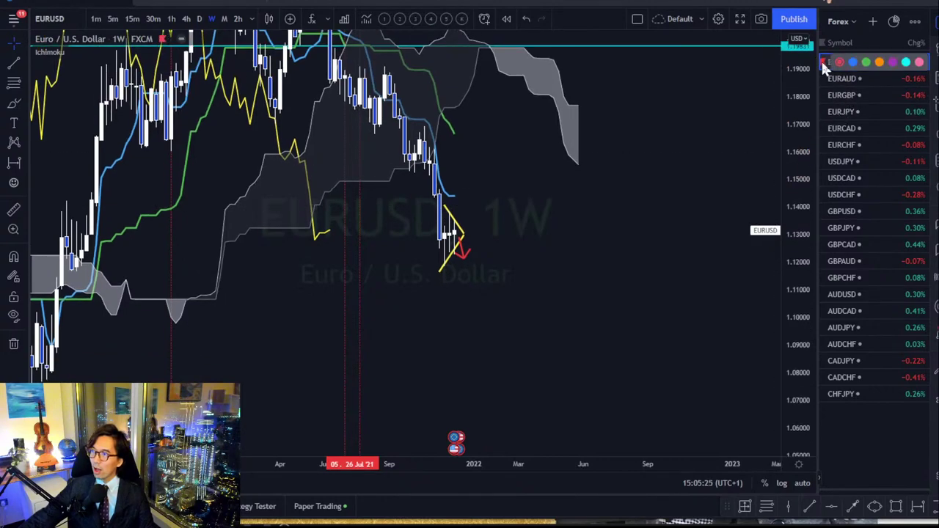
click(892, 62)
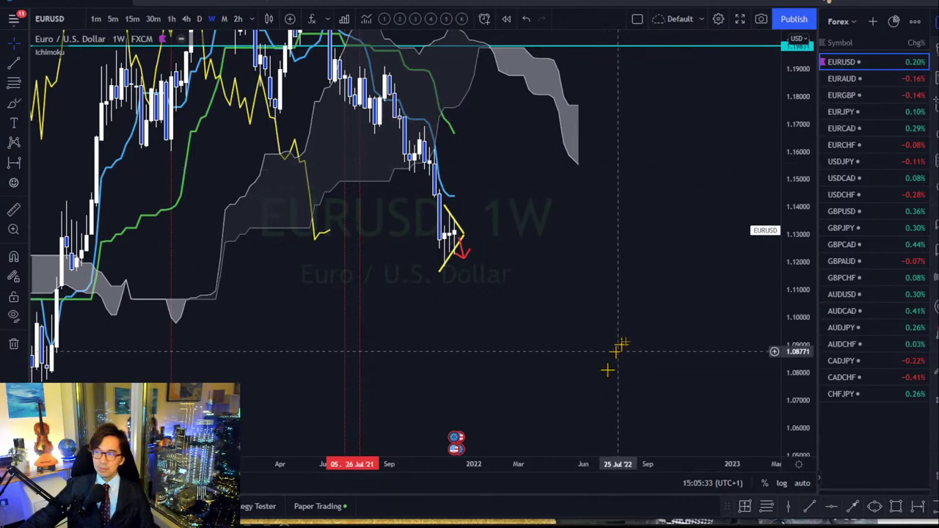
click(838, 80)
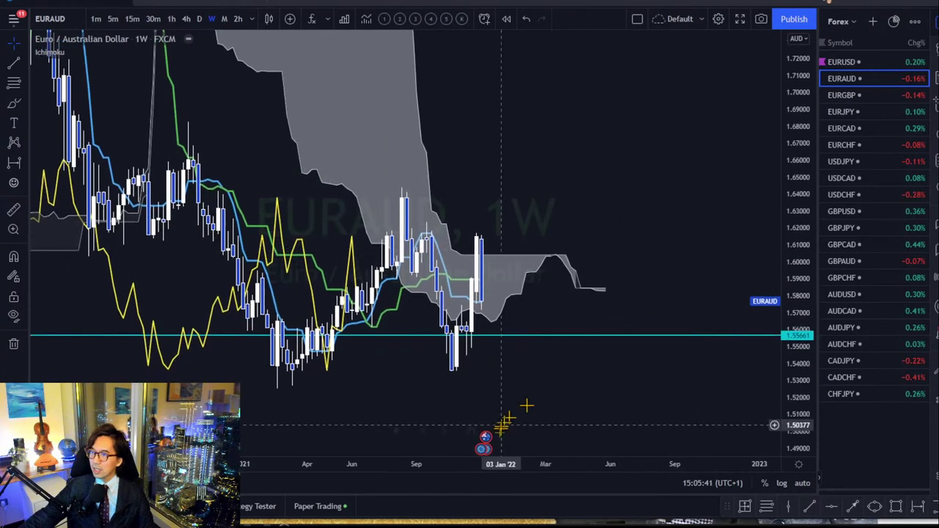
Step: Fit the EURAUD weekly chart and draw a trendline from the earlier high across recent highs
scroll(477, 429, up, 2)
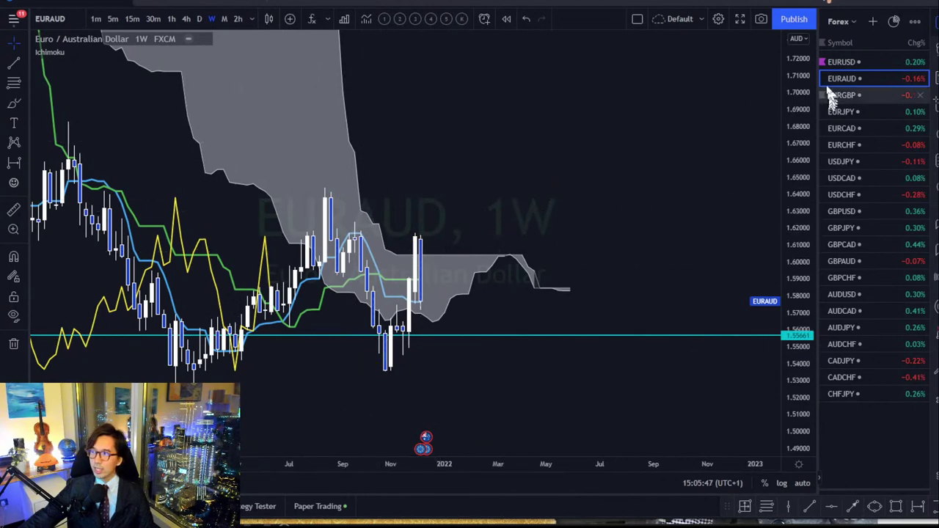
drag(793, 114, 782, 175)
scroll(381, 367, left, 5)
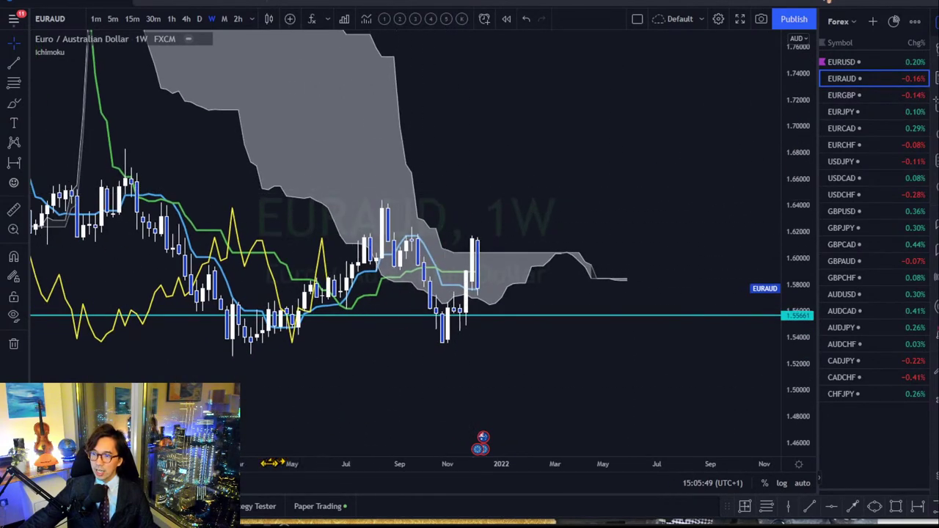
click(810, 506)
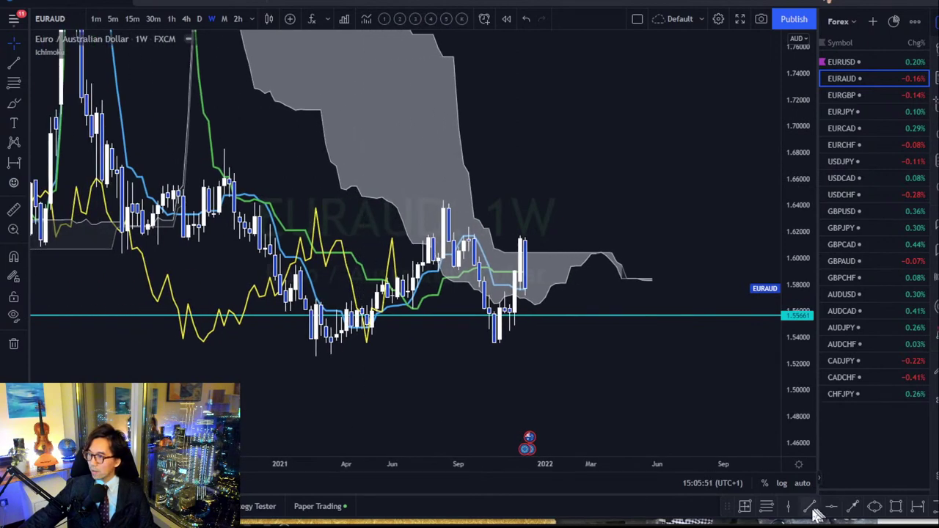
click(209, 141)
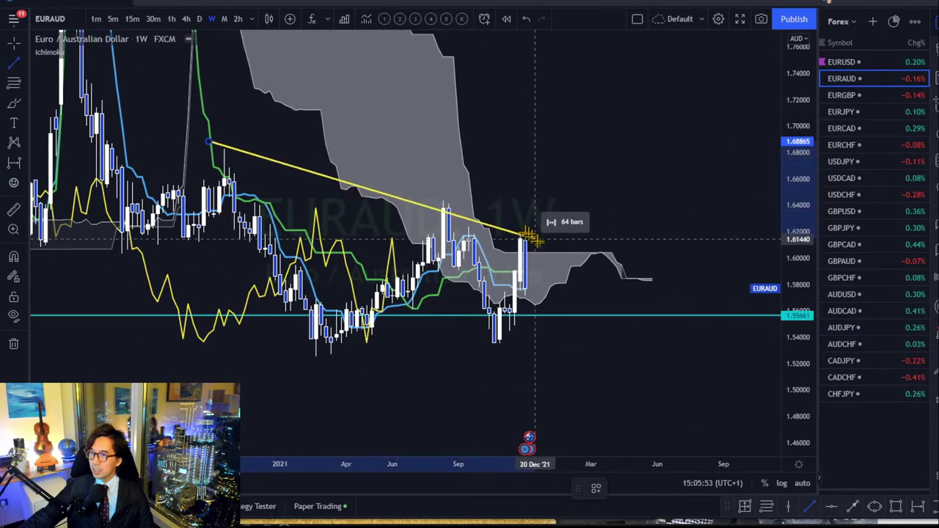
click(591, 242)
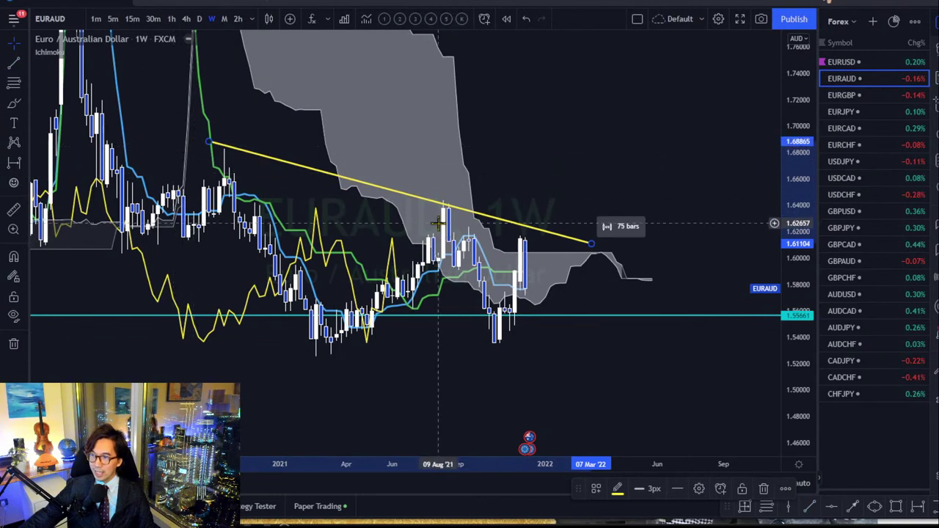
Step: Draw a rising yellow trendline under the EURAUD lows and deselect it
click(810, 506)
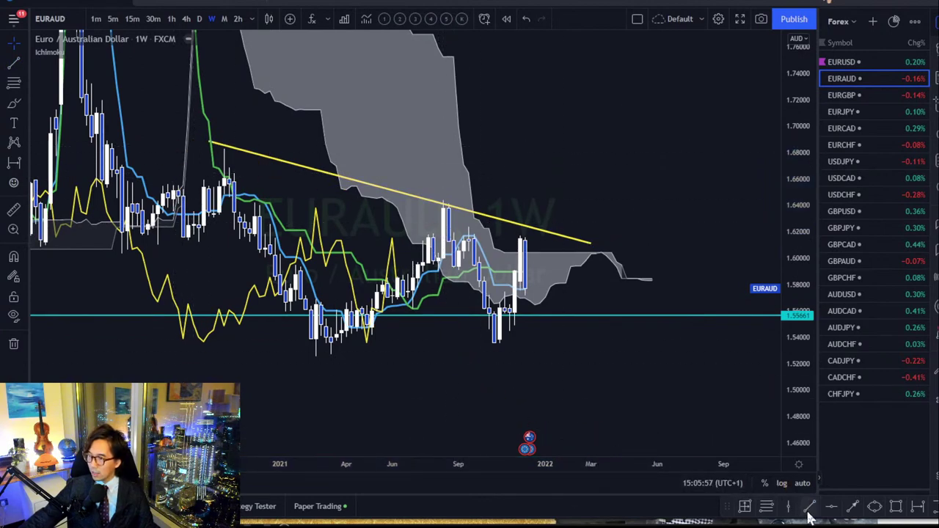
click(291, 361)
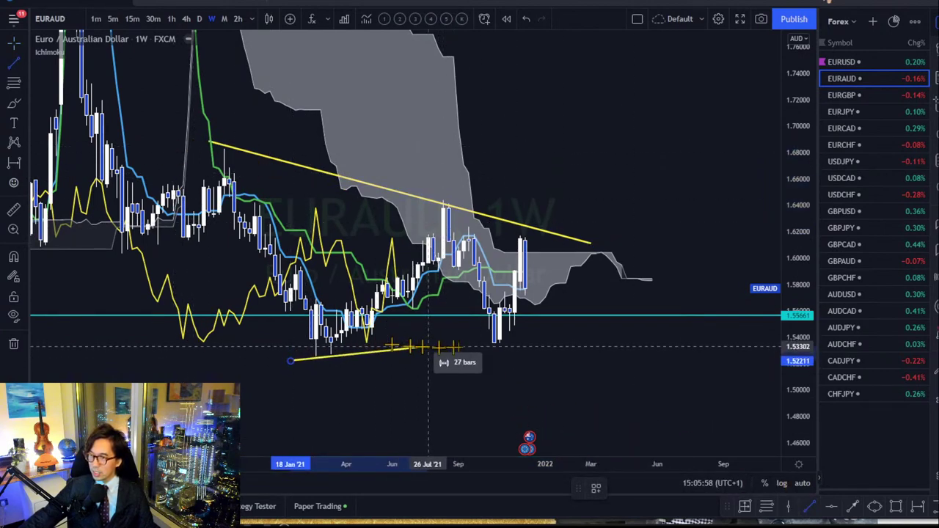
click(666, 337)
click(653, 307)
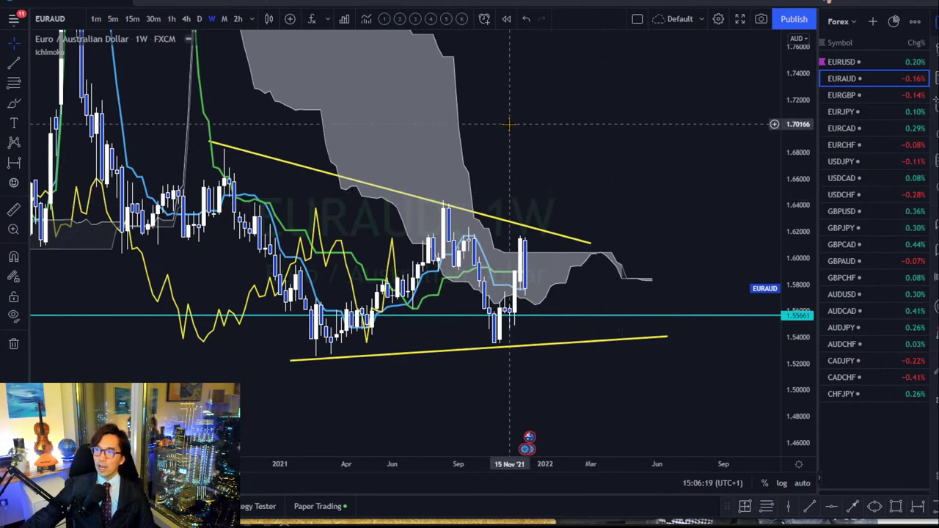
Step: View EURAUD on daily candles stretched to about 1.50–1.68, then return to weekly
click(200, 19)
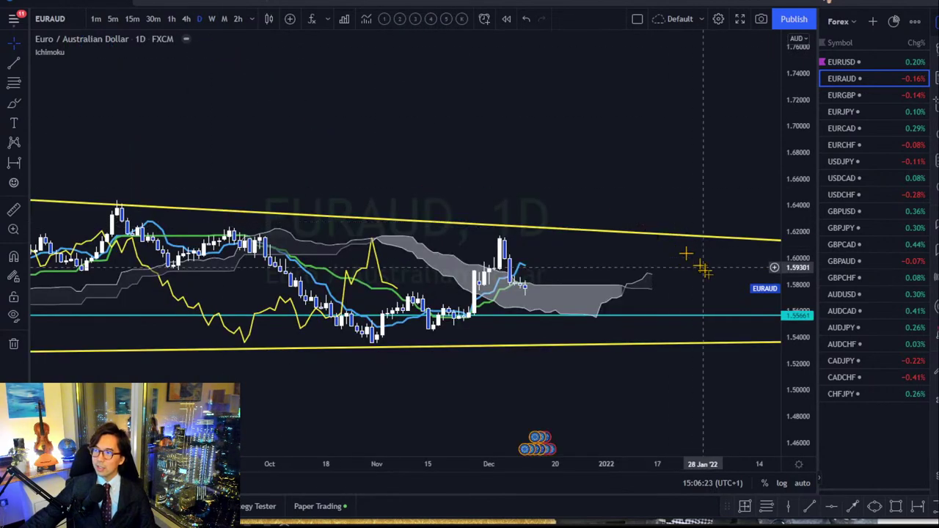
drag(801, 389, 802, 411)
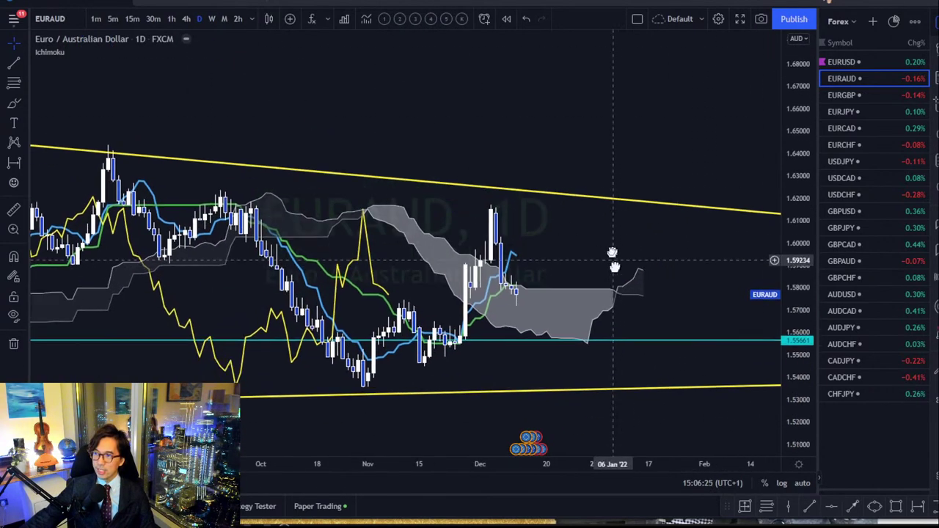
drag(612, 260, 602, 250)
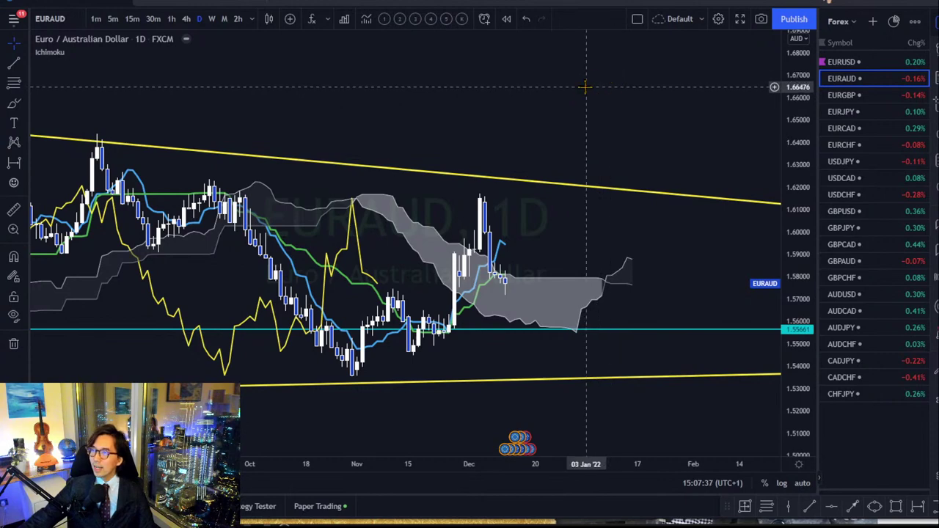
click(212, 18)
Step: Open EURGBP and draw the upper yellow trendline from the August high down to the cloud
click(904, 98)
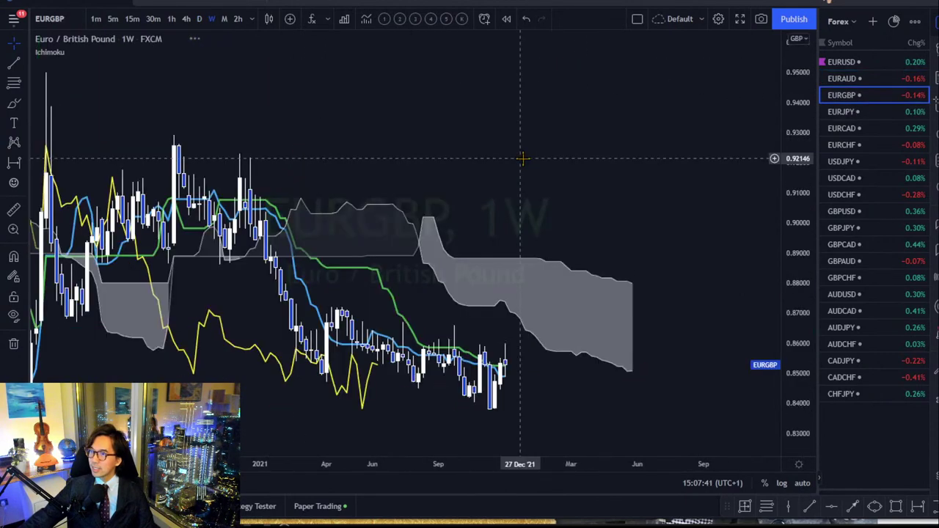
drag(796, 273, 716, 129)
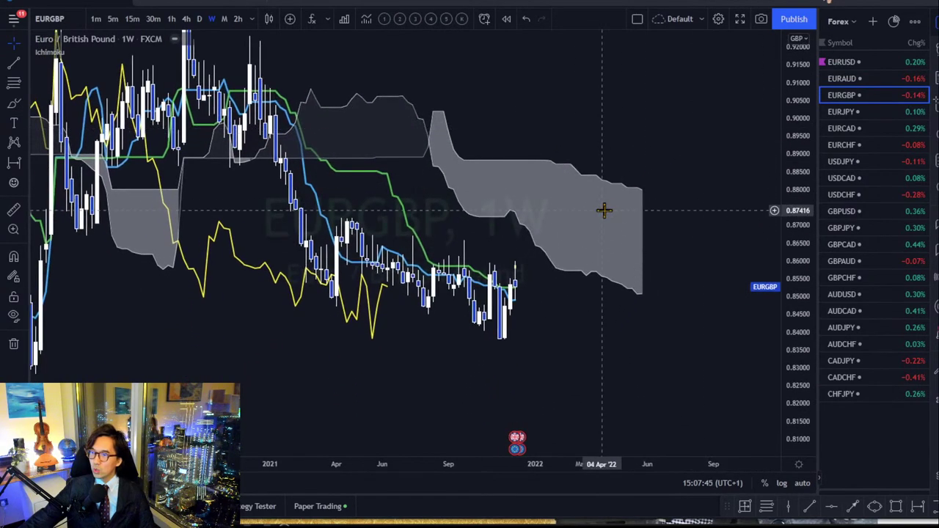
scroll(637, 121, right, 3)
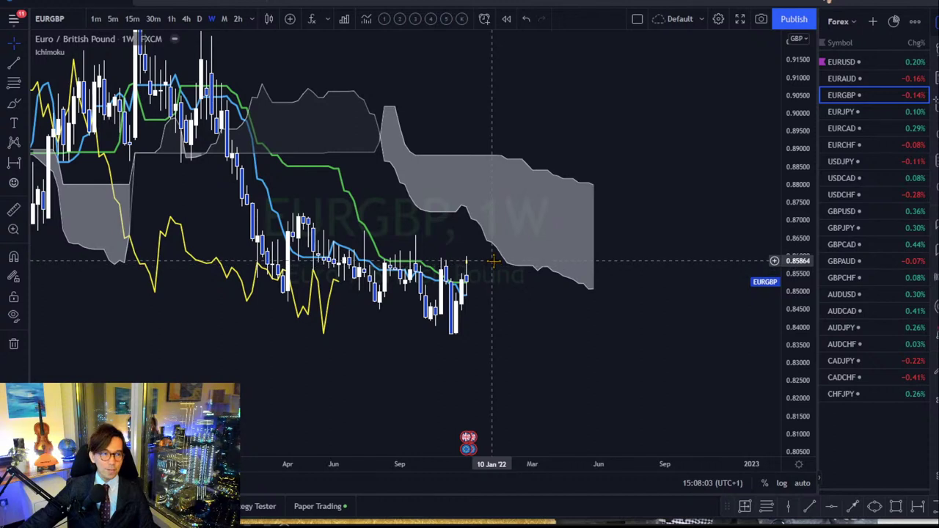
click(806, 506)
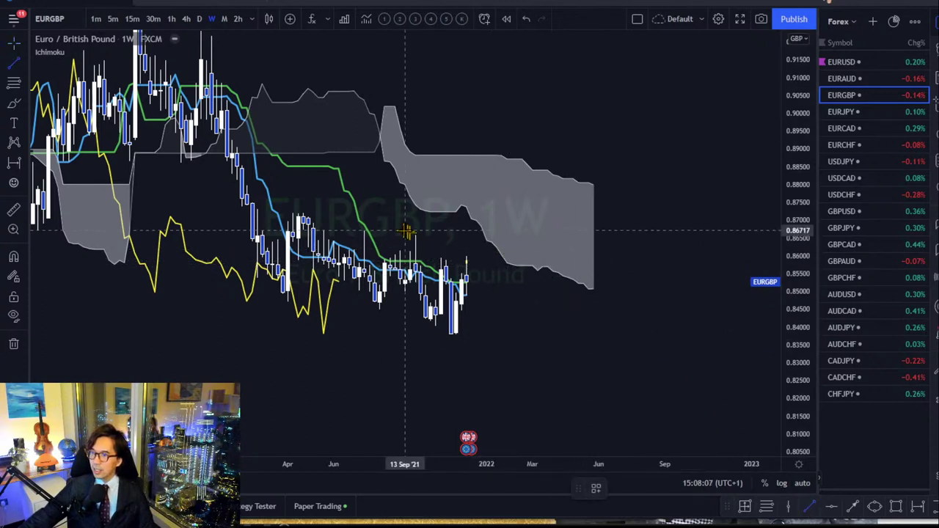
click(374, 214)
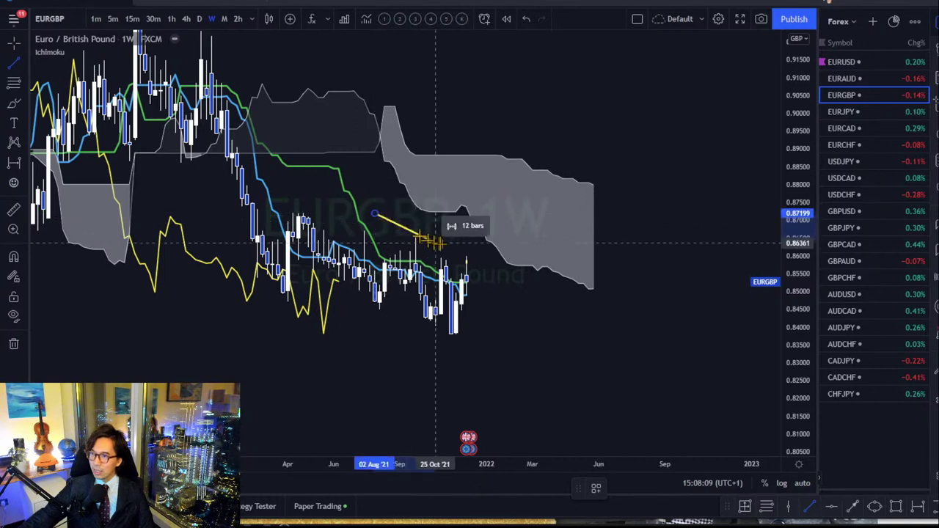
click(503, 271)
click(411, 323)
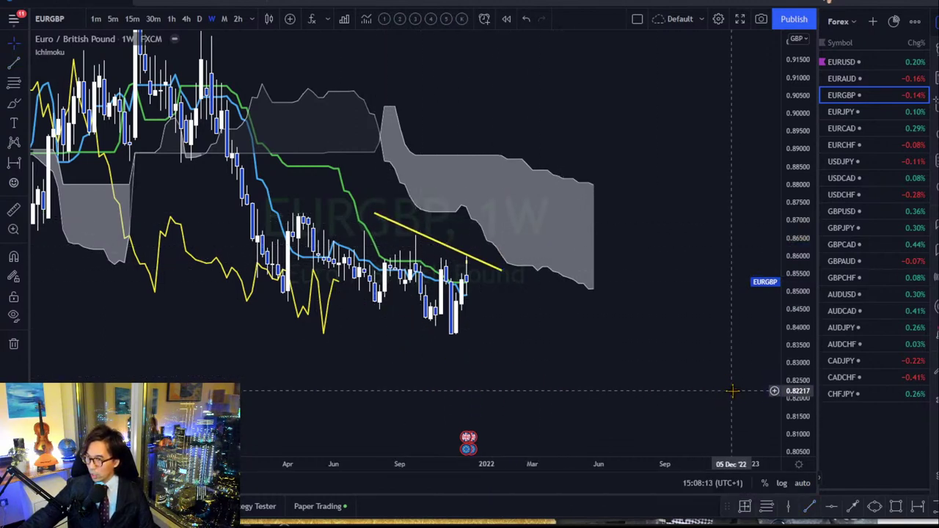
Step: Draw the lower channel line from the July low to near 0.83
click(809, 506)
click(363, 307)
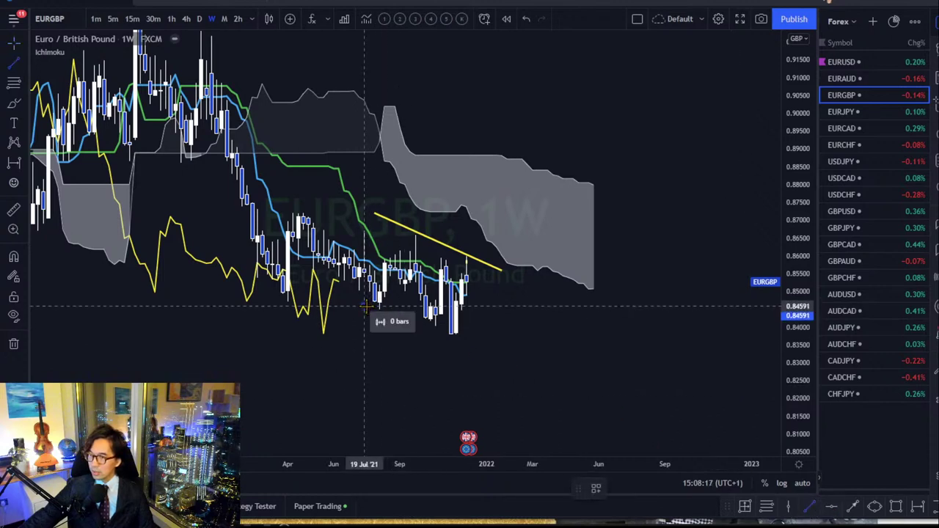
click(501, 358)
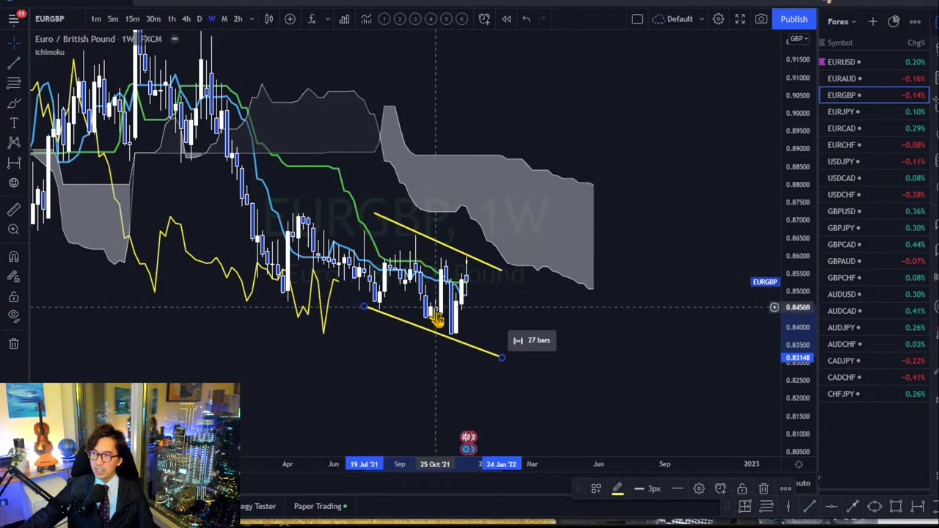
click(509, 272)
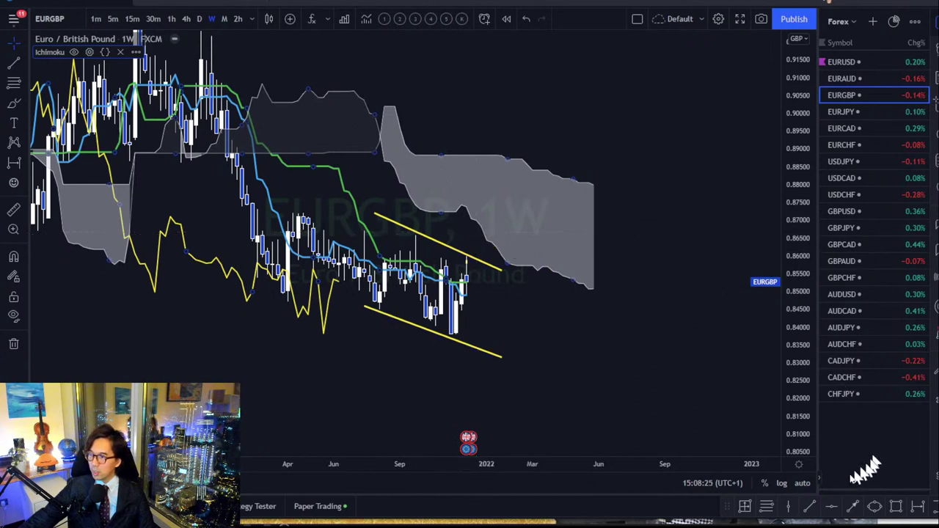
Step: Add a cyan horizontal level at 0.86717 and switch EURGBP to daily candles
click(832, 507)
click(492, 232)
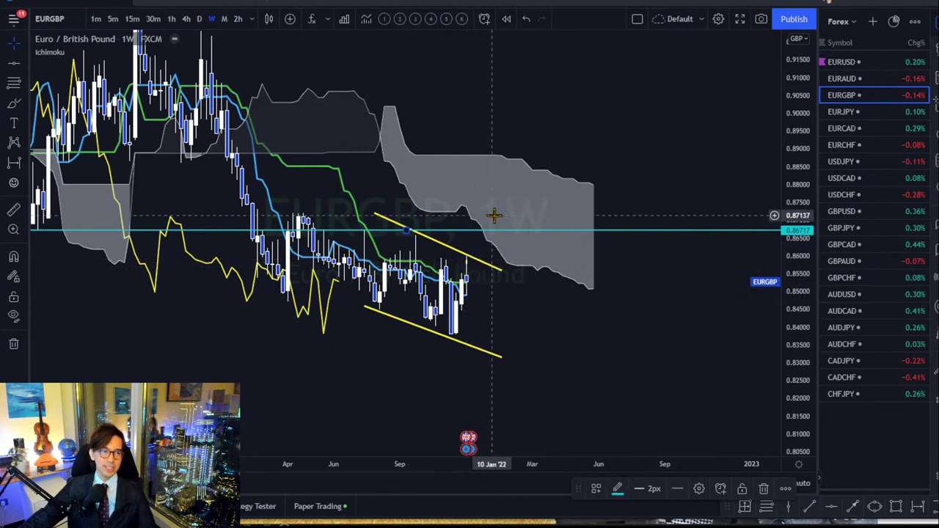
click(474, 250)
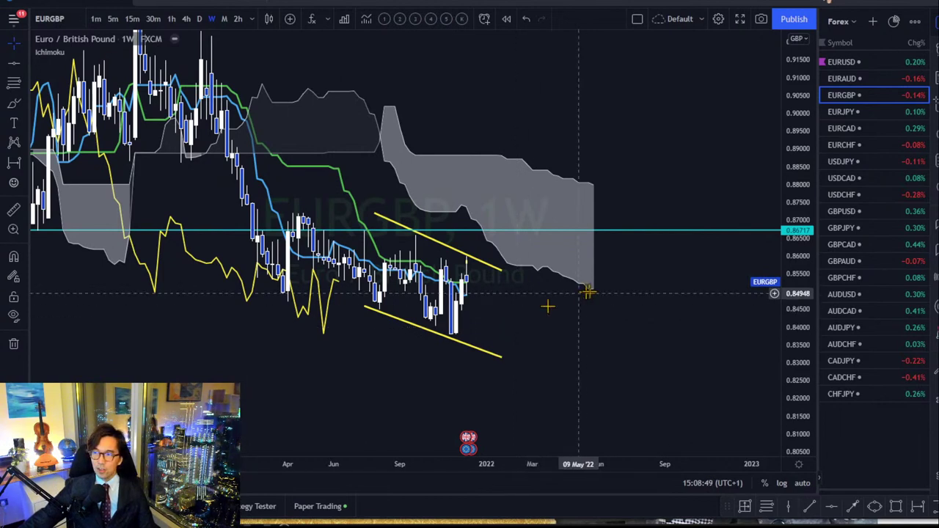
click(200, 19)
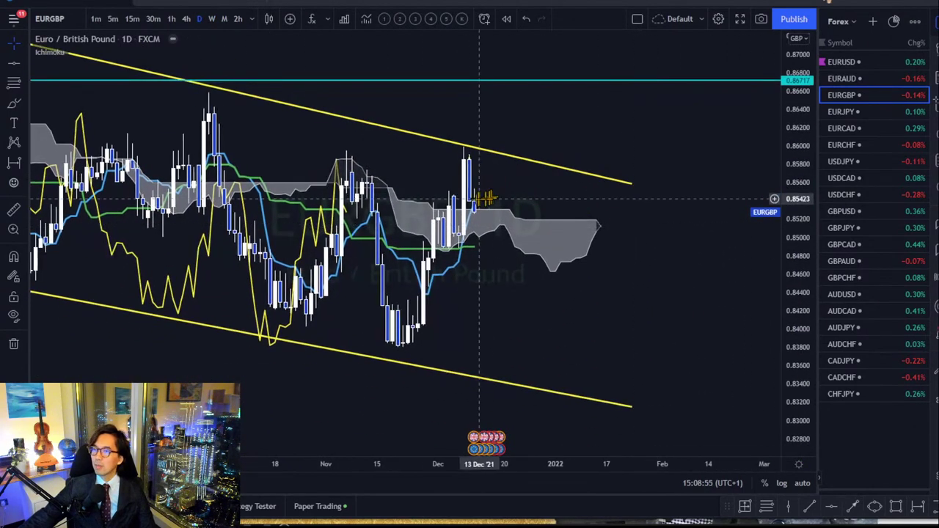
click(470, 165)
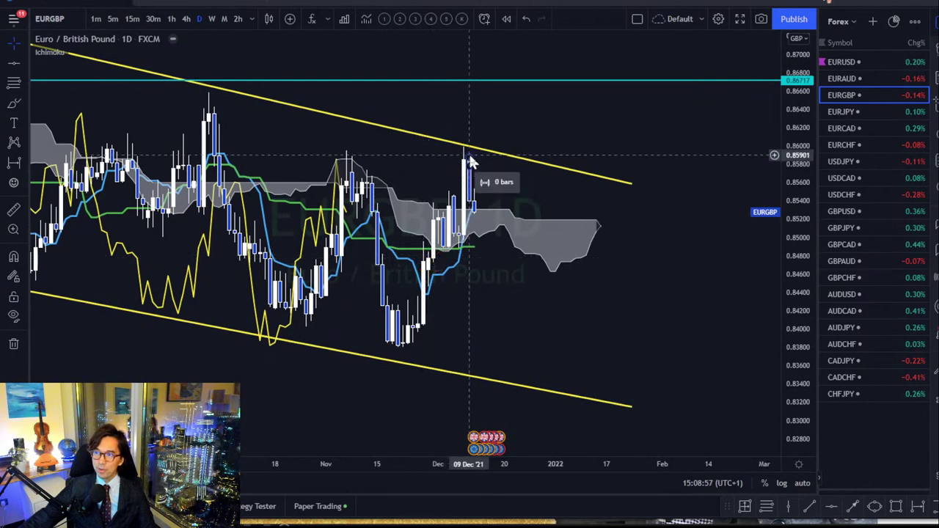
click(468, 175)
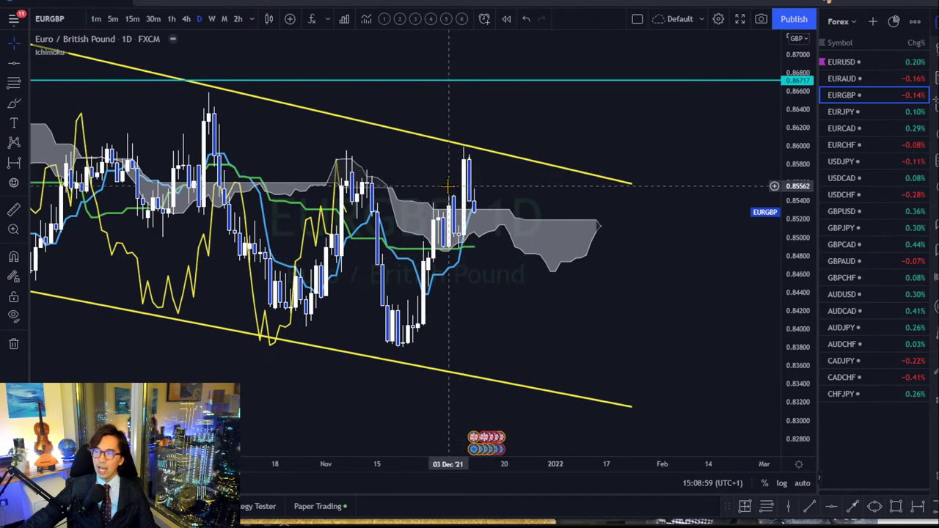
drag(495, 250, 489, 254)
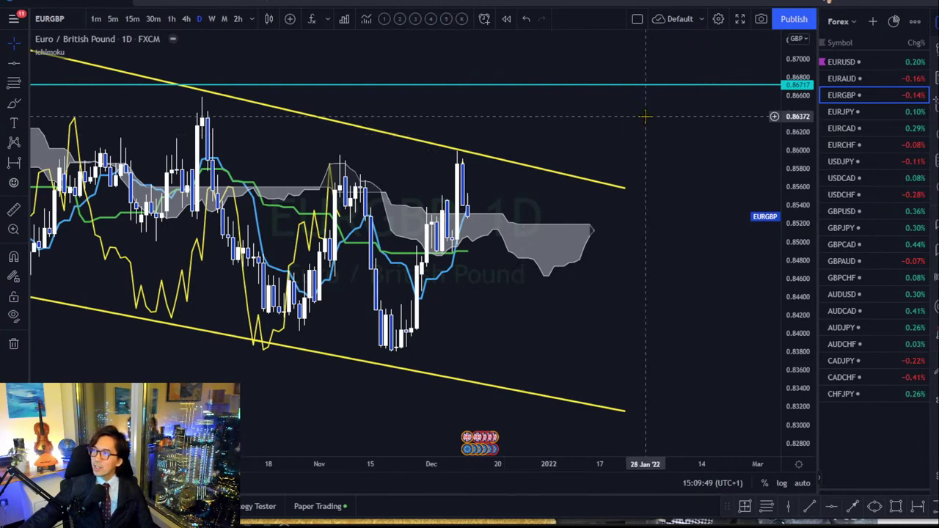
Step: Open EURJPY on weekly candles and frame the chart around its cyan levels
click(830, 113)
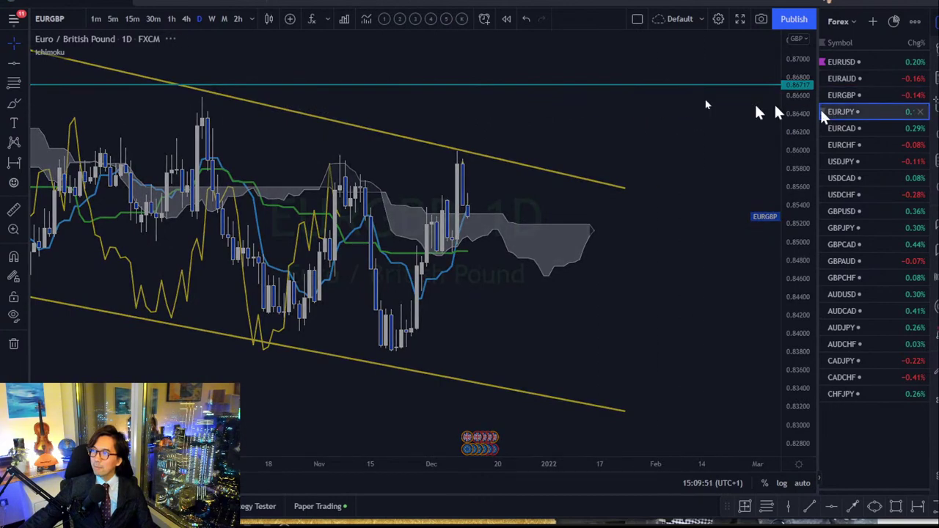
click(212, 19)
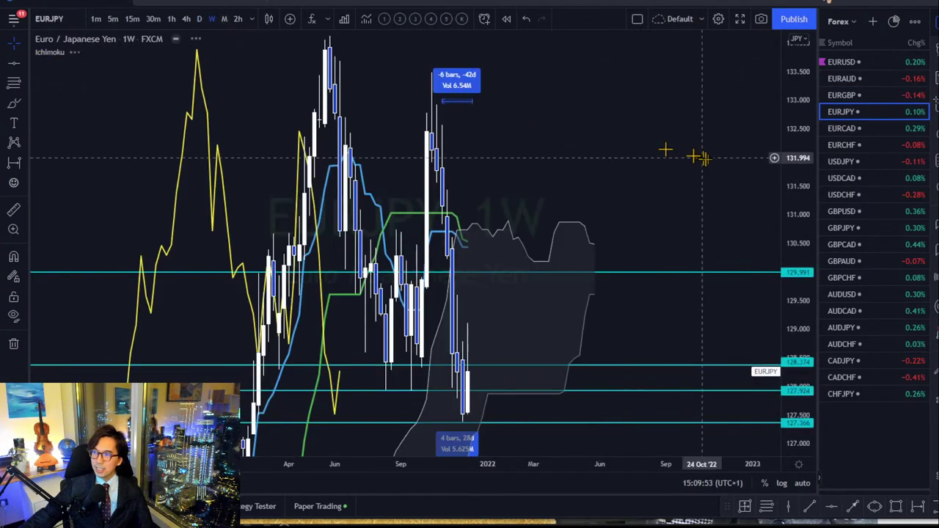
drag(780, 98, 794, 231)
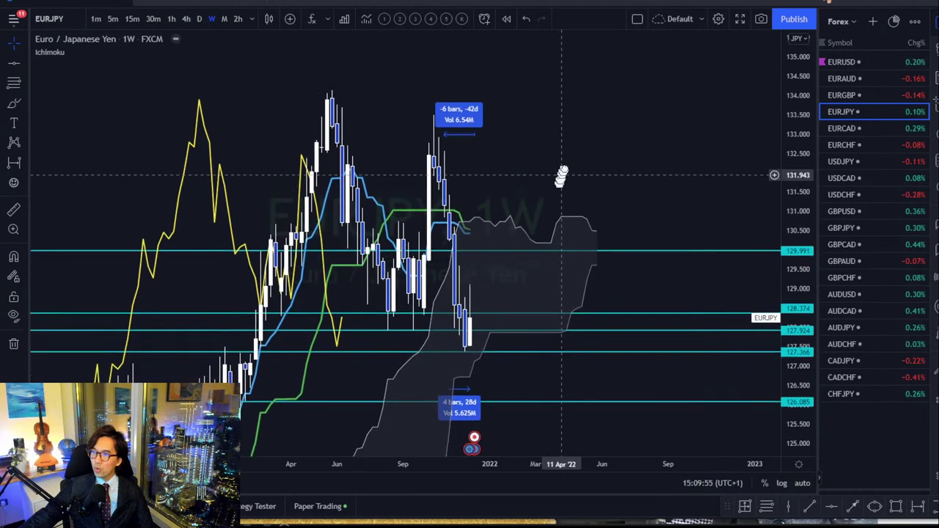
drag(560, 172, 477, 98)
drag(784, 136, 785, 173)
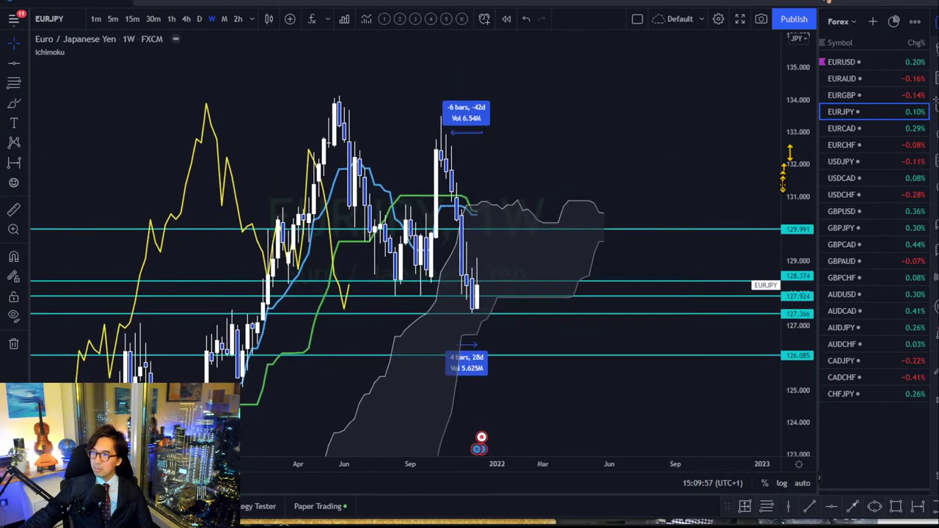
click(467, 116)
click(553, 112)
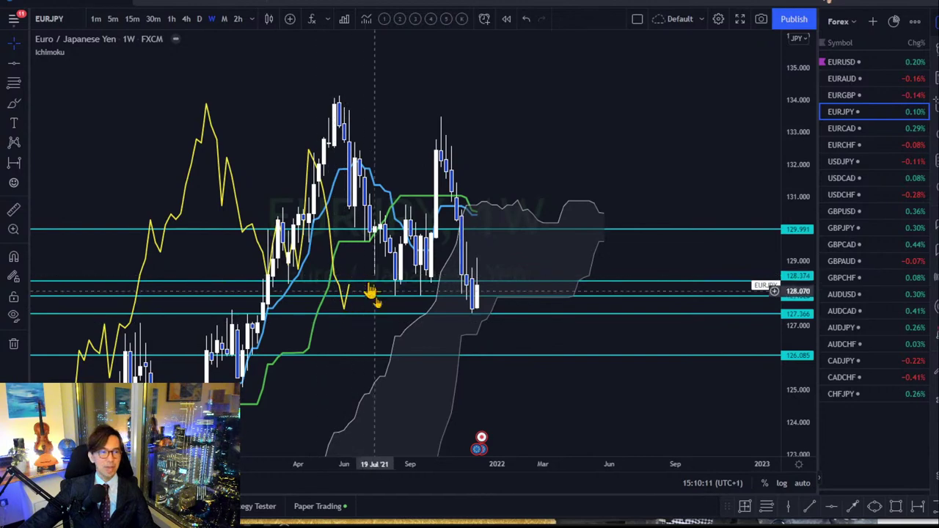
drag(535, 402, 521, 390)
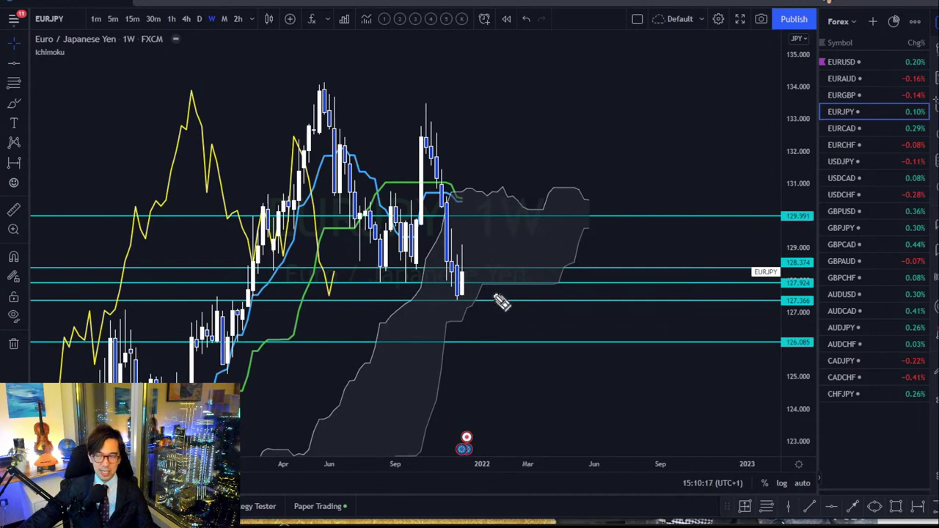
Step: Sketch red downward and upward projection arrows from the latest candle, then clear them
mouse_move(468, 270)
mouse_down()
mouse_move(480, 298)
mouse_move(565, 367)
mouse_up()
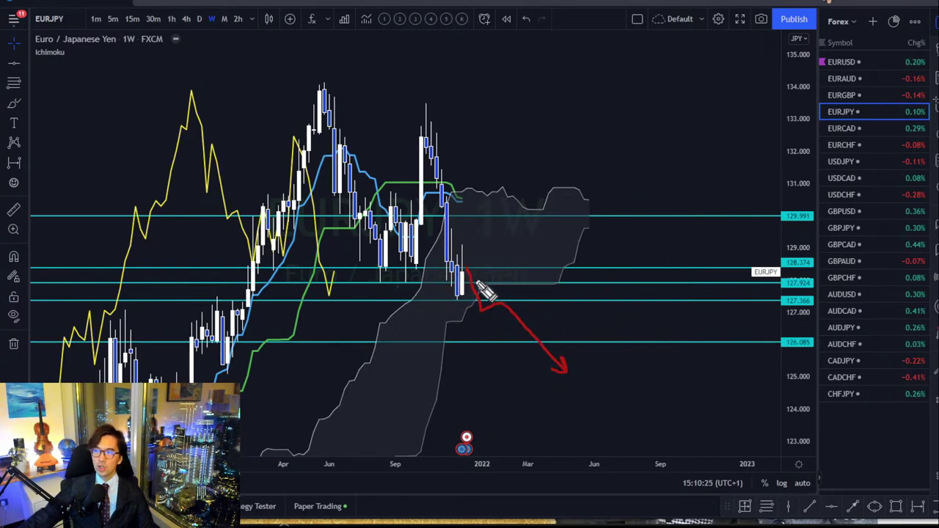
drag(461, 272, 481, 225)
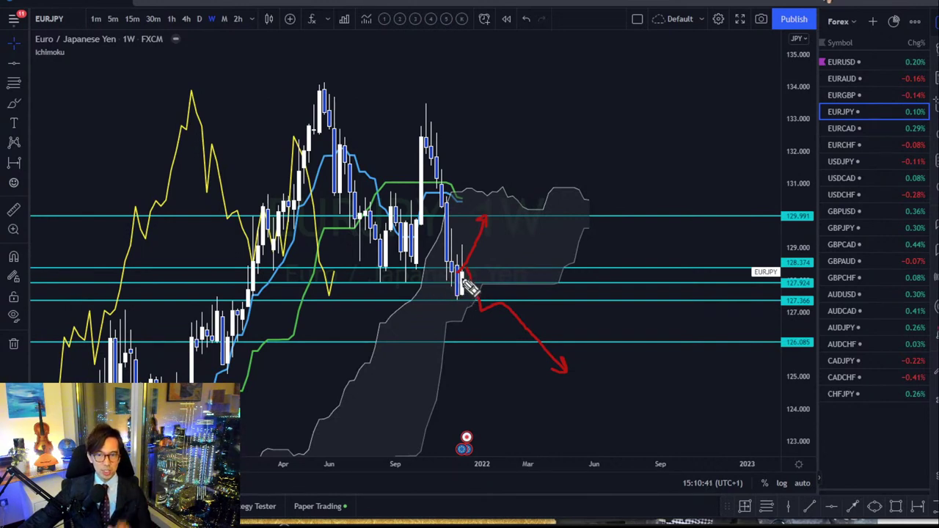
key(Escape)
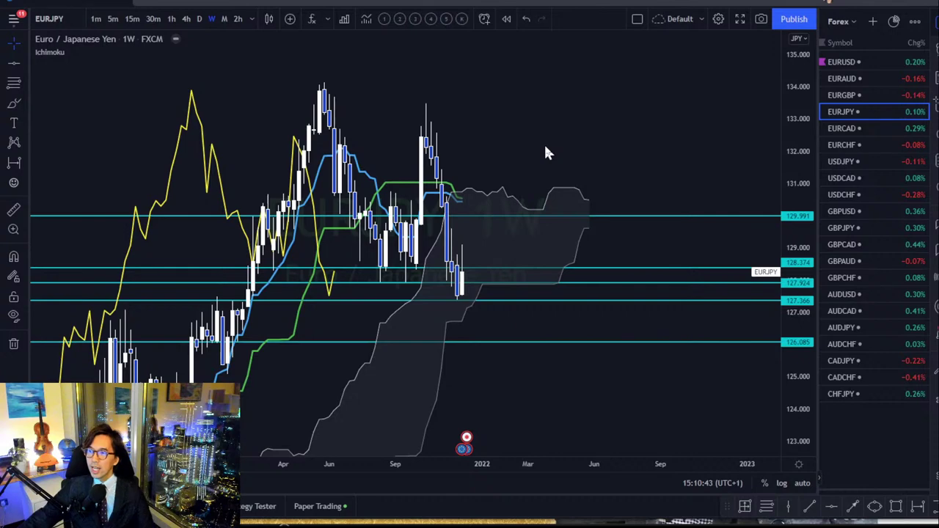
Step: Switch EURJPY to daily candles and stretch the chart vertically
click(198, 19)
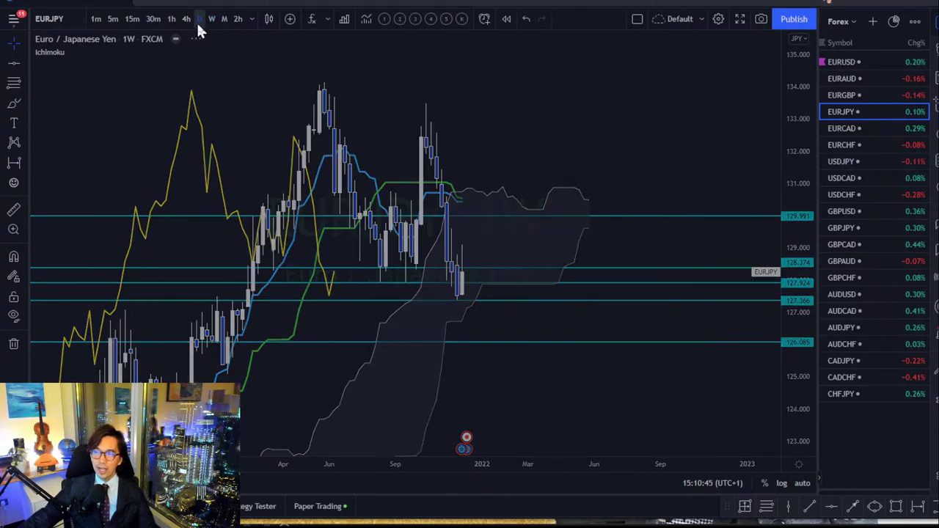
drag(789, 338, 797, 374)
scroll(646, 213, left, 3)
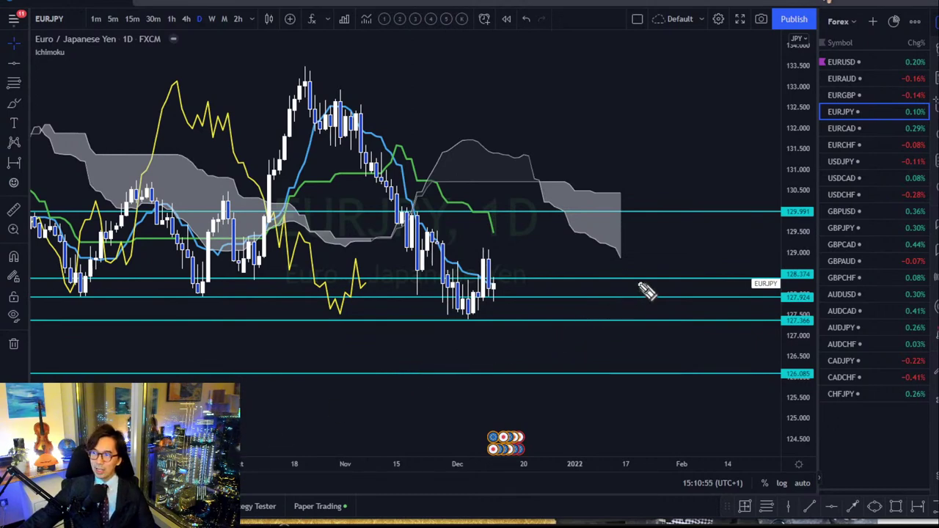
Step: Sketch four red downward projection arrows around the cloud and last candle, then clear them
drag(595, 242, 621, 273)
drag(499, 202, 512, 218)
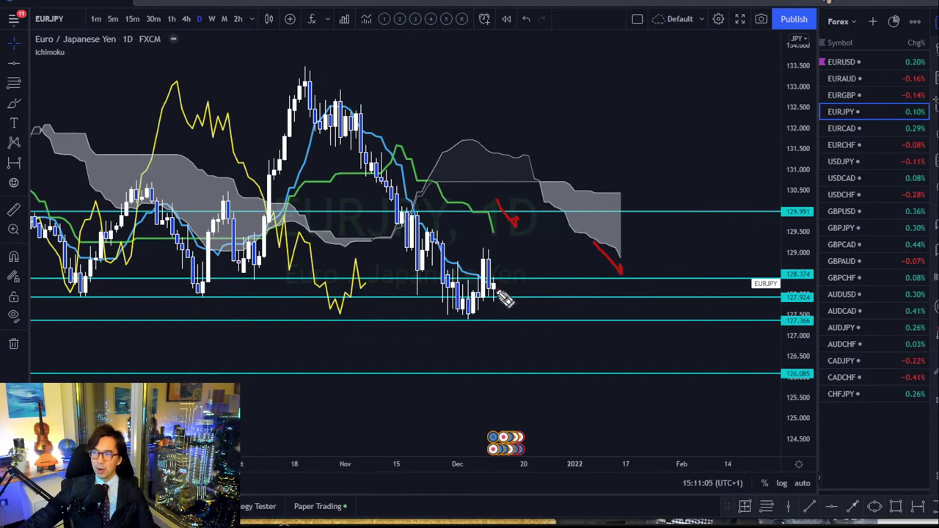
drag(497, 292, 543, 332)
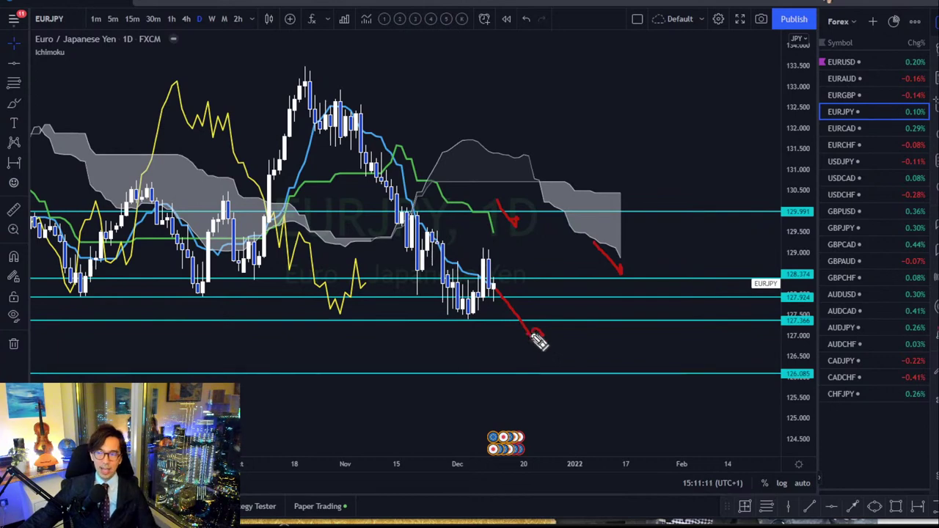
mouse_move(537, 339)
mouse_down()
mouse_move(607, 400)
mouse_move(600, 405)
mouse_up()
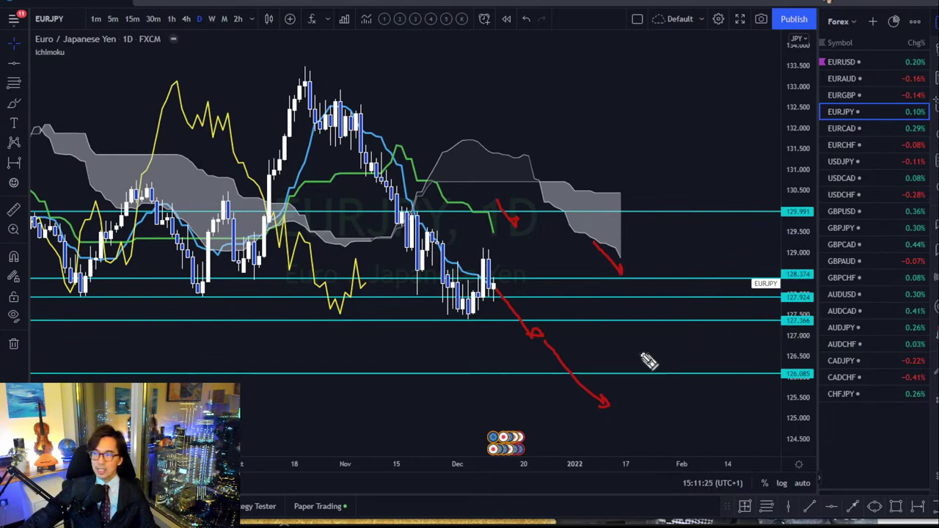
key(Escape)
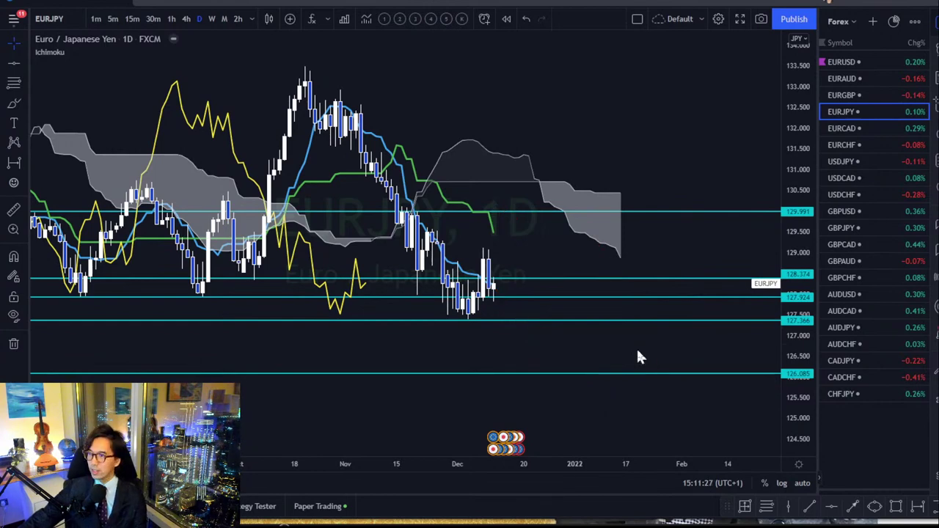
Step: Review EURCAD weekly with a compressed price scale and red projection sketch, then return to daily
click(851, 129)
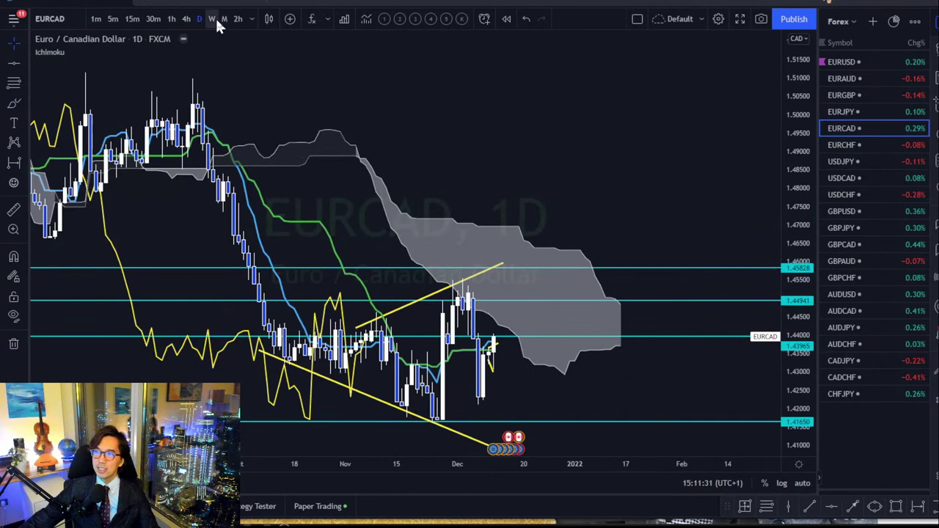
click(212, 19)
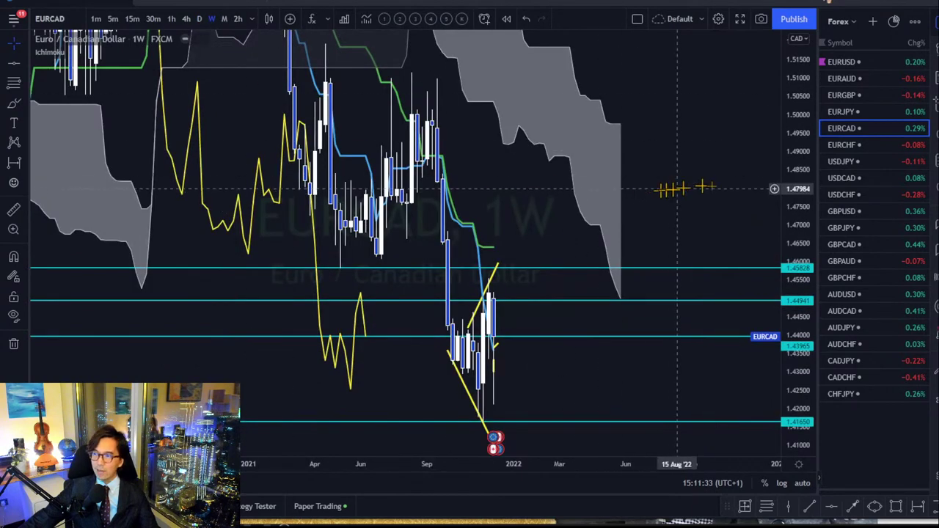
drag(801, 99, 792, 184)
drag(723, 213, 710, 210)
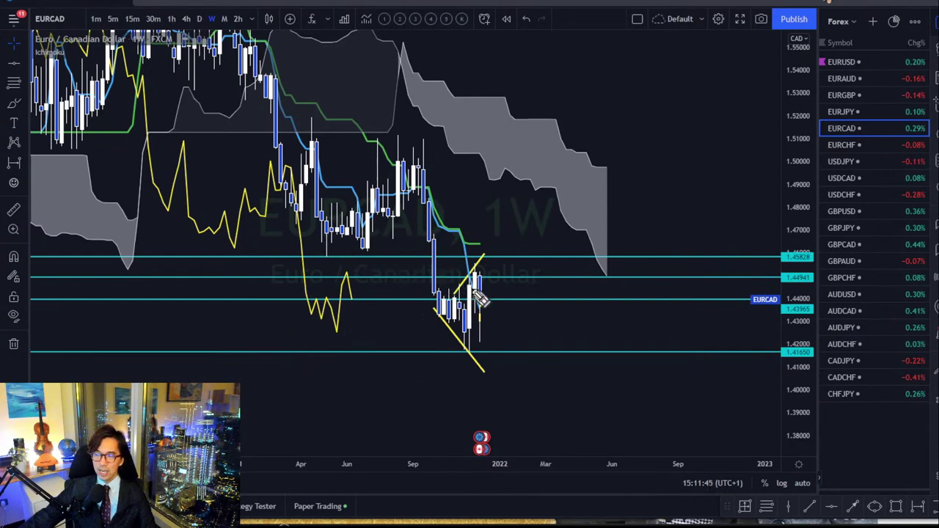
drag(486, 279, 539, 351)
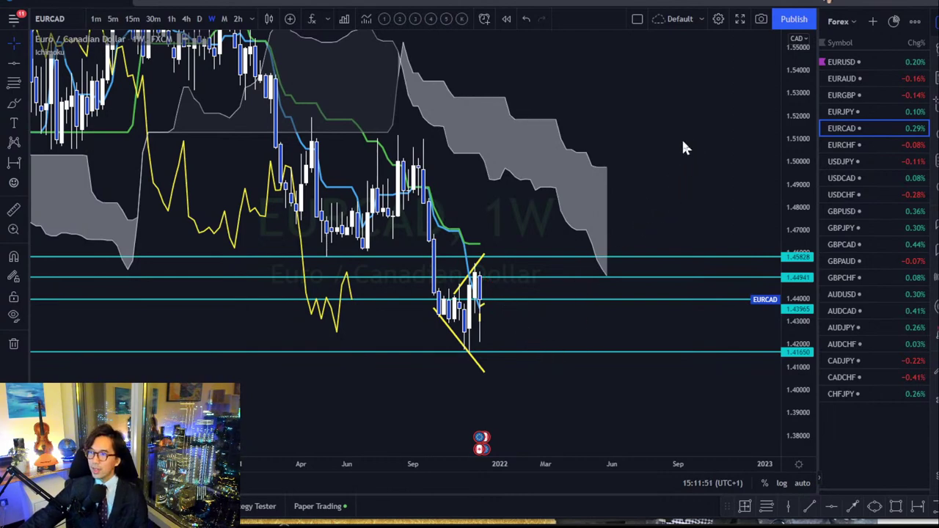
click(199, 19)
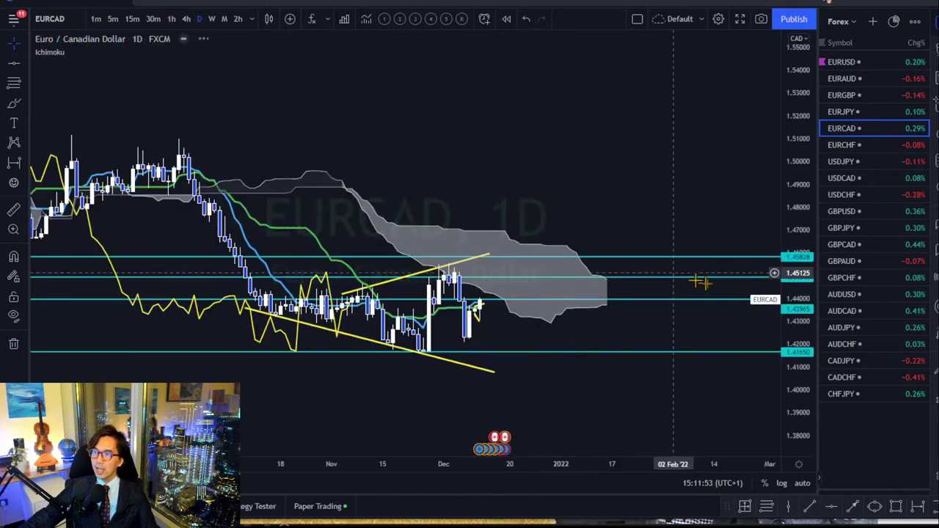
Step: Fit the EURCAD daily chart, sketch a red rise-then-fall path into the cloud, then erase it
drag(793, 394, 796, 375)
drag(688, 206, 709, 132)
drag(556, 225, 513, 286)
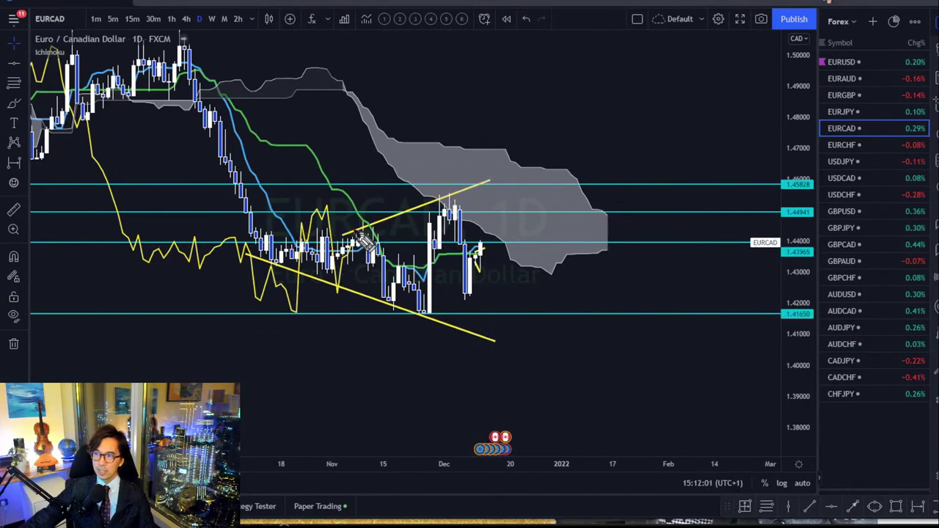
mouse_move(356, 232)
mouse_down()
mouse_move(407, 308)
mouse_move(433, 267)
mouse_move(451, 206)
mouse_move(481, 300)
mouse_up()
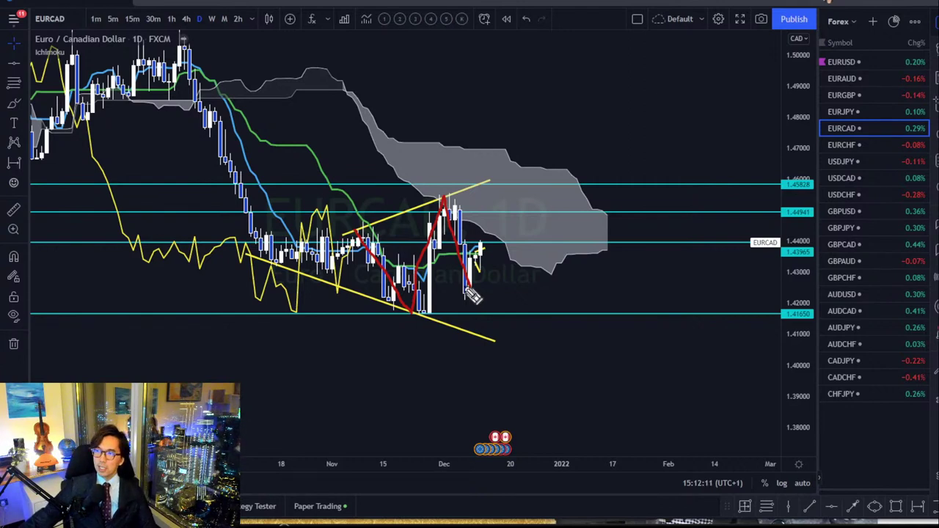
mouse_move(469, 287)
mouse_down()
mouse_move(489, 257)
mouse_move(502, 198)
mouse_move(541, 224)
mouse_move(546, 236)
mouse_move(536, 243)
mouse_up()
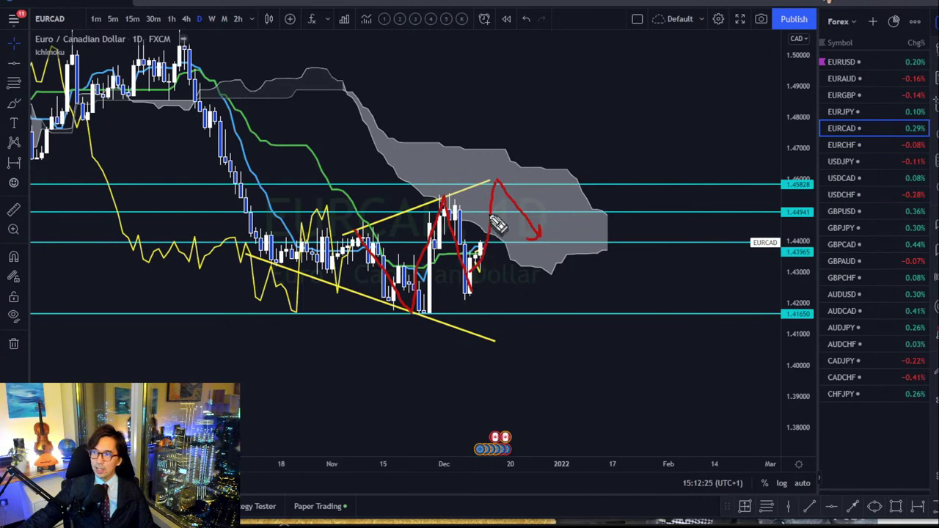
drag(499, 229, 522, 255)
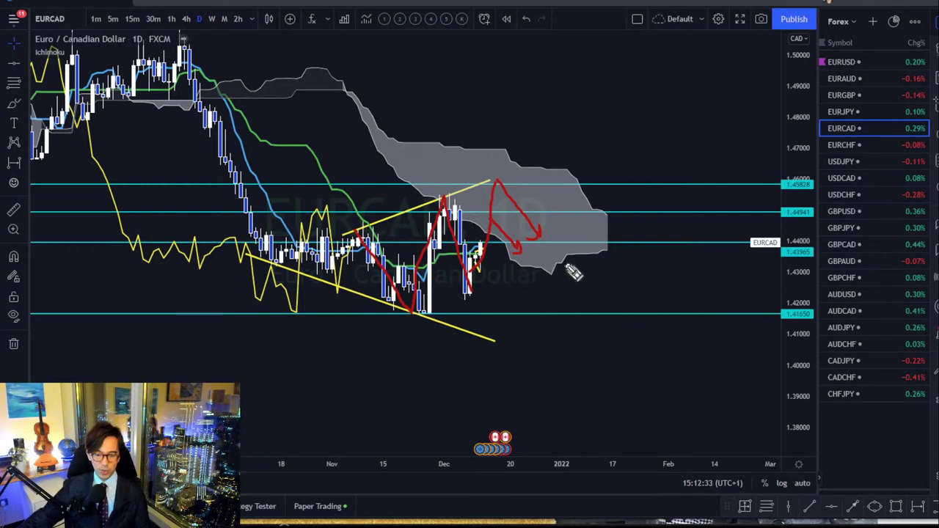
key(Escape)
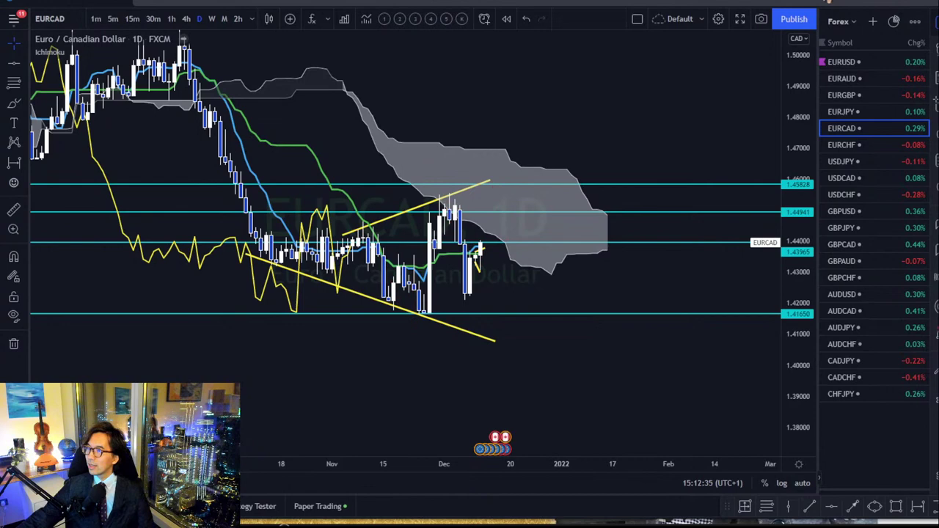
Step: Show EURCHF weekly with a fitted price scale and flag it purple in the watchlist
click(846, 144)
click(212, 20)
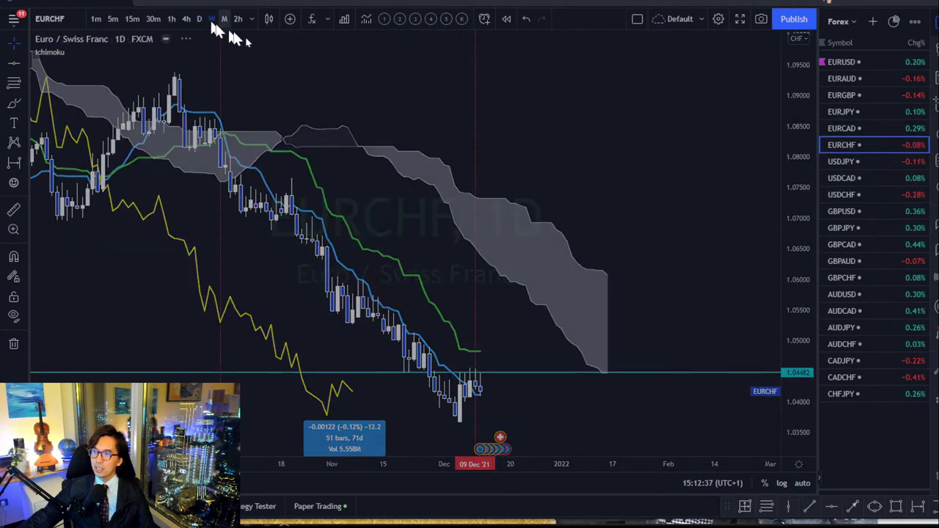
drag(794, 118, 786, 283)
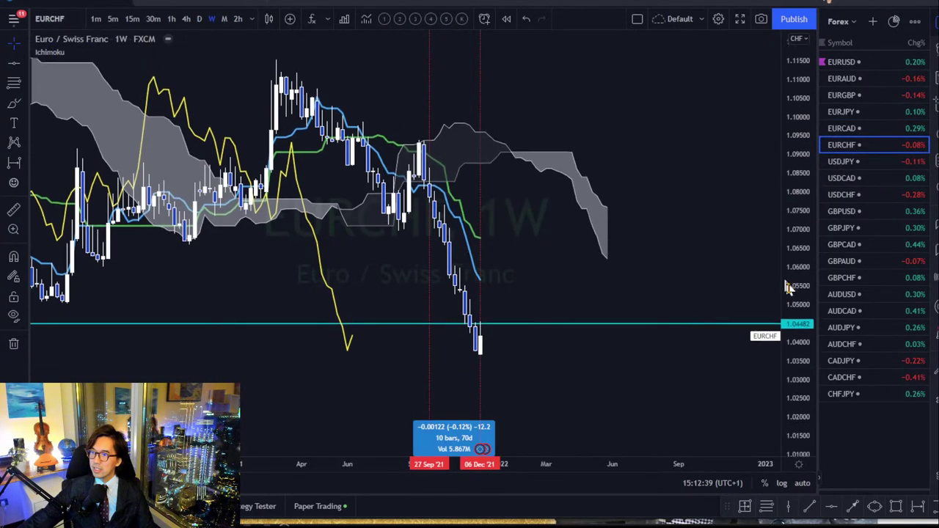
drag(654, 230, 702, 178)
drag(784, 126, 788, 141)
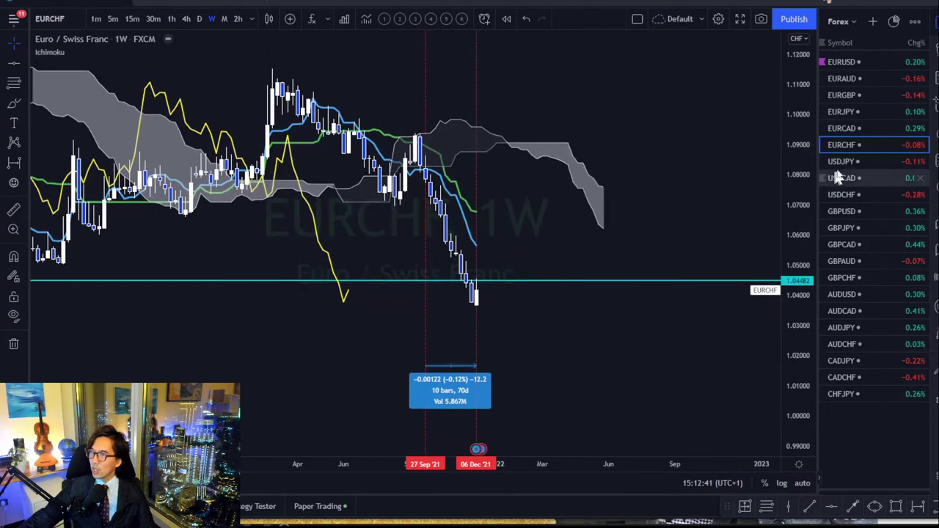
click(823, 145)
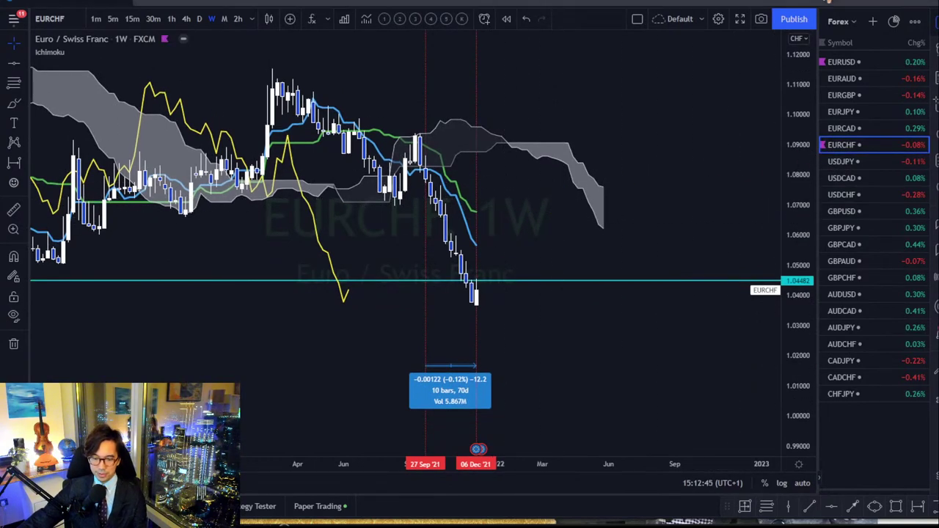
Step: Sketch red arrows along the falling cloud and circle the yellow line's low
mouse_move(576, 189)
mouse_down()
mouse_move(624, 229)
mouse_move(610, 239)
mouse_up()
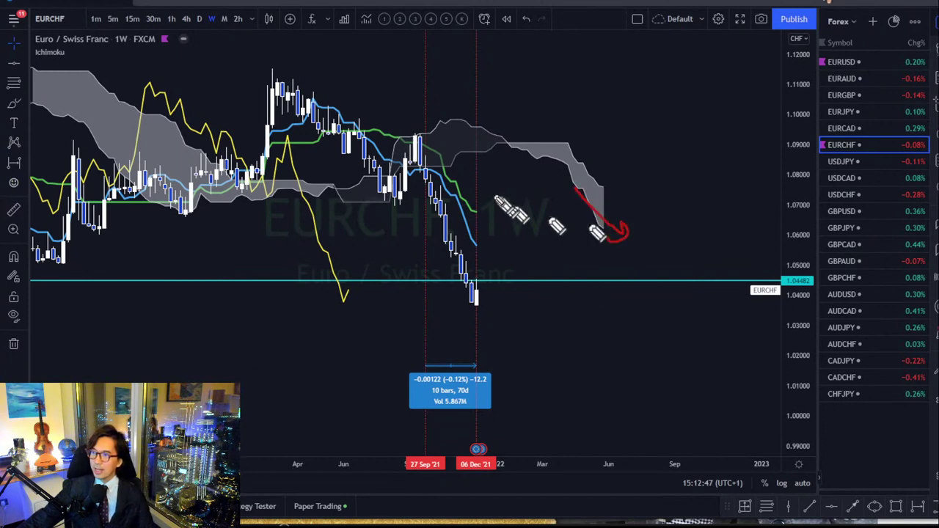
drag(473, 182, 503, 196)
drag(487, 239, 512, 257)
mouse_move(347, 317)
mouse_down()
mouse_move(315, 309)
mouse_move(346, 297)
mouse_up()
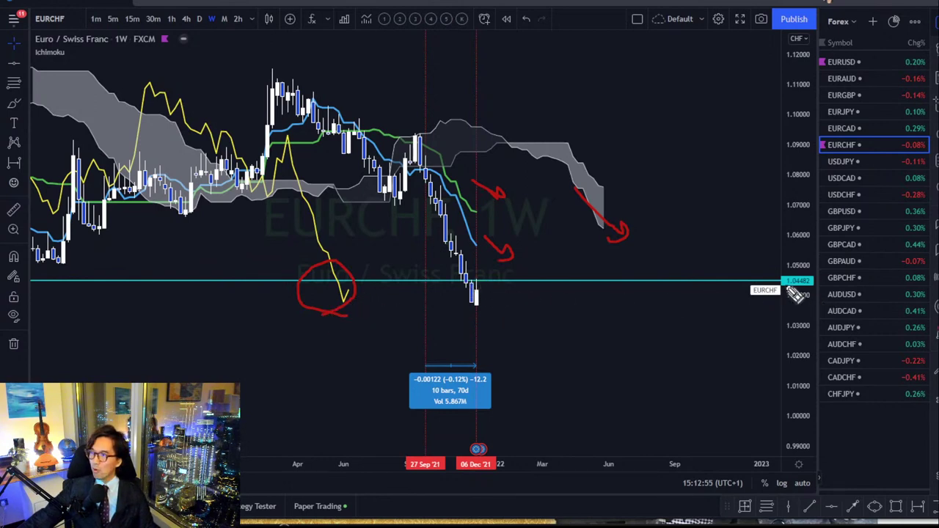
Step: Clear the red arrows and circle, then zoom out over EURCHF's weekly history and into recent years
key(e)
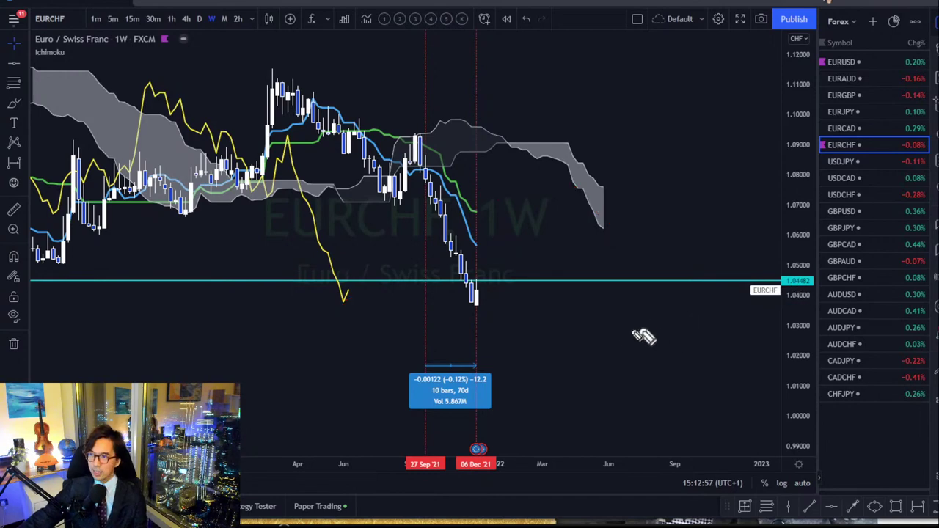
scroll(386, 449, down, 2)
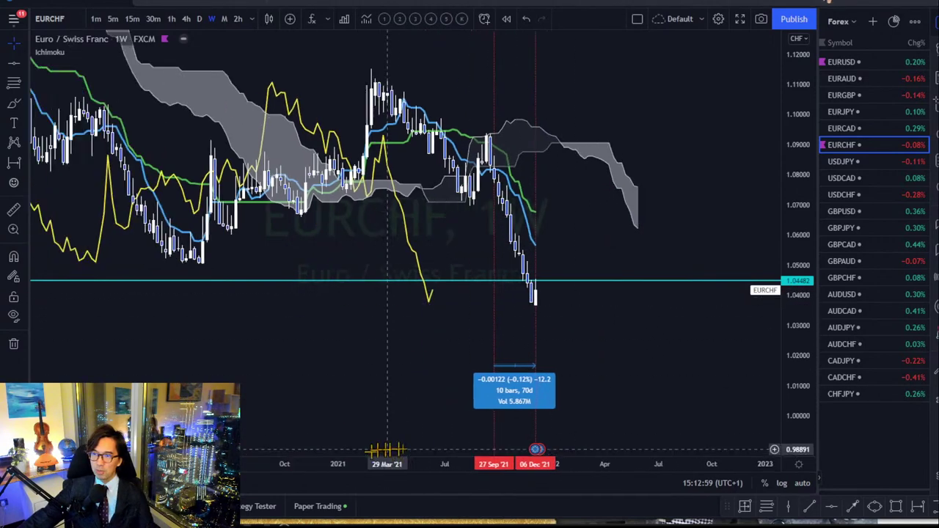
scroll(387, 449, down, 1)
scroll(345, 449, down, 1)
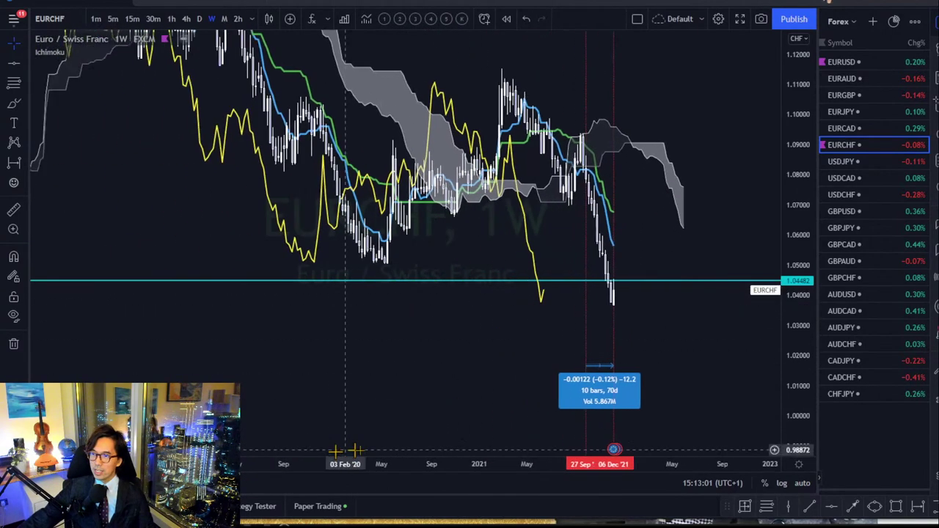
scroll(345, 449, down, 5)
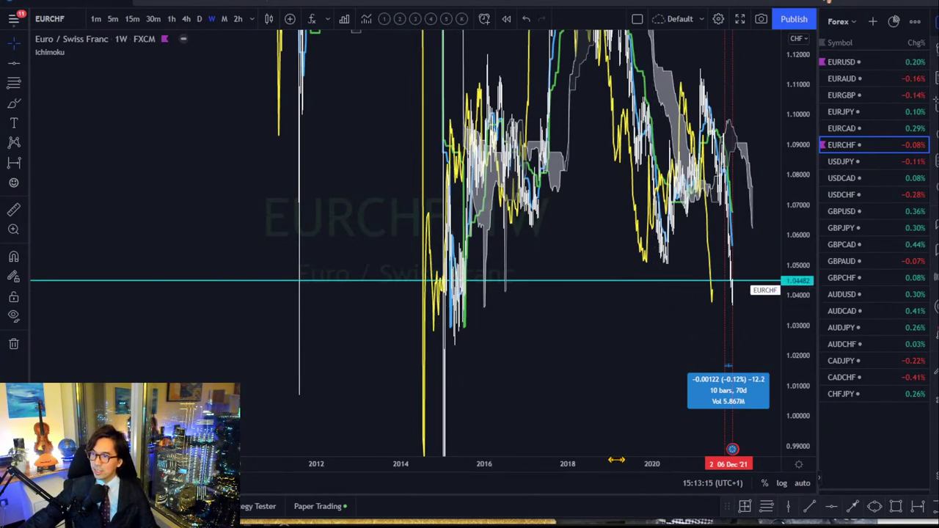
drag(614, 460, 593, 345)
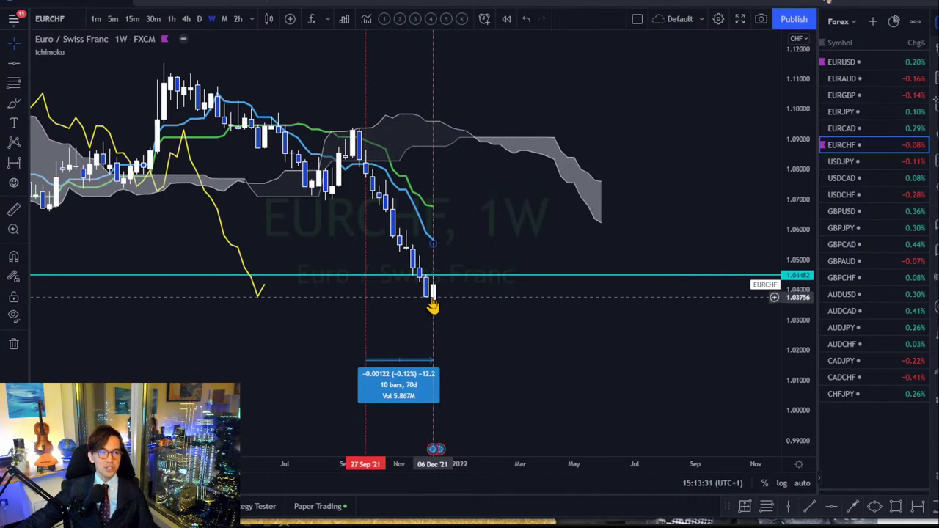
Step: Switch EURCHF to daily, sketch and undo a red projection arrow, and stretch the price scale
click(433, 306)
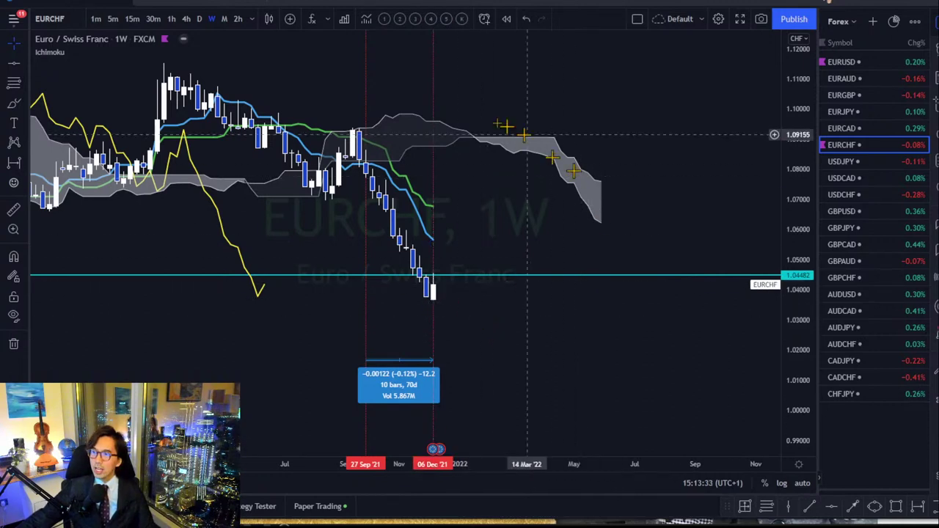
click(199, 19)
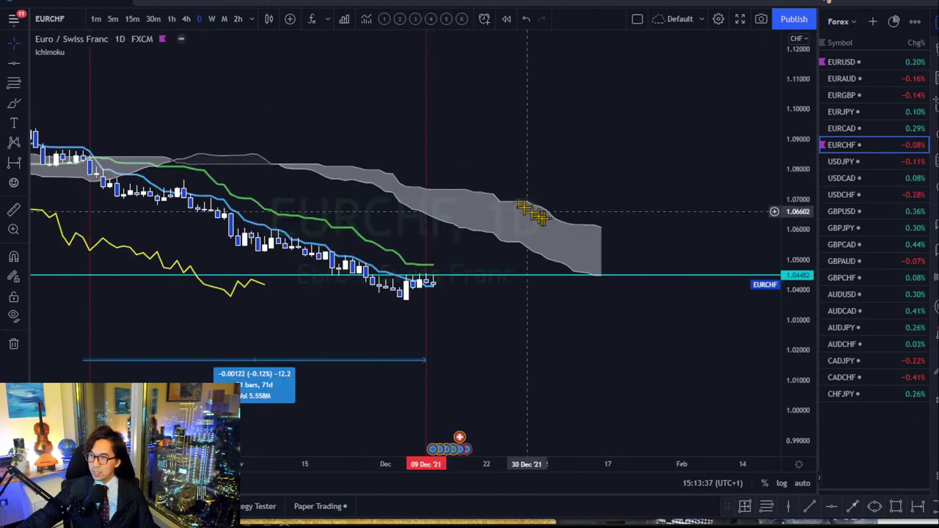
drag(529, 212, 560, 188)
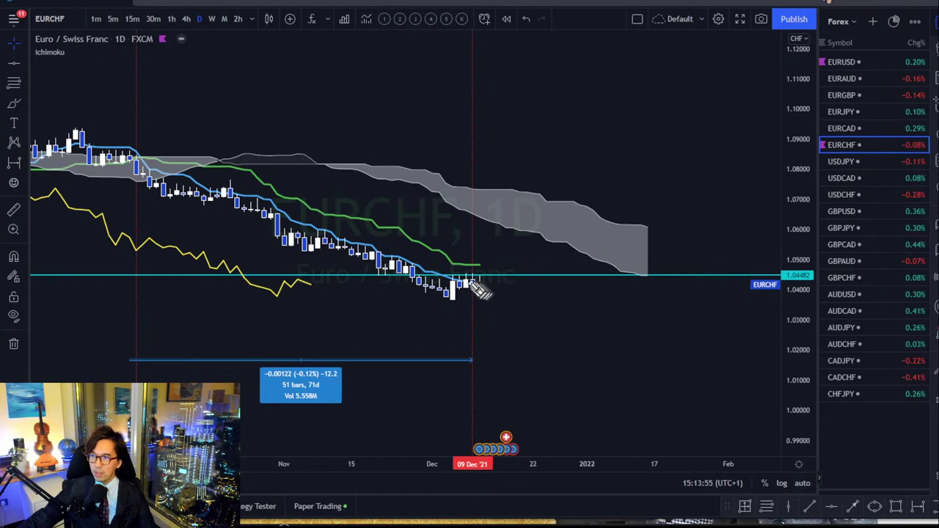
drag(476, 281, 486, 273)
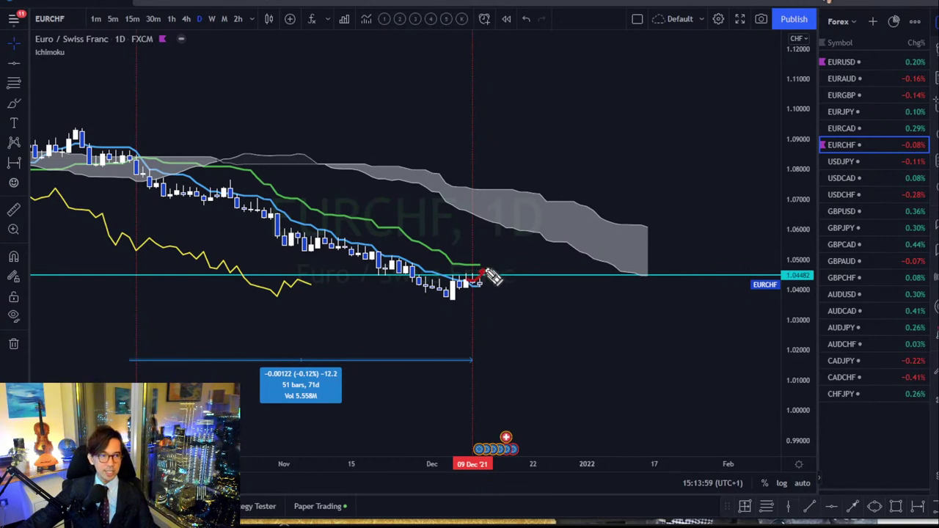
mouse_move(493, 276)
mouse_down()
mouse_move(592, 370)
mouse_move(595, 349)
mouse_move(574, 373)
mouse_up()
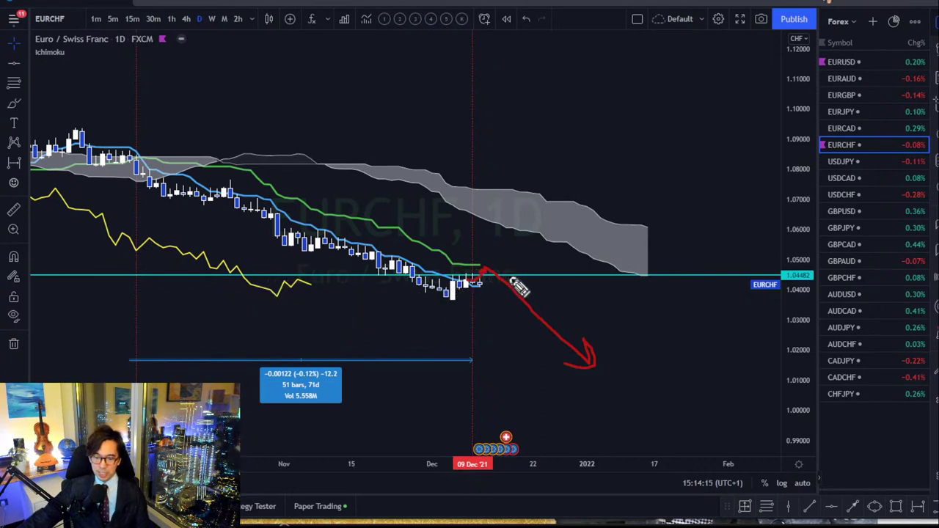
key(ctrl+z)
drag(801, 346, 805, 396)
drag(766, 209, 699, 233)
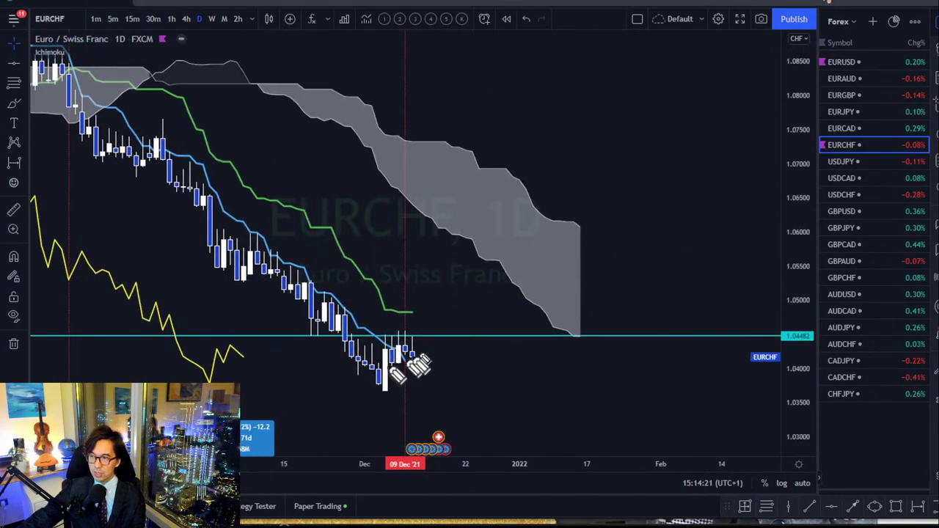
mouse_move(411, 354)
mouse_down()
mouse_move(438, 301)
mouse_move(466, 306)
mouse_move(445, 304)
mouse_up()
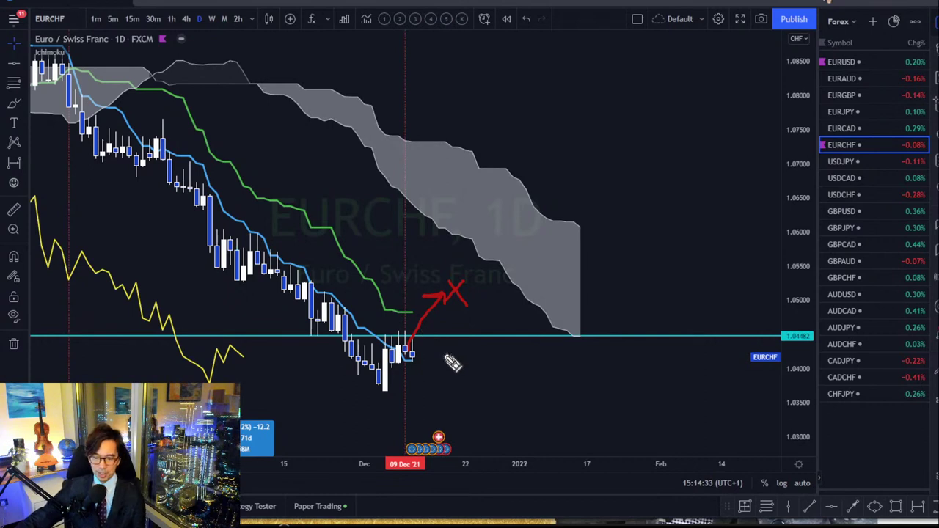
key(ctrl+z)
key(ctrl+z)
key(ctrl+z)
key(ctrl+z)
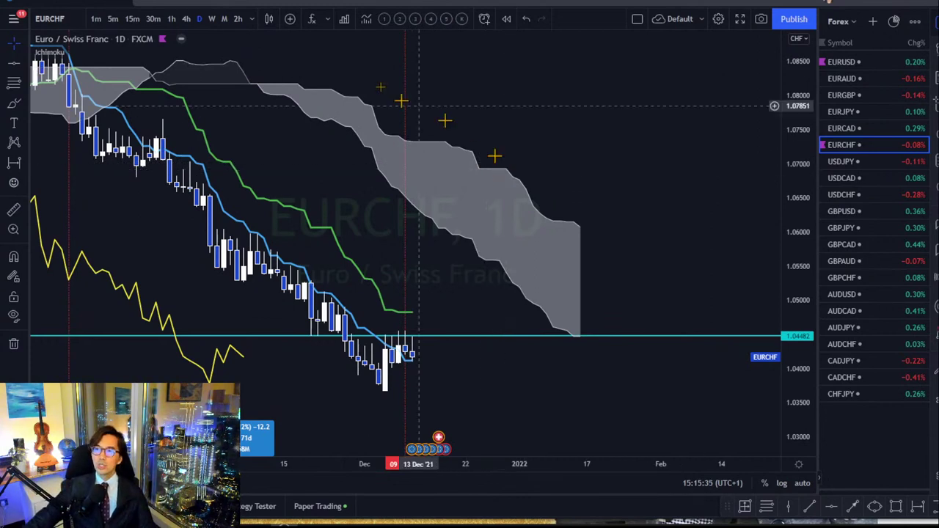
Step: Cycle EURCHF through weekly and monthly, then settle on daily with the price scale stretched vertically
click(212, 19)
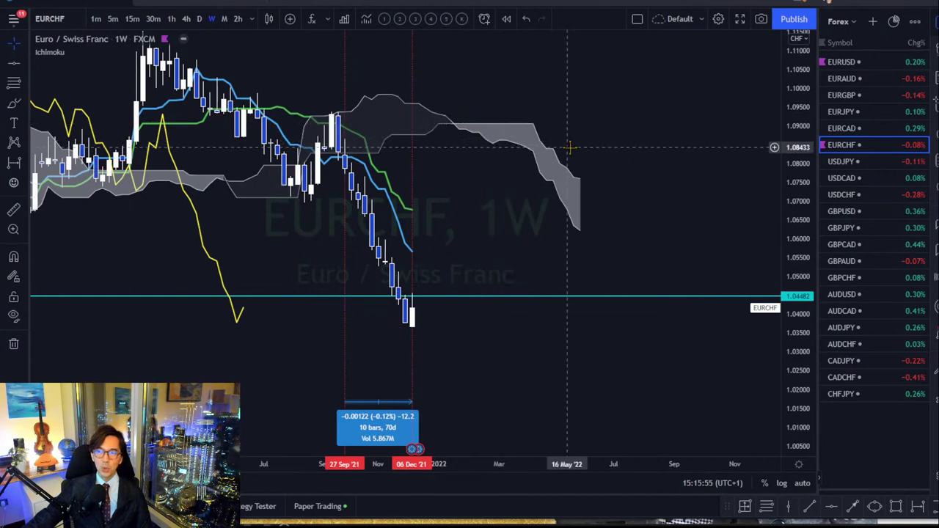
click(227, 18)
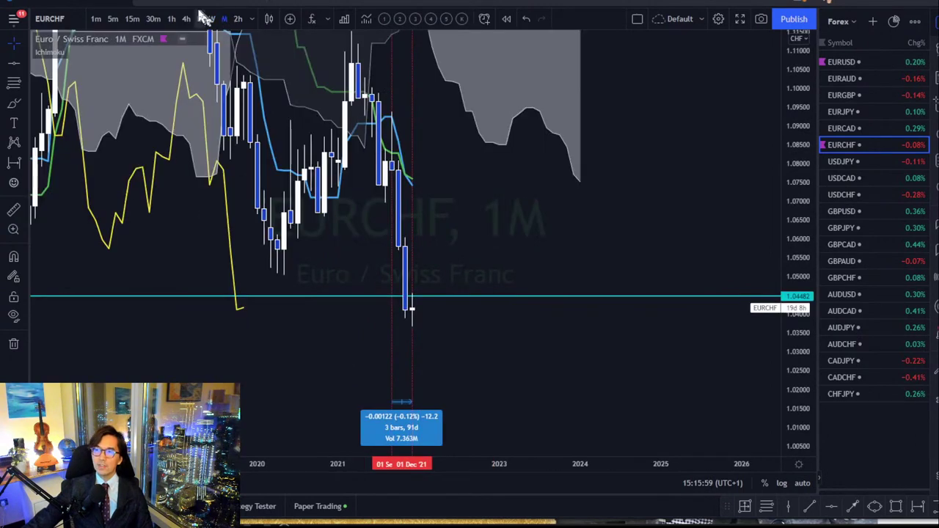
click(199, 19)
drag(577, 184, 660, 153)
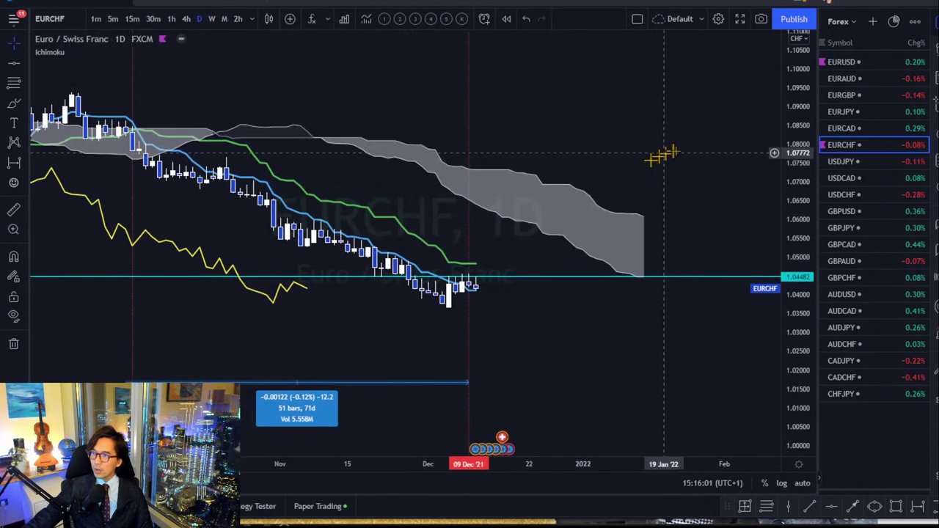
drag(797, 256, 803, 213)
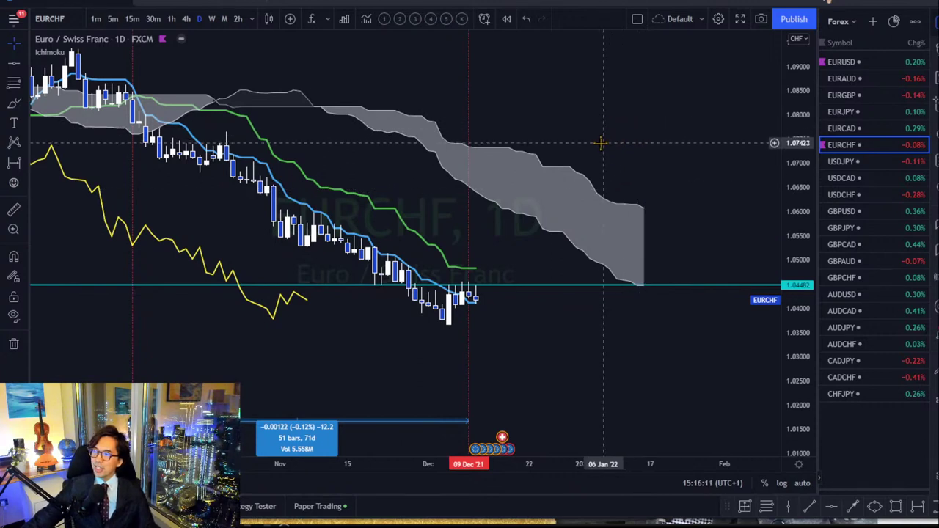
Step: Open USDJPY on the weekly timeframe, compress its scale, hide drawings, and undo a test red stroke
click(846, 163)
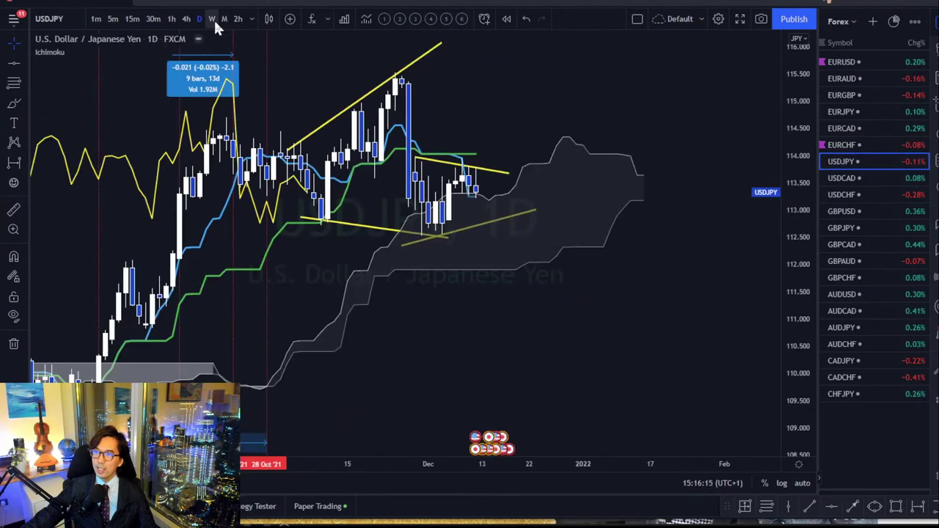
click(211, 19)
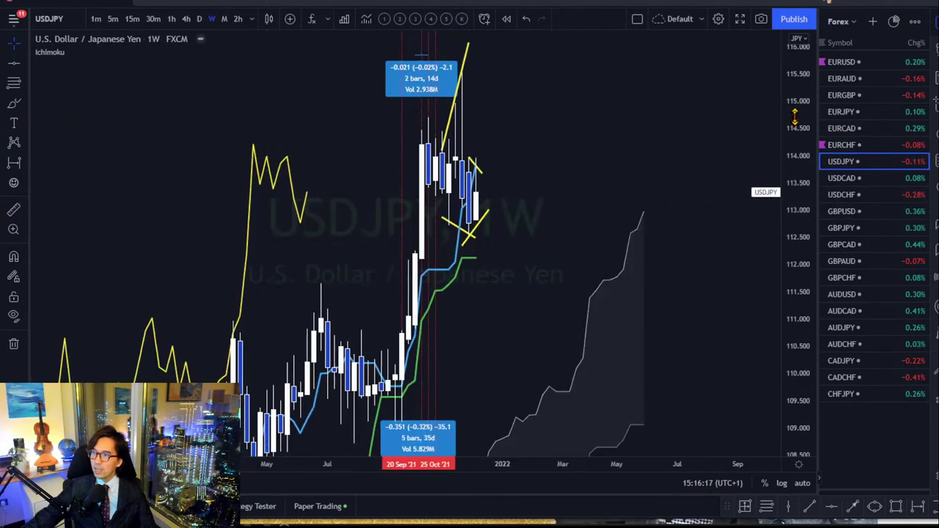
drag(794, 126, 765, 319)
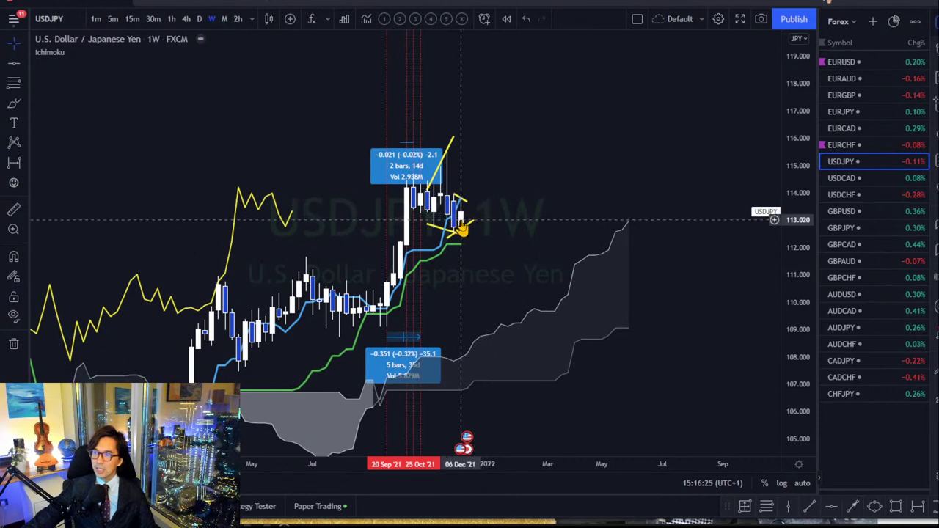
click(13, 316)
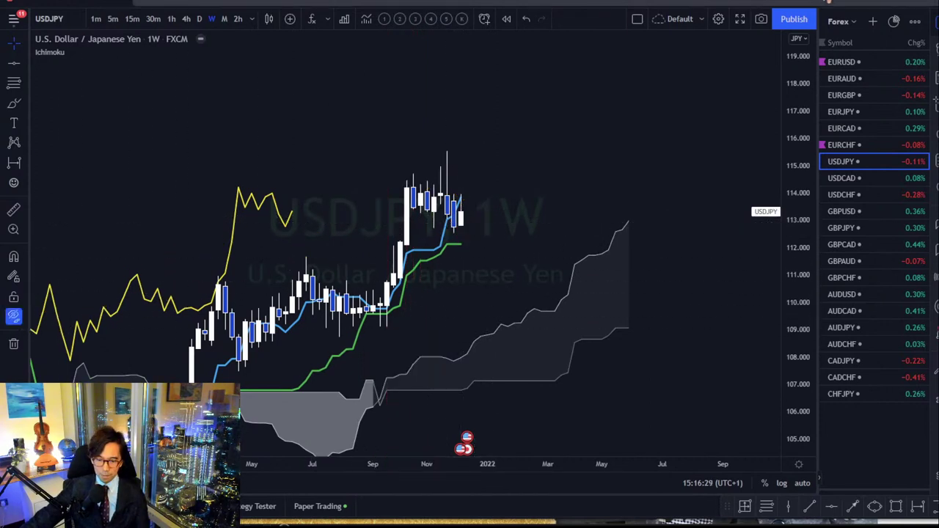
mouse_move(469, 217)
mouse_down()
mouse_move(475, 236)
mouse_move(483, 231)
mouse_up()
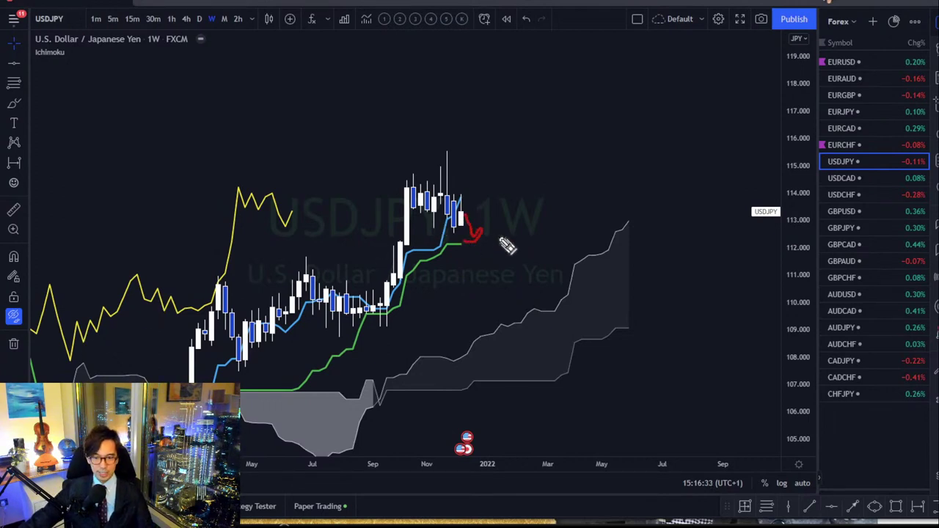
key(ctrl+z)
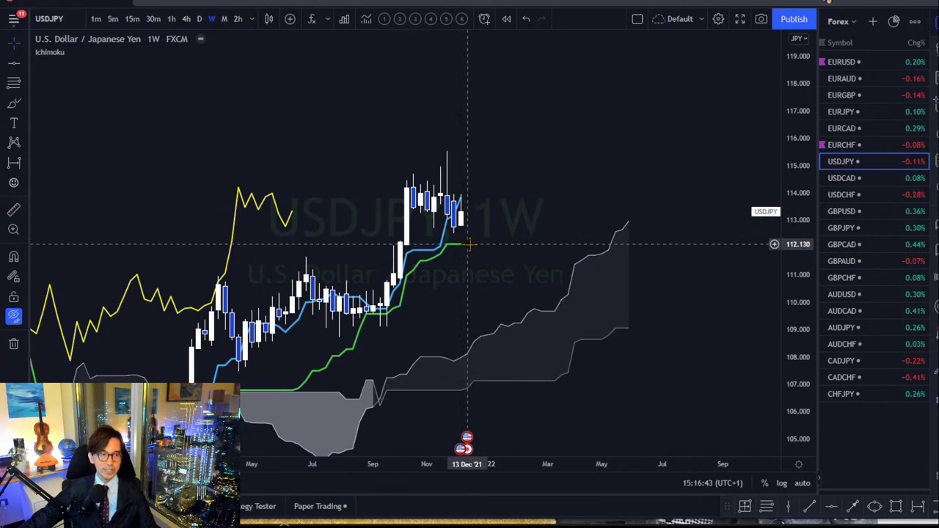
Step: View USDJPY on daily with enlarged candles, then open the USDCAD chart
click(199, 19)
drag(797, 366, 645, 233)
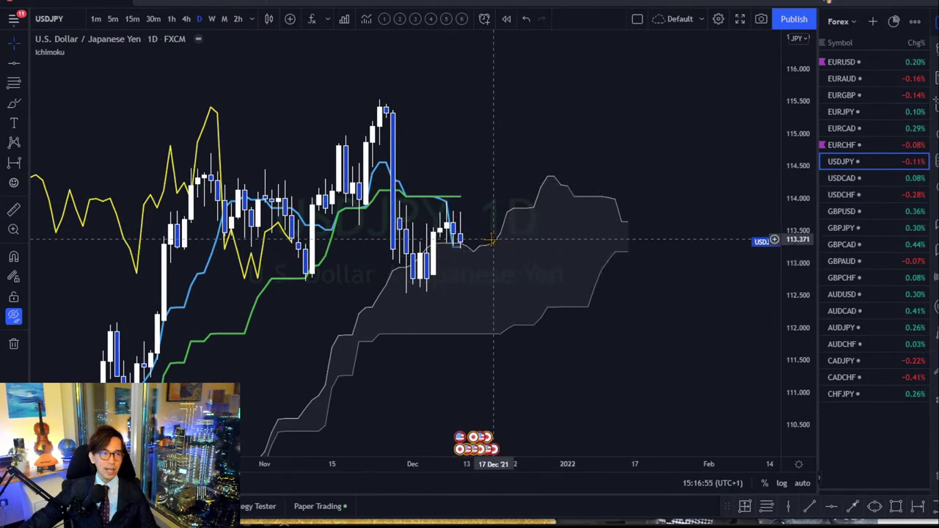
drag(535, 223, 505, 229)
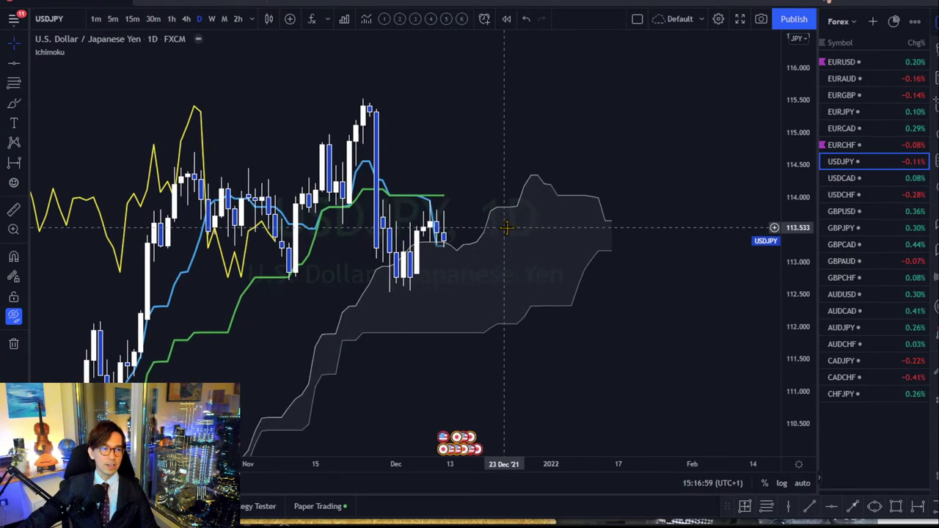
drag(492, 149, 490, 146)
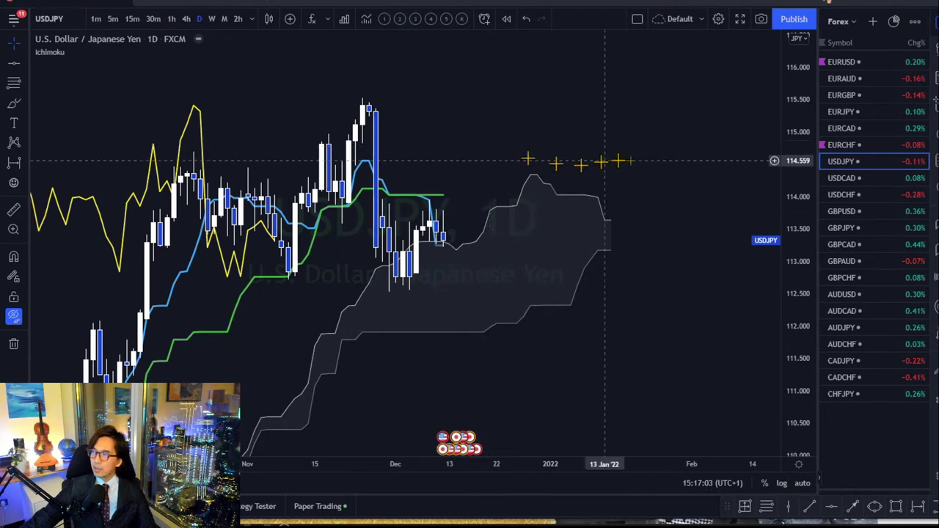
click(843, 182)
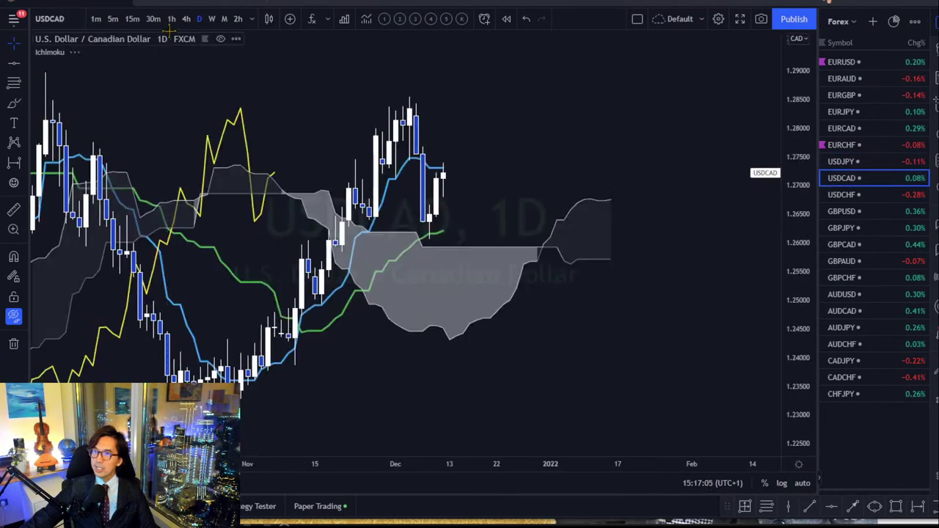
Step: Put USDCAD on the weekly timeframe with a wider price range and its drawings visible again
click(211, 19)
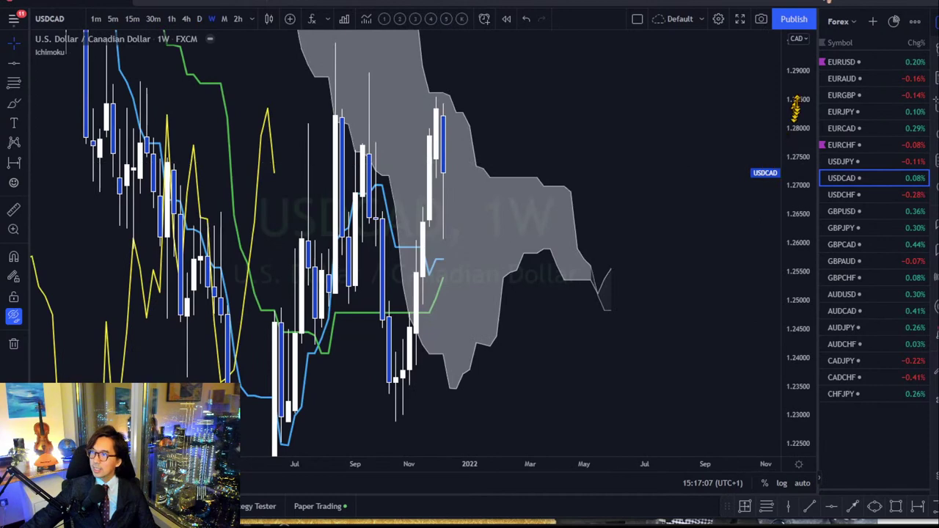
drag(796, 156, 774, 360)
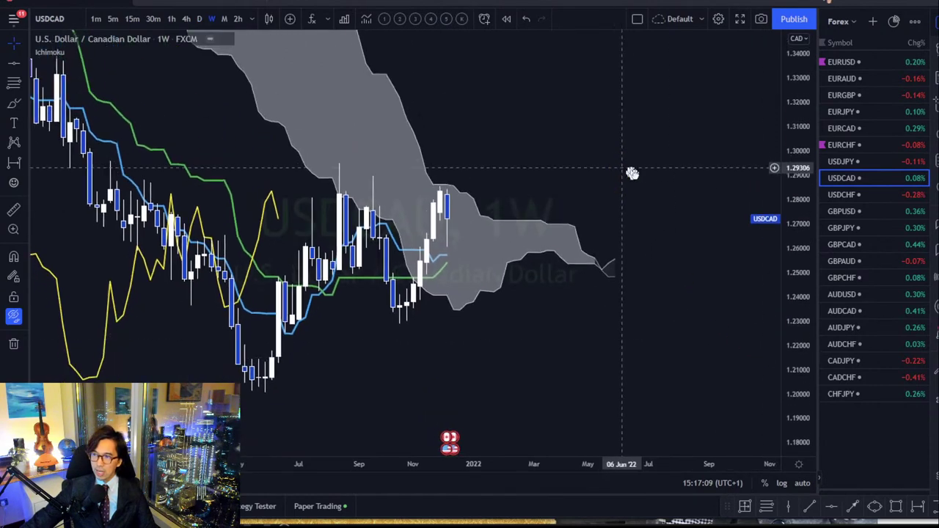
drag(493, 194, 509, 206)
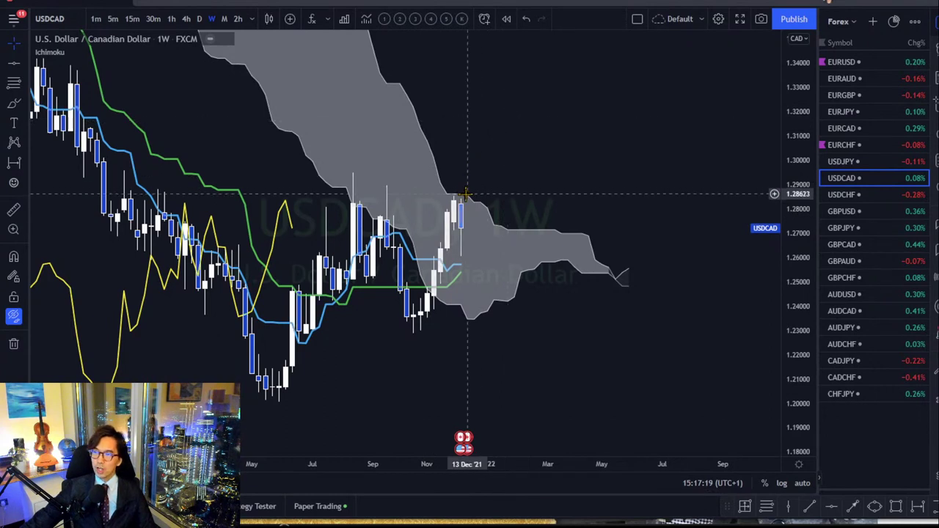
click(13, 320)
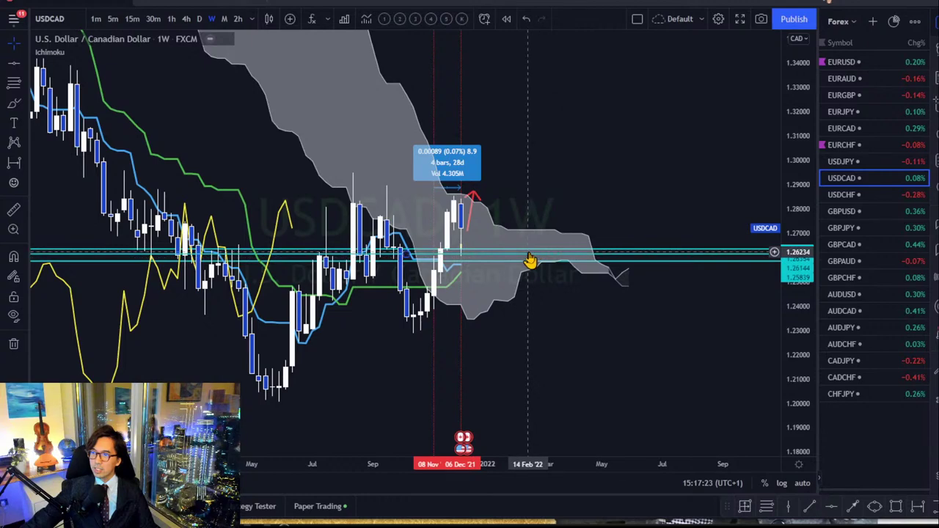
Step: Raise the two cyan levels to 1.28851 and 1.29448 and move the red arrow higher
drag(530, 258, 522, 188)
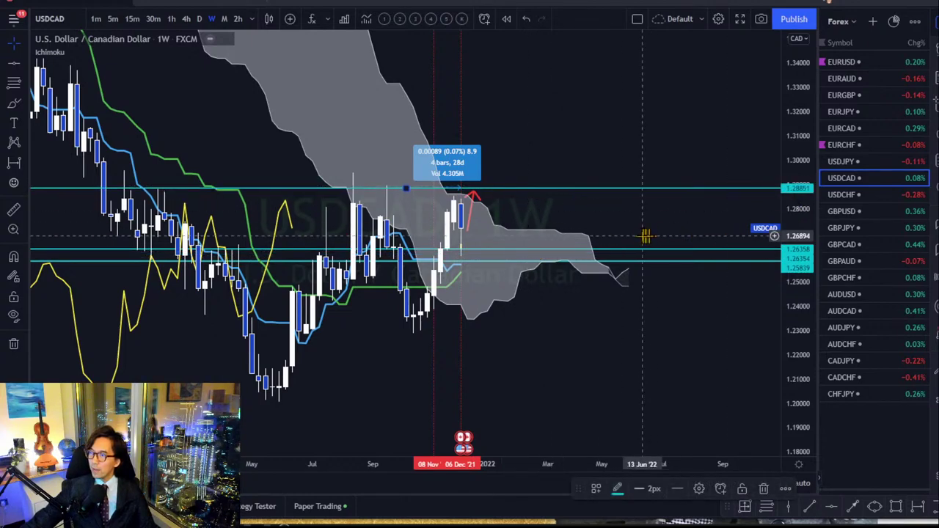
drag(642, 251, 604, 174)
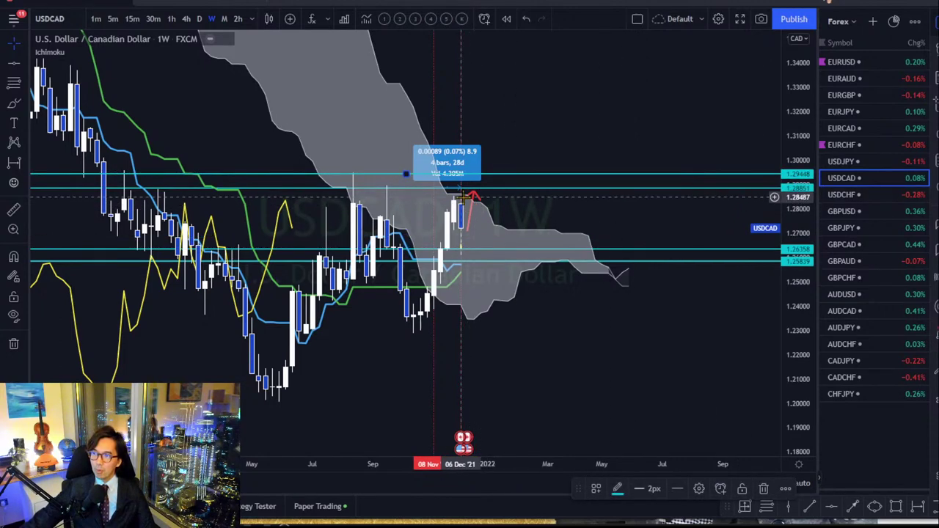
click(506, 126)
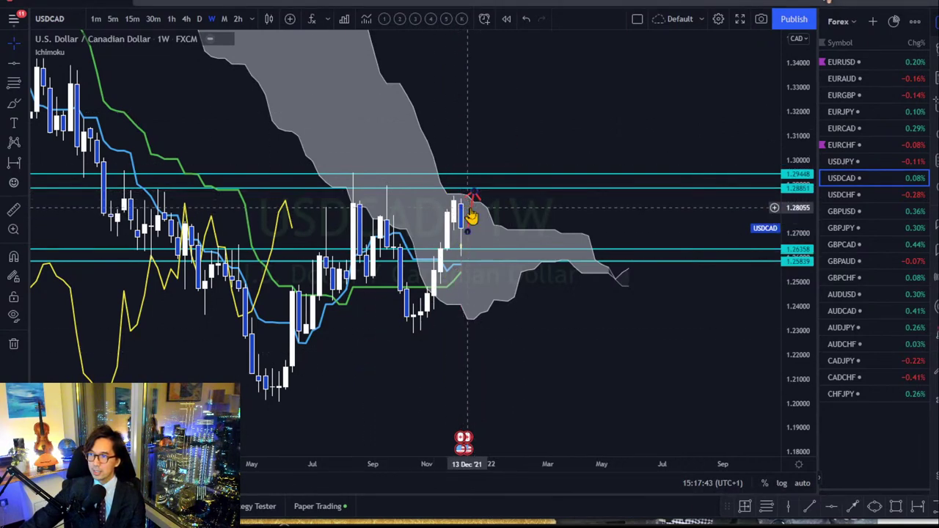
drag(472, 215, 481, 147)
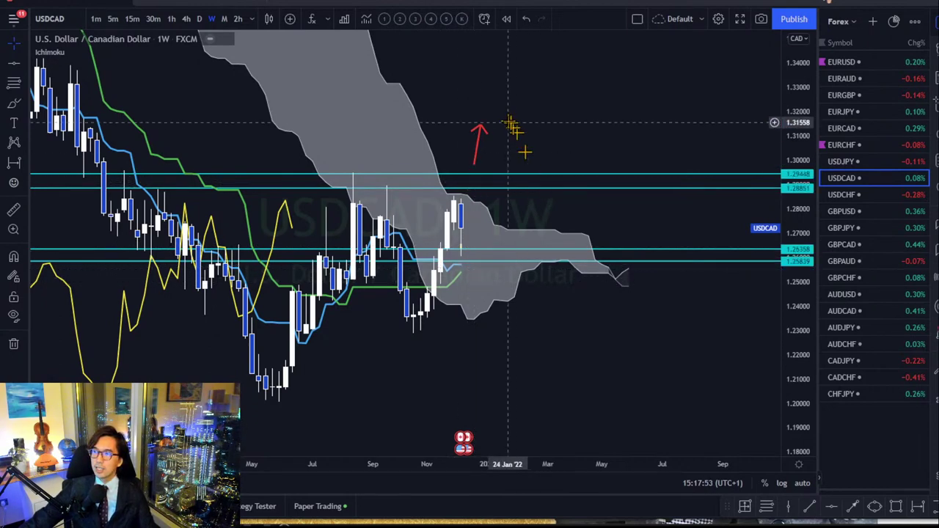
Step: Switch USDCAD to daily, rescale the price axis, sketch a red projection path, then erase it
click(198, 18)
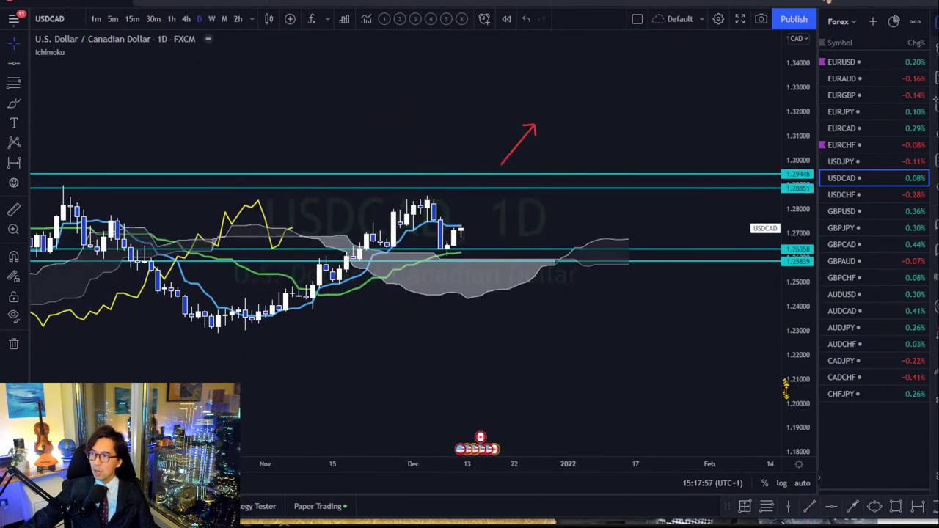
drag(796, 360, 797, 323)
drag(628, 195, 601, 191)
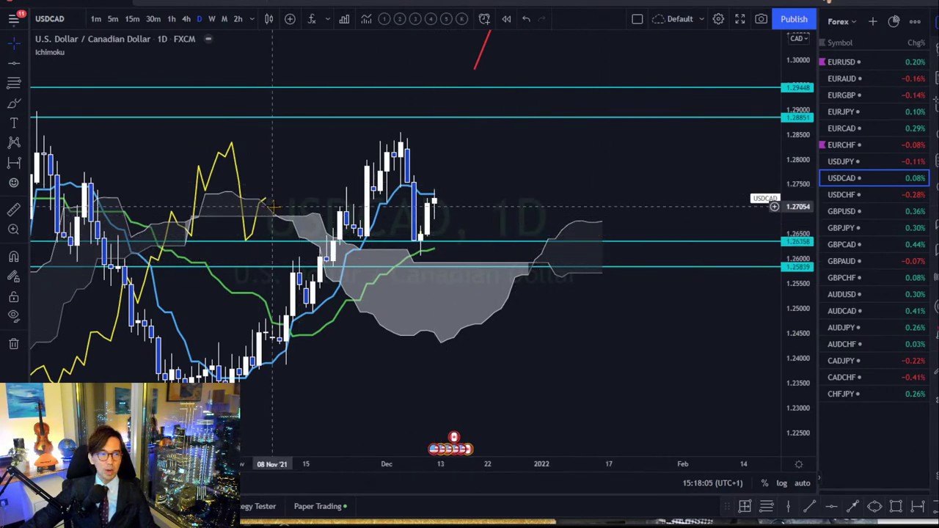
drag(794, 158, 794, 176)
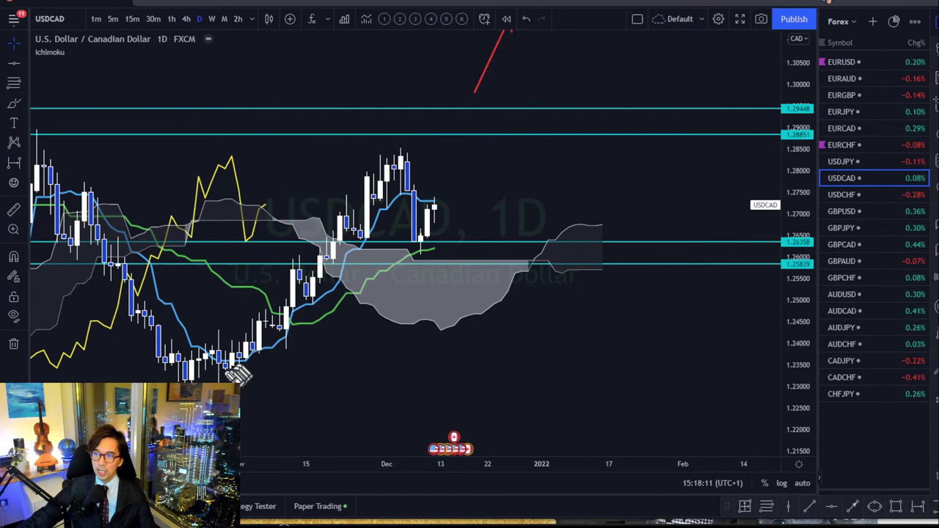
mouse_move(214, 371)
mouse_down()
mouse_move(282, 282)
mouse_move(302, 293)
mouse_move(343, 211)
mouse_move(371, 223)
mouse_move(402, 160)
mouse_move(416, 242)
mouse_move(430, 245)
mouse_move(474, 132)
mouse_move(464, 123)
mouse_move(485, 125)
mouse_move(479, 139)
mouse_move(469, 134)
mouse_up()
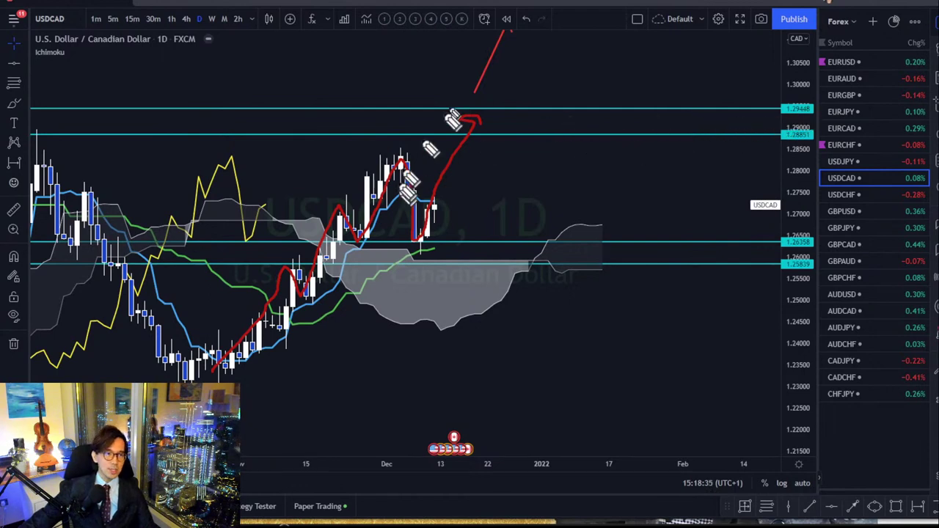
click(474, 104)
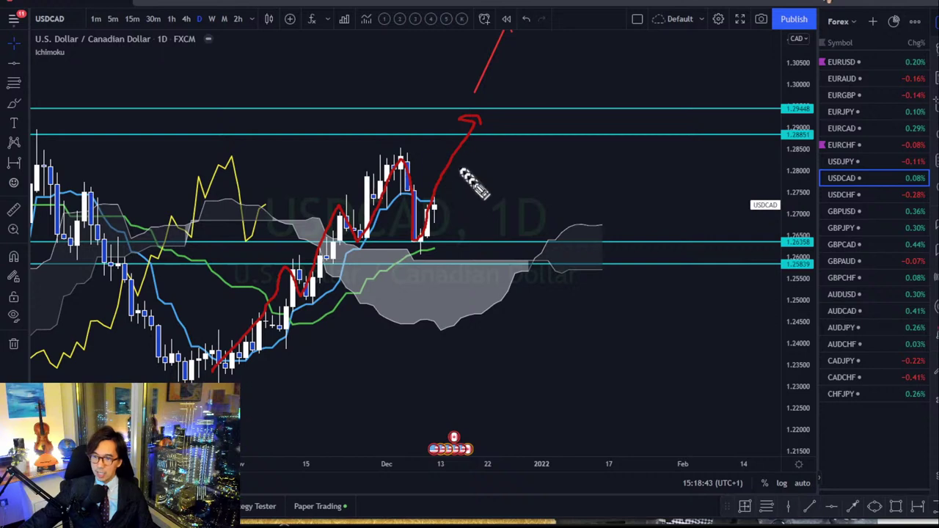
key(Delete)
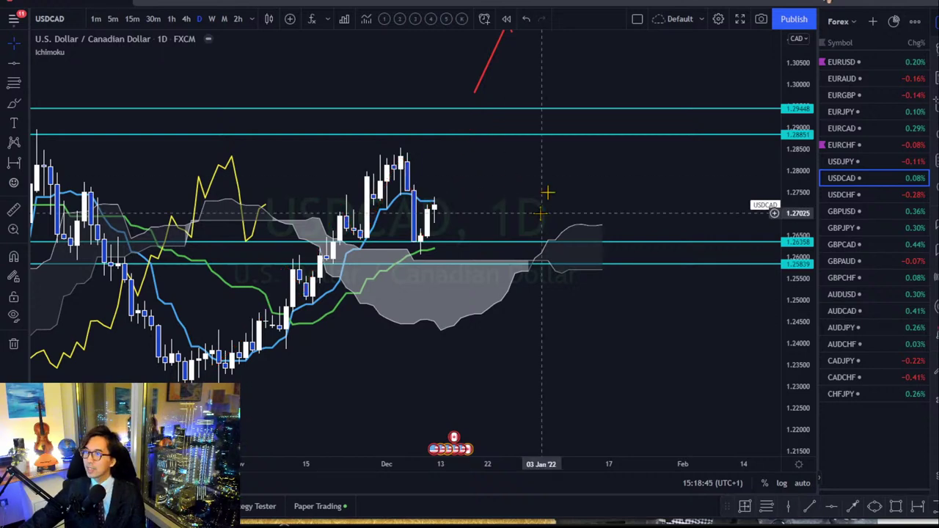
Step: Open USDCHF on the weekly timeframe and frame the whole triangle
click(852, 194)
click(211, 19)
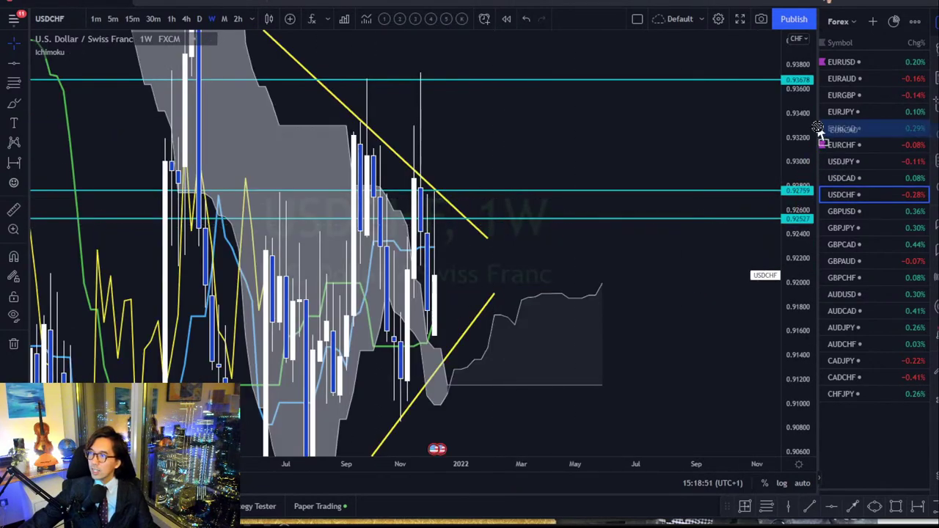
drag(807, 122, 783, 382)
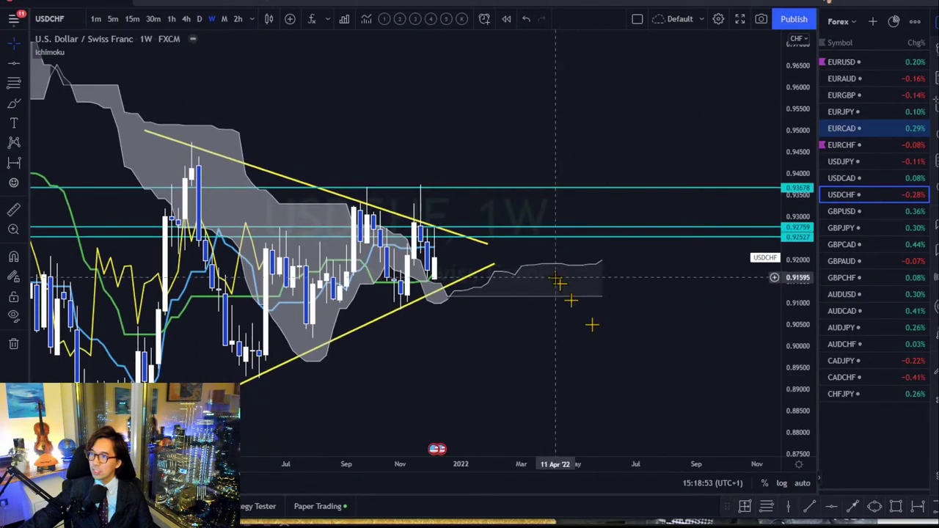
drag(471, 331, 462, 325)
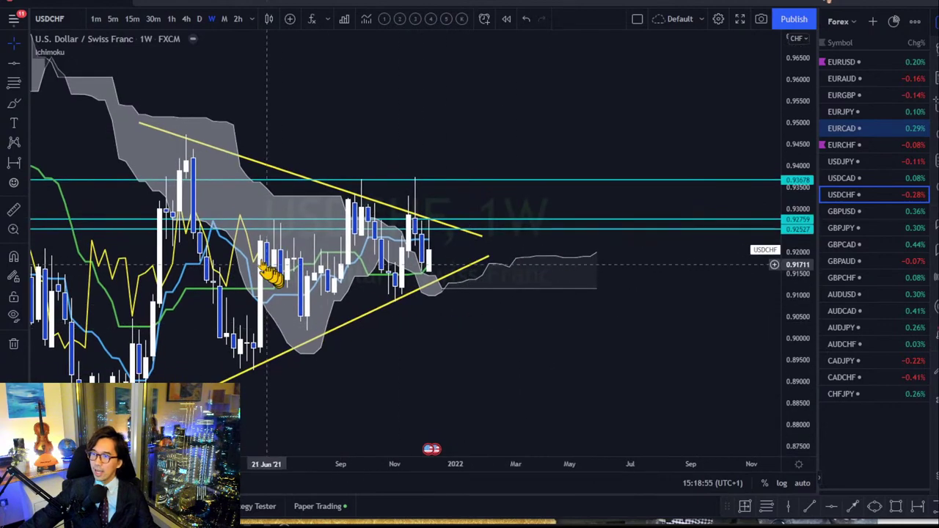
drag(487, 224, 561, 212)
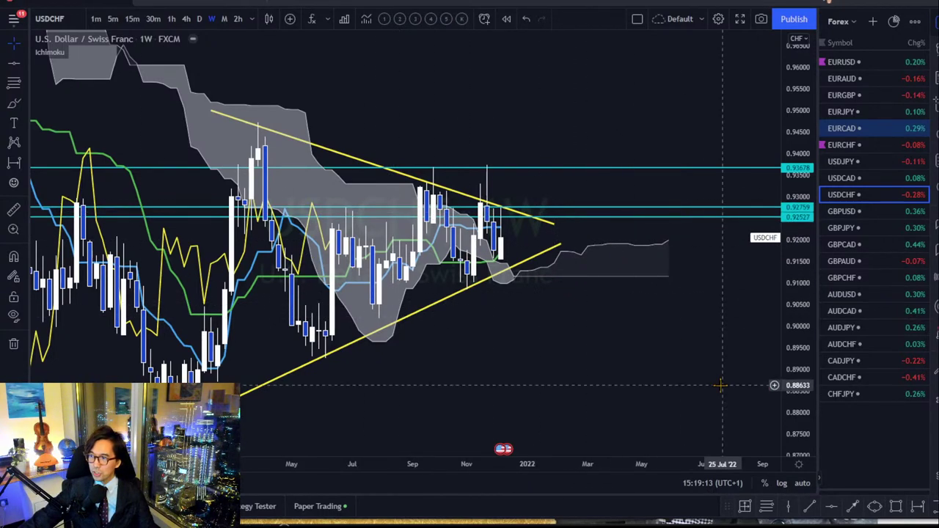
Step: Draw a red freehand arrow projecting up from the triangle apex, then enlarge the candles
click(853, 507)
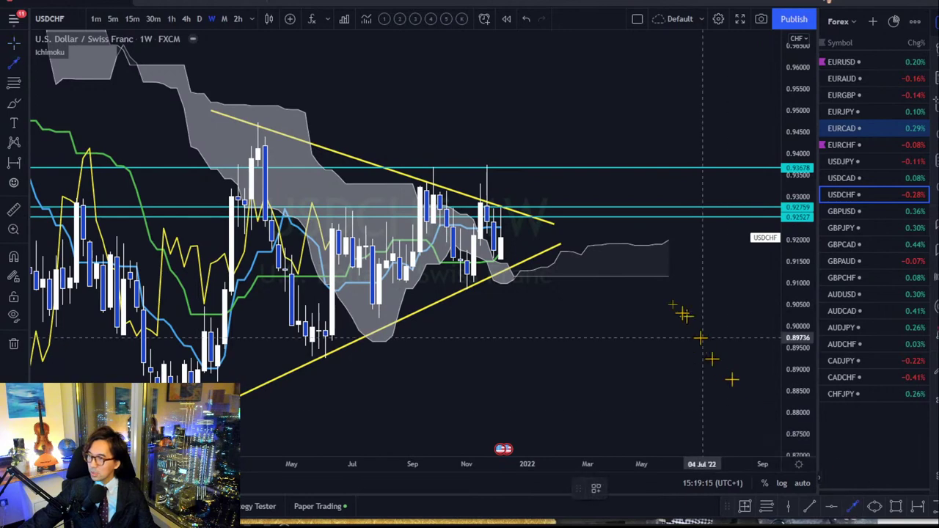
drag(517, 219, 575, 143)
click(587, 144)
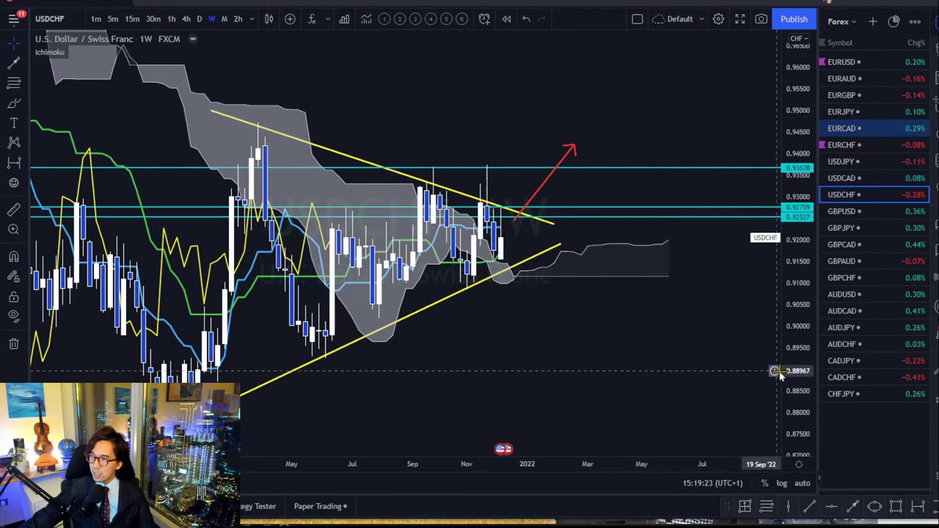
drag(789, 371, 792, 294)
drag(745, 312, 673, 341)
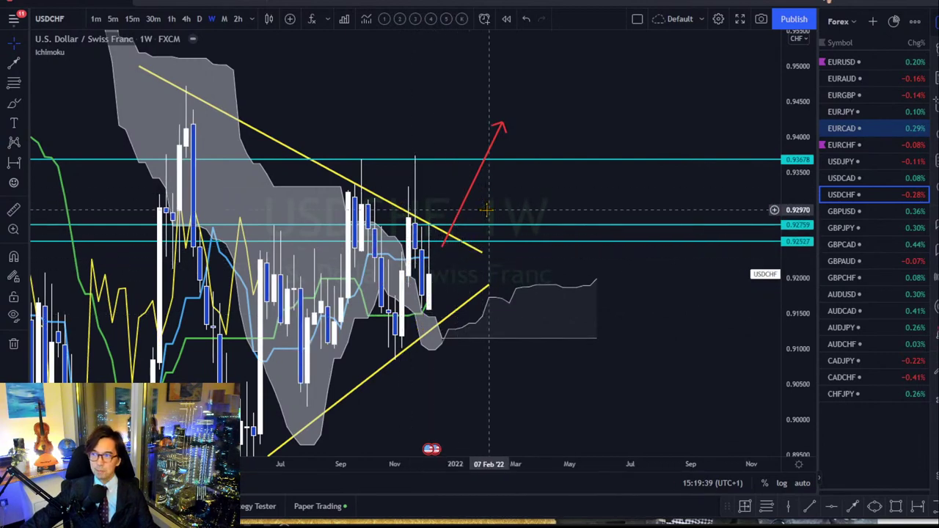
Step: View USDCHF on daily, sketch and undo a red zigzag, then bring up GBPUSD
click(199, 18)
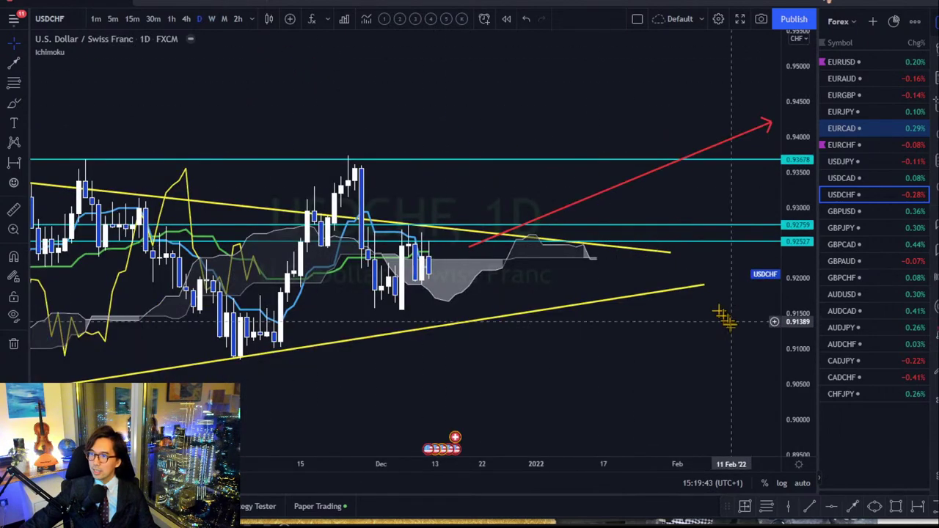
drag(787, 371, 445, 306)
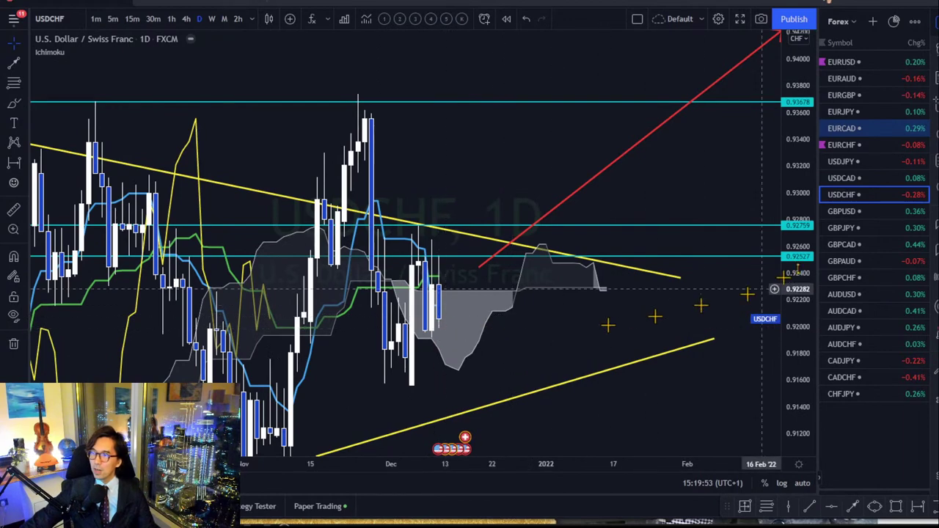
drag(806, 169, 801, 292)
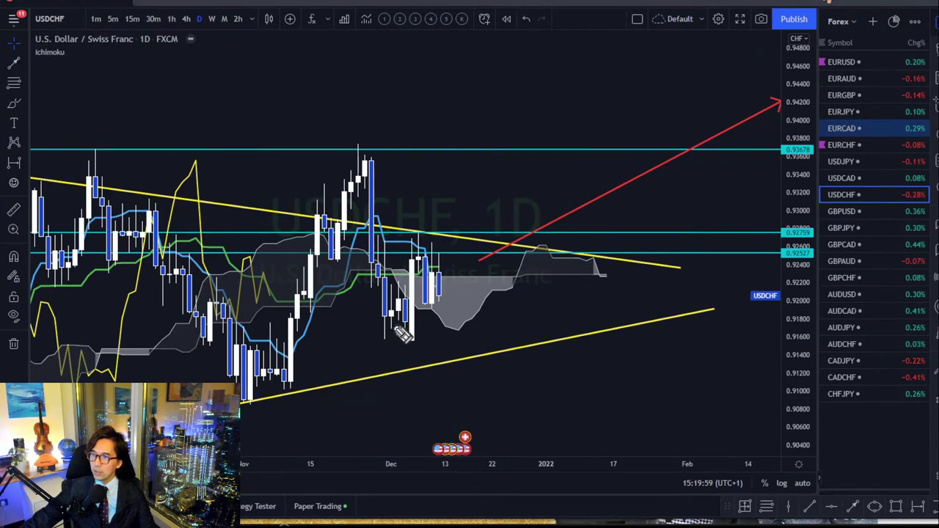
mouse_move(387, 329)
mouse_down()
mouse_move(428, 251)
mouse_move(437, 294)
mouse_move(474, 207)
mouse_move(459, 212)
mouse_up()
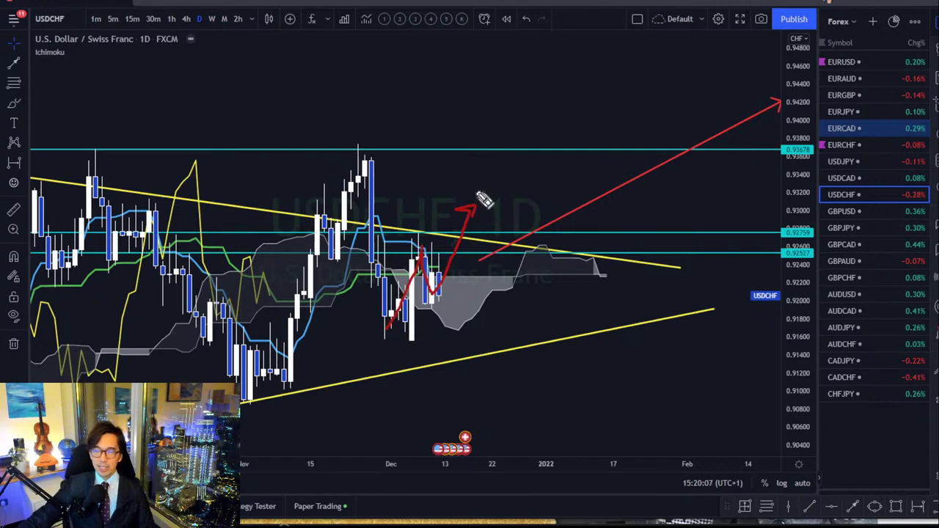
mouse_move(476, 208)
mouse_down()
mouse_move(494, 234)
mouse_move(538, 155)
mouse_move(544, 163)
mouse_up()
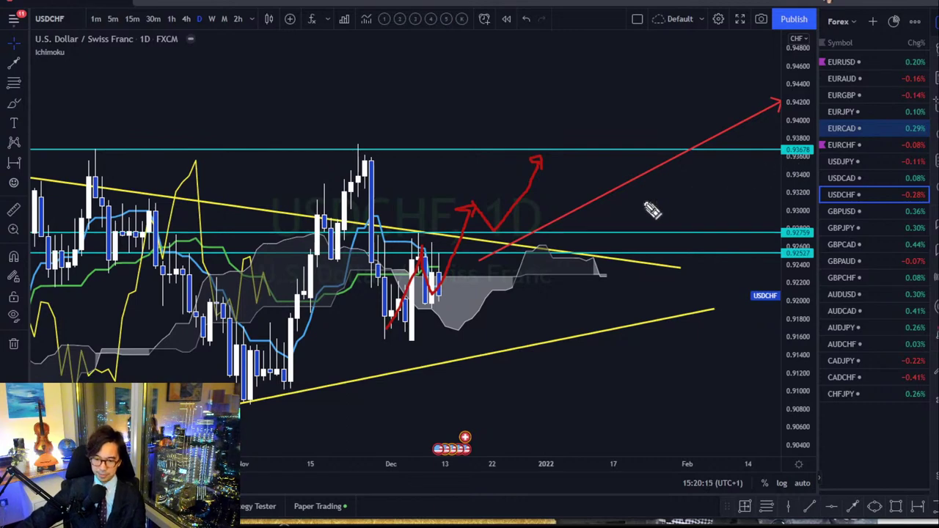
key(ctrl+z)
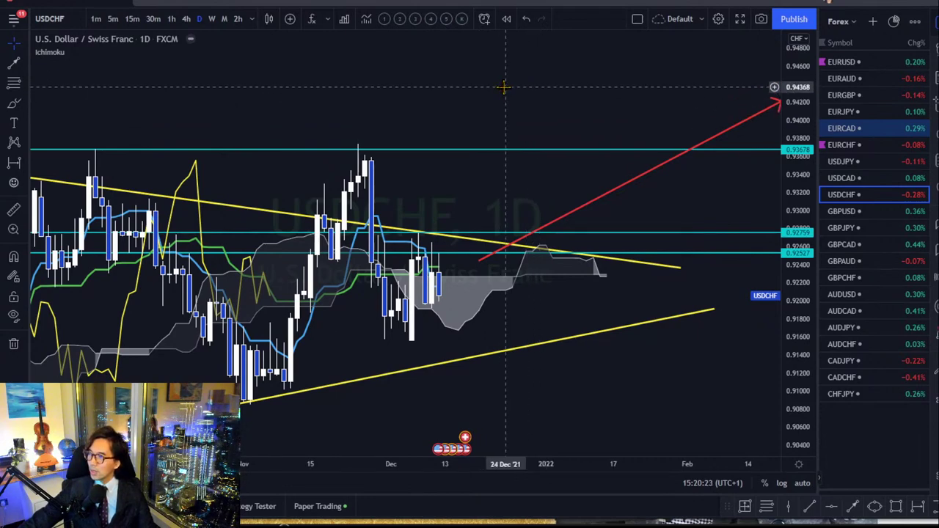
click(866, 209)
Step: Set GBPUSD to weekly and reframe it to show more price range
click(212, 19)
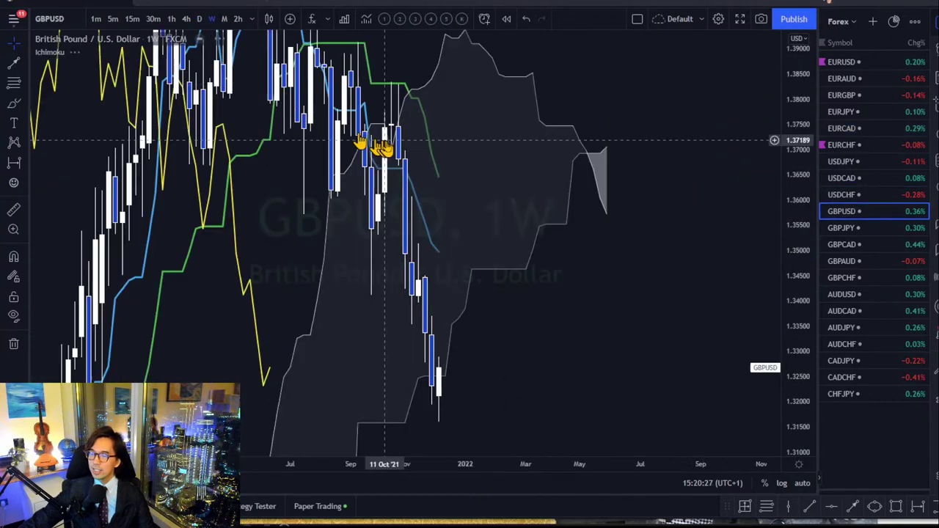
drag(787, 150, 792, 191)
drag(656, 297, 677, 270)
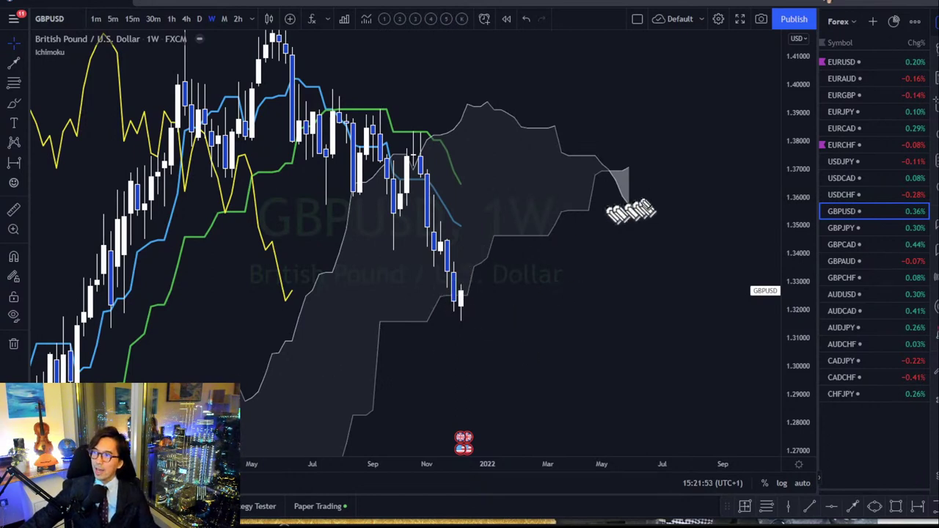
Step: Circle the cloud tip, top candles, line crossing and latest candles in red, then erase them
drag(602, 175, 621, 184)
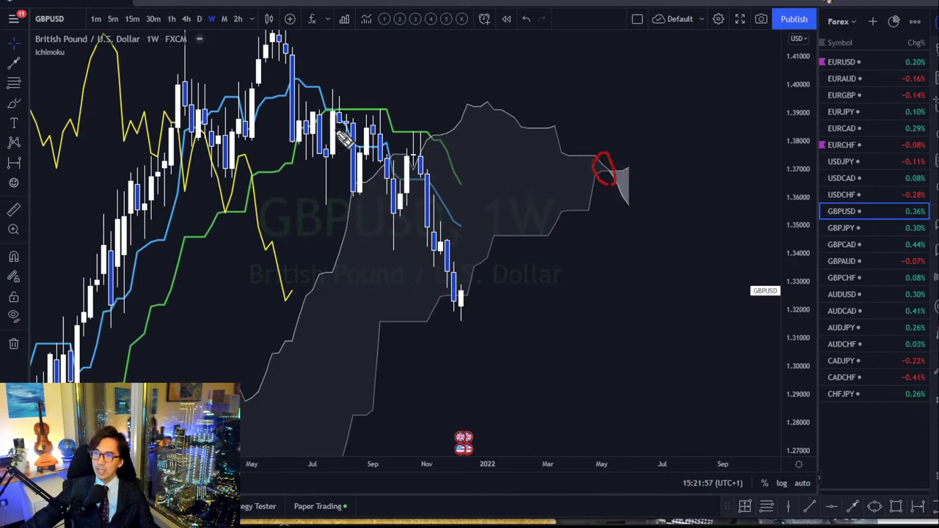
mouse_move(314, 105)
mouse_down()
mouse_move(361, 99)
mouse_move(346, 132)
mouse_up()
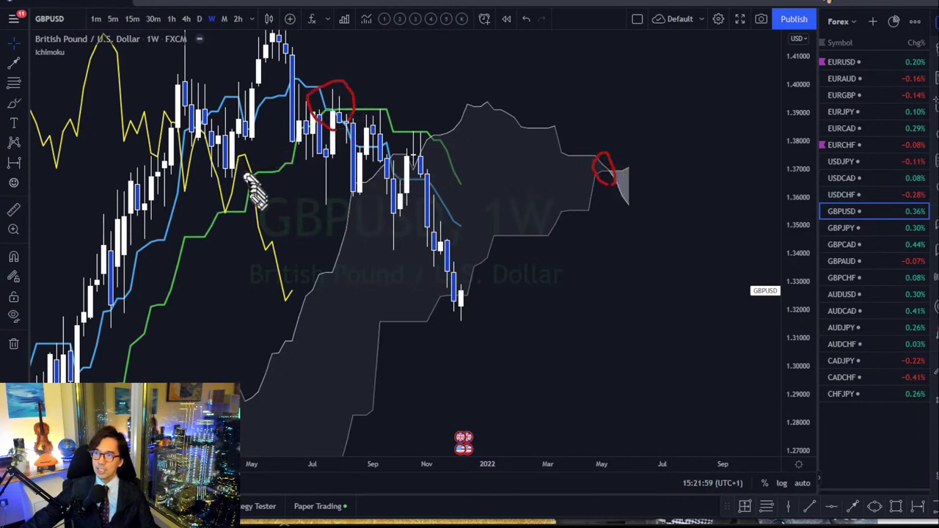
mouse_move(249, 179)
mouse_down()
mouse_move(224, 206)
mouse_move(248, 189)
mouse_up()
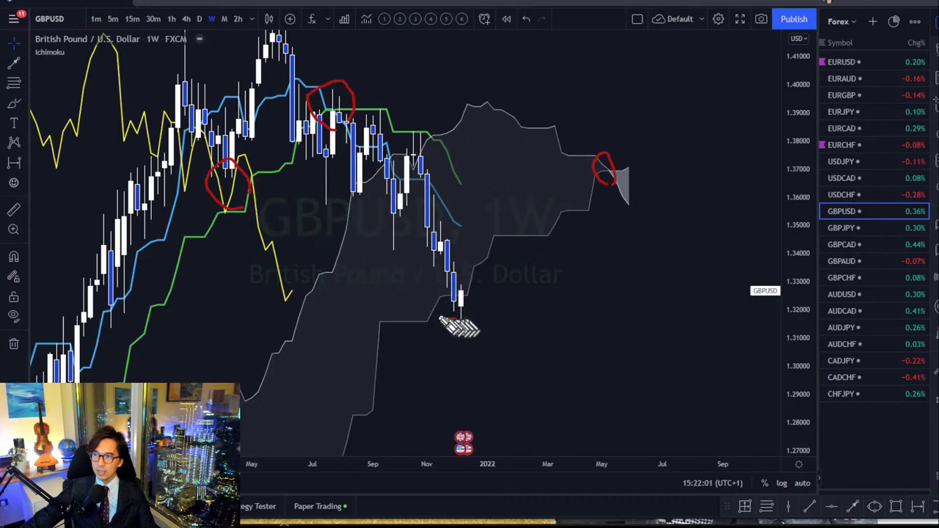
drag(441, 321, 466, 290)
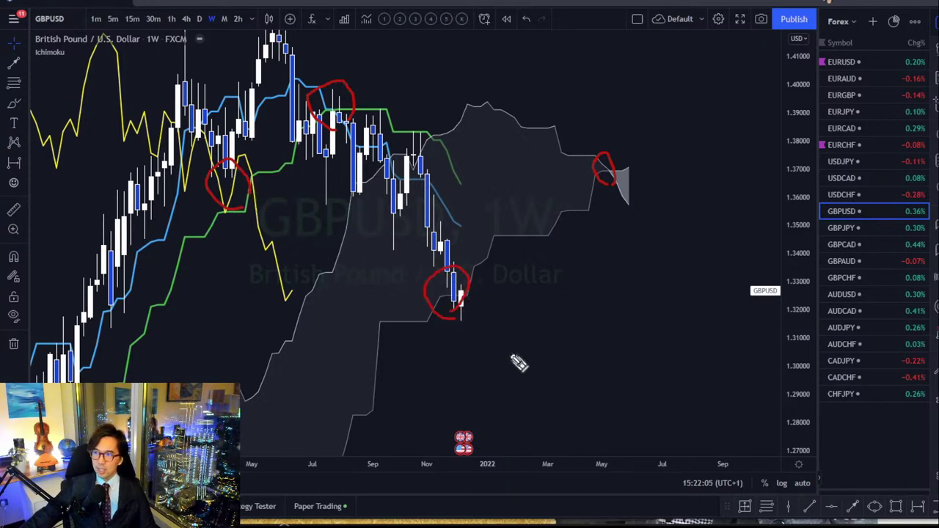
key(e)
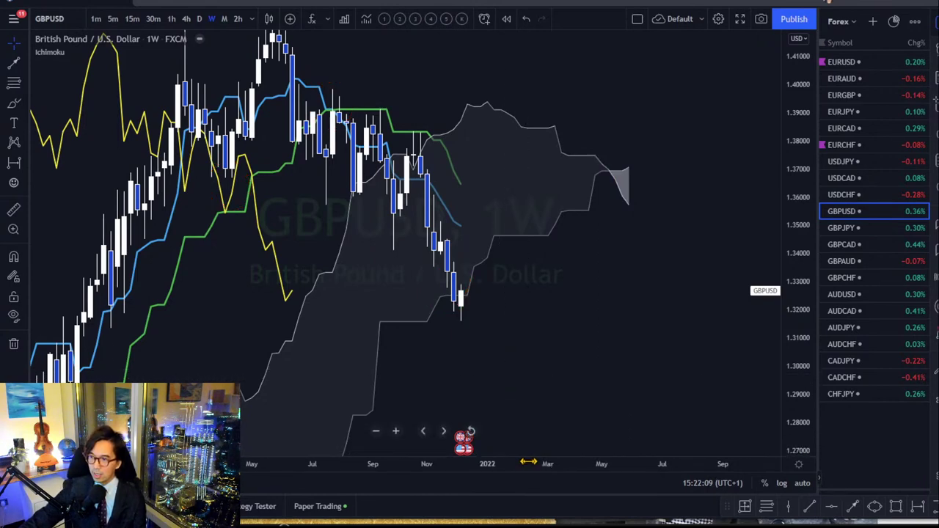
Step: Zoom and pan the GBPUSD weekly chart onto the latest candles with future space
scroll(416, 436, up, 2)
drag(415, 437, 604, 390)
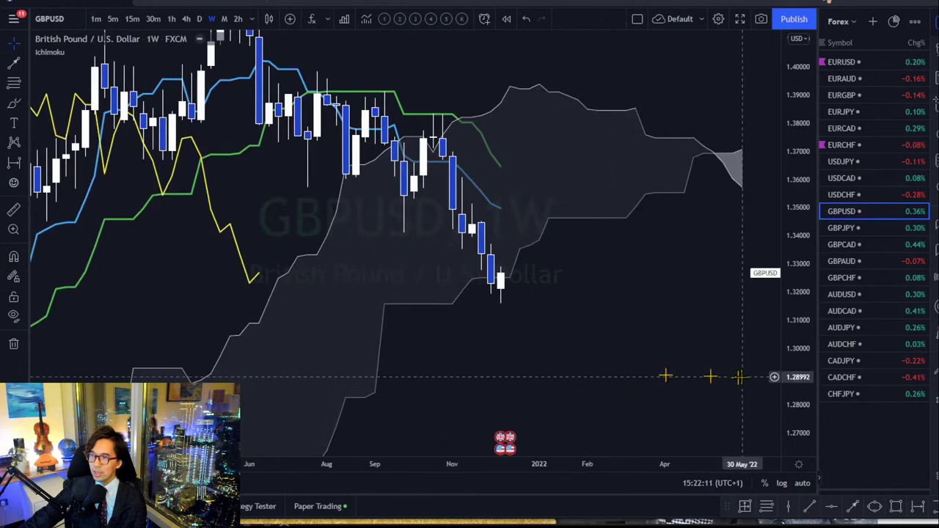
drag(788, 413, 786, 315)
drag(508, 423, 495, 436)
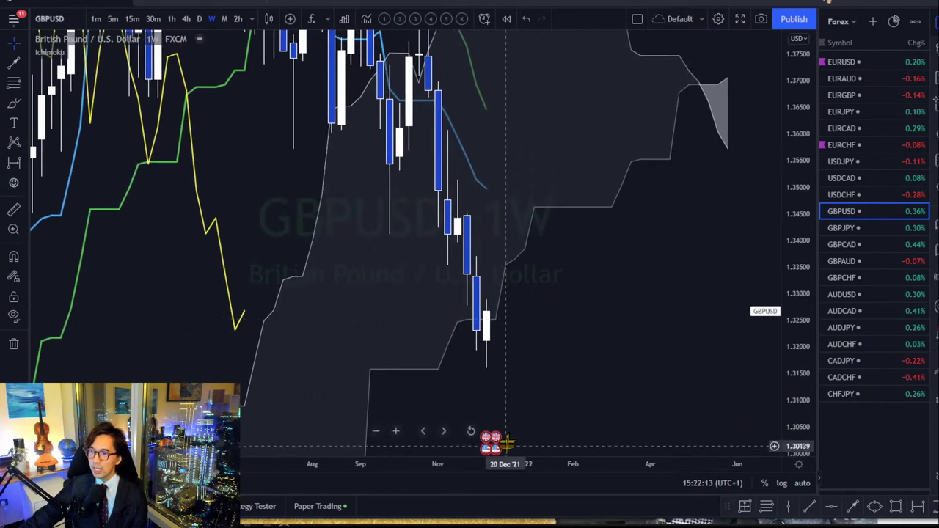
scroll(513, 474, up, 3)
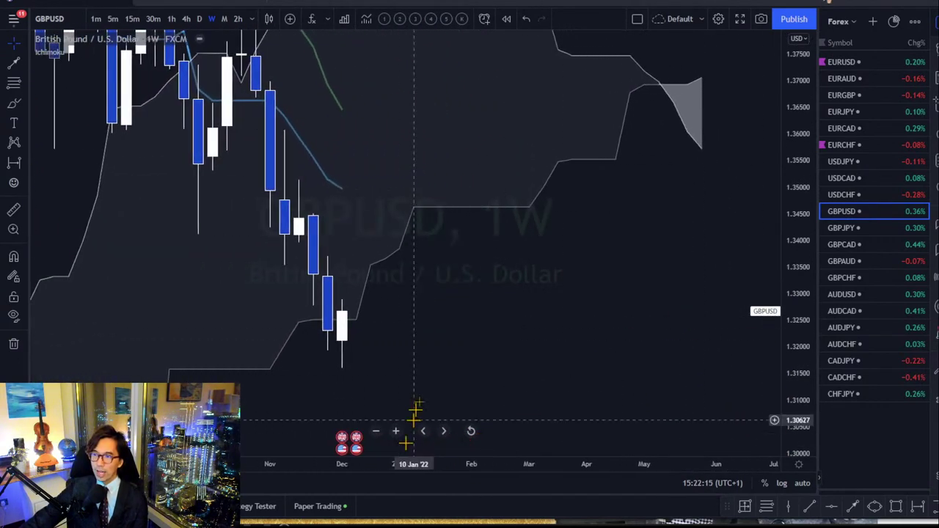
drag(417, 421, 498, 374)
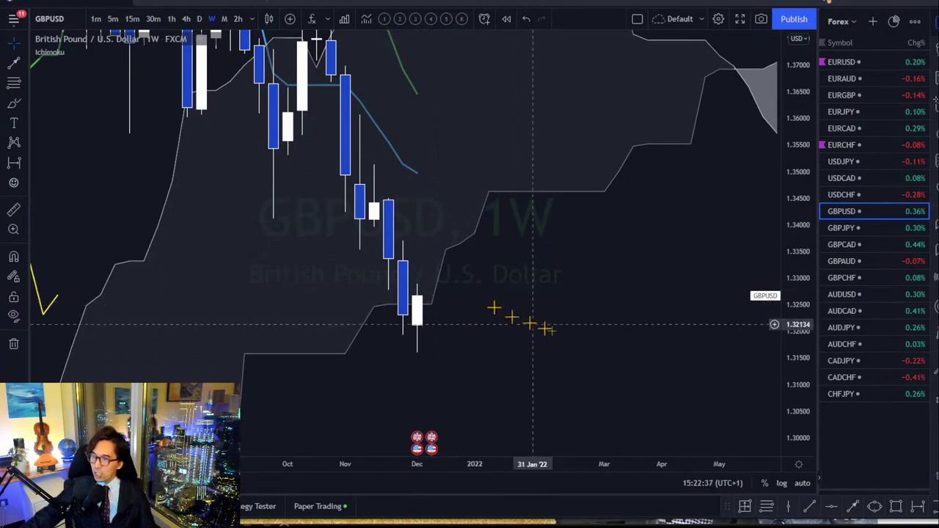
Step: Place a cyan horizontal level at 1.32508 and switch GBPUSD to daily
click(831, 506)
click(472, 304)
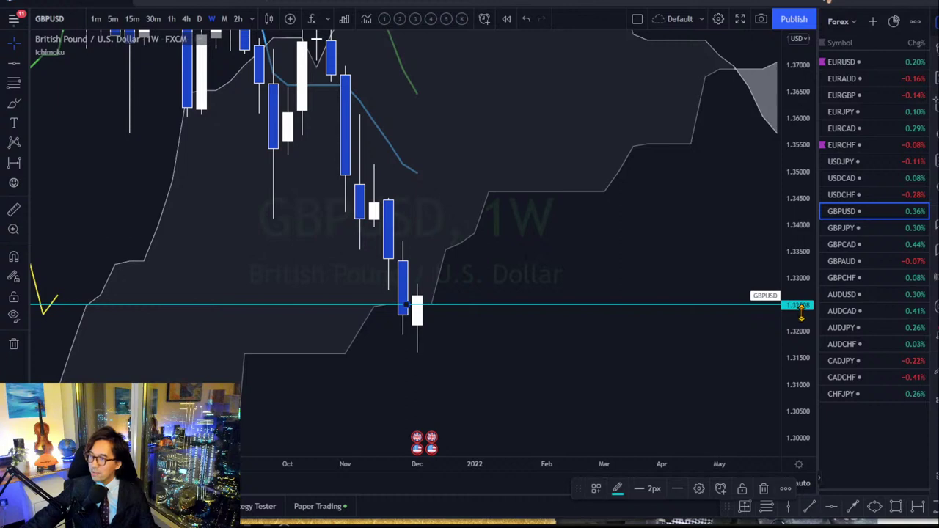
click(497, 384)
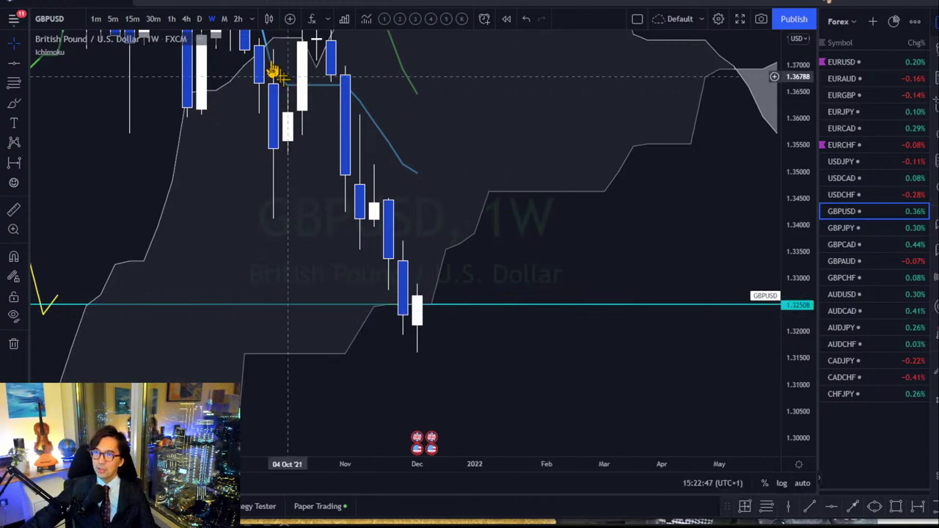
click(200, 20)
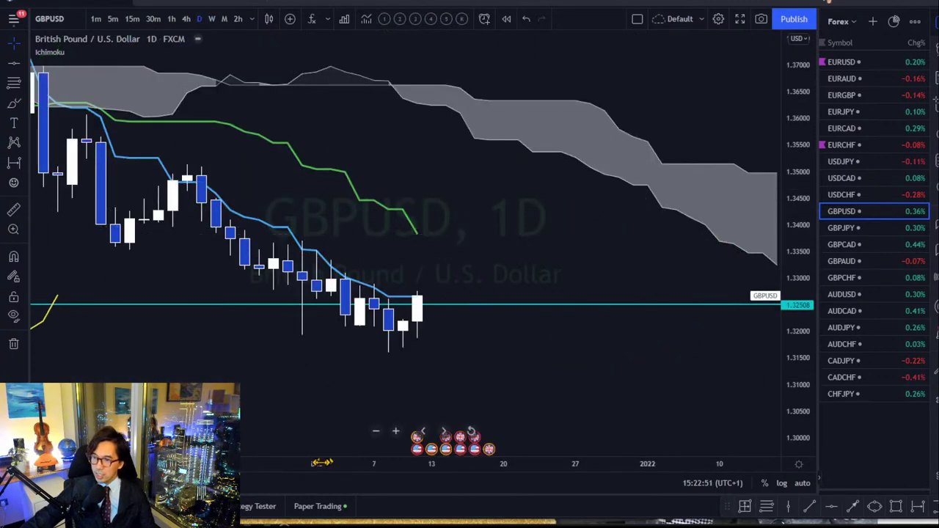
Step: Widen the daily view and sketch red arrows, a cloud trace and circles around the cloud and lines
drag(315, 459, 404, 463)
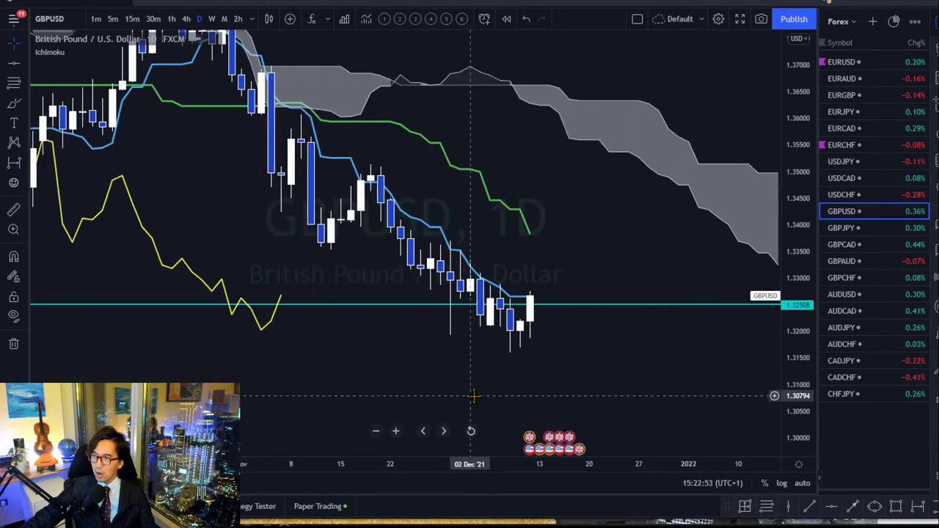
drag(480, 391, 425, 393)
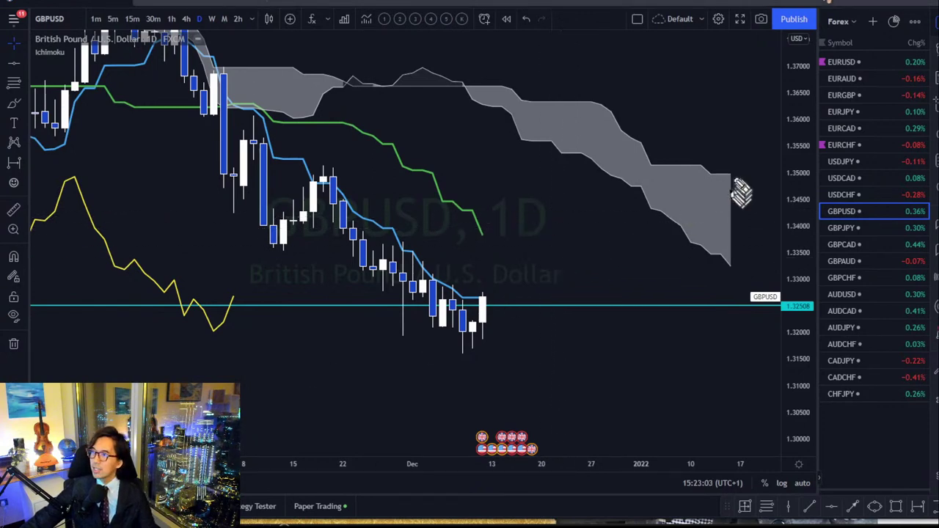
drag(723, 143, 742, 140)
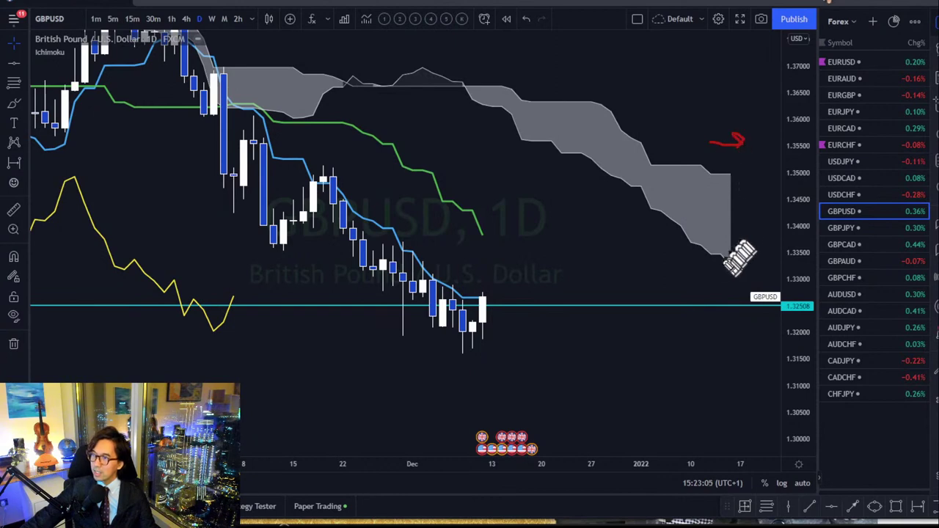
drag(687, 251, 718, 288)
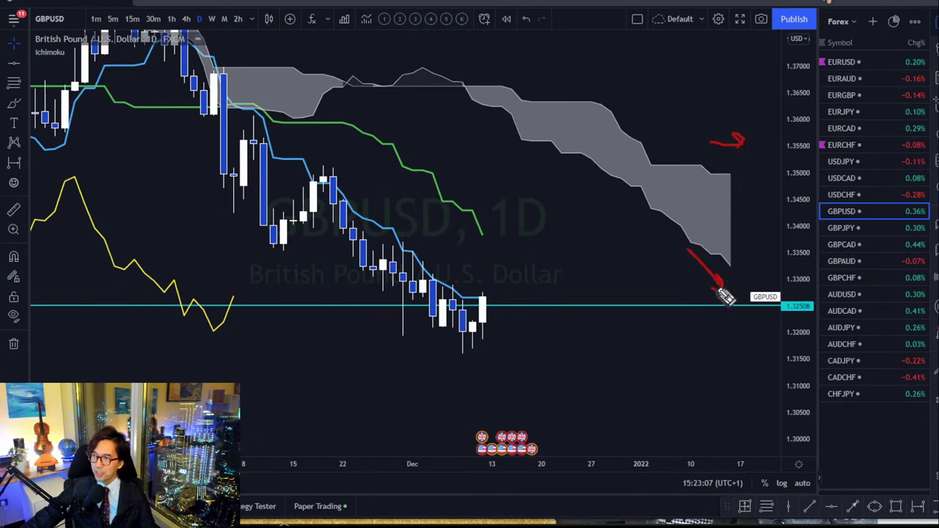
mouse_move(483, 81)
mouse_down()
mouse_move(682, 210)
mouse_move(743, 230)
mouse_up()
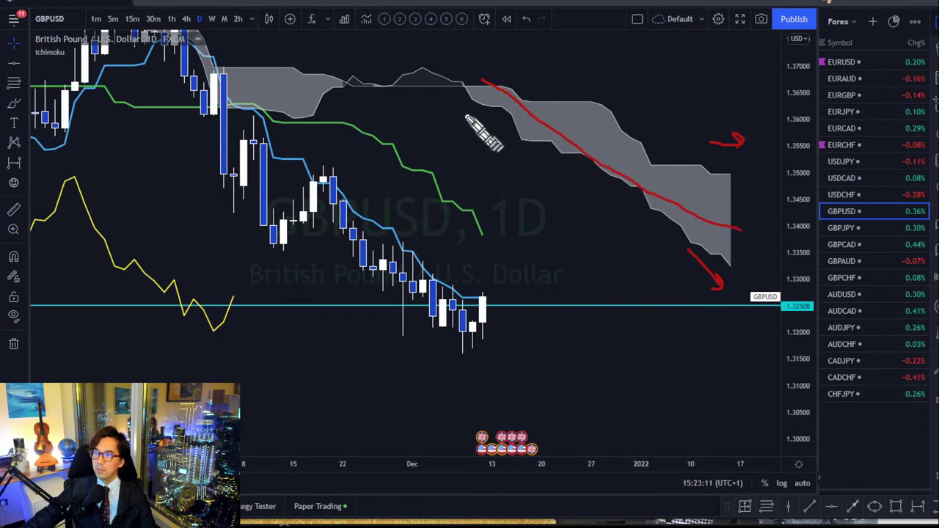
mouse_move(478, 109)
mouse_down()
mouse_move(478, 95)
mouse_move(476, 104)
mouse_up()
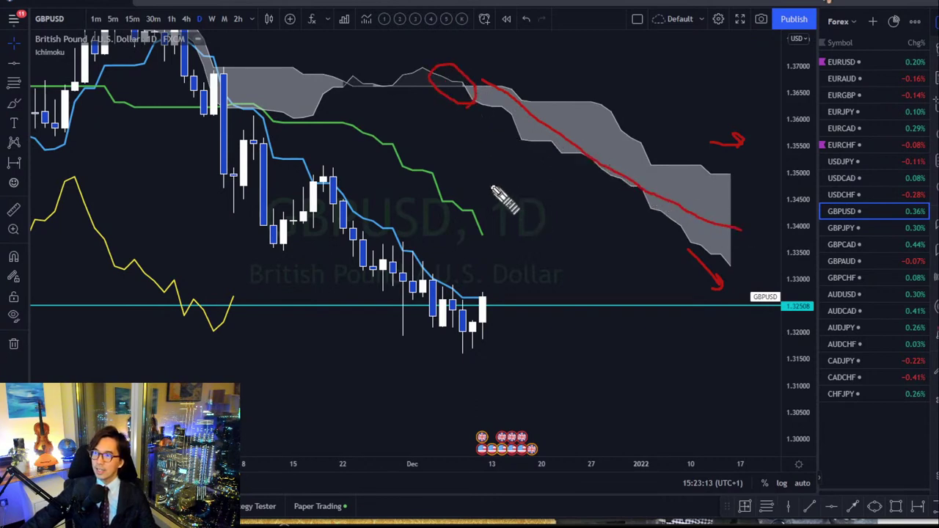
drag(475, 168, 507, 219)
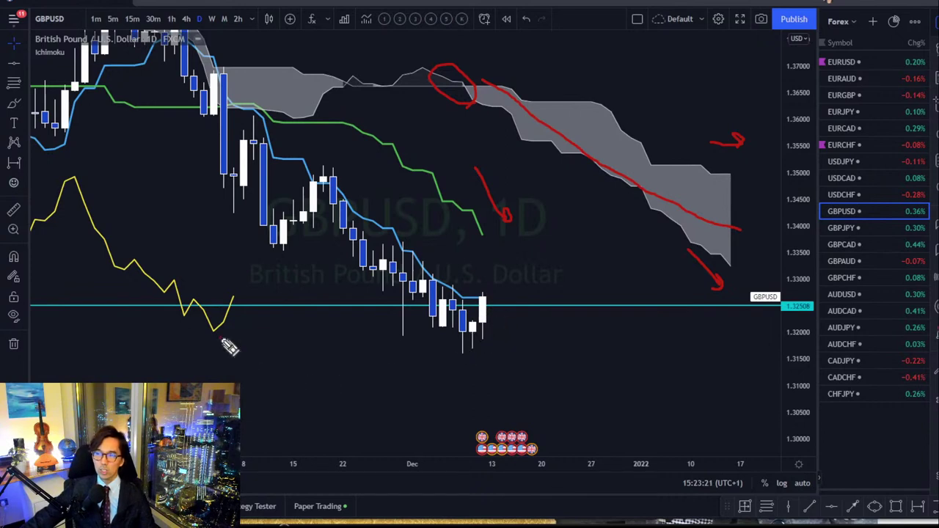
mouse_move(222, 339)
mouse_down()
mouse_move(234, 290)
mouse_move(234, 342)
mouse_up()
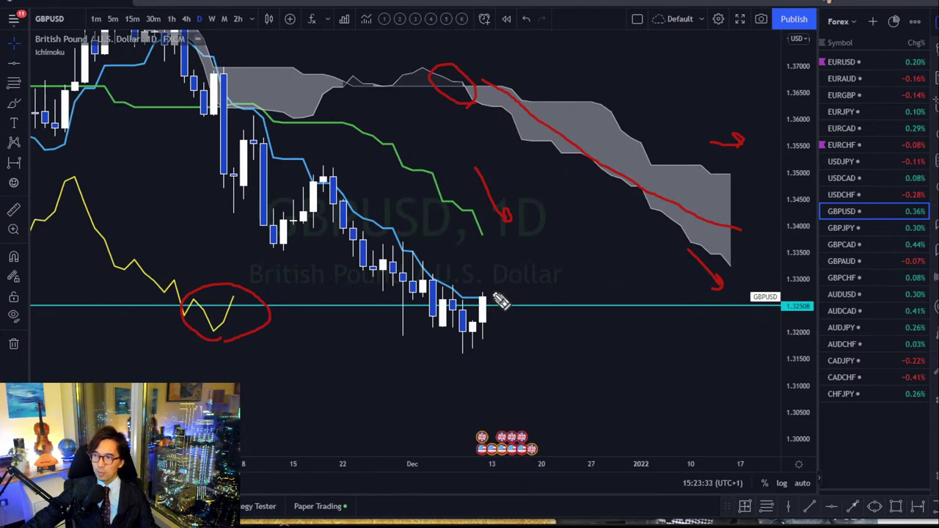
drag(494, 295, 492, 311)
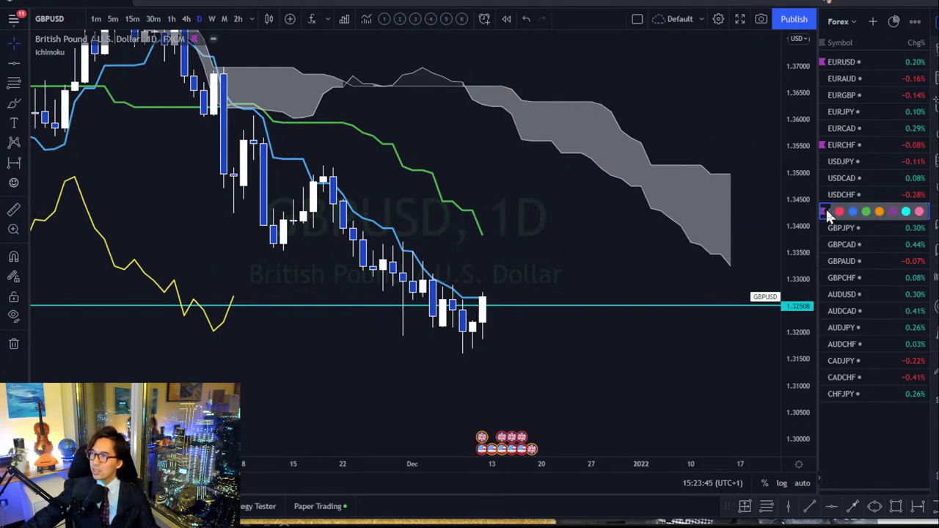
Step: Flag GBPUSD red, check it on weekly then daily, and open the GBPJPY chart
click(838, 212)
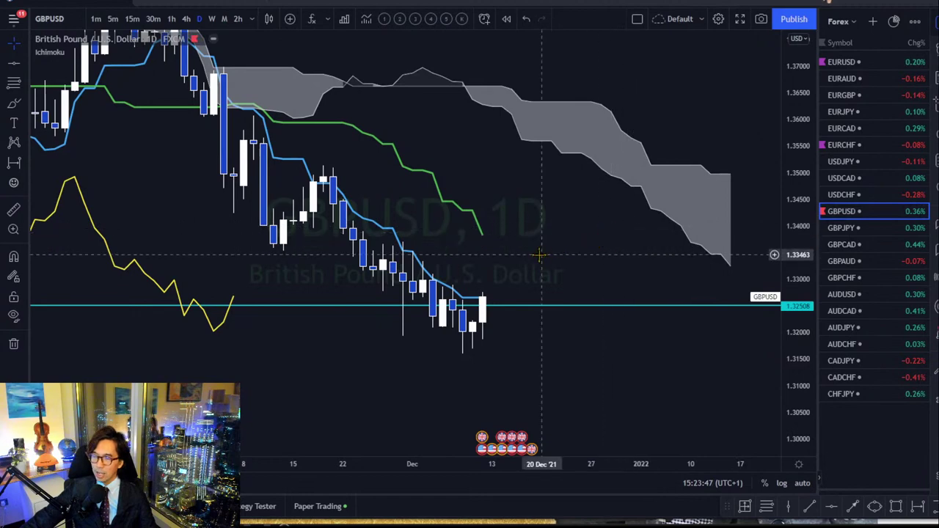
click(211, 18)
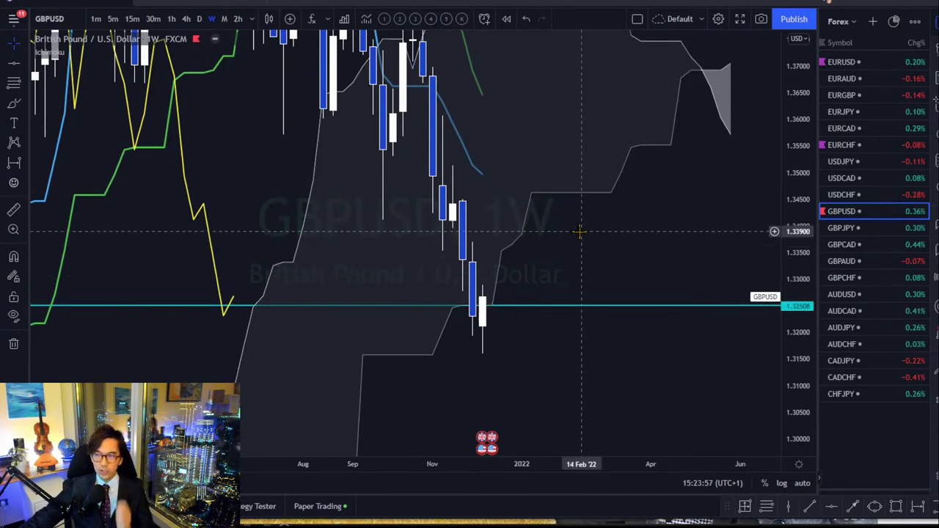
click(199, 18)
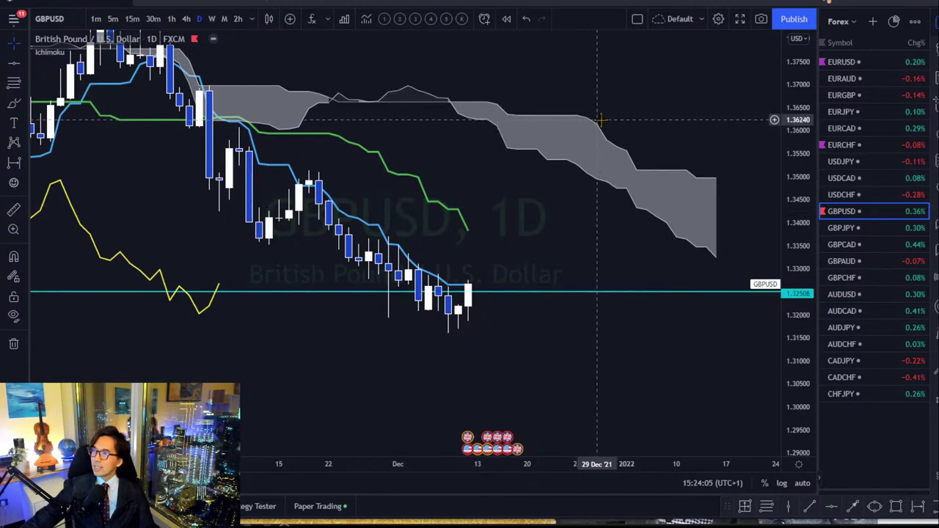
click(842, 227)
Step: Put GBPJPY on the weekly timeframe and delete its two old low cyan levels
click(208, 18)
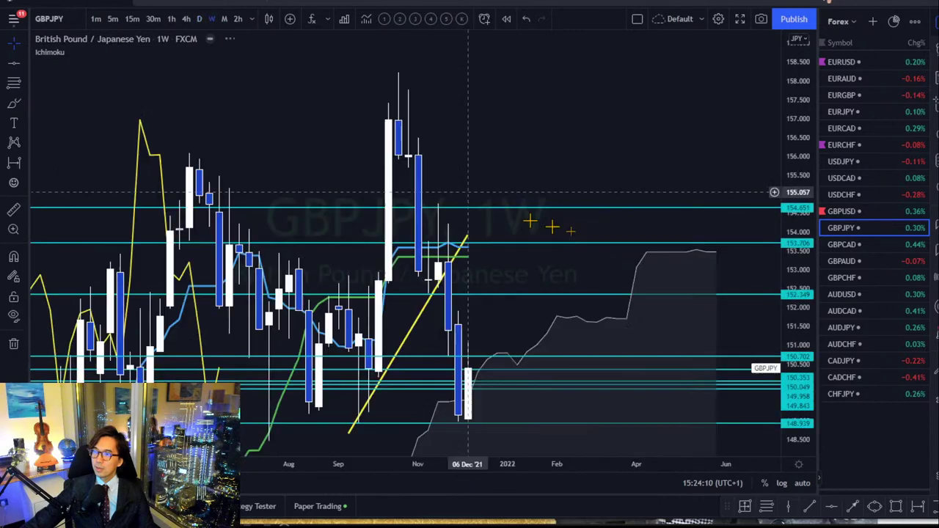
drag(800, 155, 593, 136)
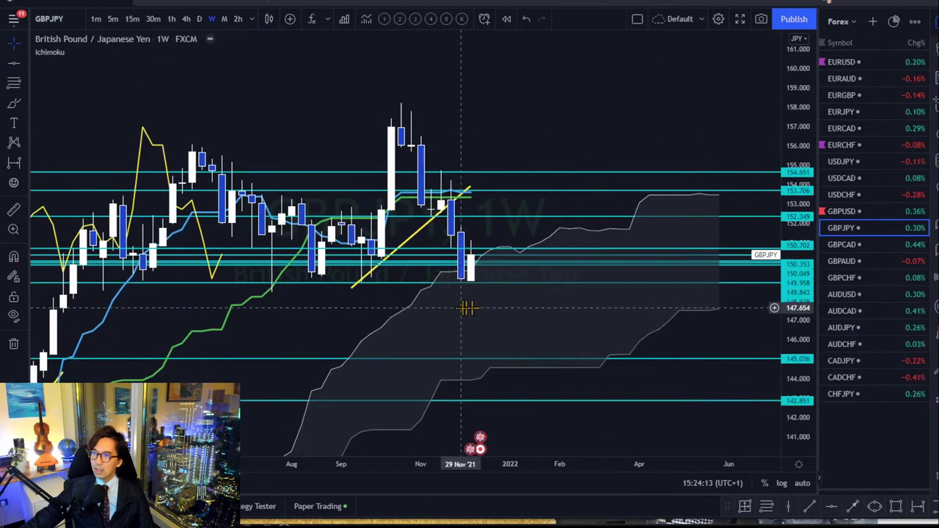
drag(465, 309, 417, 310)
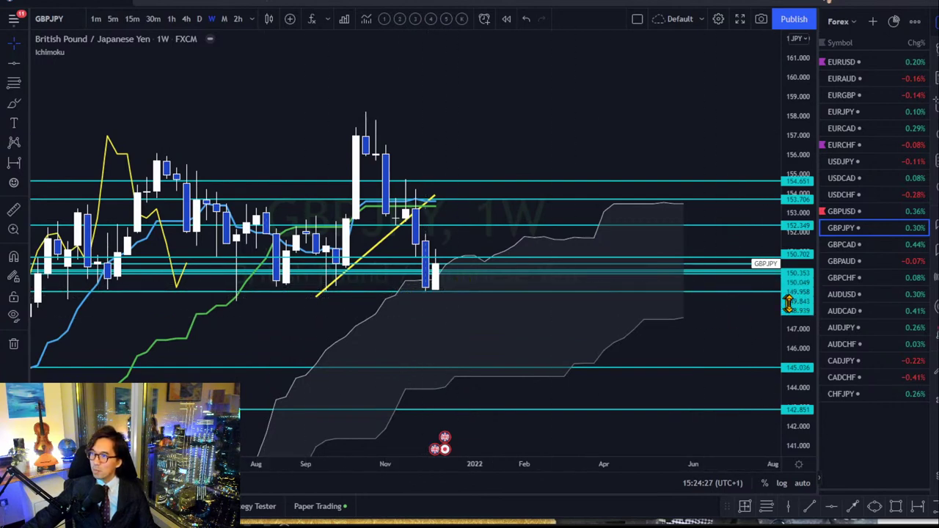
click(455, 279)
key(Escape)
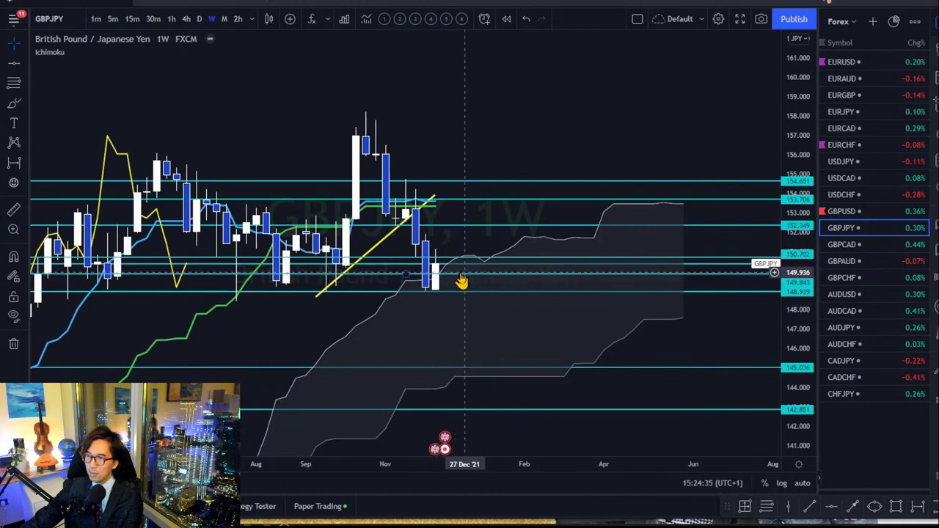
click(463, 267)
mouse_move(463, 267)
mouse_down()
mouse_move(444, 235)
mouse_move(455, 235)
mouse_move(444, 184)
mouse_move(452, 189)
mouse_move(419, 221)
mouse_move(444, 294)
mouse_up()
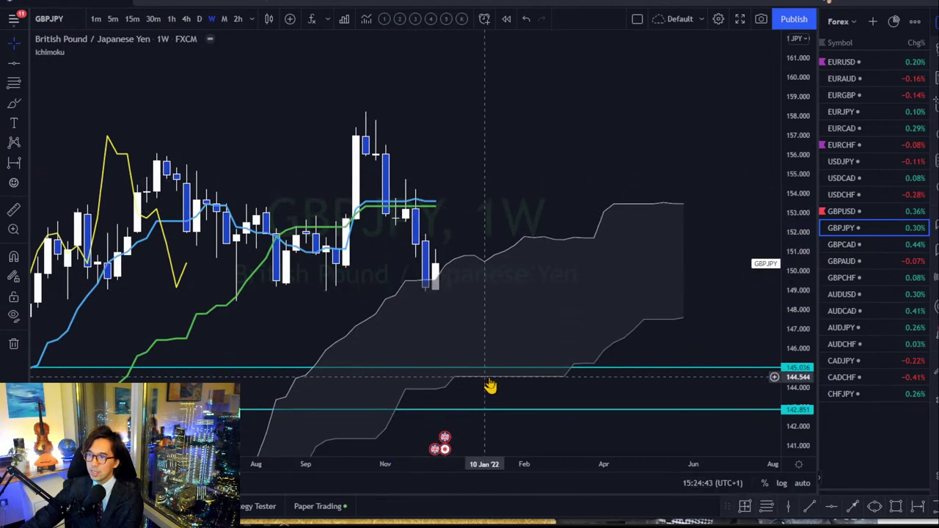
drag(480, 368, 477, 405)
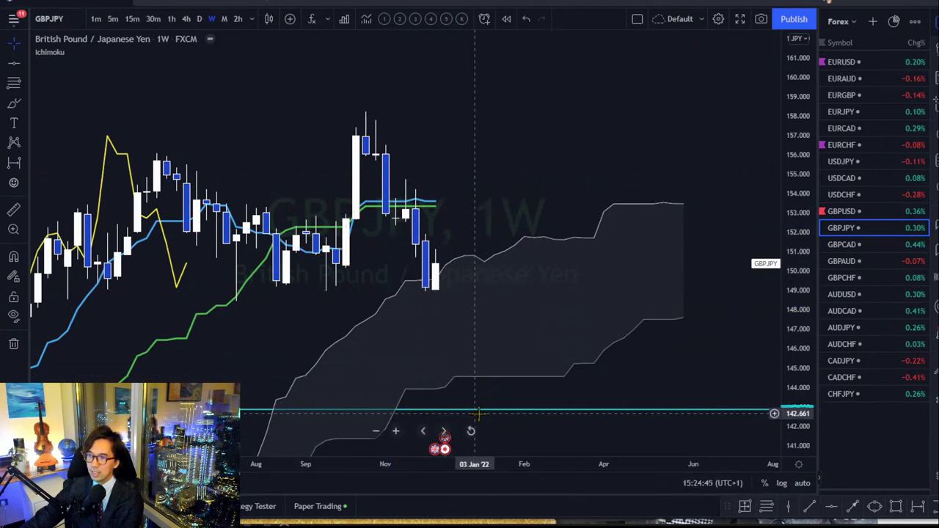
key(Delete)
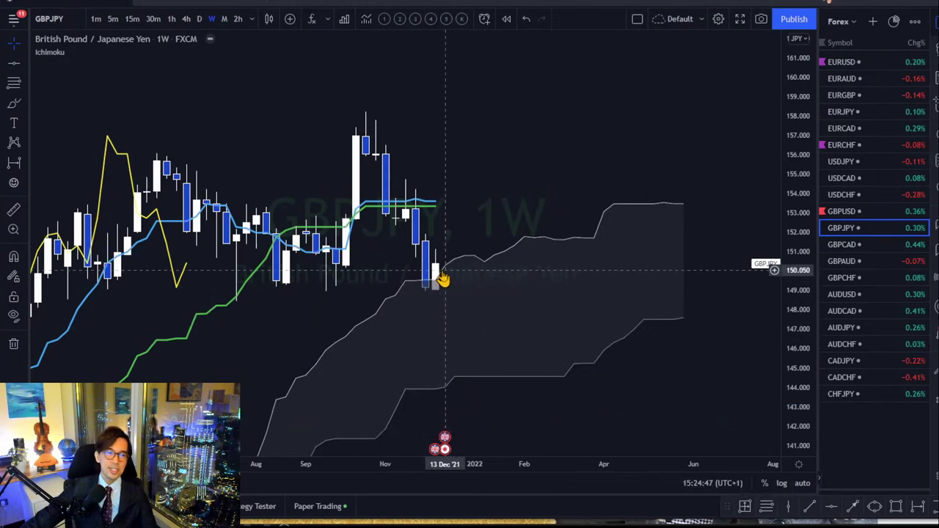
Step: Place a single cyan horizontal level at 148.966, then show the daily chart
scroll(455, 352, down, 3)
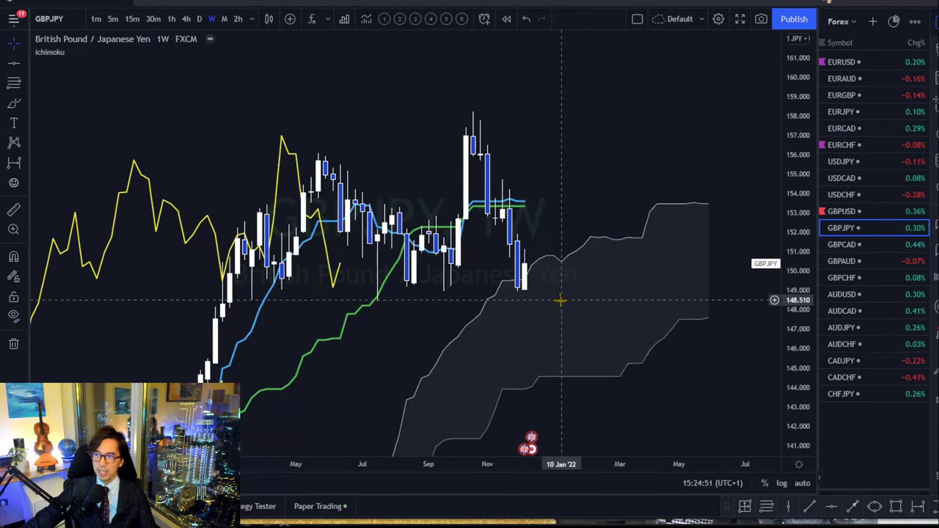
drag(560, 301, 533, 298)
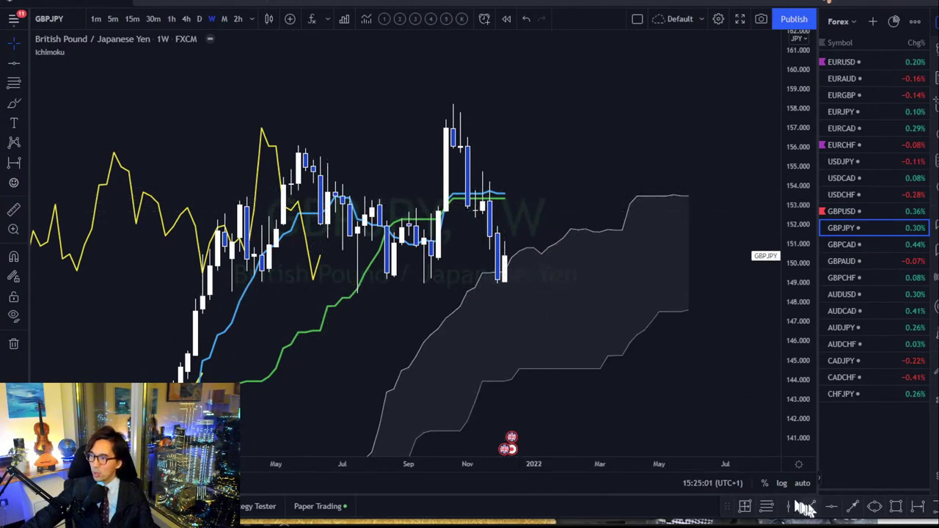
click(828, 509)
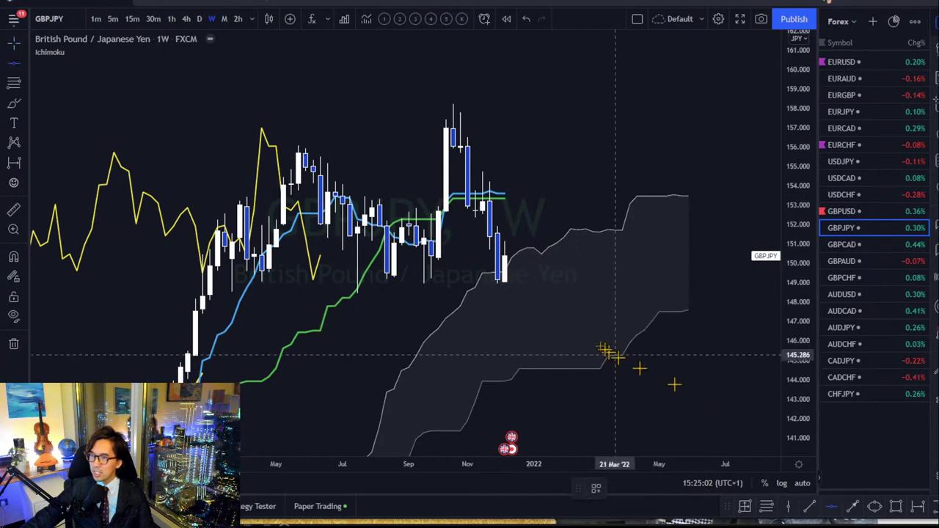
click(489, 284)
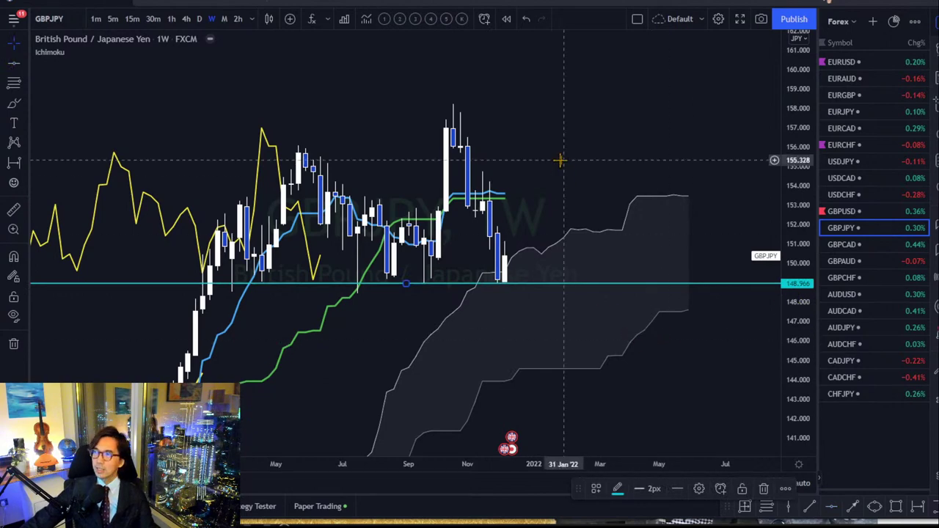
click(198, 19)
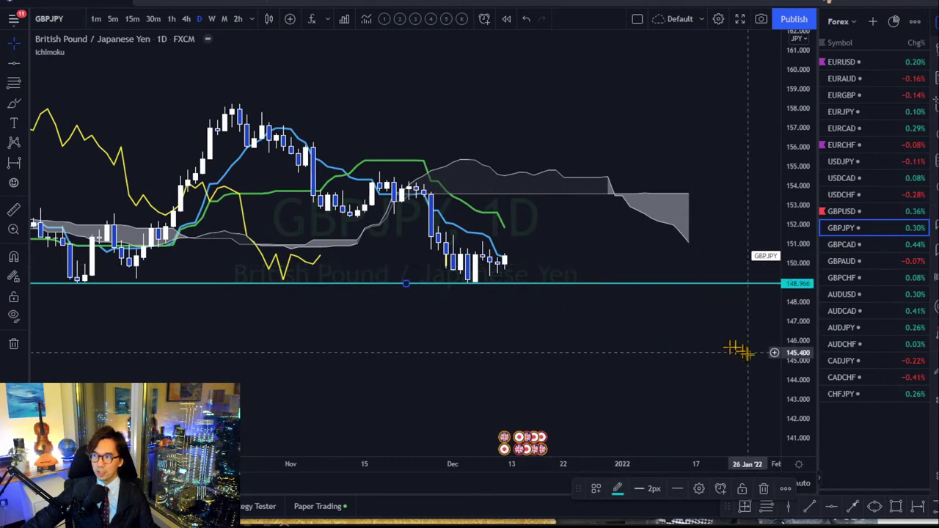
Step: Stretch the price range and sketch red downward projection arrows from the GBPJPY cloud edge
drag(795, 384, 745, 249)
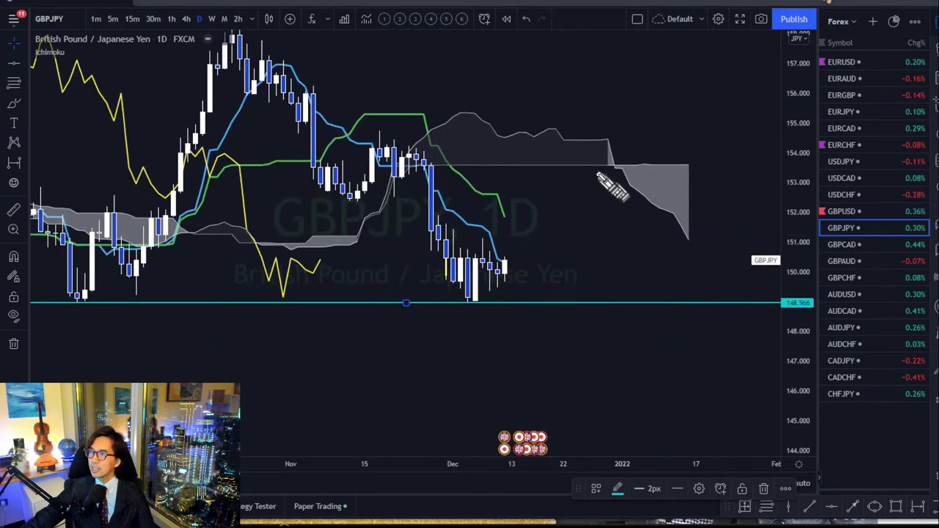
click(607, 166)
mouse_move(630, 171)
mouse_down()
mouse_move(744, 218)
mouse_move(731, 212)
mouse_up()
mouse_move(649, 209)
mouse_down()
mouse_move(688, 239)
mouse_move(669, 234)
mouse_up()
drag(533, 211, 521, 205)
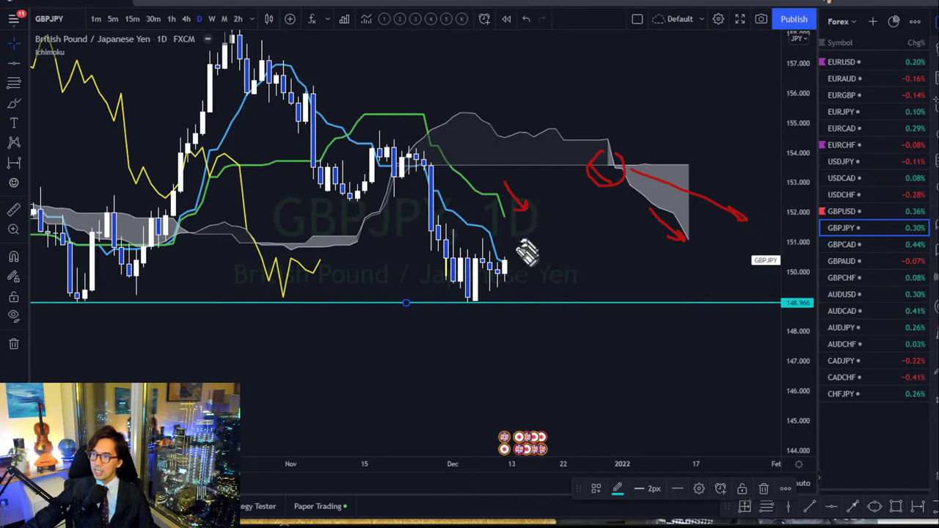
drag(518, 252, 525, 254)
Step: Circle the yellow dip, sketch a downward path, erase all sketches, flag GBPJPY red, and open GBPCAD
mouse_move(317, 285)
mouse_down()
mouse_move(325, 254)
mouse_move(320, 294)
mouse_up()
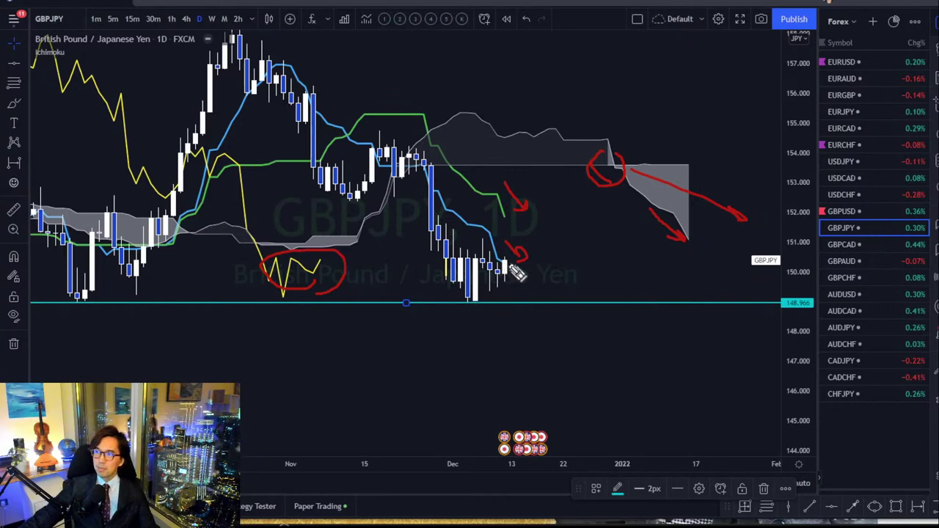
drag(505, 266, 523, 297)
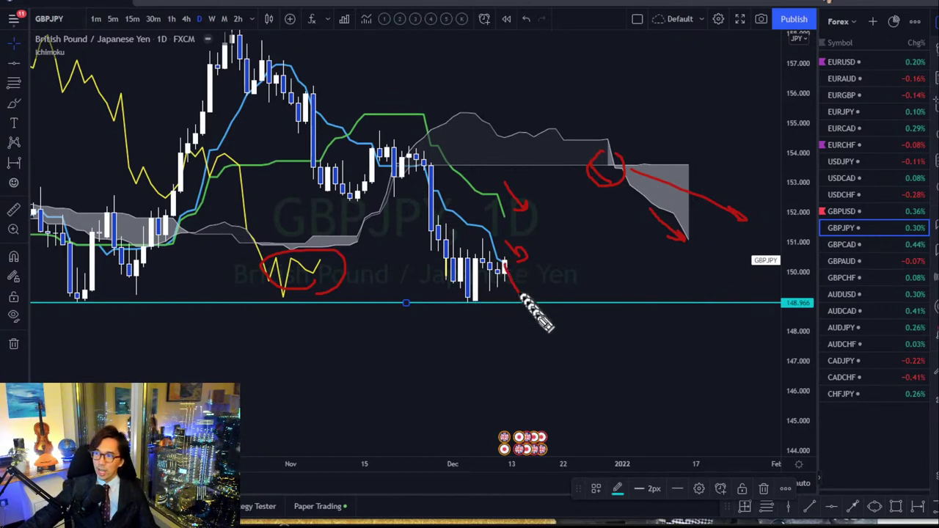
drag(544, 329, 533, 330)
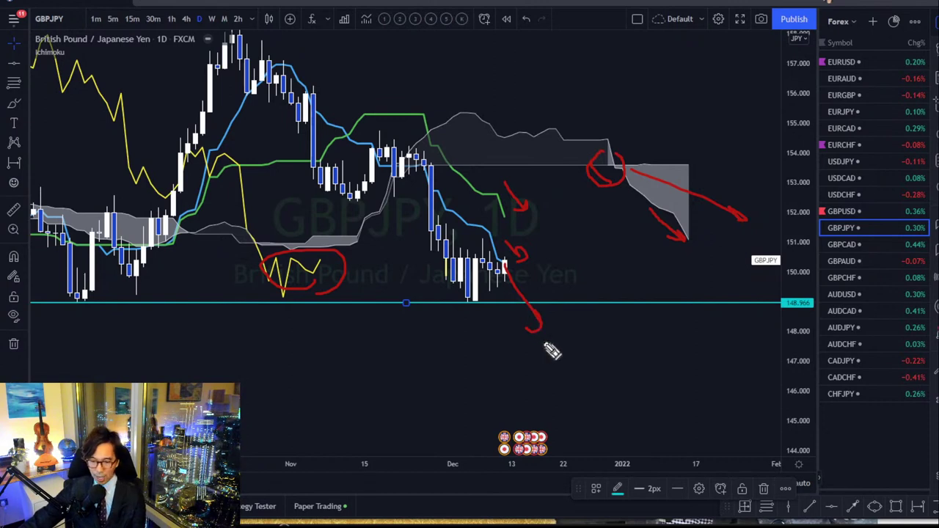
key(Escape)
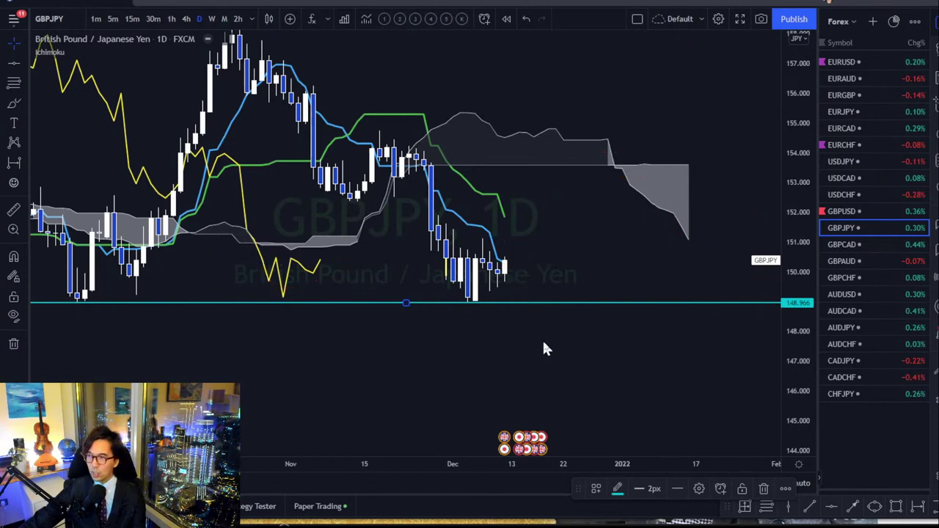
click(823, 227)
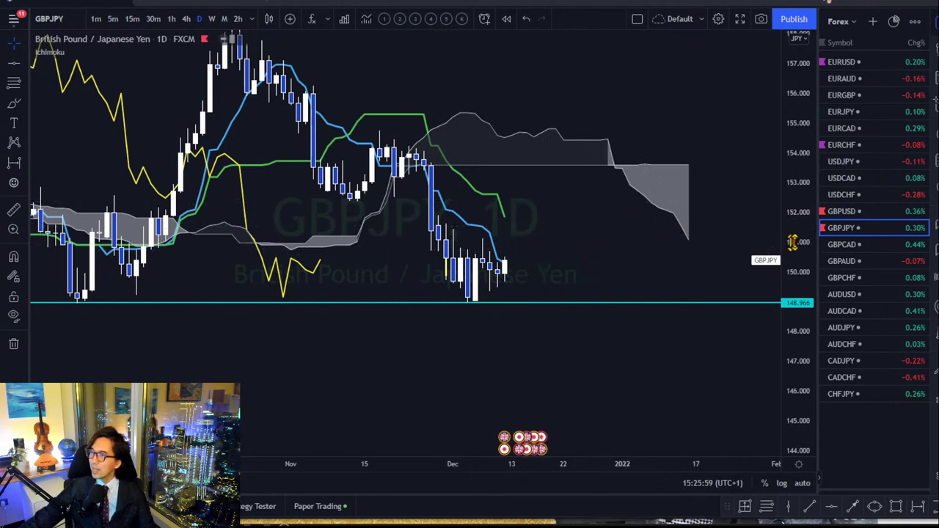
click(855, 245)
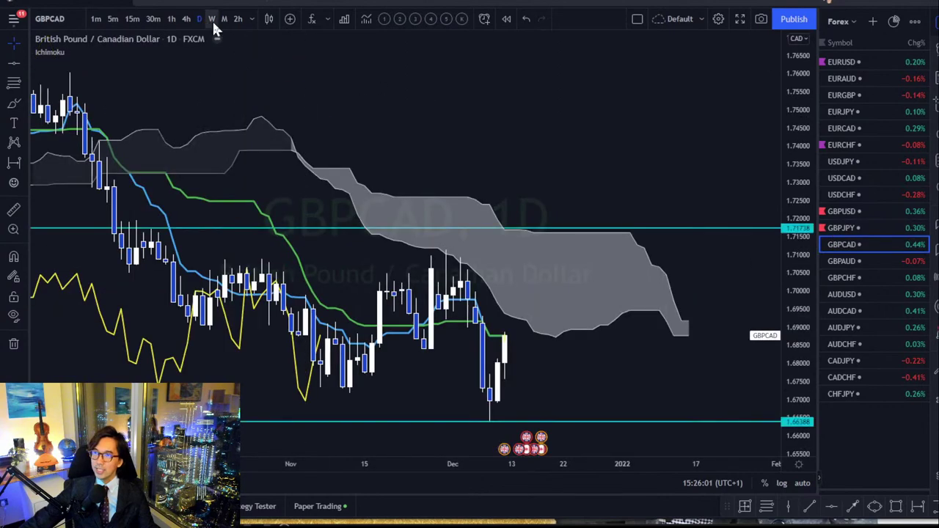
Step: Switch GBPCAD to weekly, sketch red arrows, a circle and an underline, then erase them
click(212, 19)
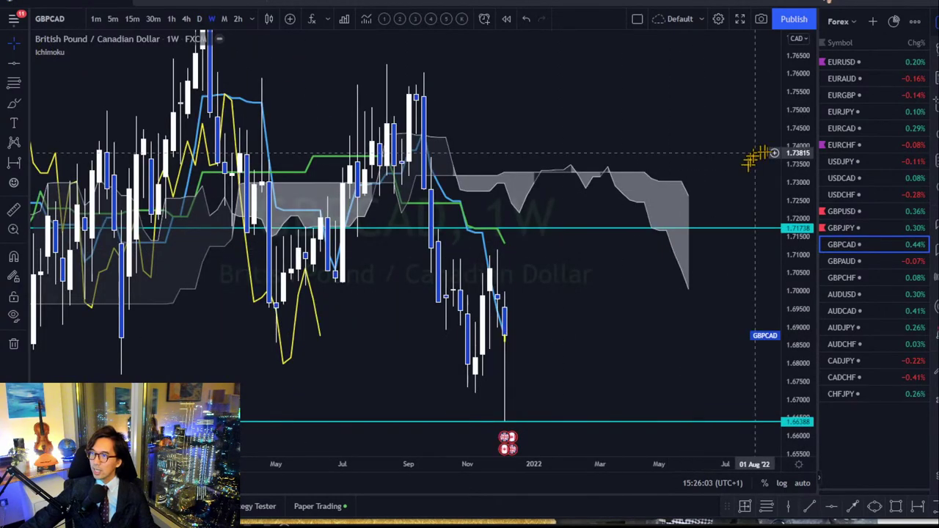
drag(792, 99, 780, 199)
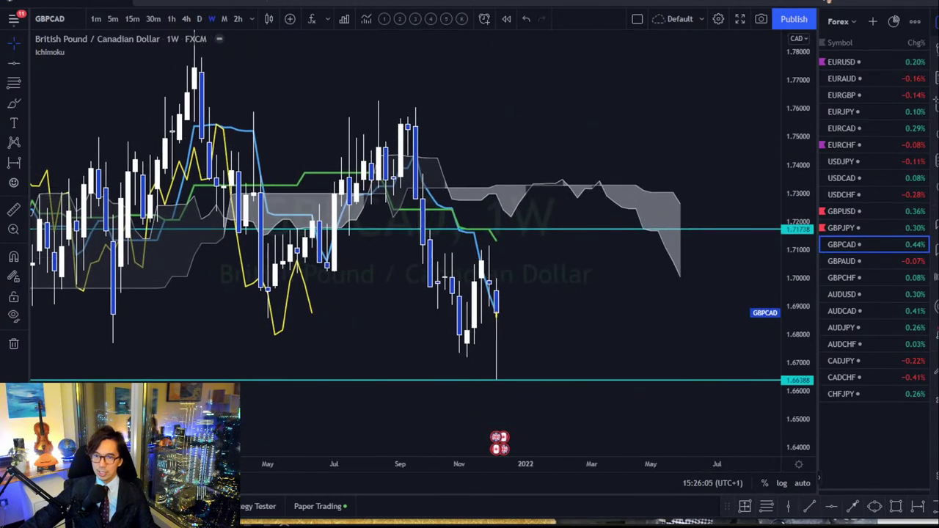
mouse_move(650, 195)
mouse_down()
mouse_move(681, 237)
mouse_move(673, 231)
mouse_up()
drag(525, 234, 526, 235)
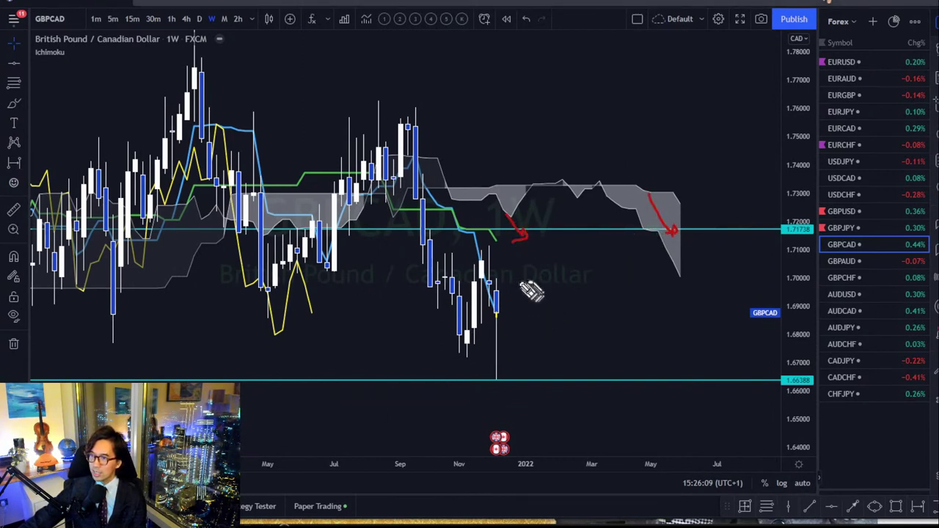
drag(507, 278, 527, 298)
mouse_move(297, 325)
mouse_down()
mouse_move(283, 319)
mouse_move(322, 334)
mouse_up()
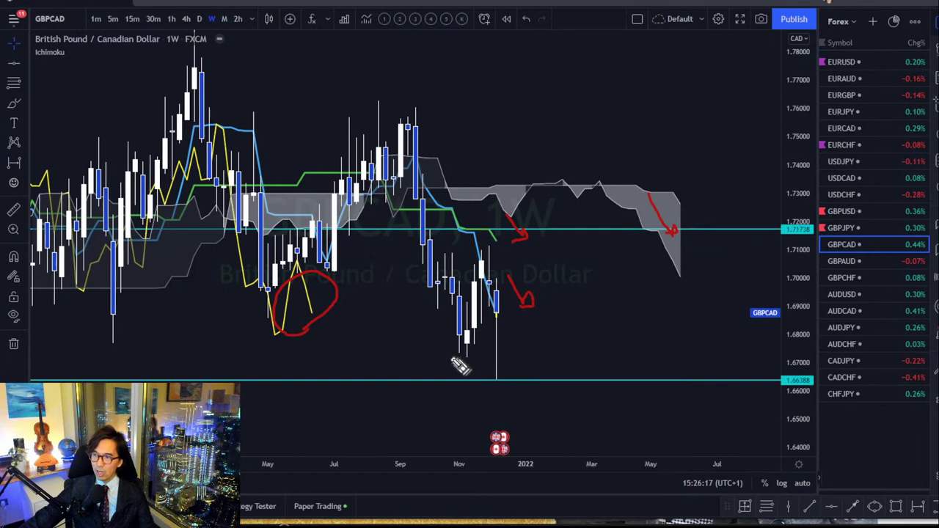
drag(458, 359, 508, 357)
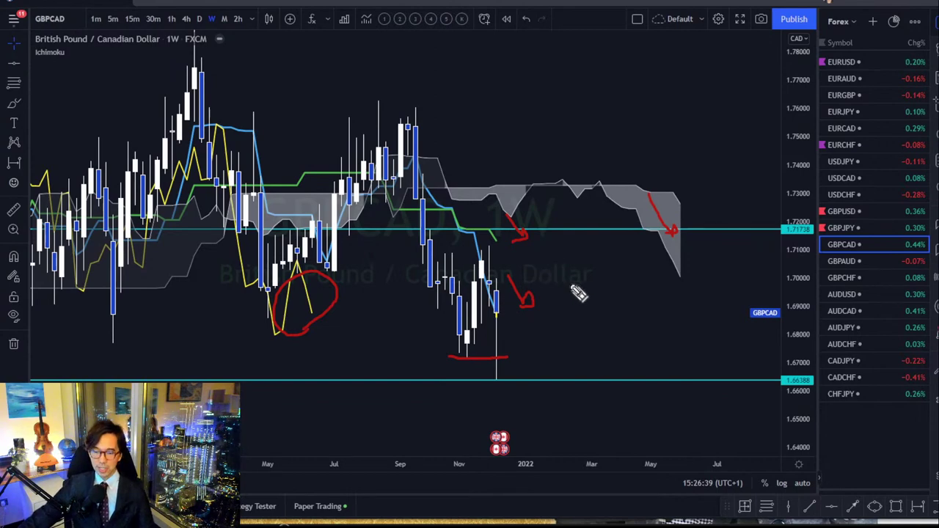
key(Escape)
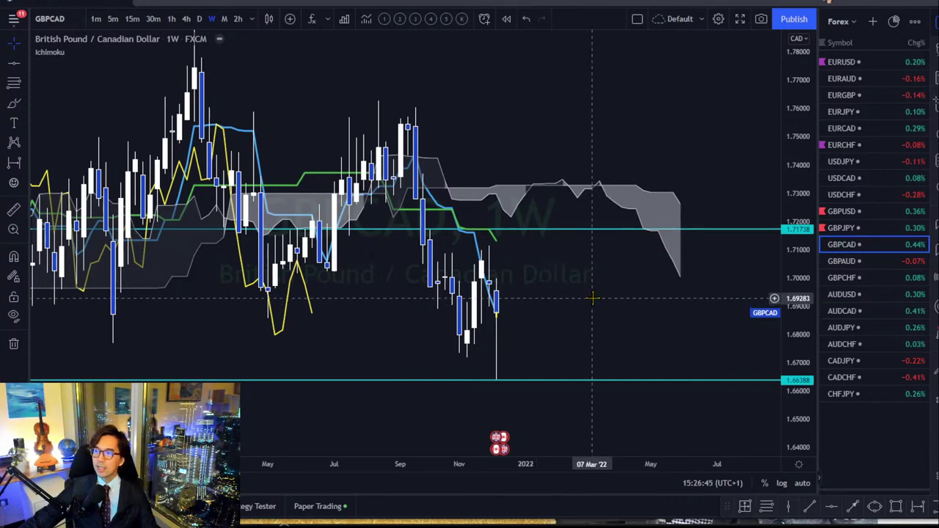
Step: Return GBPCAD to the daily timeframe, then bring up the GBPAUD chart from the watchlist
click(198, 20)
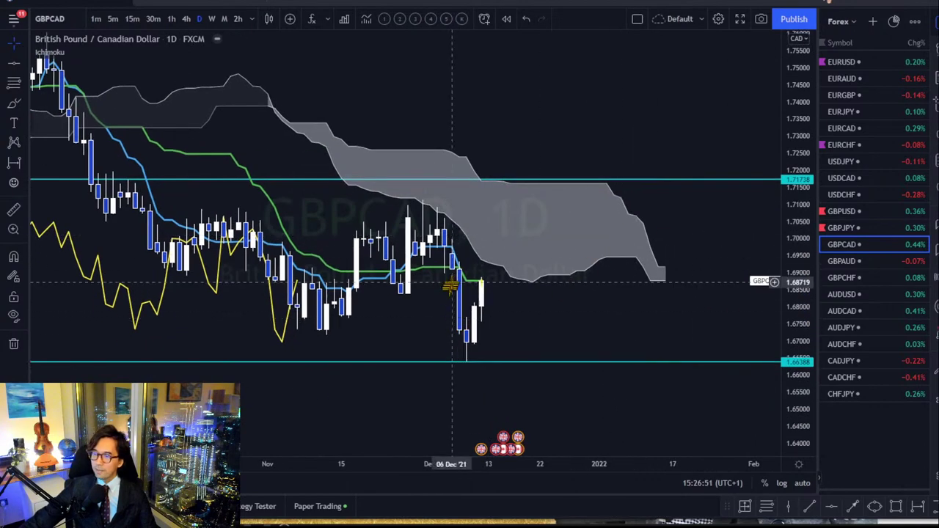
click(481, 280)
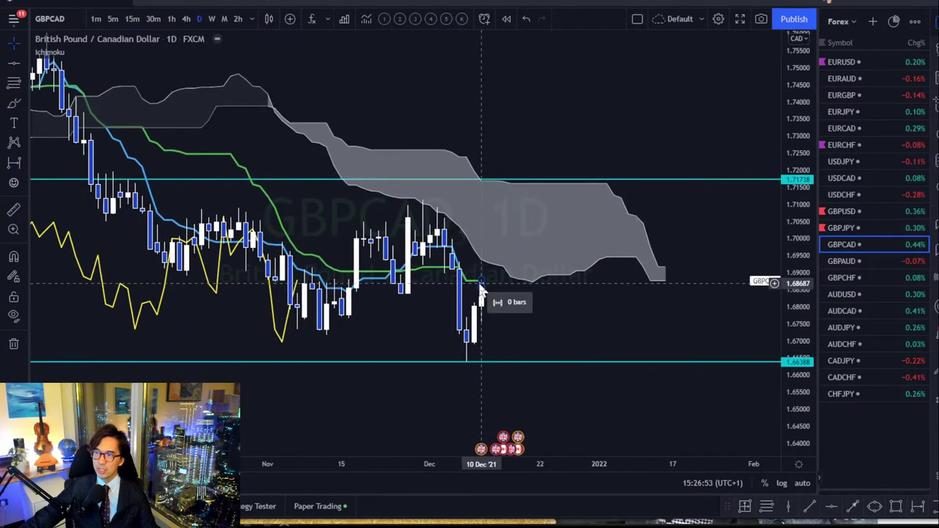
key(Escape)
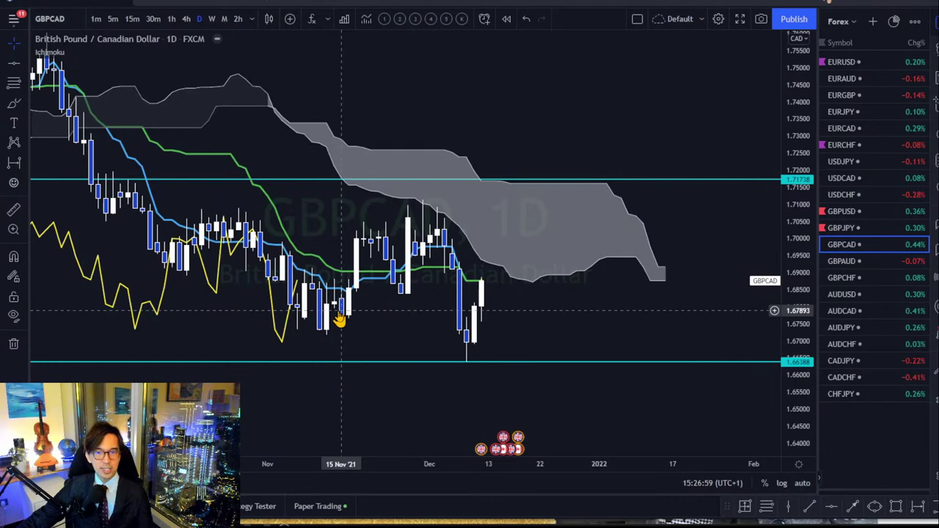
click(898, 262)
Step: Show GBPAUD weekly with a compressed price scale, circle four candle highs and lows in red, then clear them
click(212, 18)
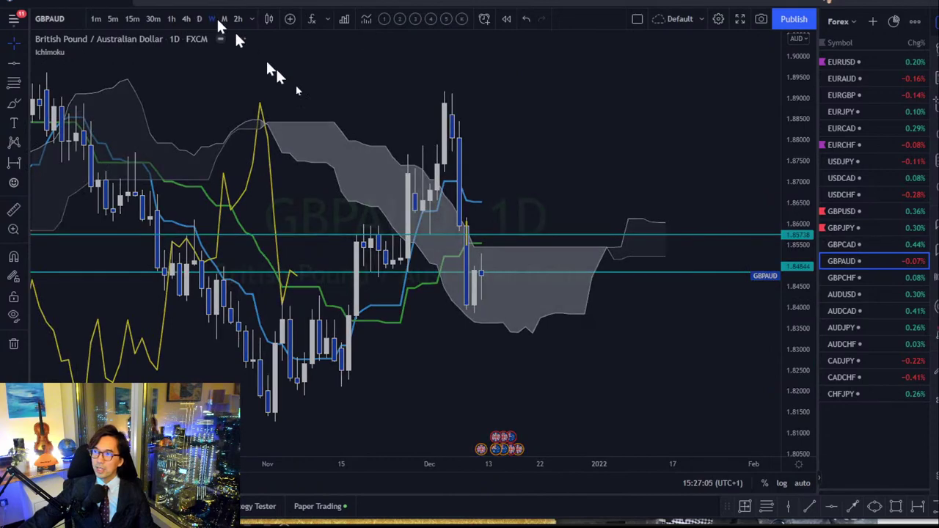
drag(789, 89, 777, 360)
drag(511, 133, 489, 126)
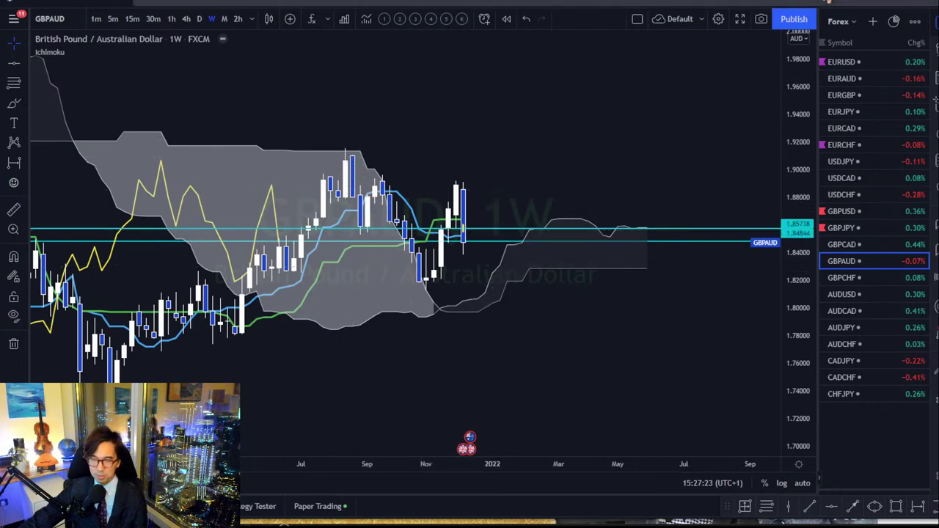
mouse_move(330, 170)
mouse_down()
mouse_move(346, 142)
mouse_move(358, 170)
mouse_move(377, 179)
mouse_up()
drag(449, 184, 470, 193)
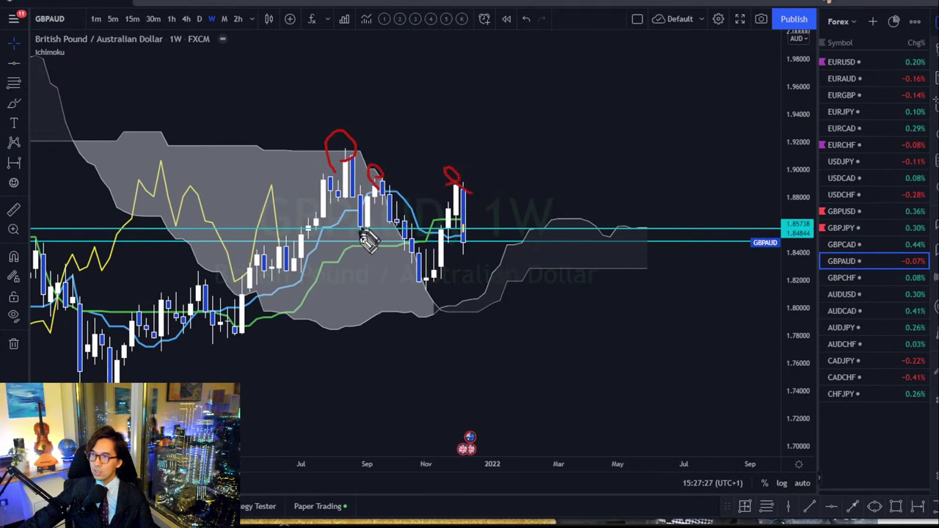
drag(371, 242, 365, 237)
drag(432, 282, 433, 293)
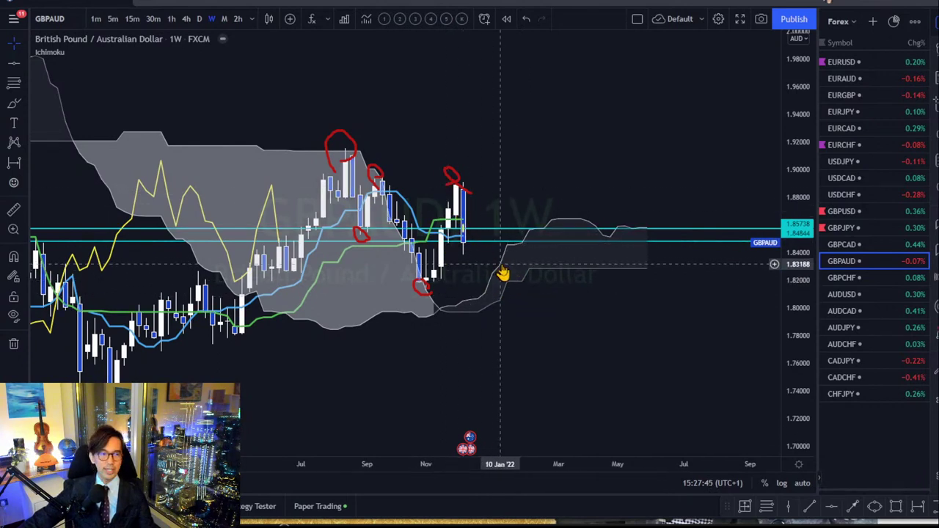
key(e)
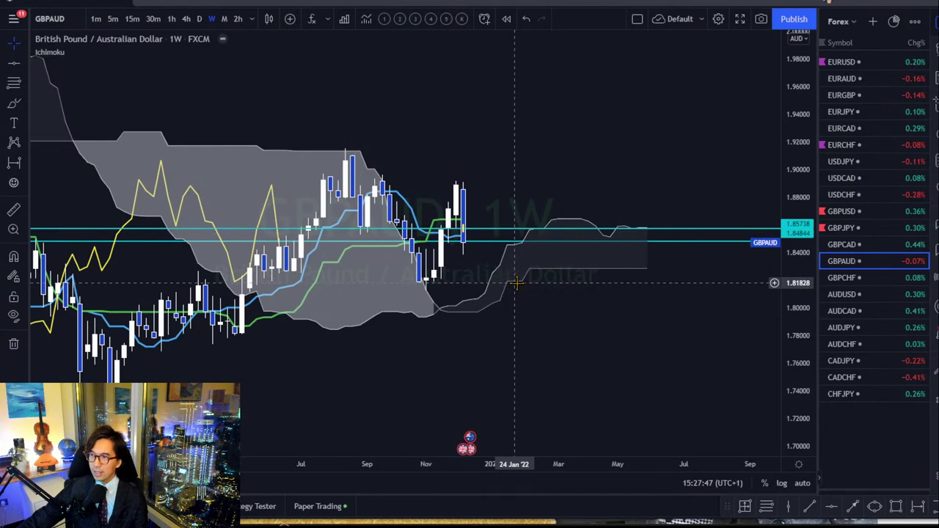
Step: Show GBPAUD daily with a stretched price scale and sketch four red downward projection paths
click(199, 18)
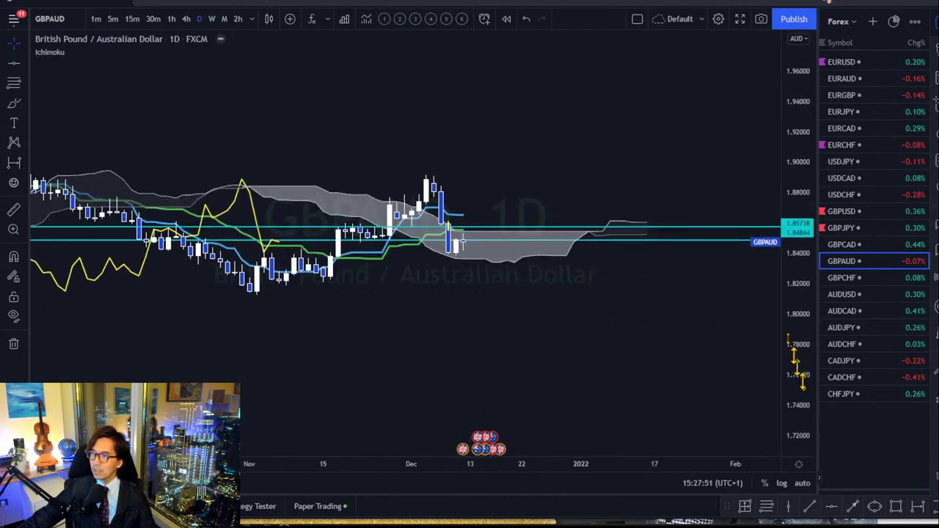
drag(799, 308, 778, 235)
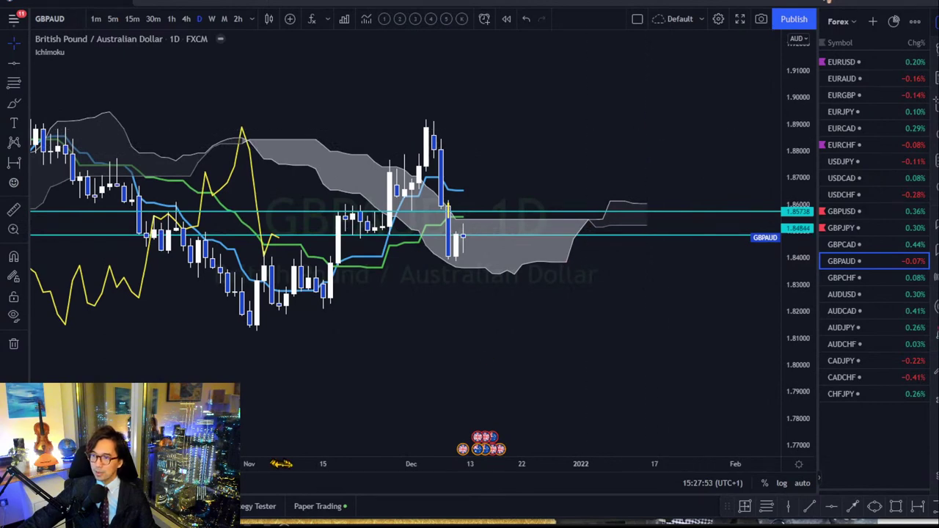
drag(281, 464, 319, 389)
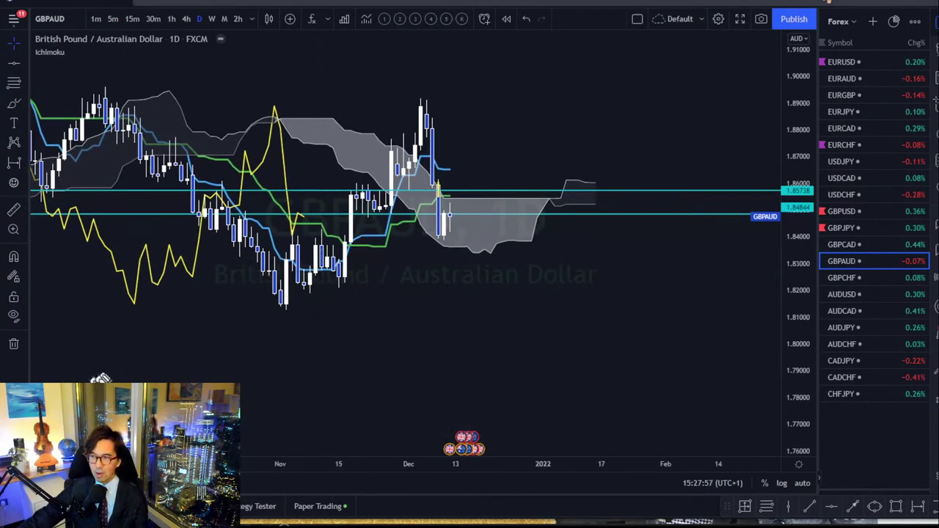
drag(461, 228, 500, 286)
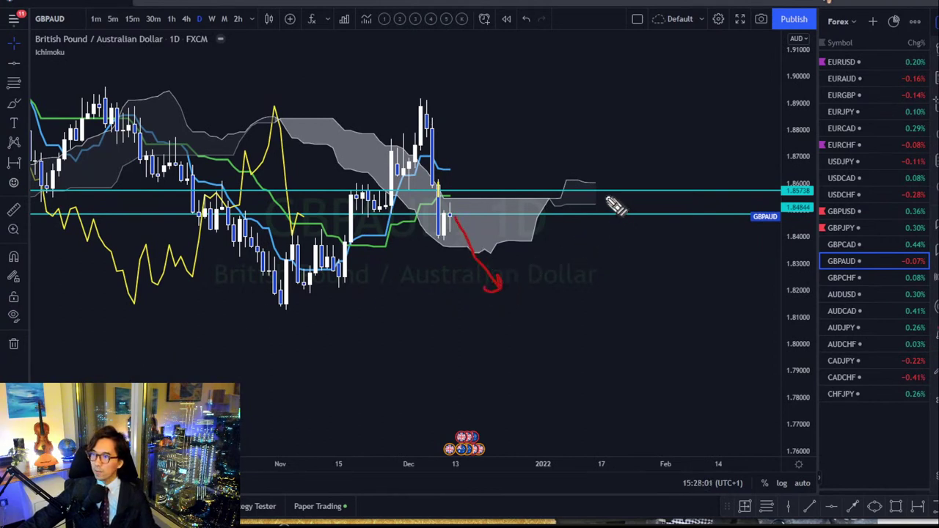
mouse_move(605, 196)
mouse_down()
mouse_move(674, 208)
mouse_move(691, 229)
mouse_up()
drag(445, 193, 523, 259)
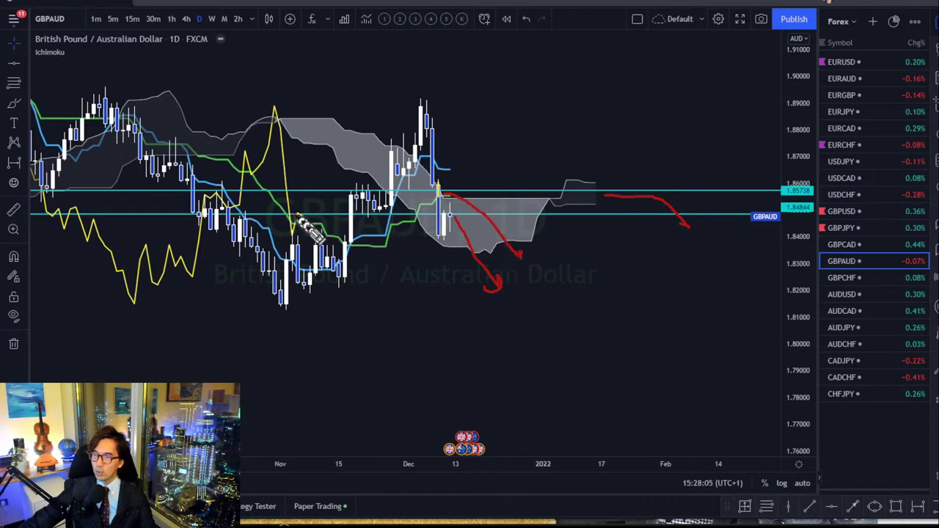
mouse_move(299, 217)
mouse_down()
mouse_move(358, 290)
mouse_move(351, 286)
mouse_up()
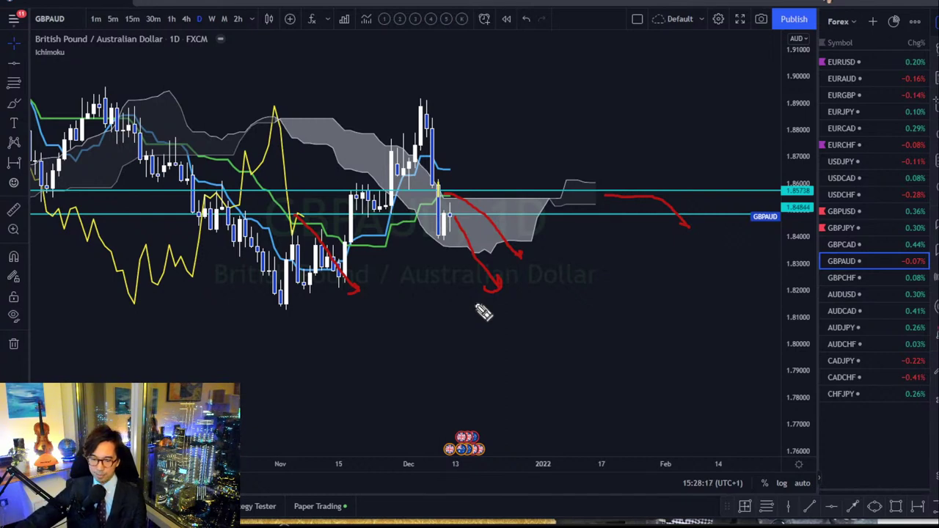
Step: Open GBPCHF on the weekly timeframe and delete its red arrow drawing
click(868, 277)
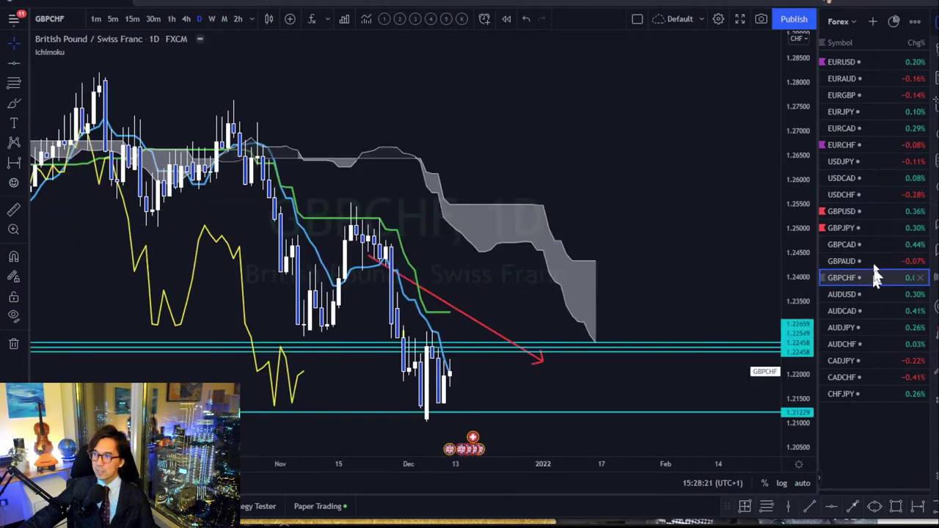
click(211, 18)
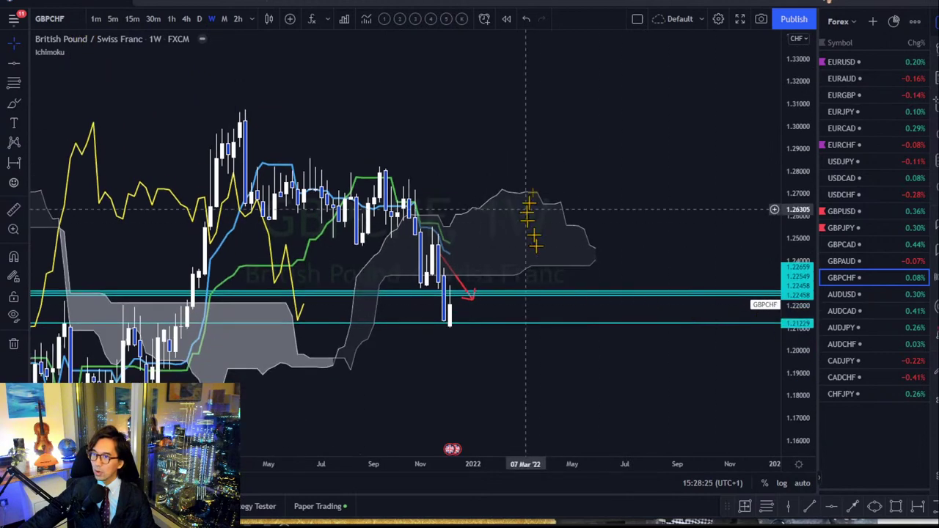
drag(541, 220, 574, 107)
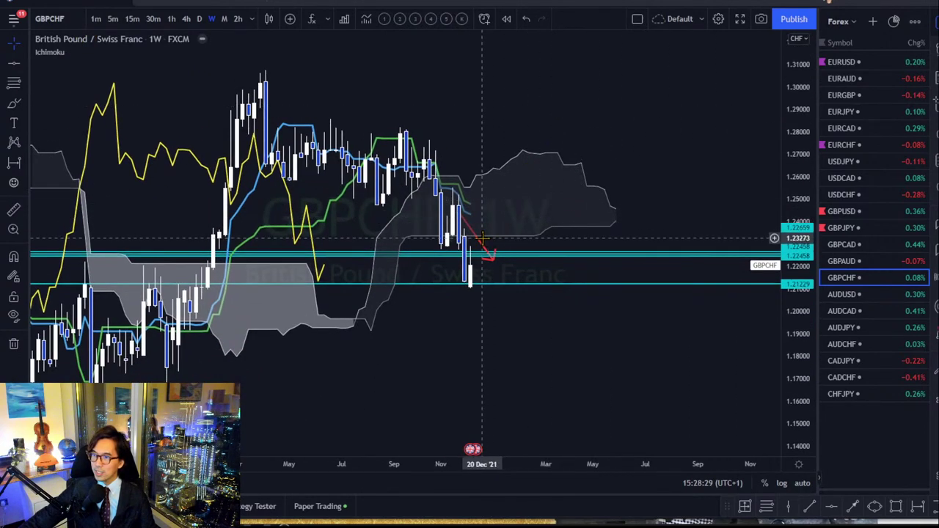
drag(483, 238, 458, 213)
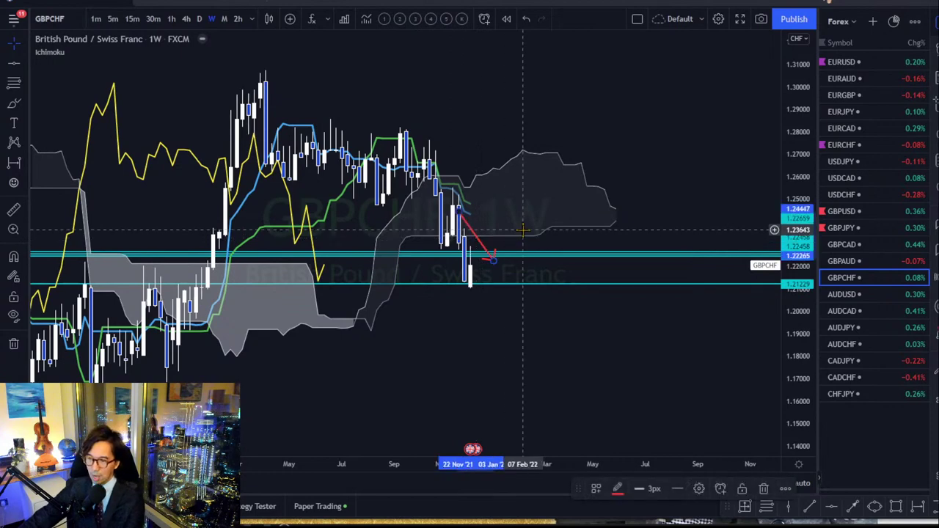
key(Delete)
Step: Delete the cyan levels at 1.22659 and 1.22458 and circle the recent candles in red
click(533, 254)
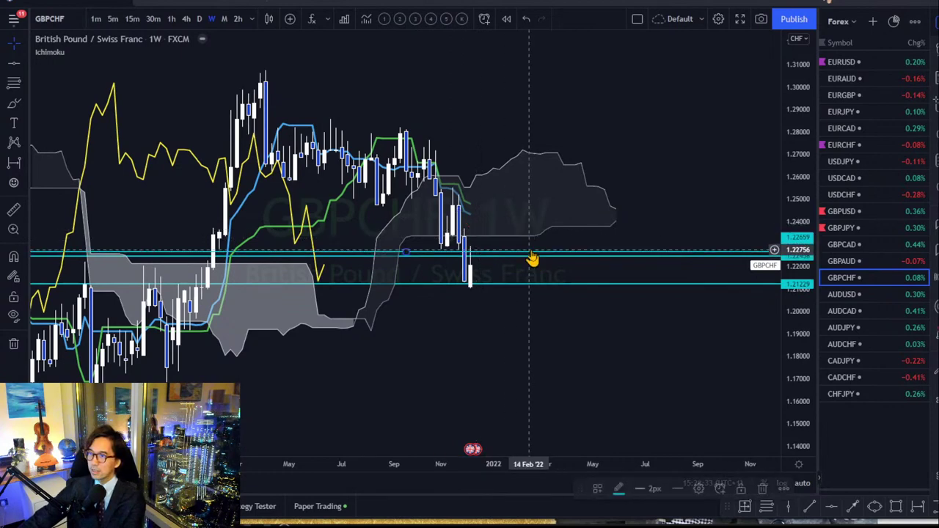
key(Delete)
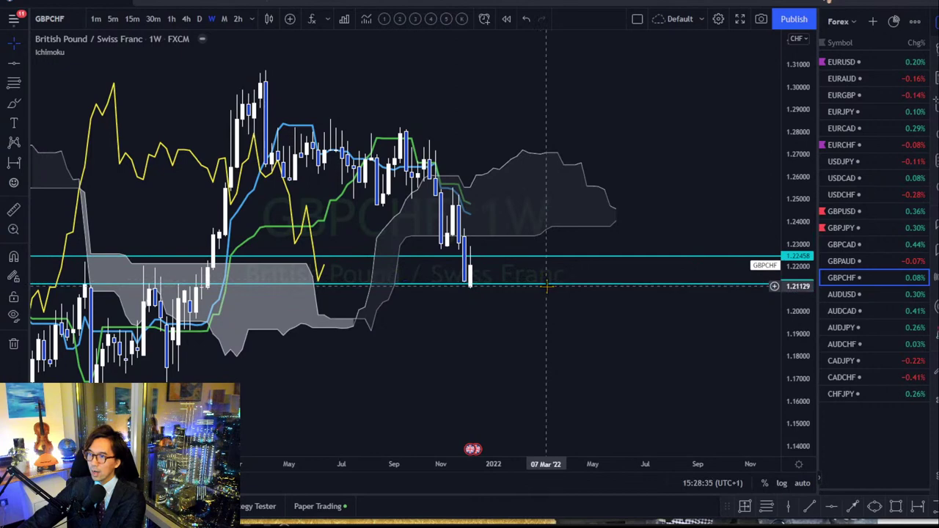
click(513, 258)
key(Delete)
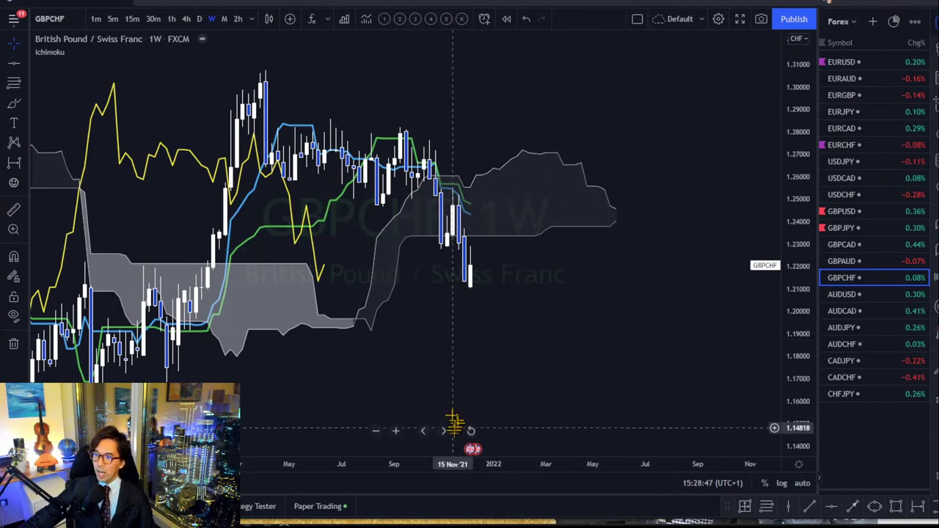
scroll(426, 456, up, 2)
drag(426, 456, 475, 390)
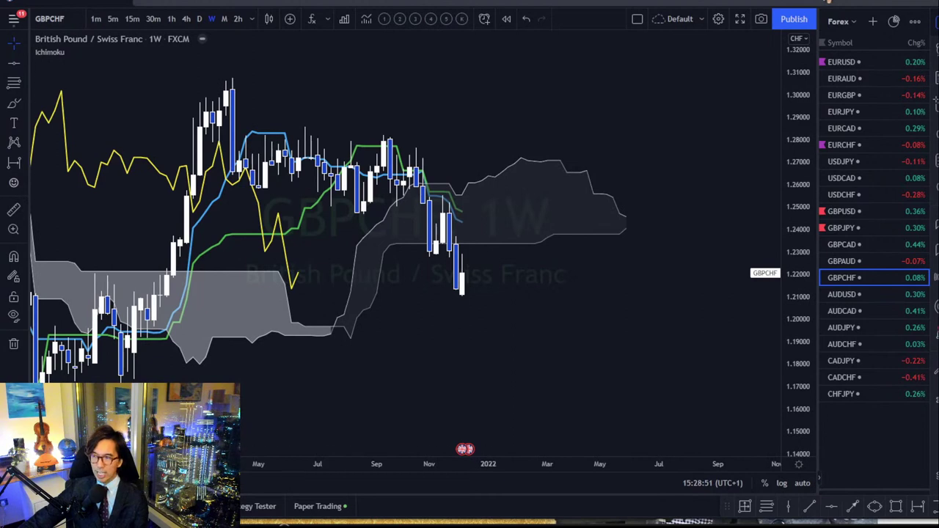
mouse_move(382, 137)
mouse_down()
mouse_move(390, 188)
mouse_move(409, 170)
mouse_move(429, 248)
mouse_move(451, 215)
mouse_move(466, 285)
mouse_move(485, 316)
mouse_move(469, 306)
mouse_move(481, 295)
mouse_up()
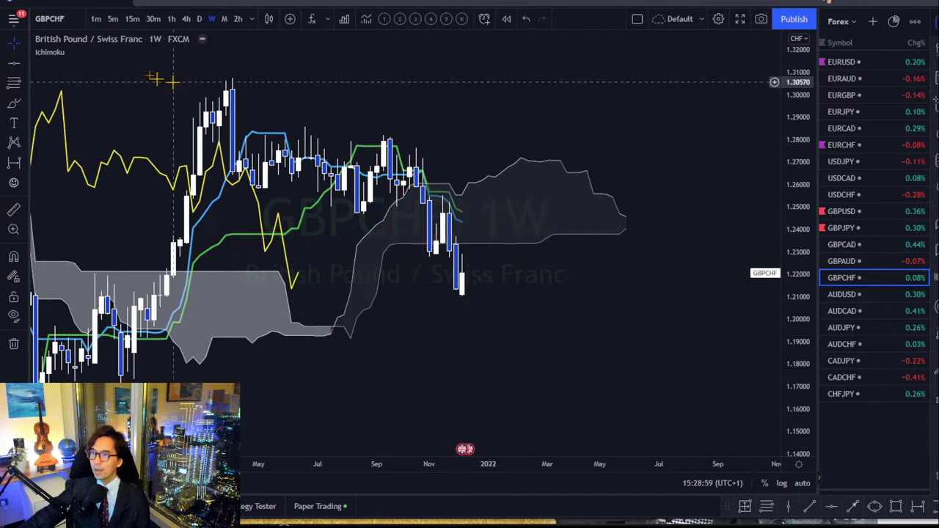
Step: Show GBPCHF daily with stretched prices and sketch a red downtrend leg with channel lines
click(199, 18)
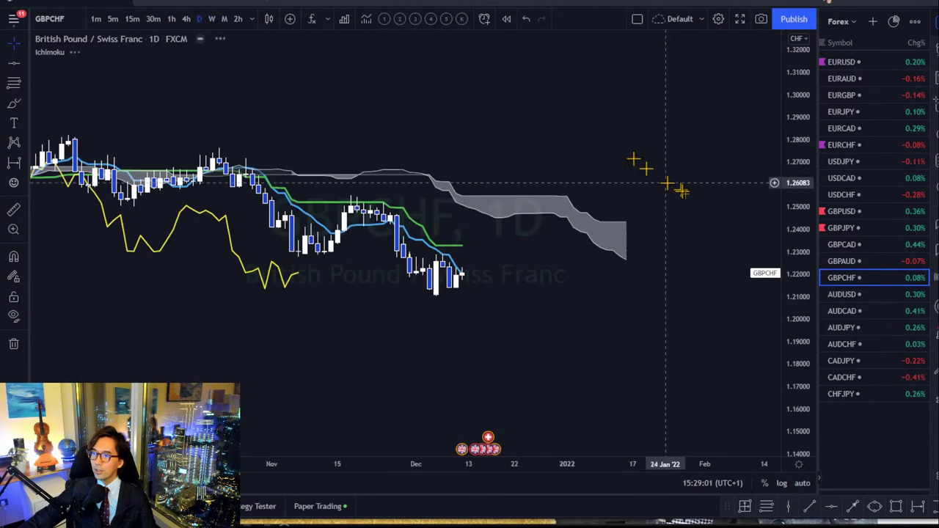
drag(786, 367, 775, 258)
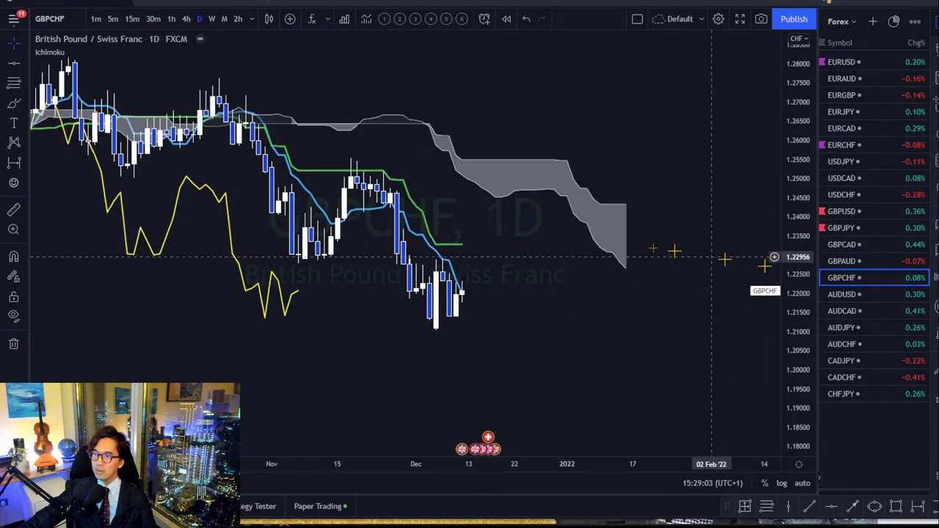
drag(555, 242, 571, 245)
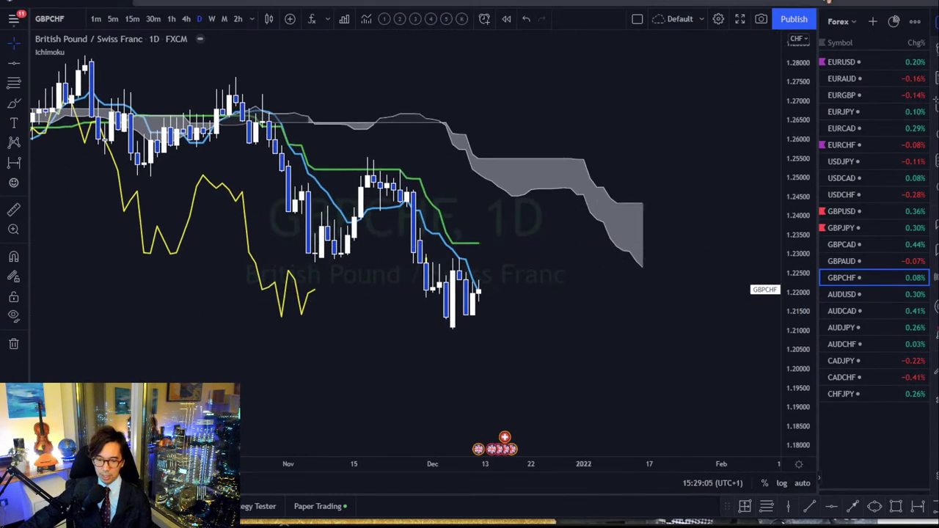
mouse_move(222, 88)
mouse_down()
mouse_move(274, 199)
mouse_move(321, 254)
mouse_move(369, 170)
mouse_move(440, 306)
mouse_move(451, 318)
mouse_move(481, 289)
mouse_up()
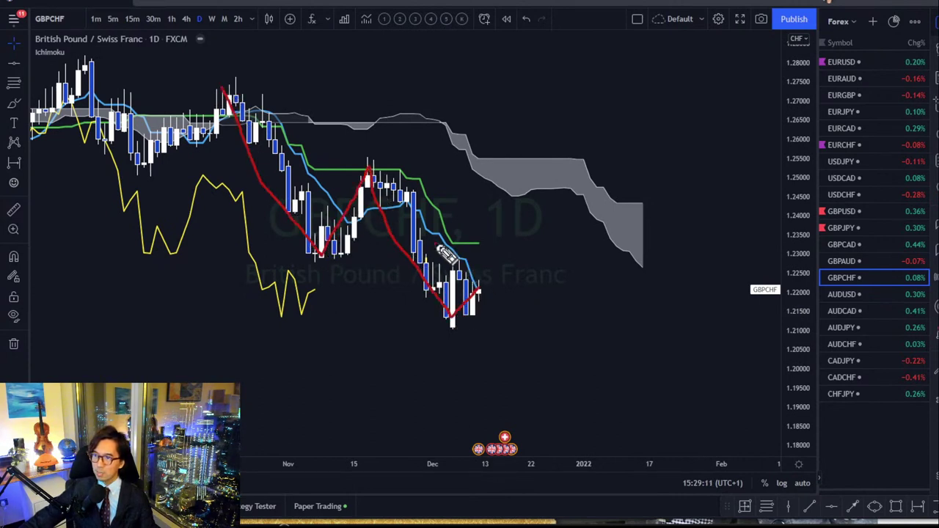
drag(435, 243, 490, 290)
mouse_move(435, 339)
mouse_down()
mouse_move(491, 292)
mouse_move(506, 315)
mouse_up()
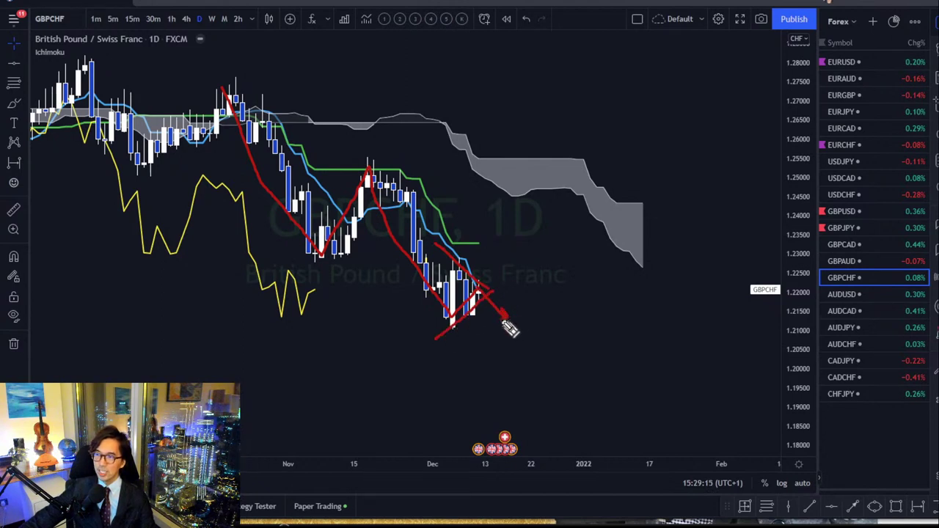
Step: Add a red path through the cloud and a circle on the yellow dip, then clear the sketches
mouse_move(561, 180)
mouse_down()
mouse_move(604, 245)
mouse_move(670, 259)
mouse_up()
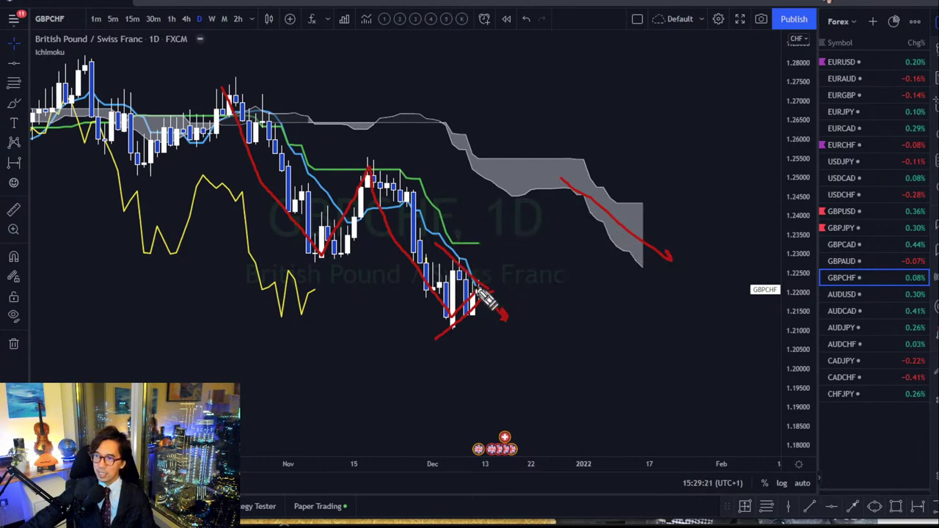
mouse_move(294, 303)
mouse_down()
mouse_move(283, 311)
mouse_move(324, 316)
mouse_up()
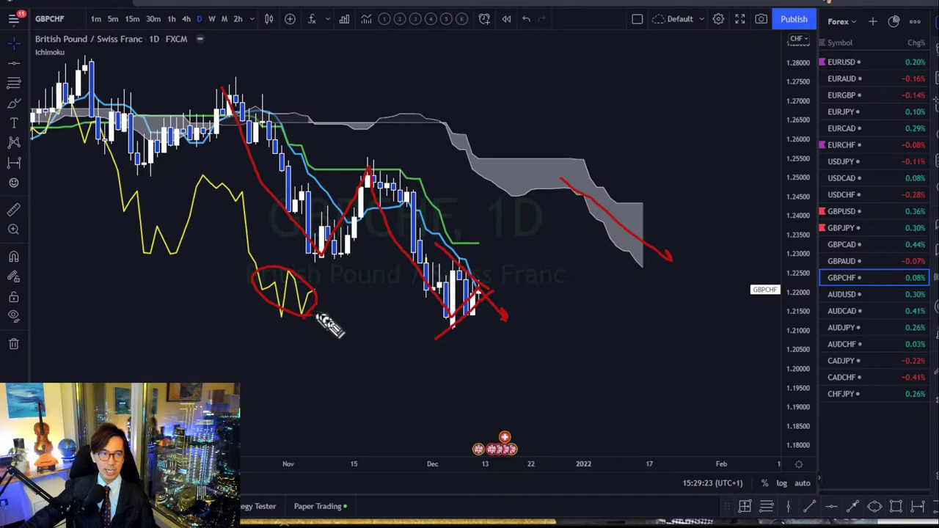
key(Escape)
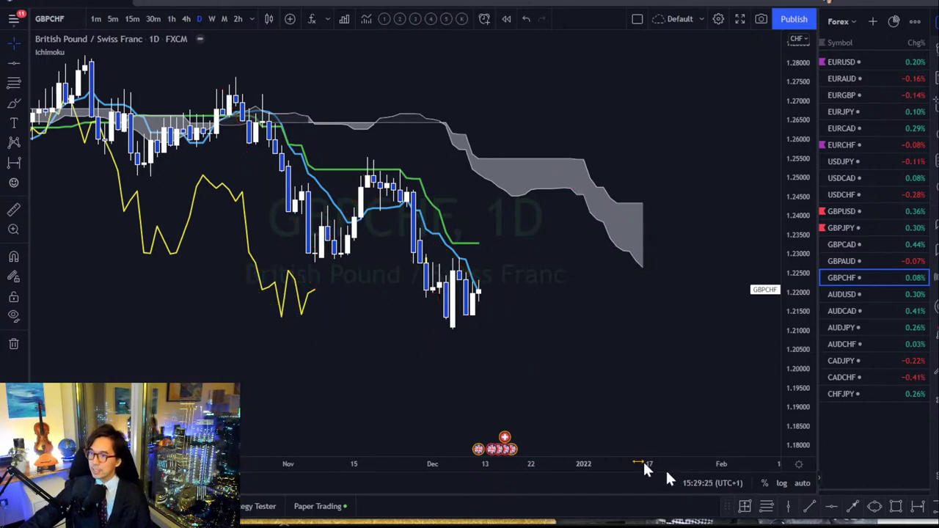
drag(587, 464, 555, 459)
drag(523, 361, 580, 350)
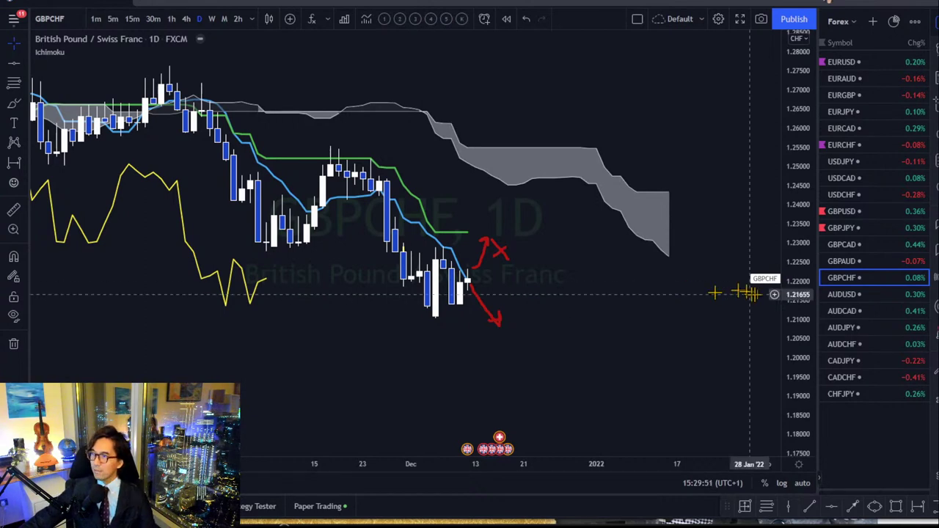
Step: Set a red watchlist flag on GBPCHF and erase its red arrows and X
click(822, 276)
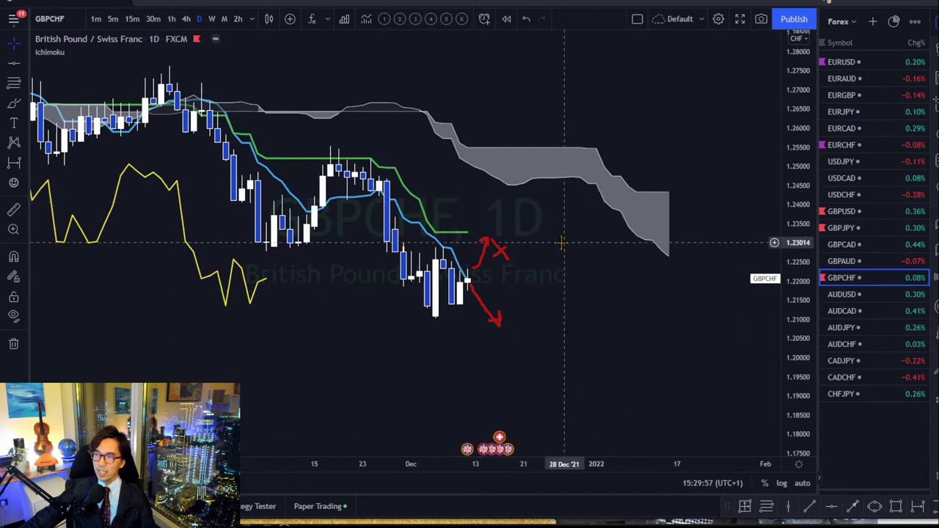
key(Escape)
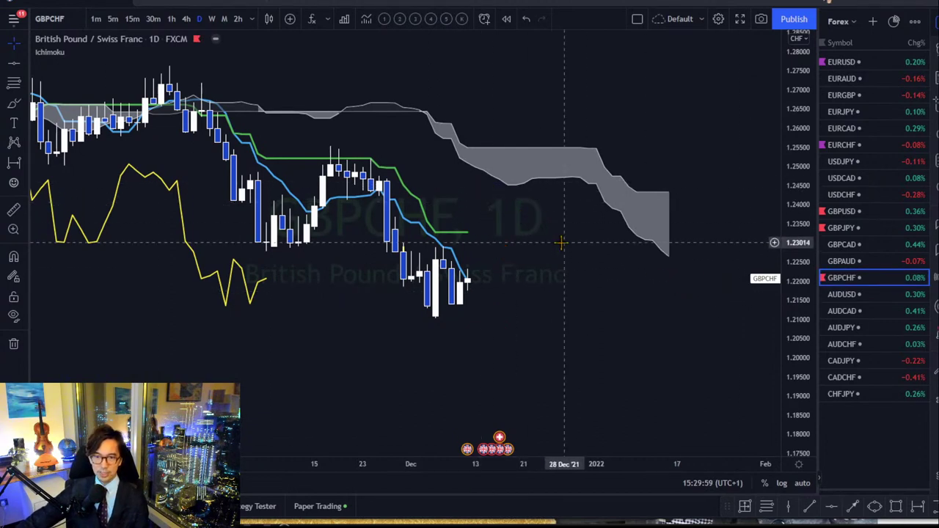
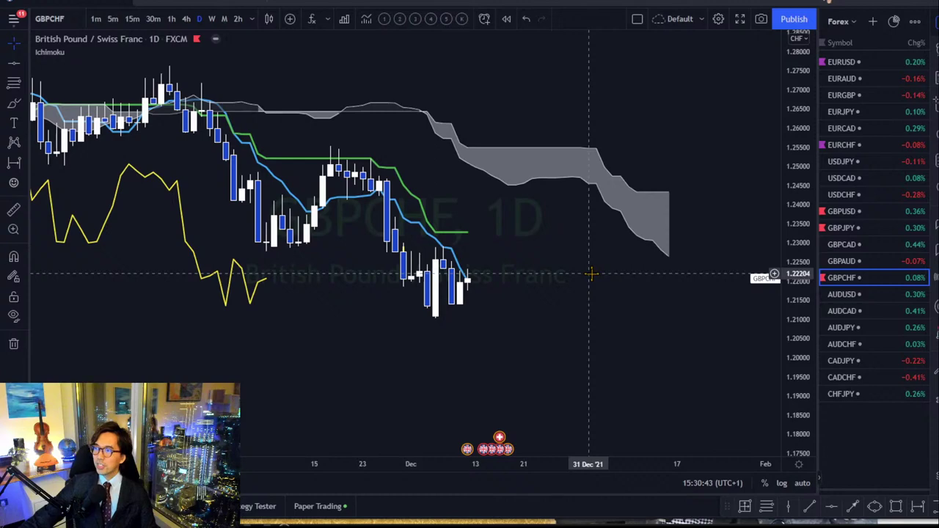
Step: Load AUDUSD on the weekly timeframe with a wider visible price range
click(848, 292)
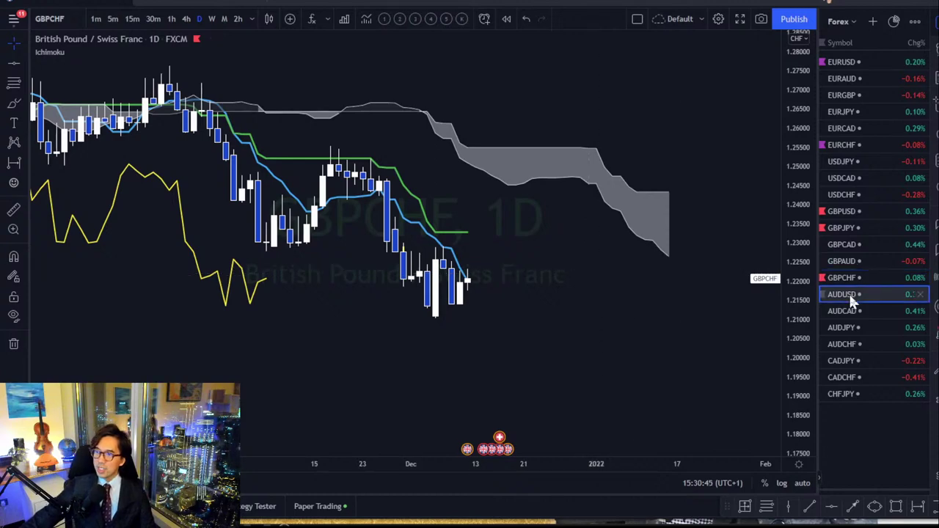
click(211, 20)
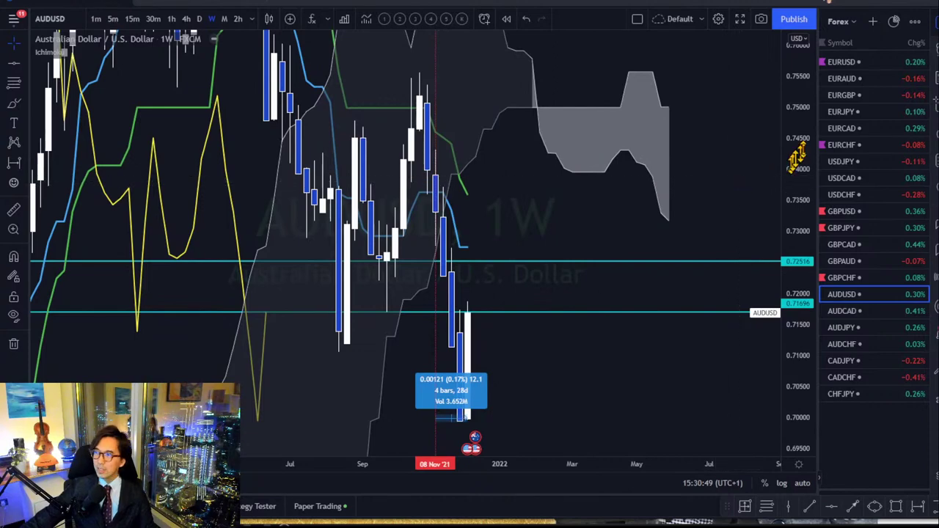
drag(799, 151, 797, 297)
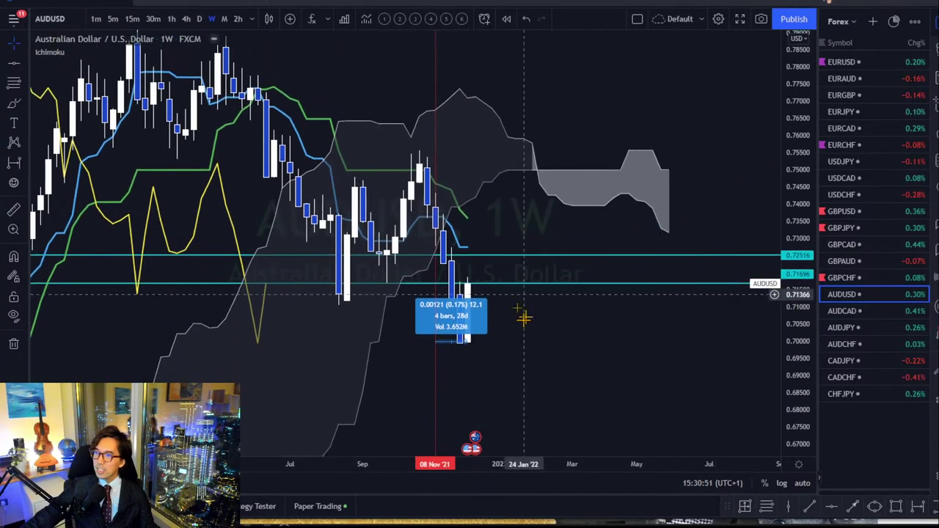
Step: Remove the measurement box and the cyan horizontal lines at 0.71696 and 0.72516
click(455, 331)
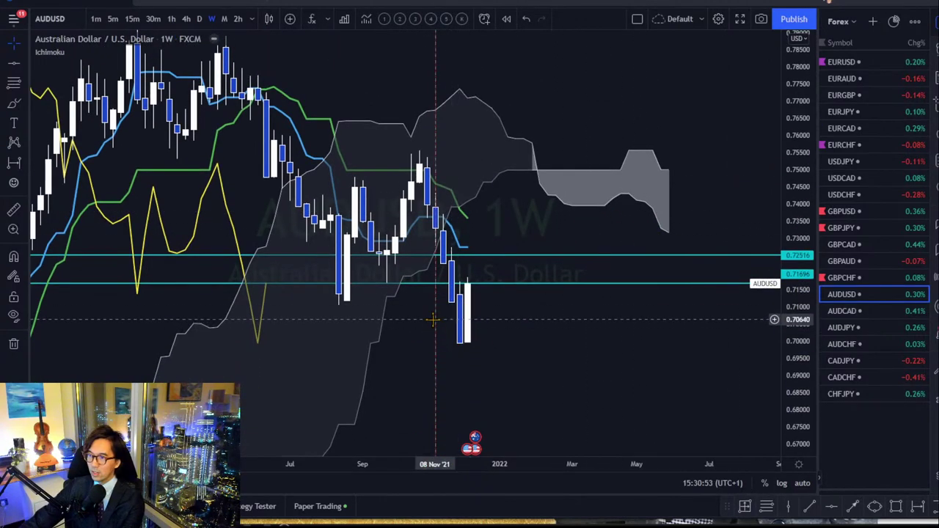
click(482, 284)
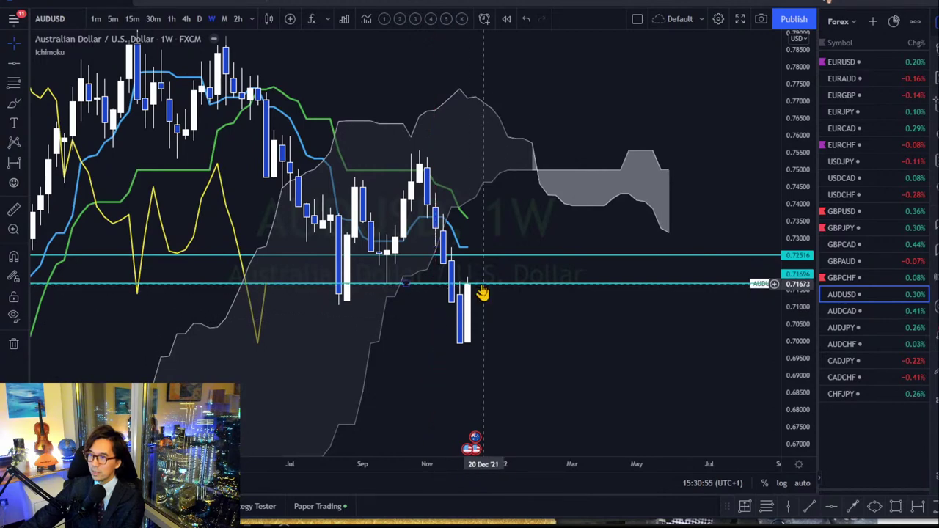
key(Delete)
click(480, 256)
key(Delete)
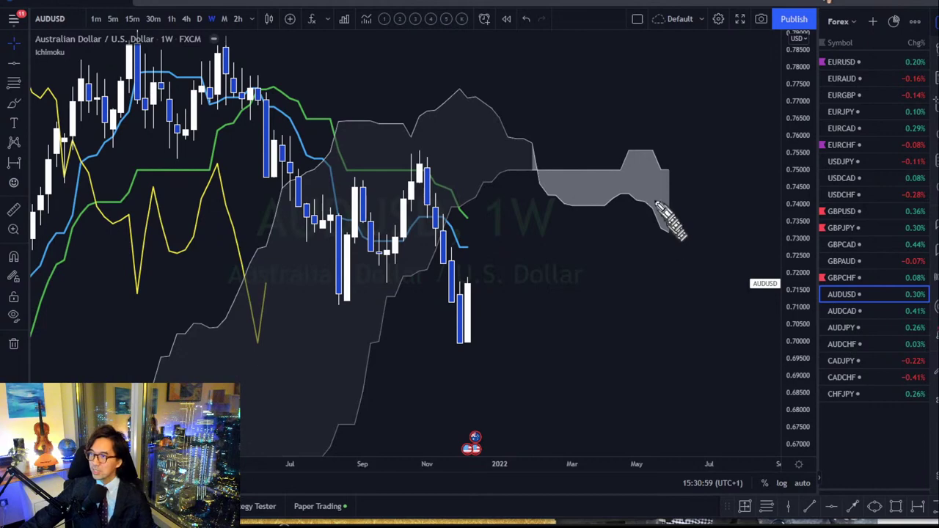
Step: Draw red downward arrows and circle the yellow line's dip, widening the range to 0.65–0.80
mouse_move(629, 203)
mouse_down()
mouse_move(660, 225)
mouse_move(672, 245)
mouse_move(664, 248)
mouse_up()
mouse_move(464, 172)
mouse_down()
mouse_move(495, 207)
mouse_move(485, 220)
mouse_up()
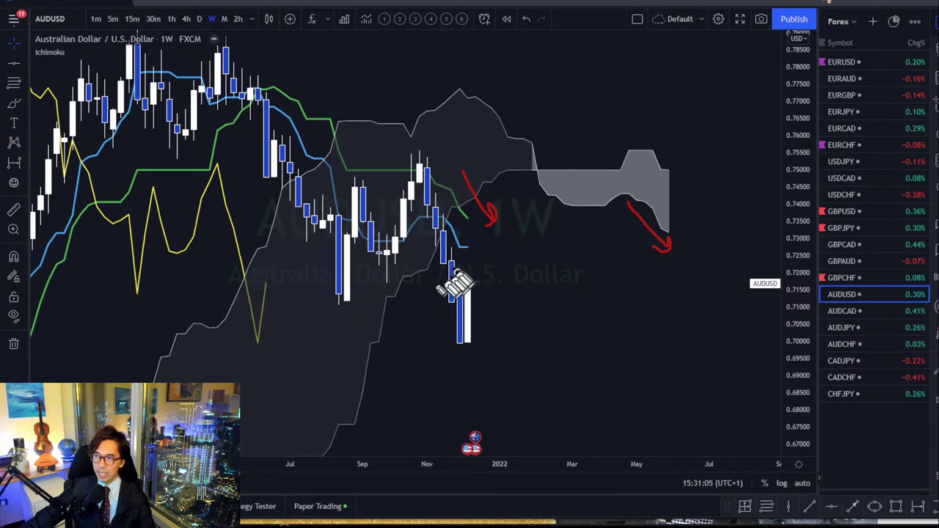
mouse_move(250, 349)
mouse_down()
mouse_move(304, 328)
mouse_move(268, 354)
mouse_up()
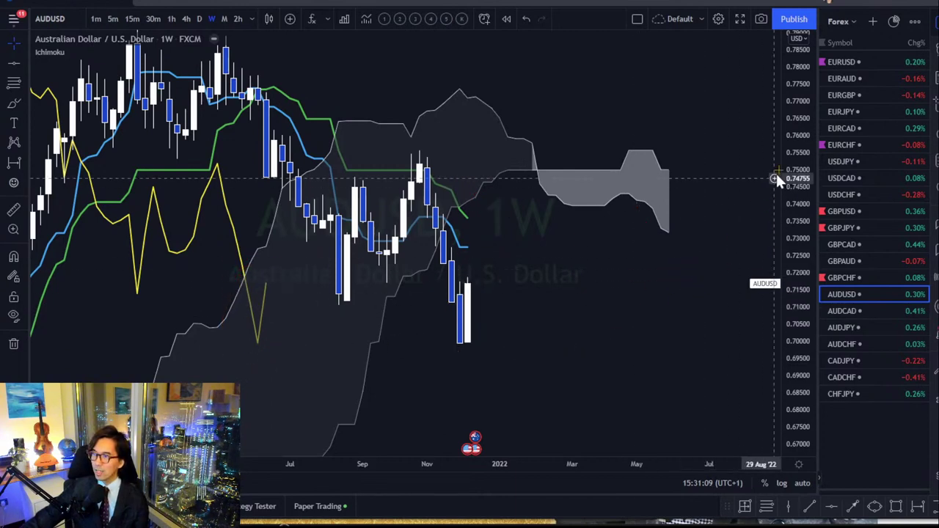
drag(808, 114, 807, 228)
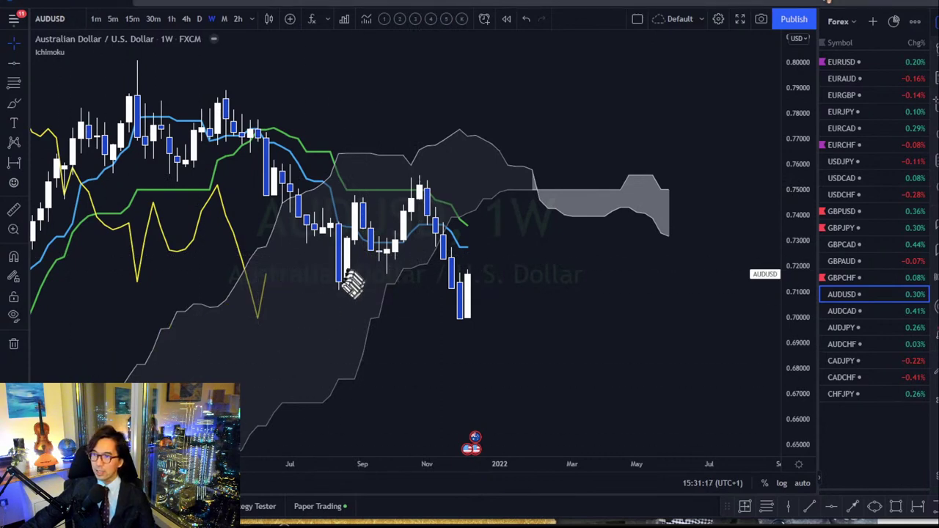
mouse_move(332, 281)
mouse_down()
mouse_move(339, 242)
mouse_move(395, 224)
mouse_move(422, 186)
mouse_up()
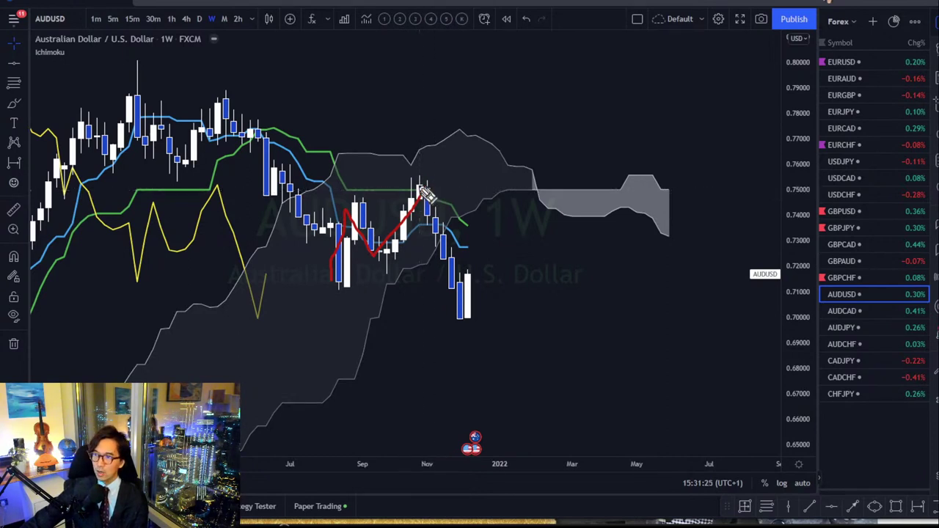
drag(422, 189, 462, 314)
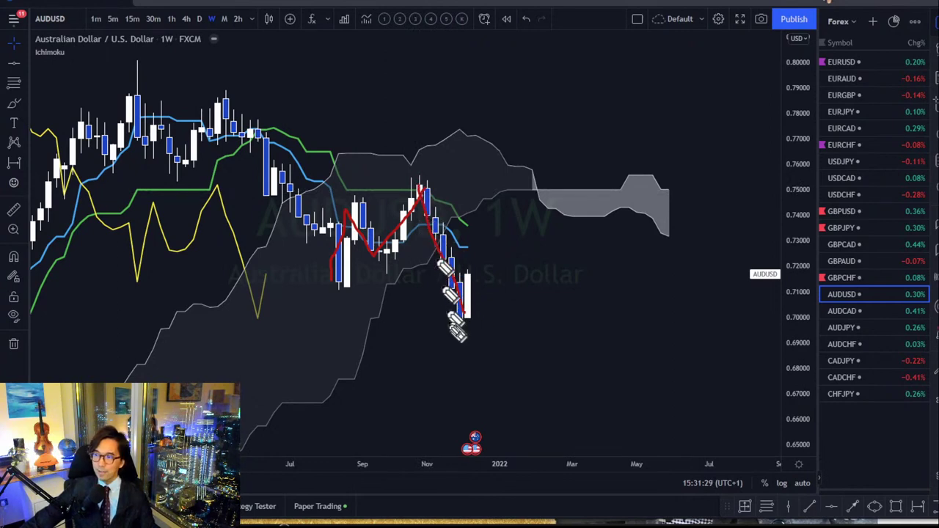
mouse_move(464, 320)
mouse_down()
mouse_move(479, 292)
mouse_move(545, 367)
mouse_move(526, 381)
mouse_move(516, 372)
mouse_up()
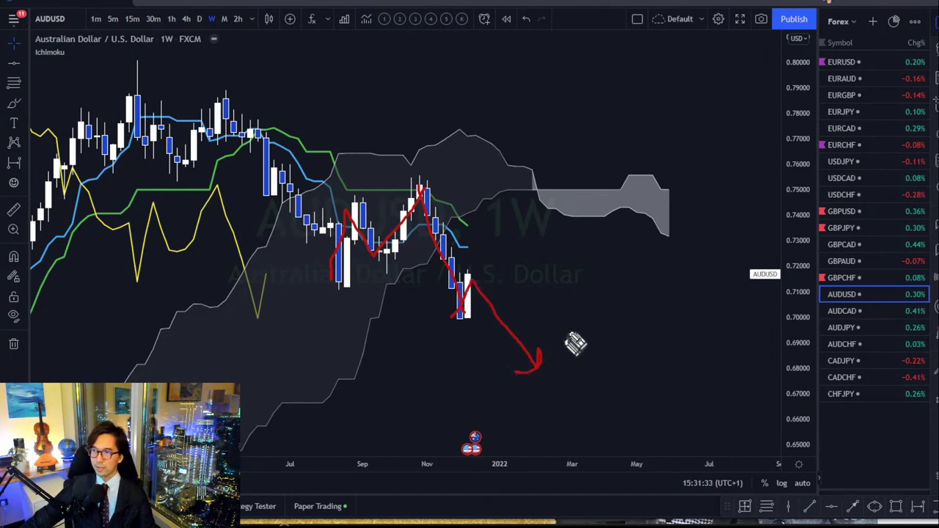
key(Escape)
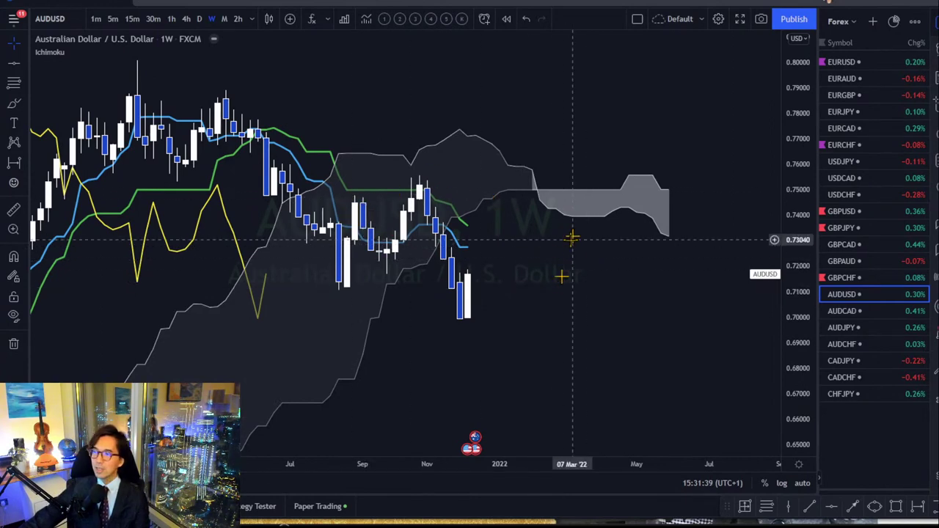
Step: Show AUDUSD daily with the price scale at about 0.68–0.76, flagged purple in the watchlist
click(199, 18)
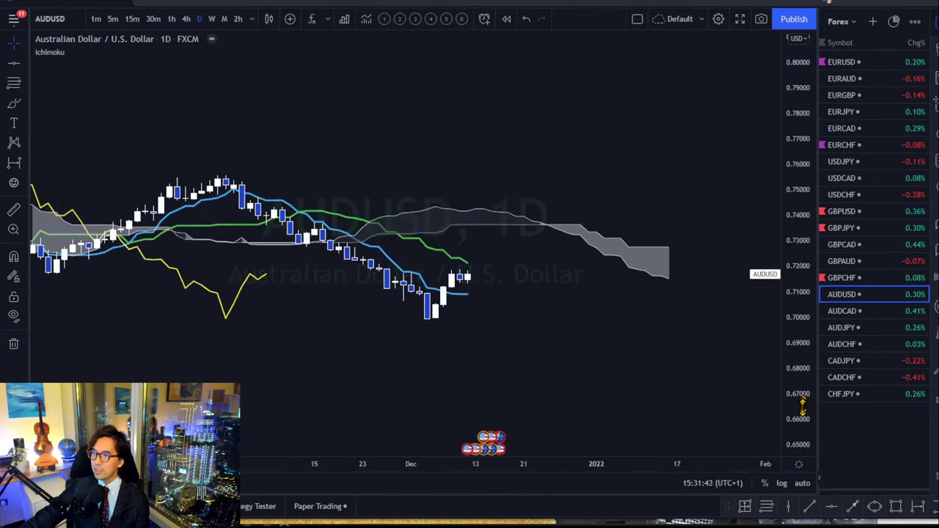
drag(803, 404, 813, 215)
drag(715, 220, 672, 196)
click(823, 294)
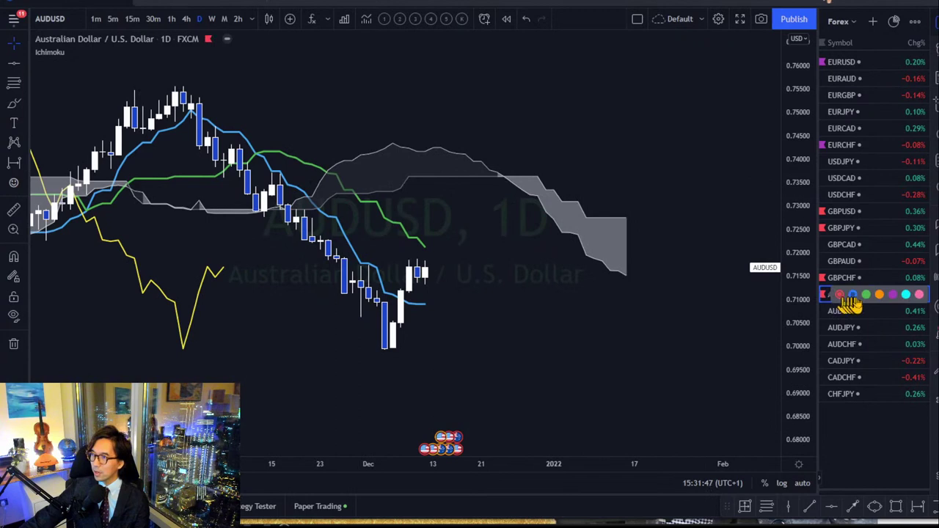
click(892, 296)
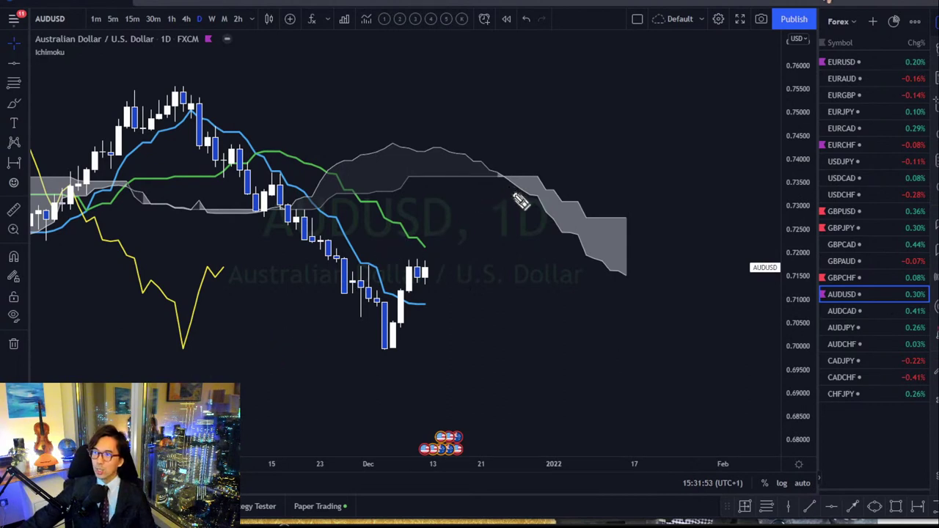
Step: Sketch red loops along the cloud edge, red downward strokes, and circle the yellow line's peak
mouse_move(520, 202)
mouse_down()
mouse_move(492, 172)
mouse_move(524, 202)
mouse_move(514, 182)
mouse_move(637, 264)
mouse_up()
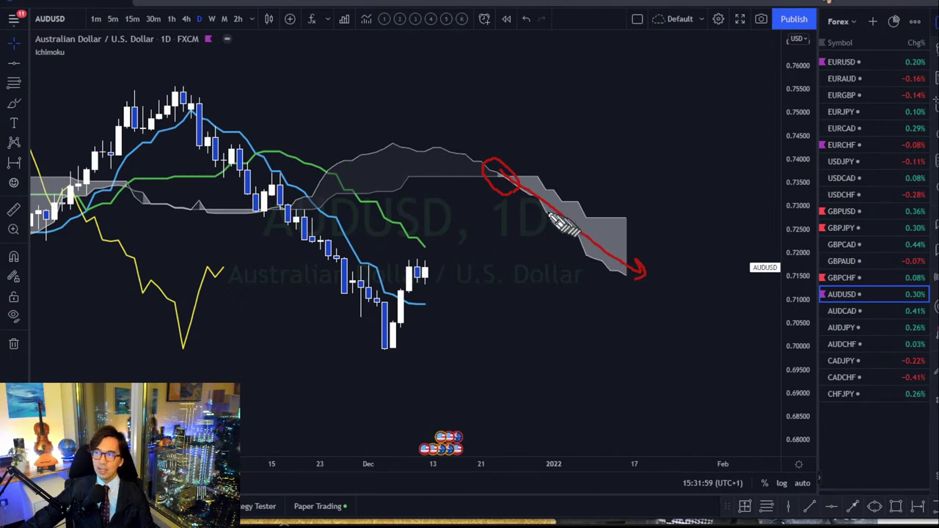
mouse_move(540, 206)
mouse_down()
mouse_move(518, 176)
mouse_move(545, 211)
mouse_move(551, 202)
mouse_move(570, 210)
mouse_move(558, 222)
mouse_move(596, 253)
mouse_up()
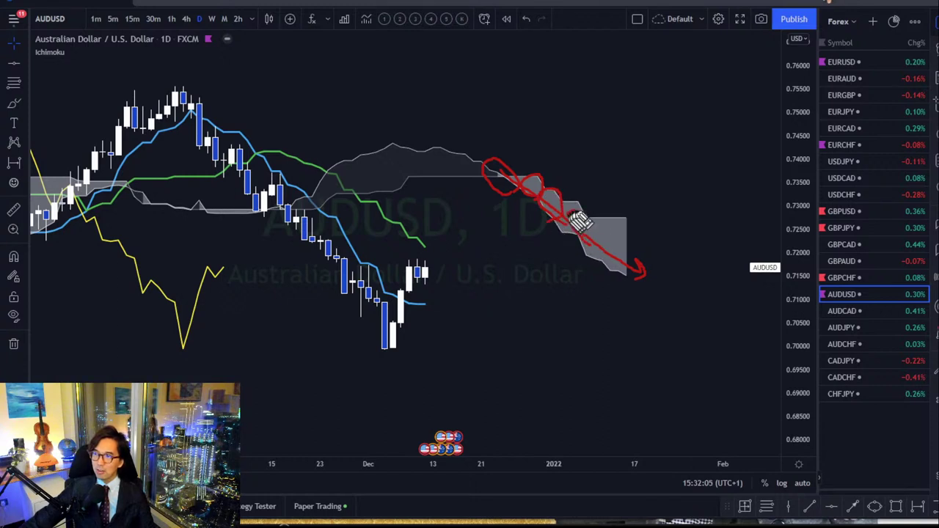
mouse_move(579, 221)
mouse_down()
mouse_move(600, 243)
mouse_move(596, 233)
mouse_move(626, 236)
mouse_move(620, 271)
mouse_up()
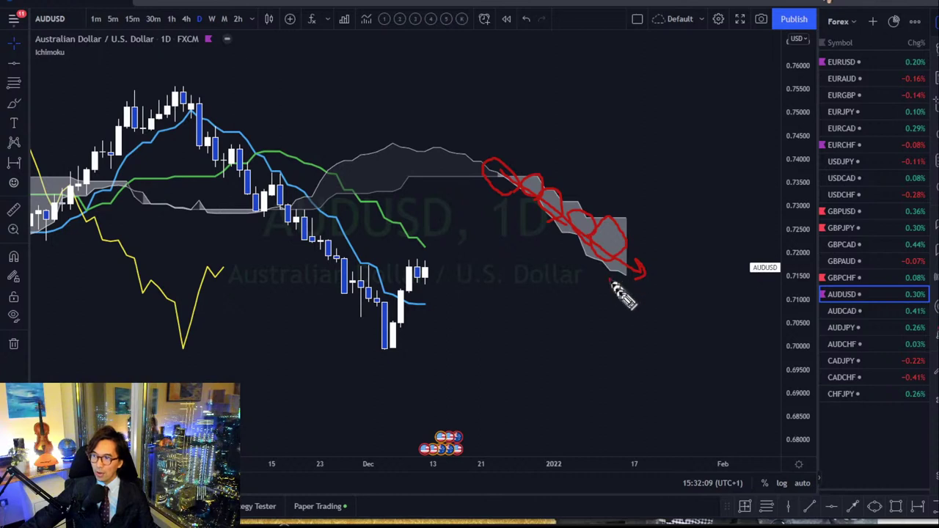
mouse_move(640, 310)
mouse_down()
mouse_move(627, 275)
mouse_move(636, 286)
mouse_up()
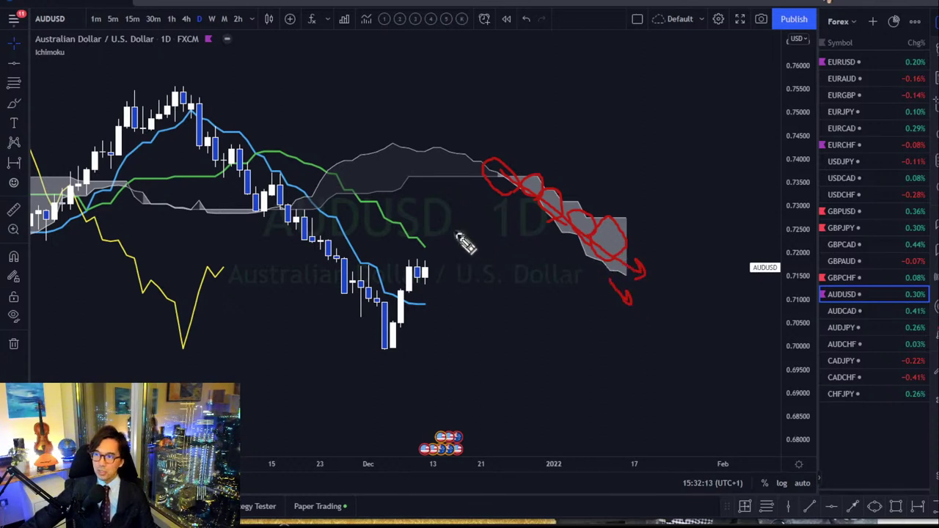
drag(421, 215, 470, 257)
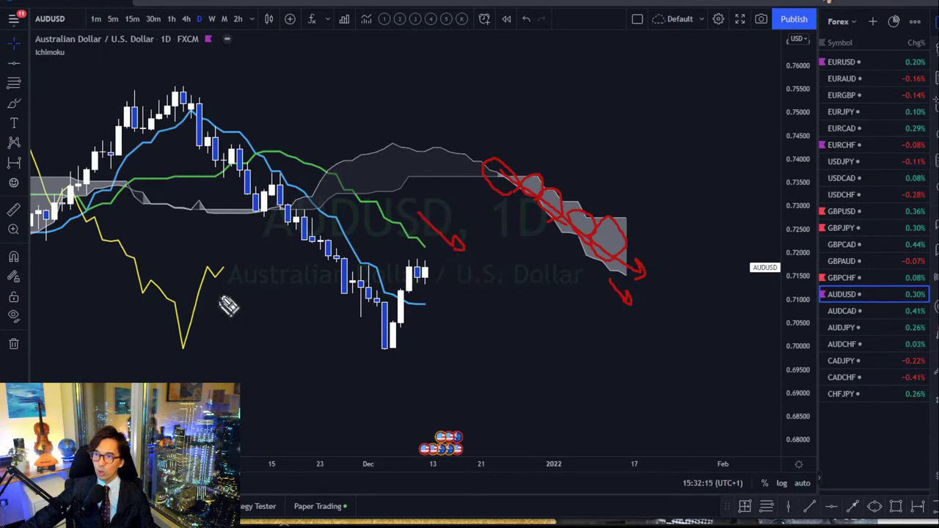
mouse_move(228, 307)
mouse_down()
mouse_move(200, 262)
mouse_move(220, 290)
mouse_up()
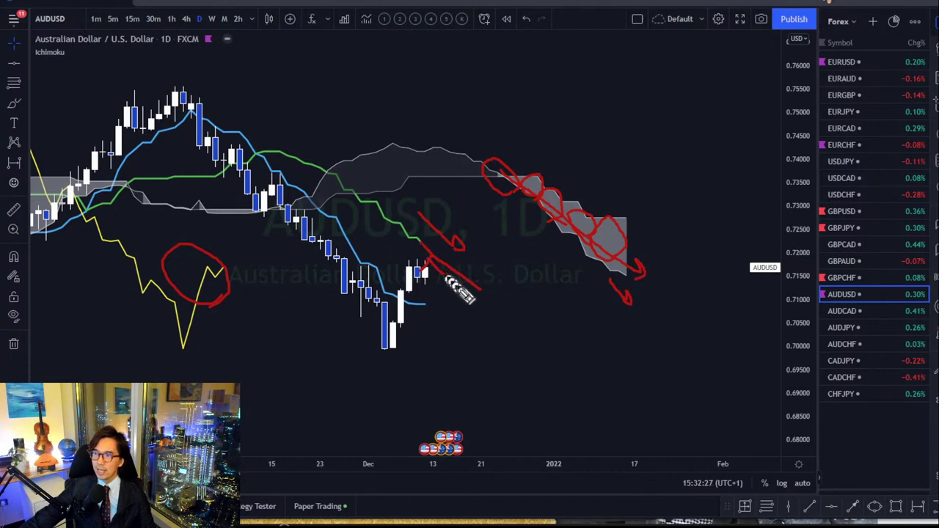
mouse_move(446, 278)
mouse_down()
mouse_move(513, 368)
mouse_move(492, 361)
mouse_up()
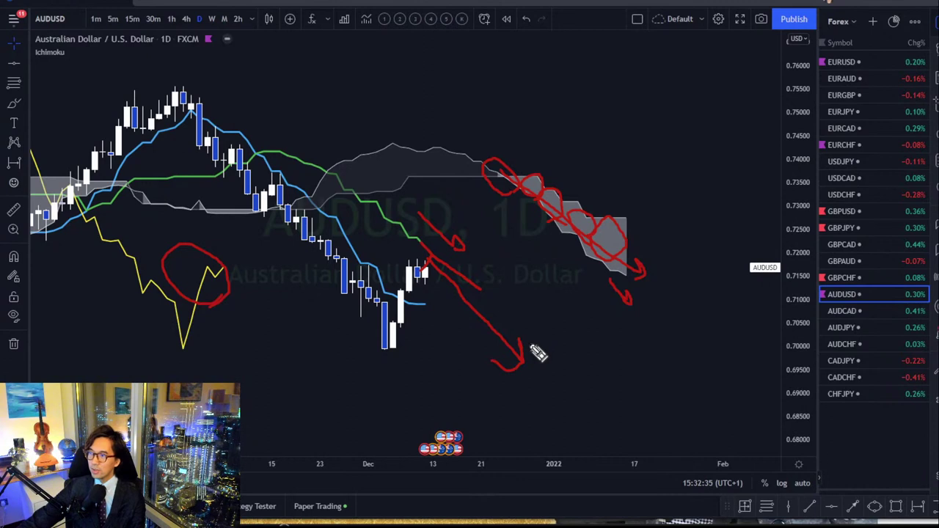
Step: Clear the red annotations, sketch a red line by the last candles, and reframe the chart
key(e)
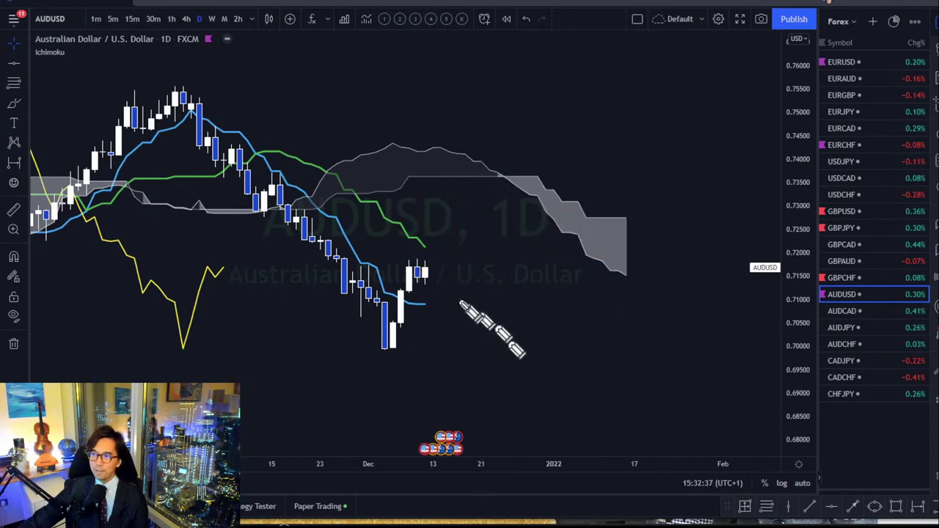
mouse_move(441, 259)
mouse_down()
mouse_move(463, 235)
mouse_move(454, 251)
mouse_up()
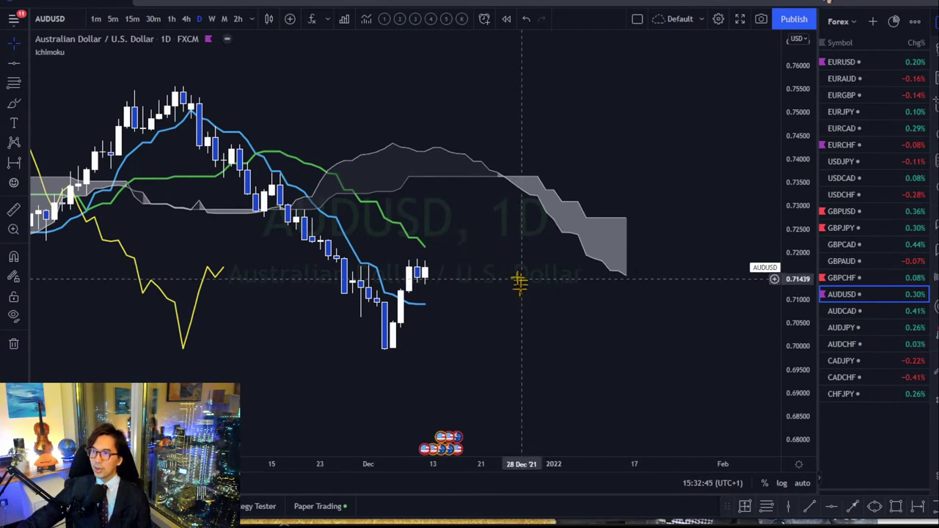
drag(517, 279, 609, 290)
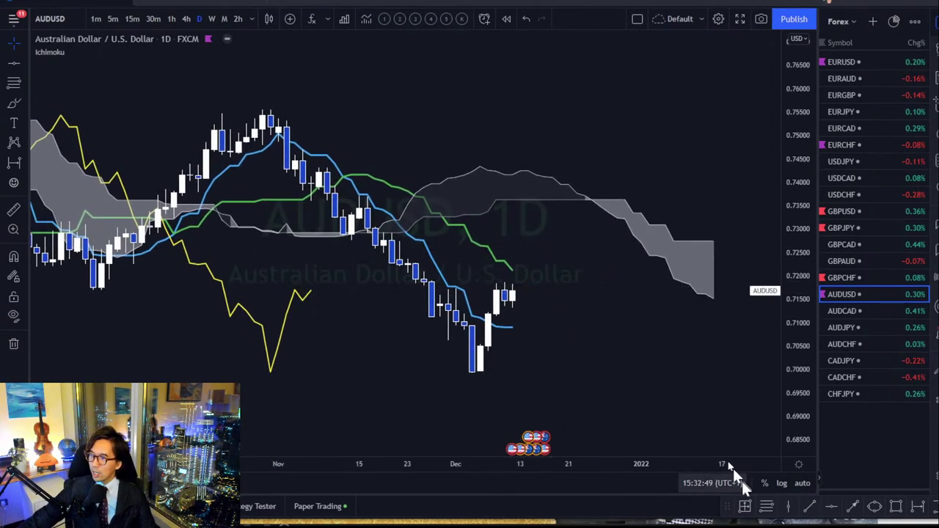
drag(690, 392, 682, 365)
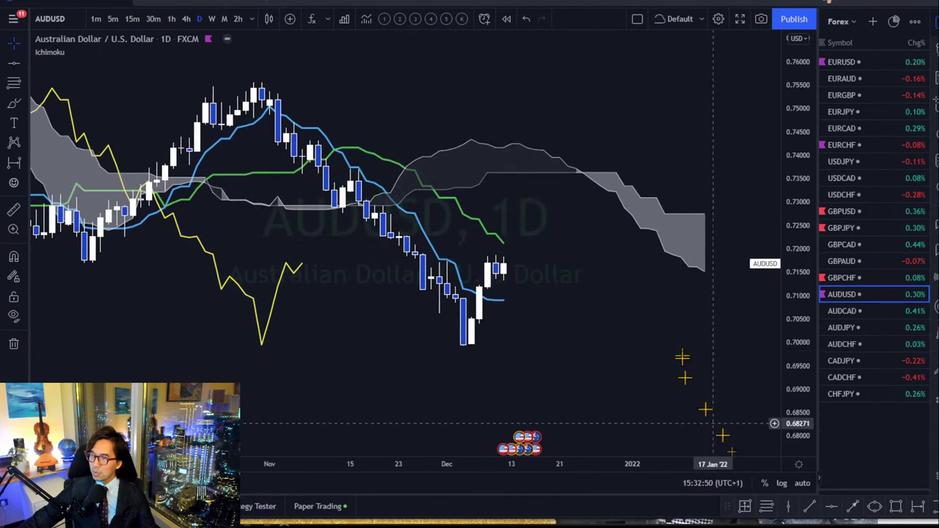
Step: Draw a Fibonacci retracement from 0.75564 to 0.69914 and a red downward arrow, then load AUDCAD
click(765, 507)
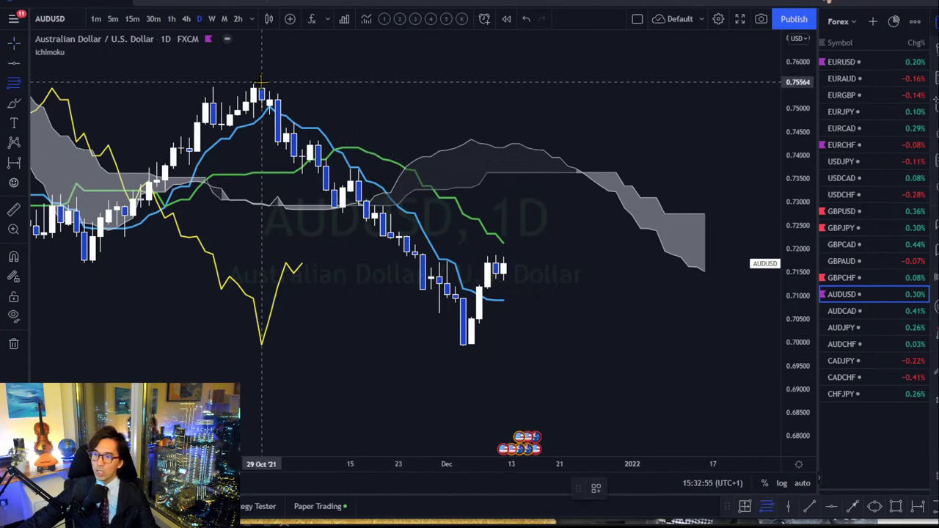
click(262, 80)
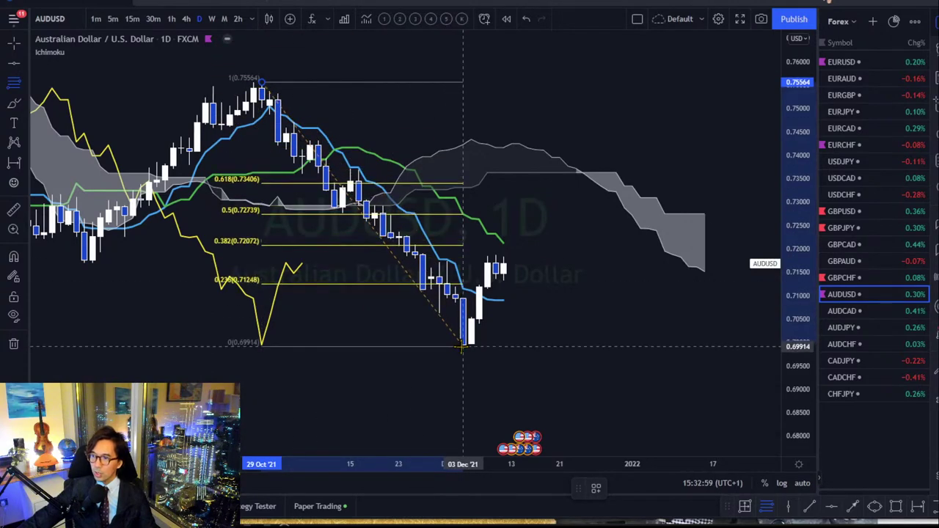
click(633, 346)
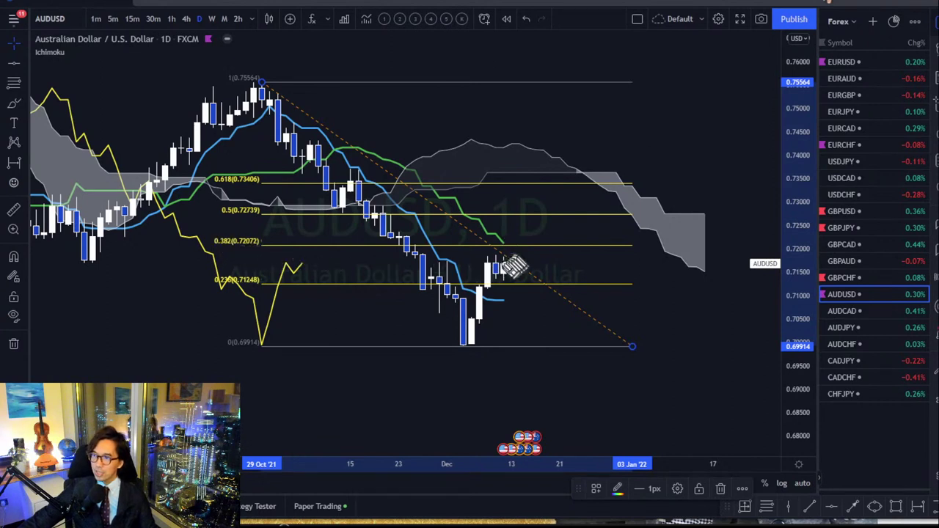
mouse_move(519, 257)
mouse_down()
mouse_move(590, 334)
mouse_move(582, 323)
mouse_up()
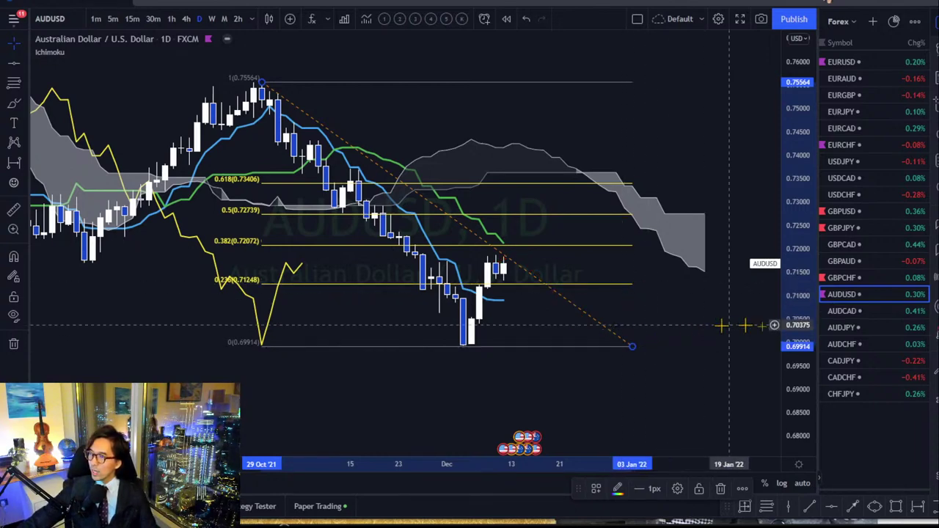
click(846, 312)
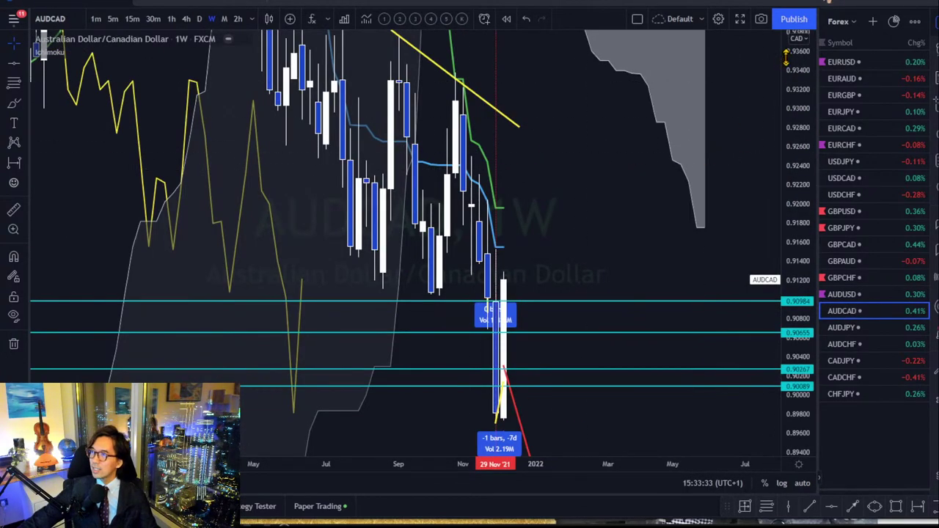
Step: Widen the price range, raise the lower cyan levels to 0.90984, and delete the red arrow
drag(781, 86, 775, 371)
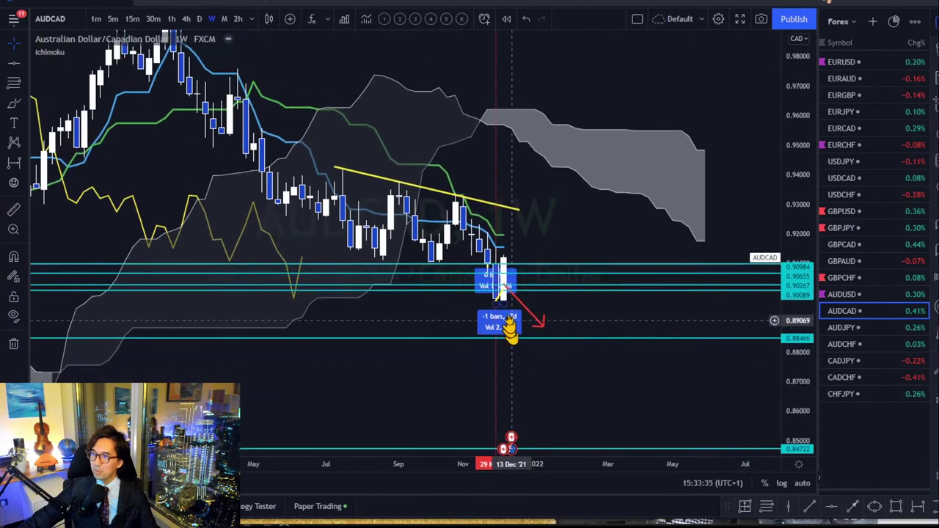
click(499, 240)
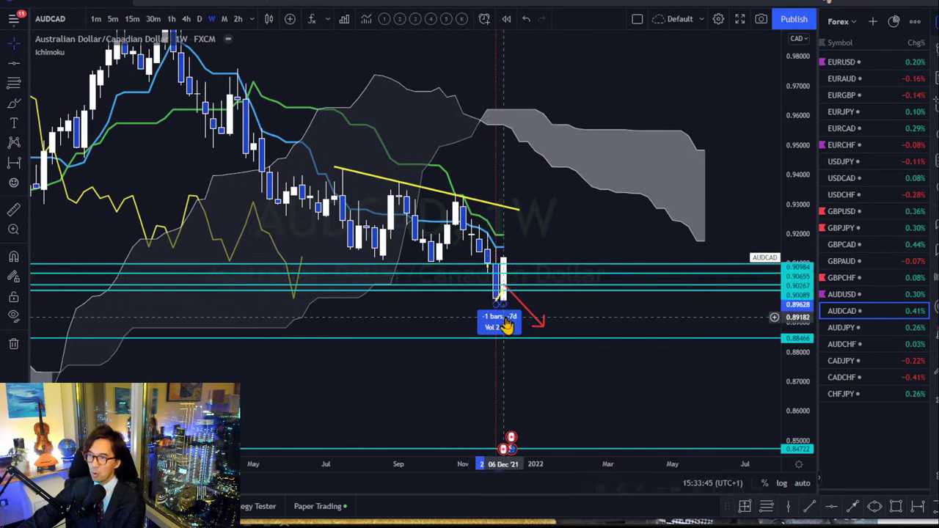
click(493, 304)
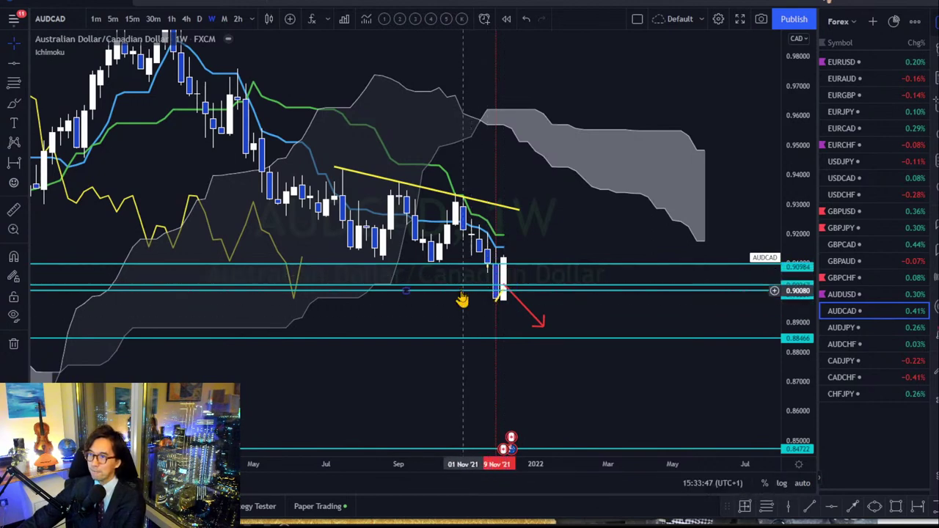
drag(457, 288, 456, 284)
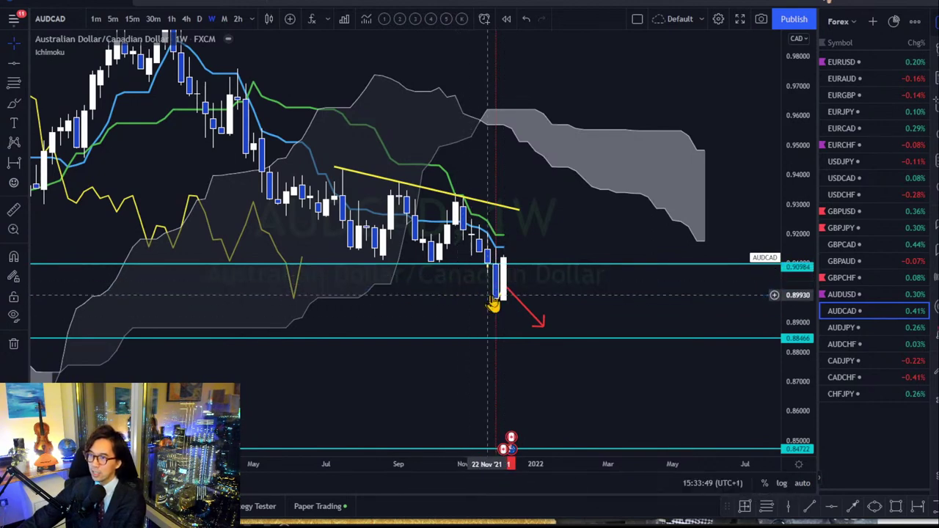
click(516, 298)
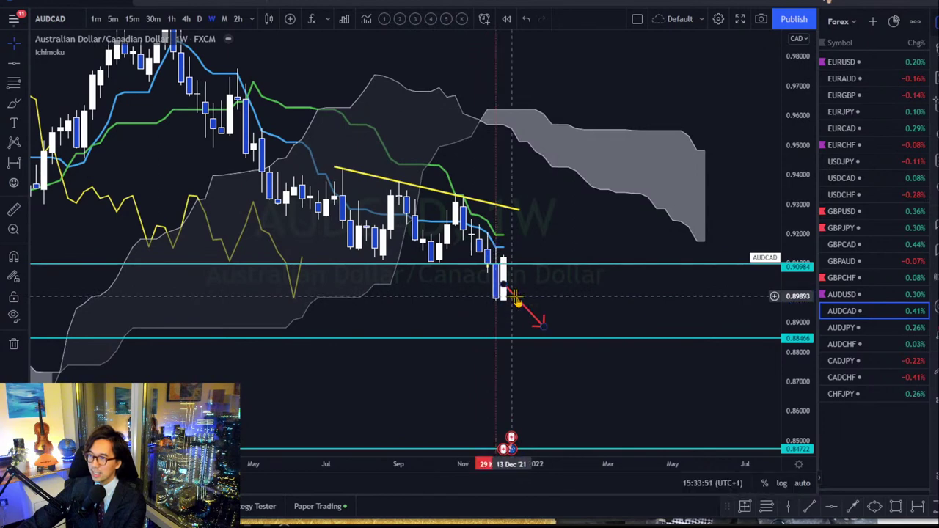
key(Delete)
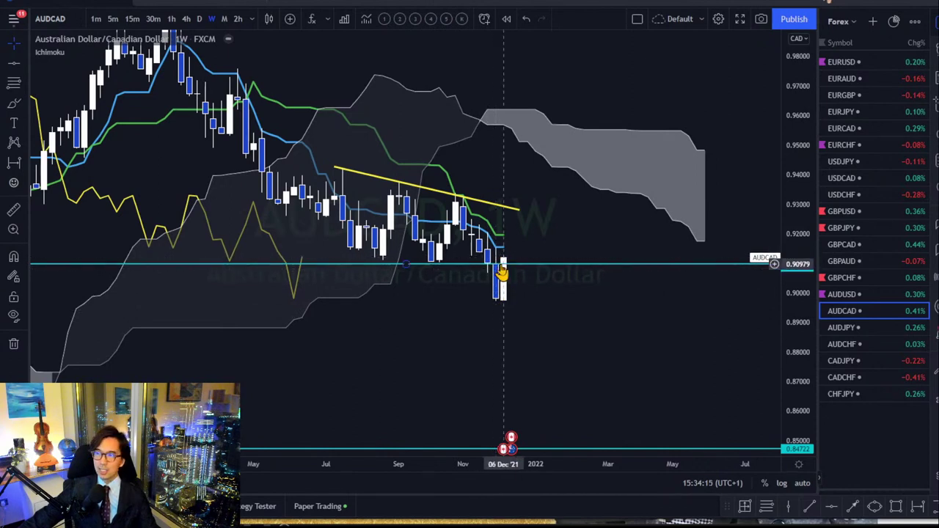
Step: Move the lowest level up to 0.91537, add a horizontal level at 0.91952, and view daily
scroll(504, 247, right, 3)
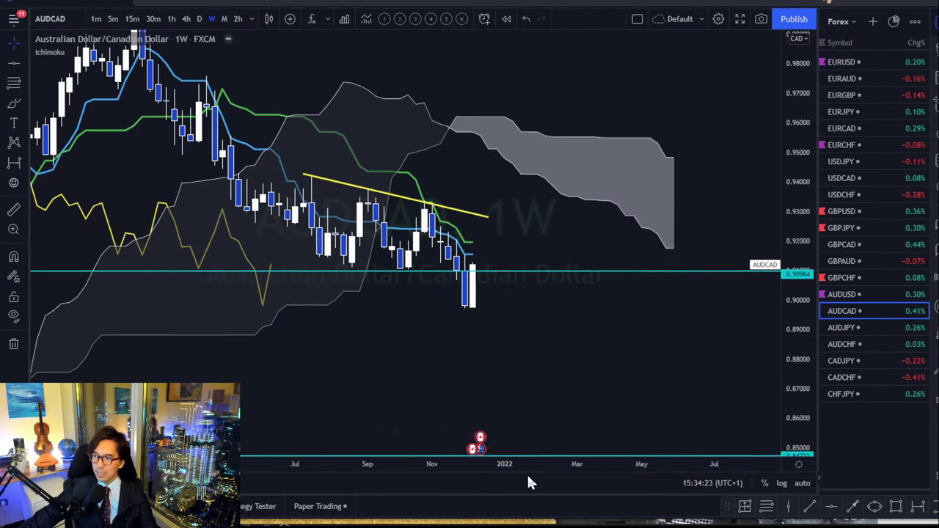
mouse_move(487, 467)
mouse_down()
mouse_move(474, 441)
mouse_move(504, 225)
mouse_up()
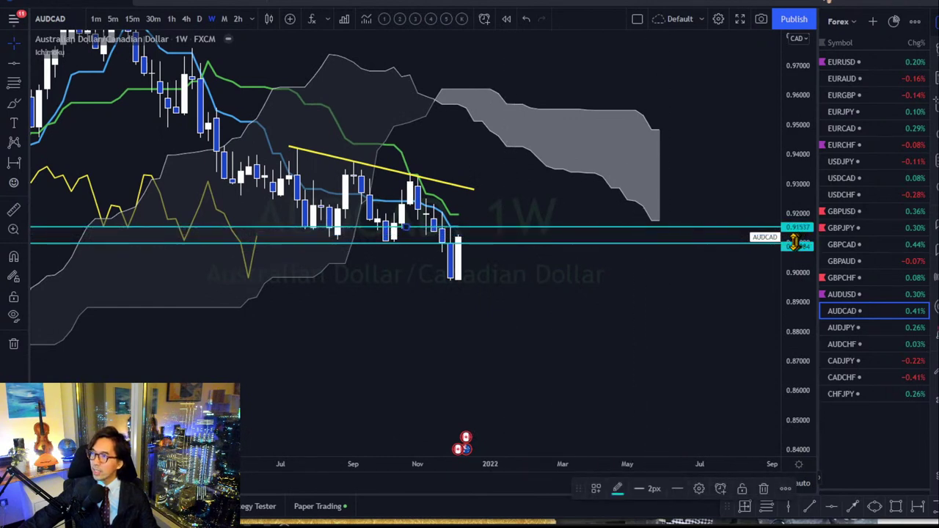
click(832, 507)
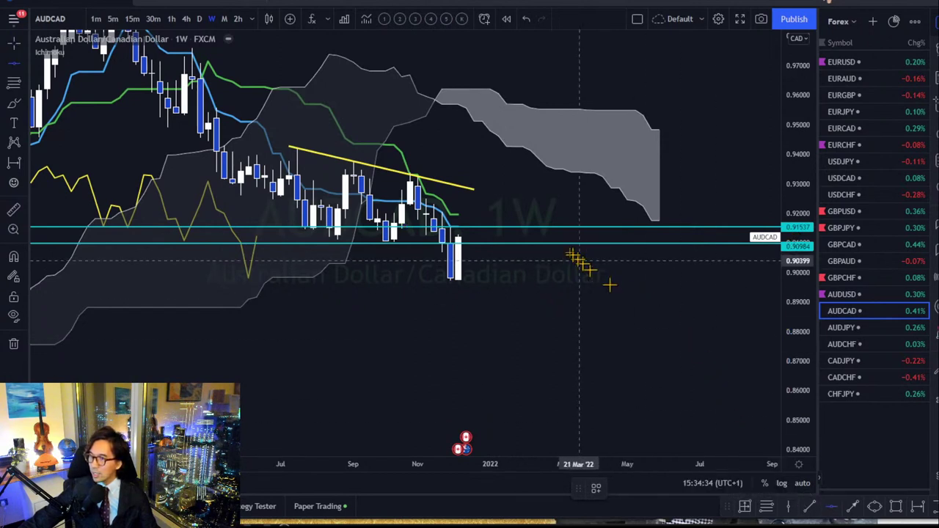
click(525, 214)
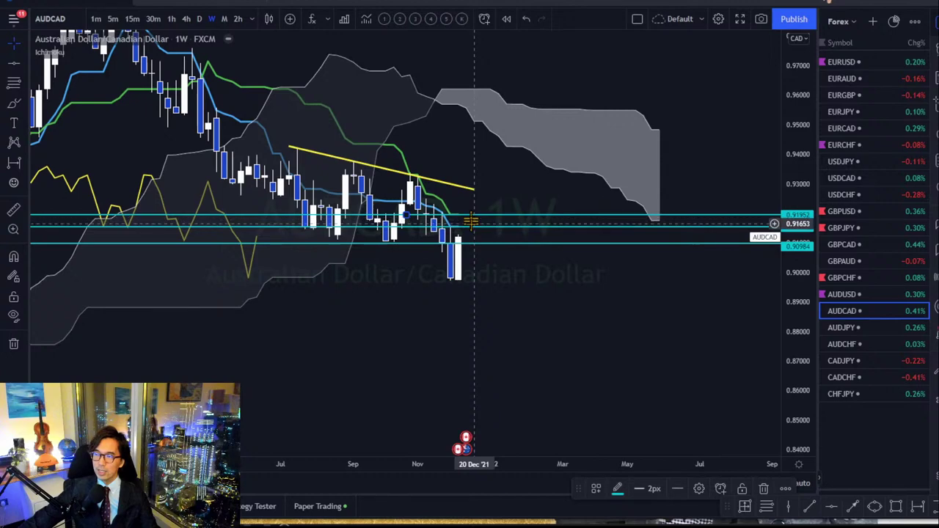
click(478, 180)
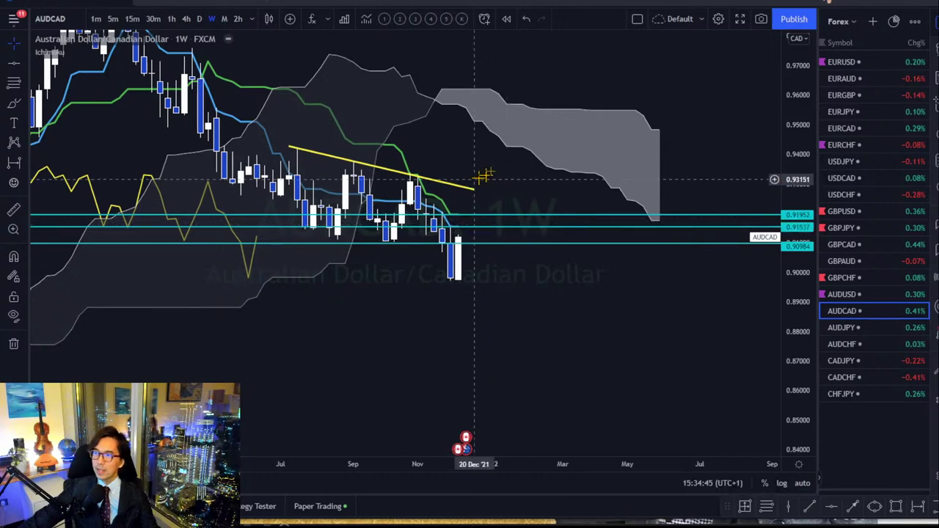
click(199, 18)
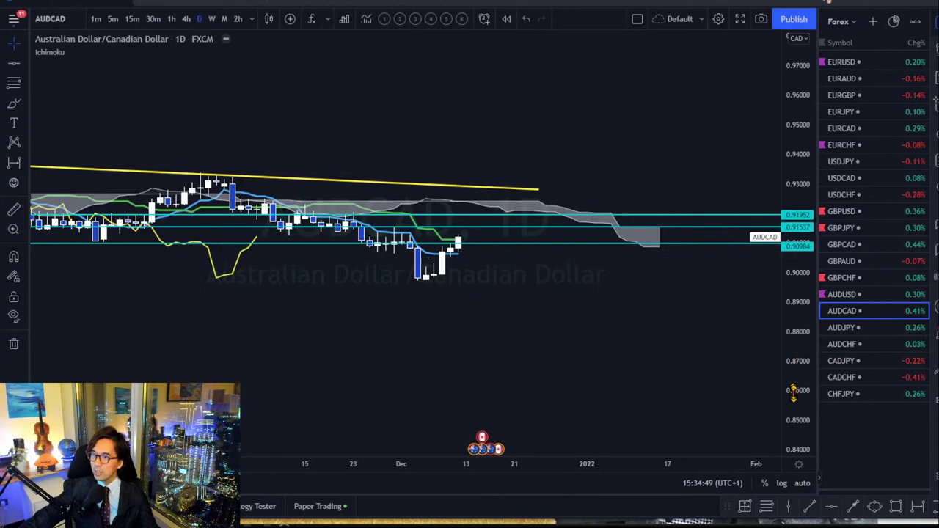
Step: Reframe the AUDCAD daily chart, sketch a red upward arrow and KW/TW notes, then clear them
drag(794, 393, 793, 345)
scroll(687, 242, up, 3)
drag(550, 284, 575, 342)
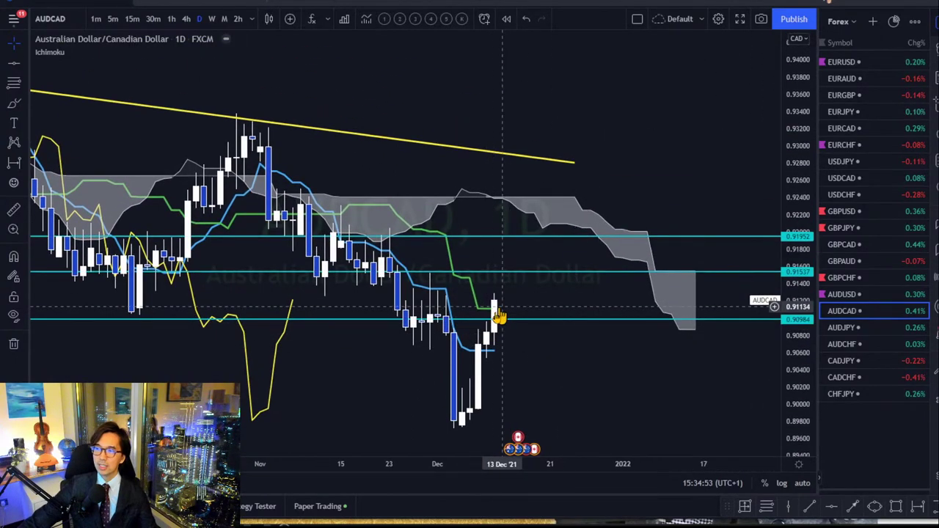
drag(499, 315, 481, 296)
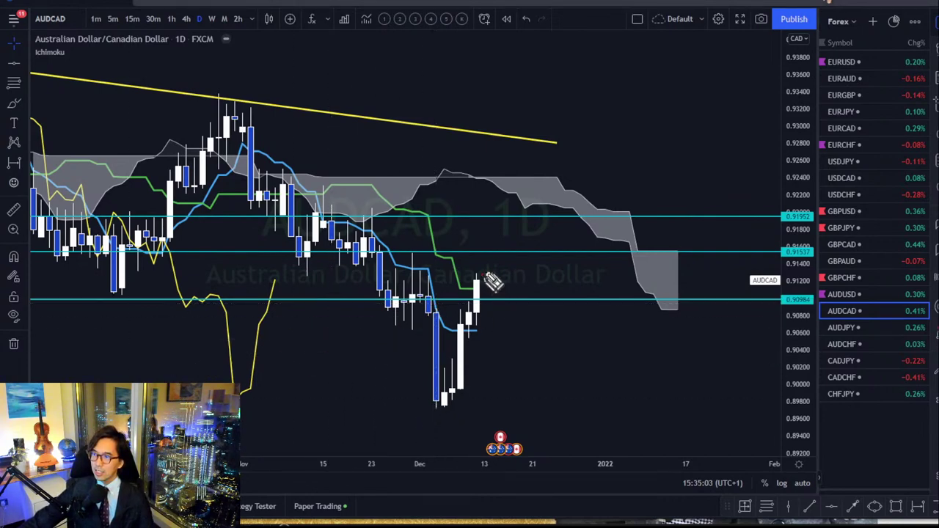
mouse_move(490, 258)
mouse_down()
mouse_move(497, 225)
mouse_move(509, 239)
mouse_up()
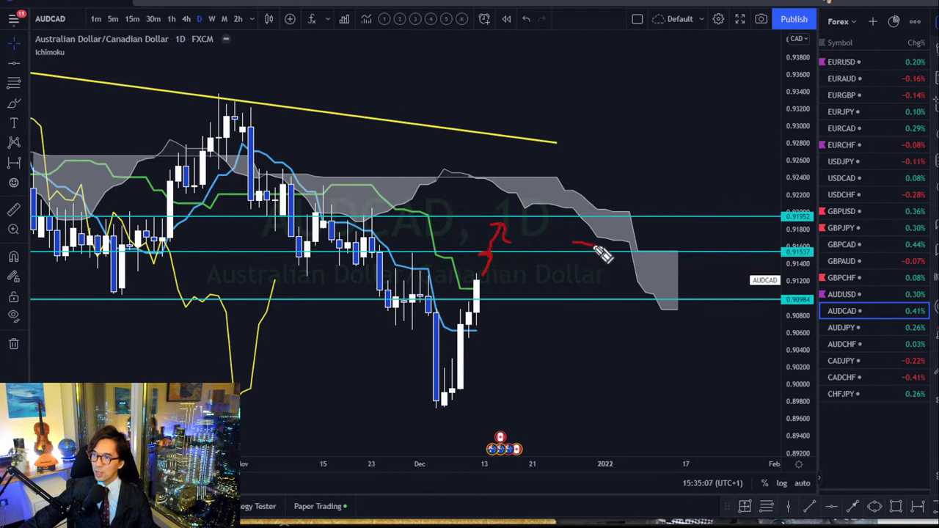
drag(606, 243, 612, 252)
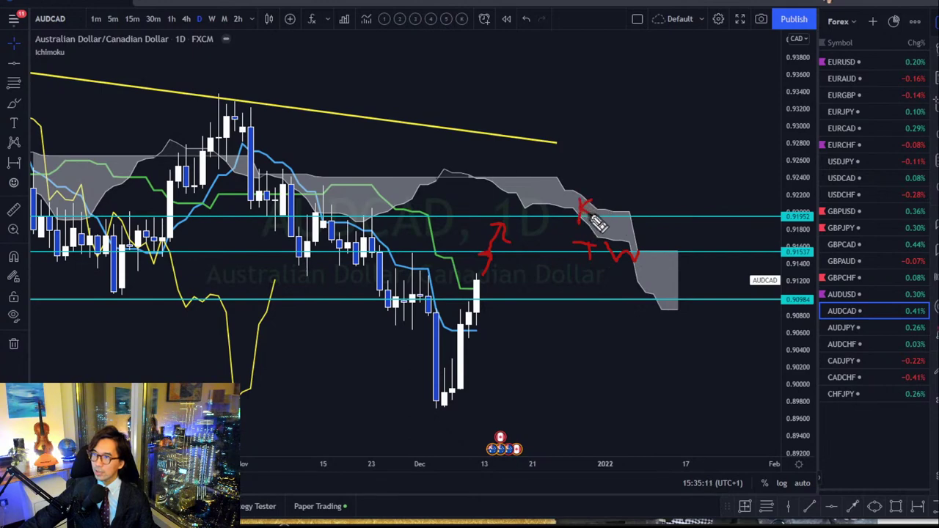
drag(616, 216, 640, 209)
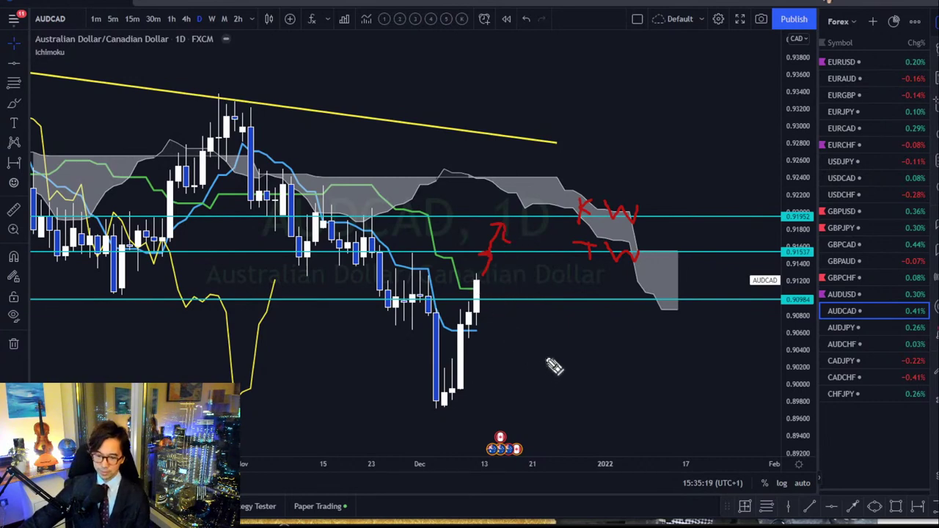
key(Escape)
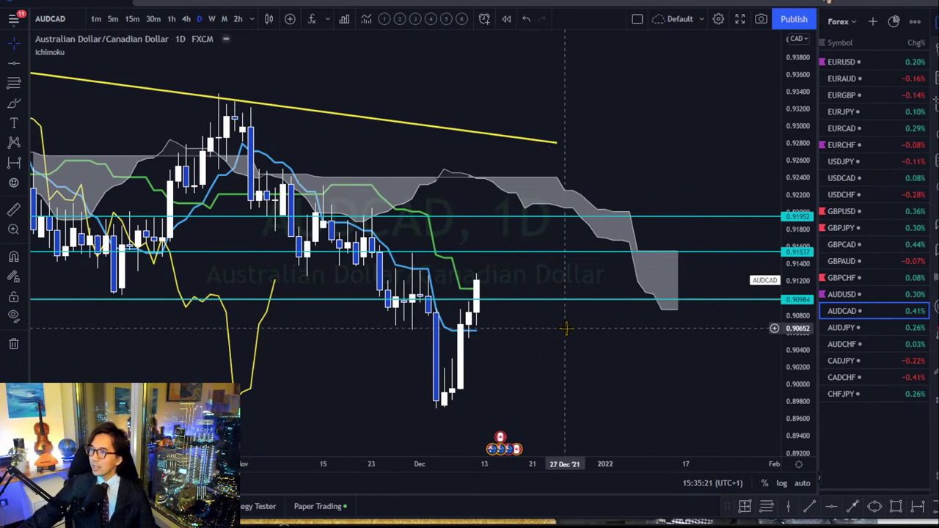
Step: Load AUDJPY, check the weekly view, then settle on daily with enlarged candles
click(847, 329)
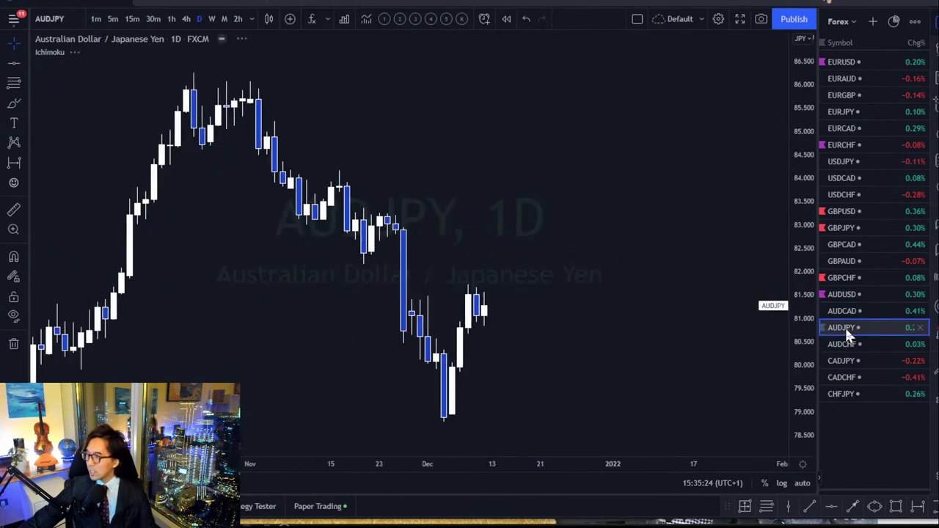
click(211, 19)
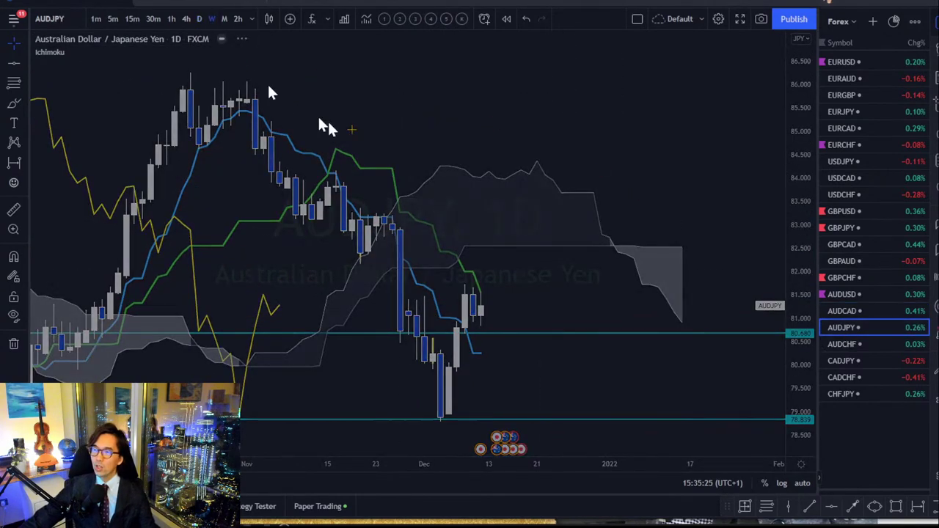
drag(789, 73, 797, 87)
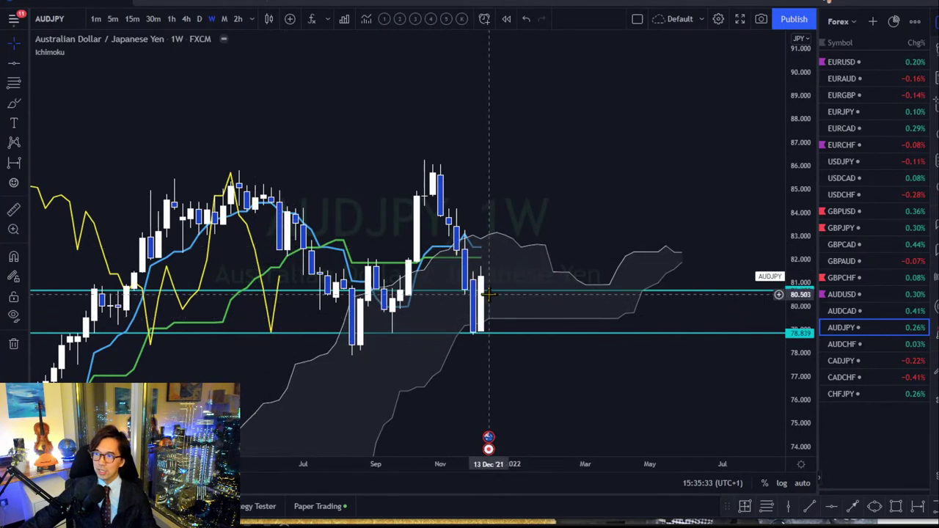
click(200, 19)
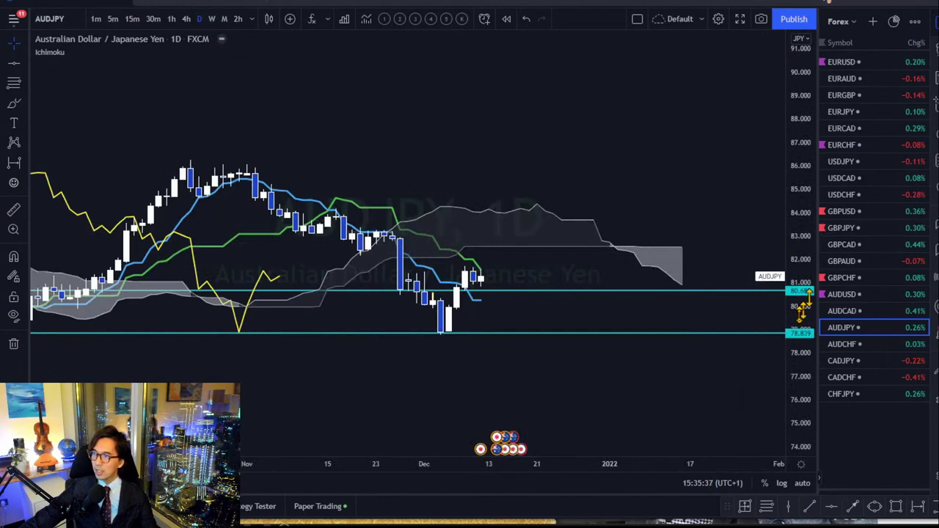
drag(800, 385, 778, 275)
drag(645, 309, 652, 296)
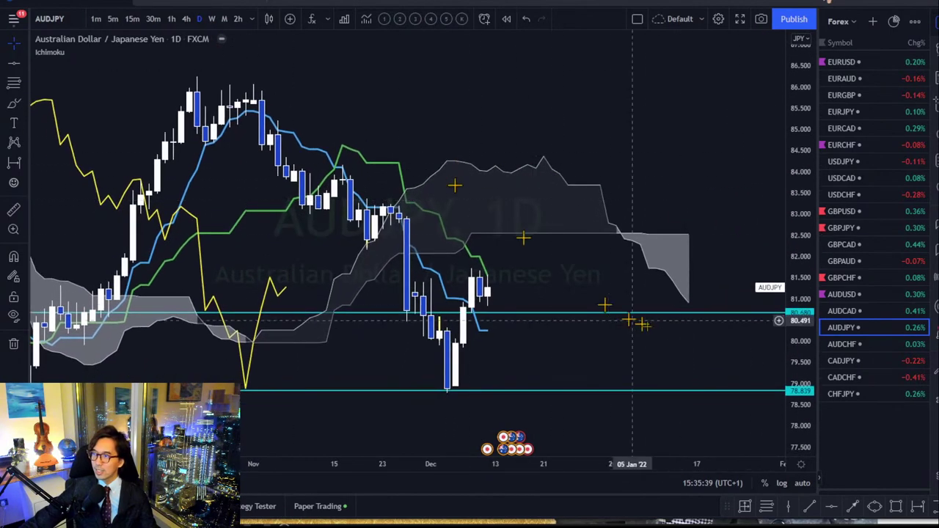
Step: Flag AUDJPY red, sketch and clear red downward arrows, then load AUDCHF
click(825, 329)
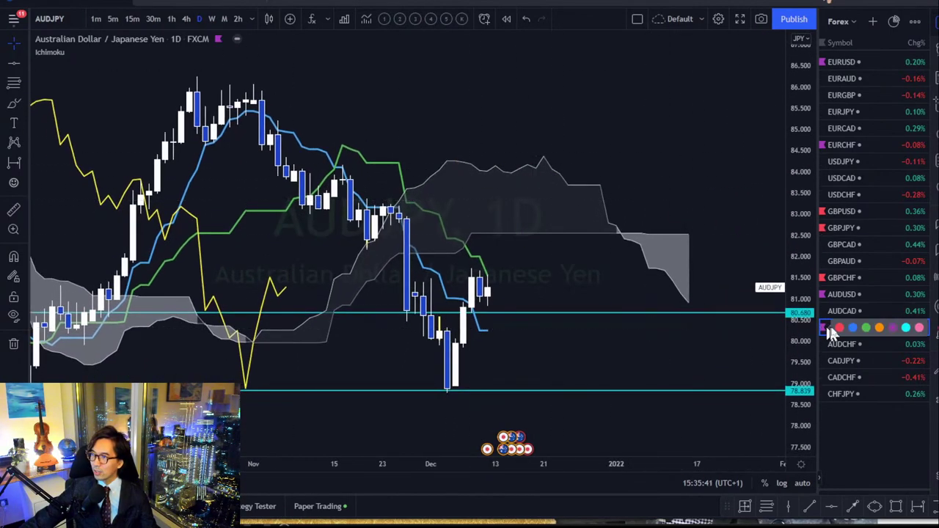
click(839, 328)
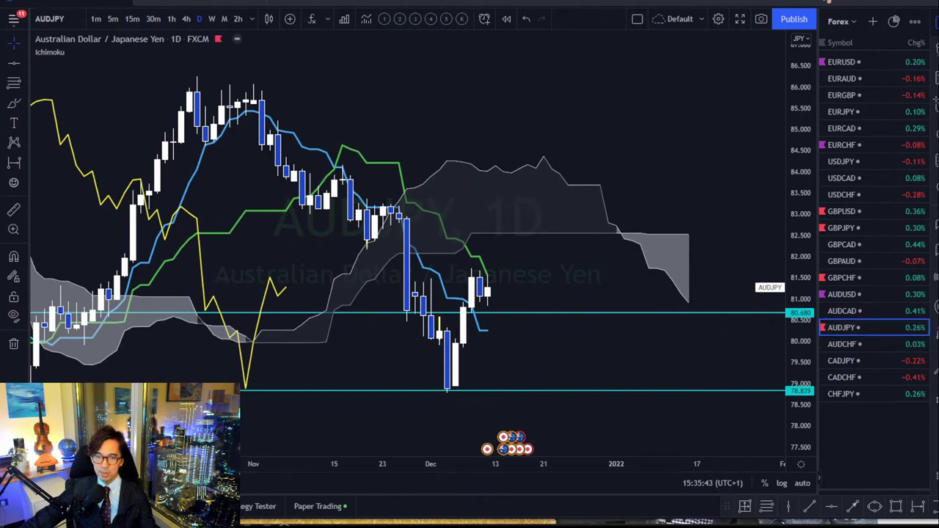
mouse_move(649, 243)
mouse_down()
mouse_move(719, 276)
mouse_move(727, 293)
mouse_up()
mouse_move(484, 242)
mouse_down()
mouse_move(521, 276)
mouse_move(506, 292)
mouse_move(522, 314)
mouse_move(522, 345)
mouse_up()
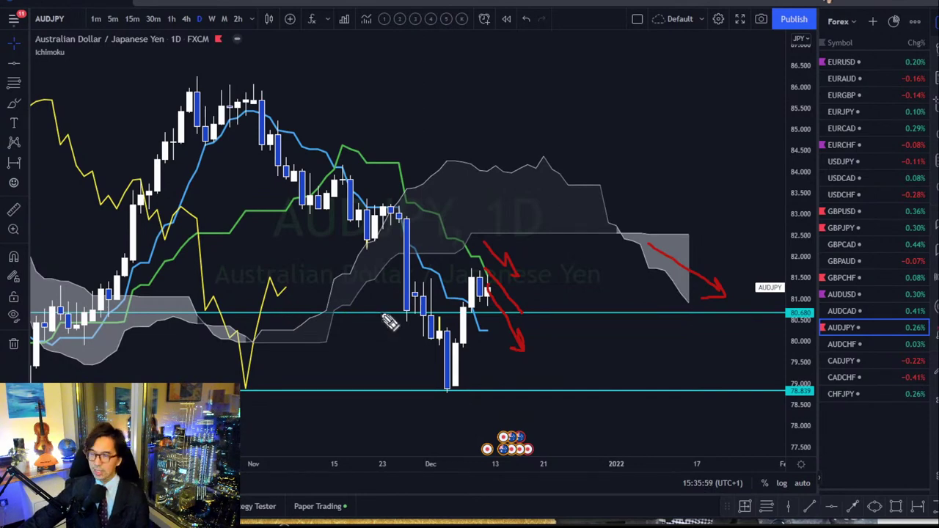
key(Escape)
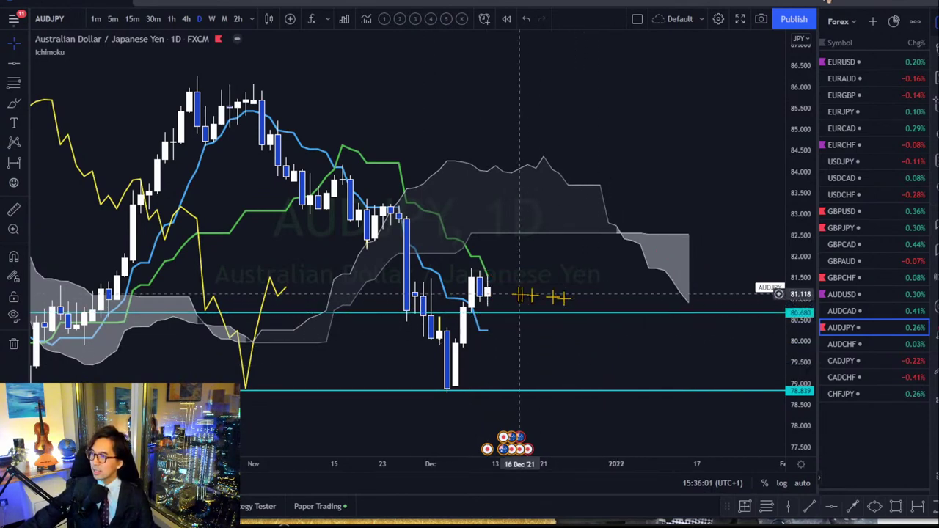
click(830, 343)
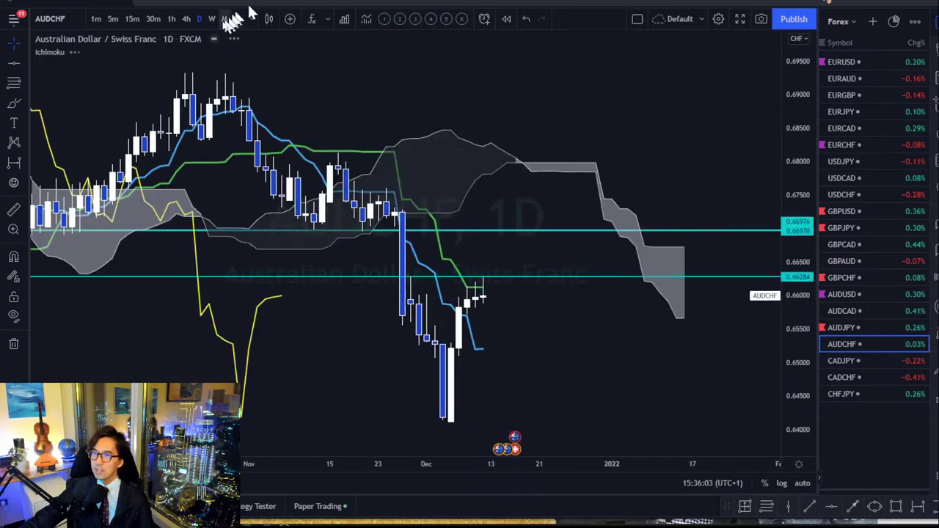
click(211, 18)
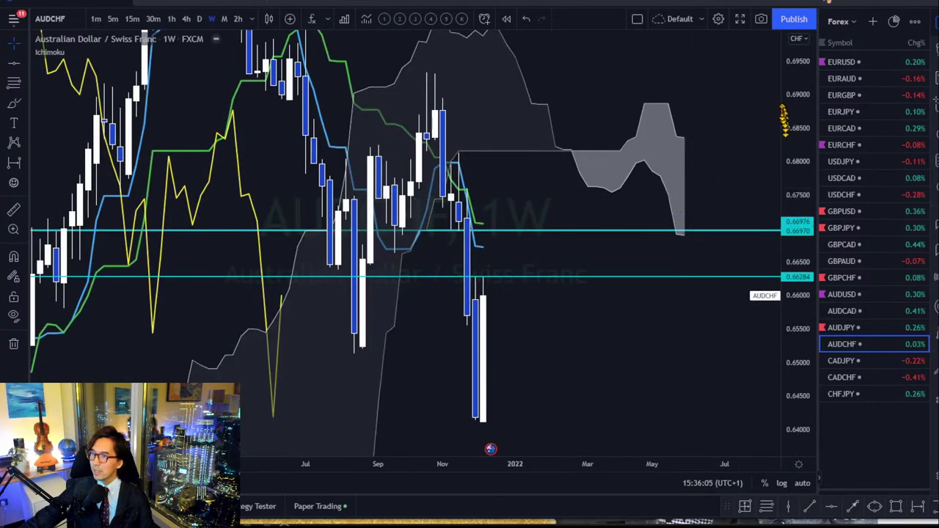
drag(784, 73, 798, 176)
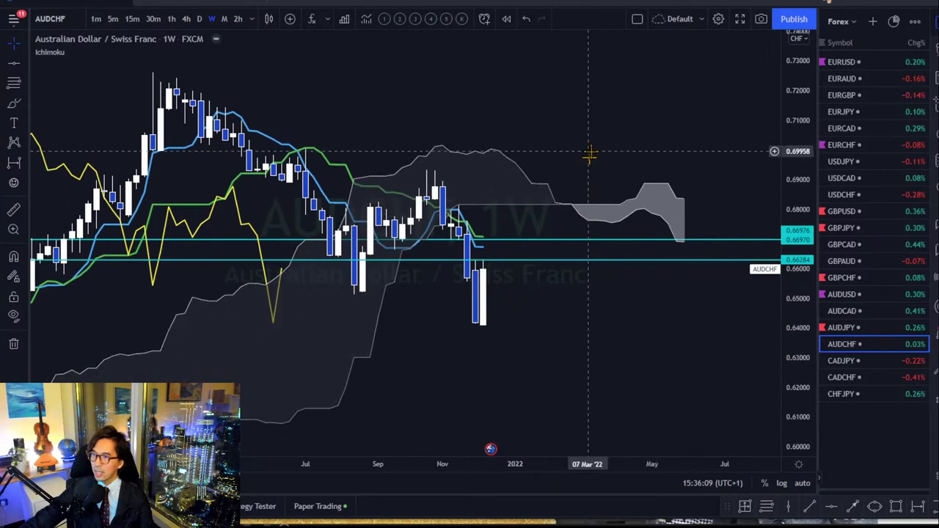
drag(592, 155, 551, 146)
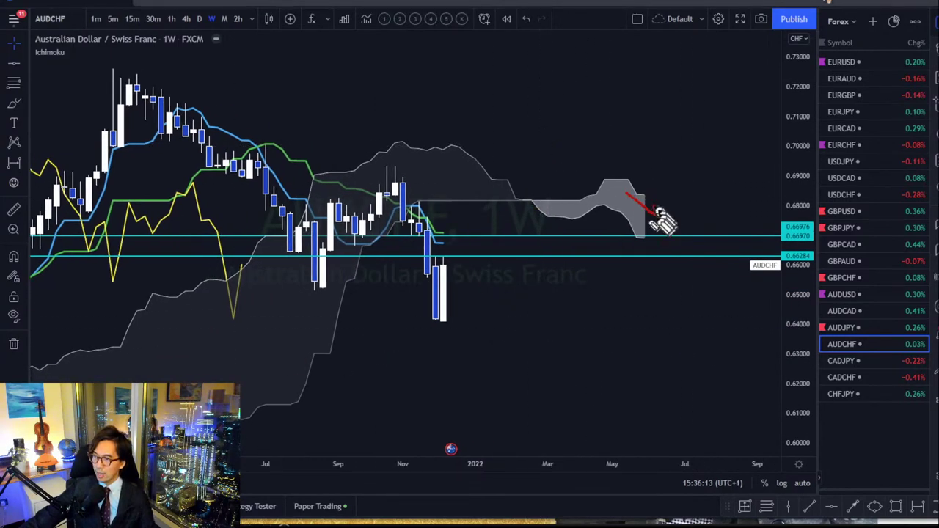
drag(660, 217, 647, 218)
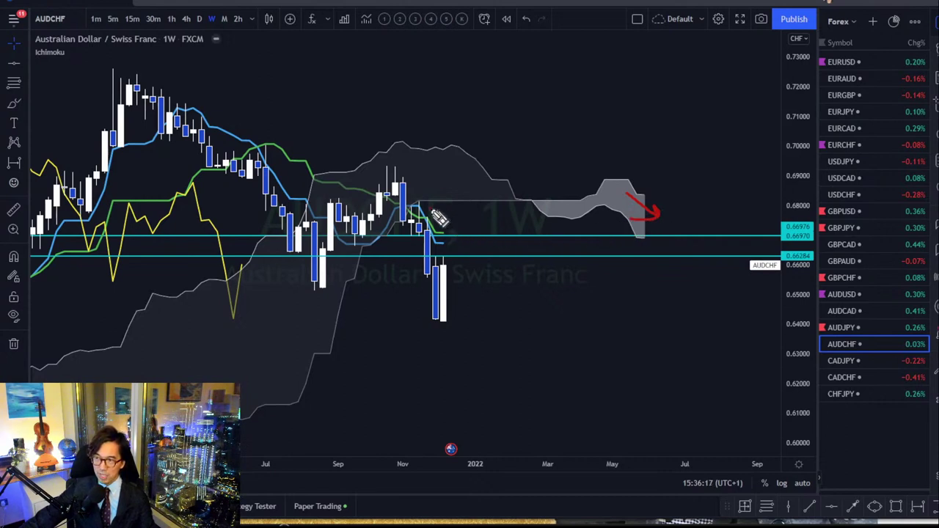
drag(434, 213, 459, 220)
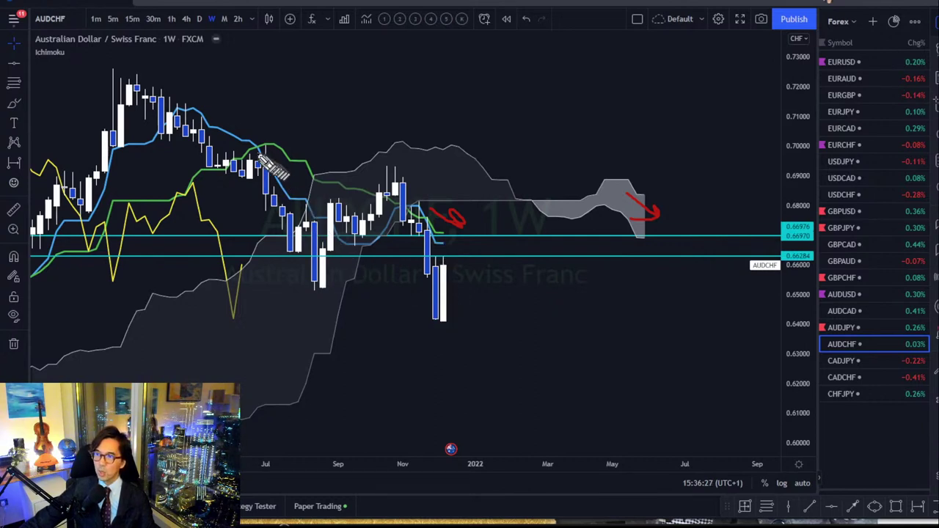
mouse_move(250, 145)
mouse_down()
mouse_move(324, 274)
mouse_move(388, 176)
mouse_move(439, 317)
mouse_move(472, 352)
mouse_move(461, 345)
mouse_up()
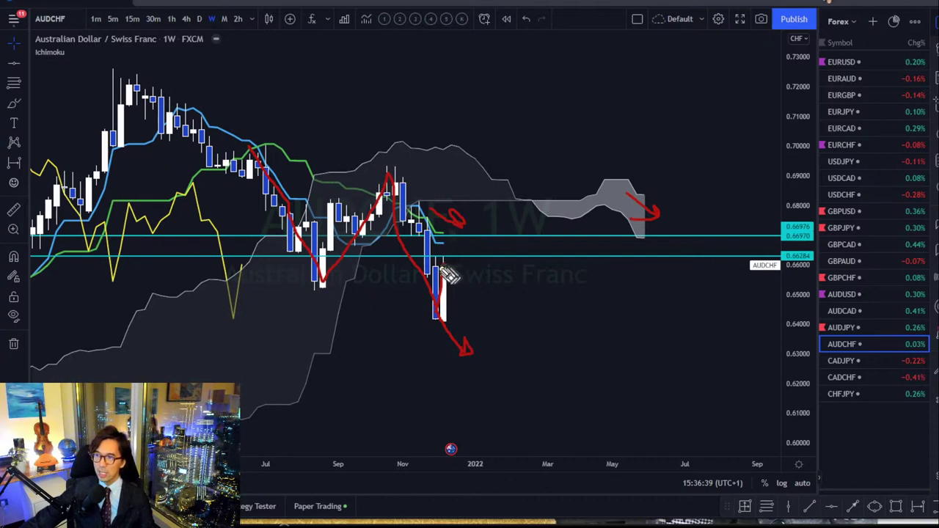
mouse_move(441, 273)
mouse_down()
mouse_move(460, 240)
mouse_move(528, 301)
mouse_move(523, 323)
mouse_move(537, 342)
mouse_up()
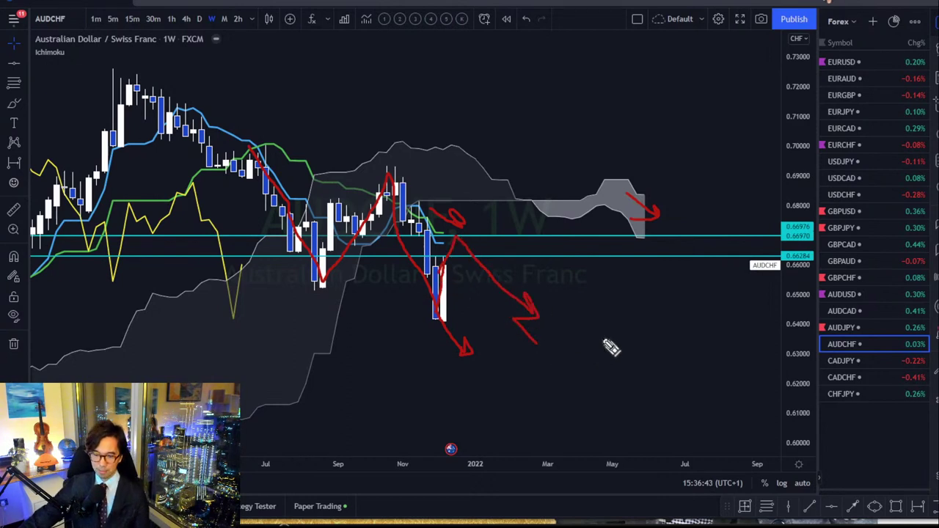
key(e)
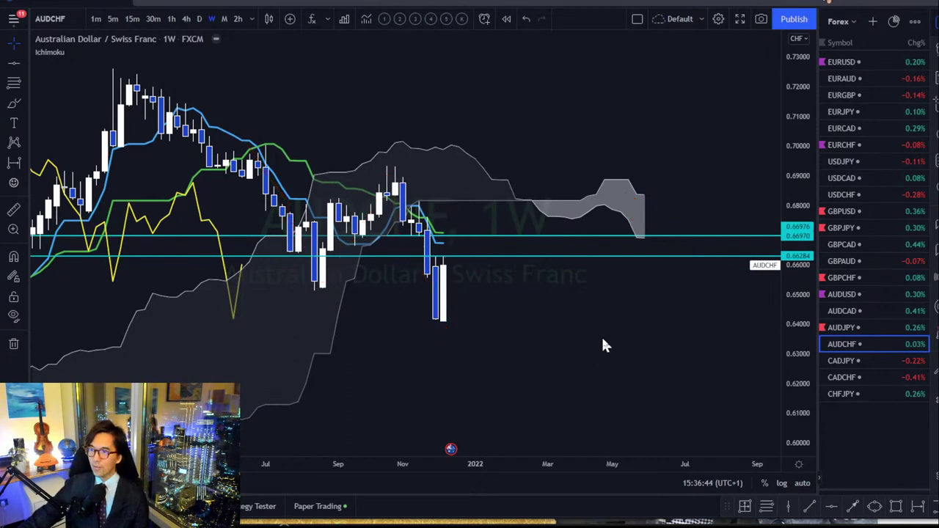
Step: Show AUDCHF daily with stretched candles and a short red stroke near the latest bars
click(199, 18)
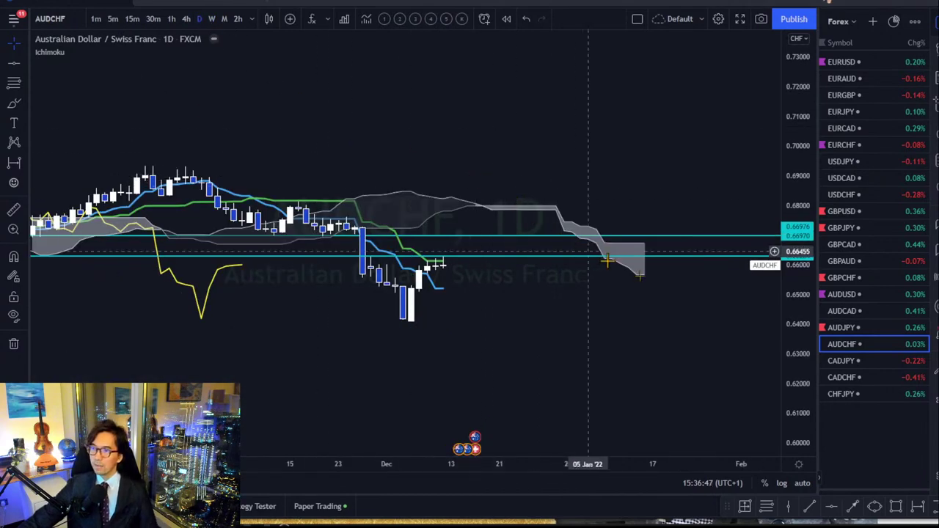
drag(786, 391, 788, 264)
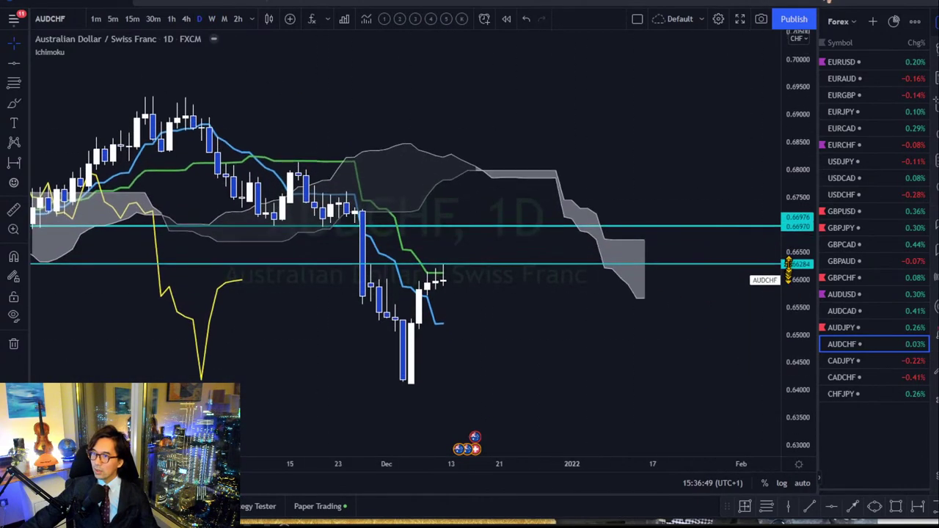
drag(698, 168, 720, 126)
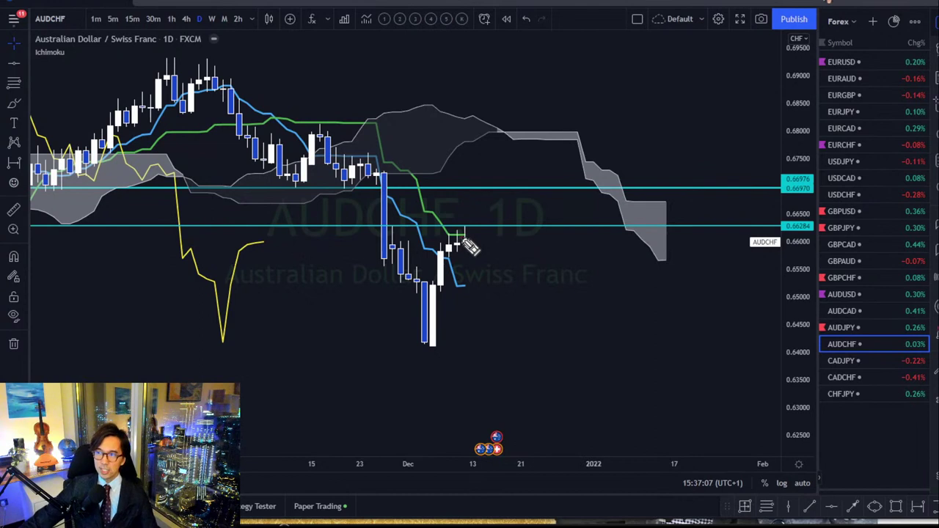
mouse_move(463, 240)
mouse_down()
mouse_move(495, 209)
mouse_move(487, 217)
mouse_up()
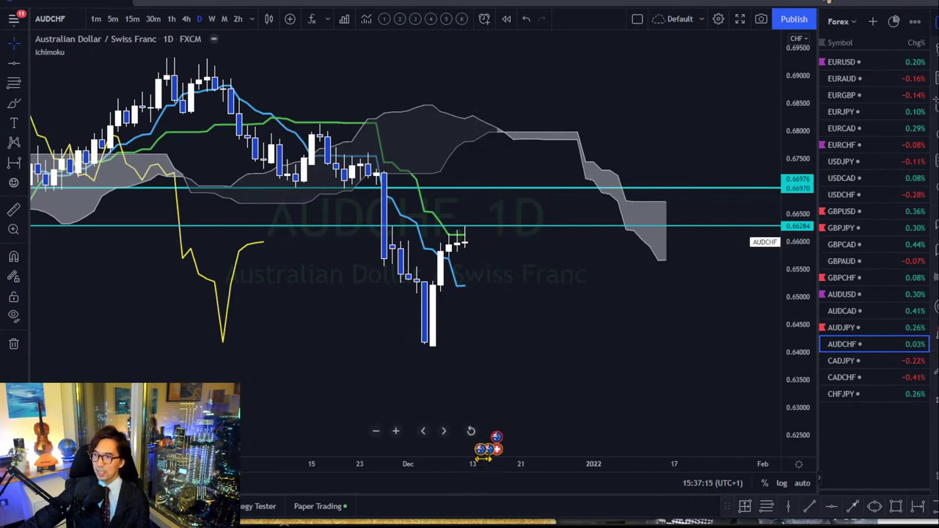
Step: Widen the watchlist, recentre the candles, add a horizontal line at 0.65809, and sketch a red stroke
scroll(440, 433, up, 3)
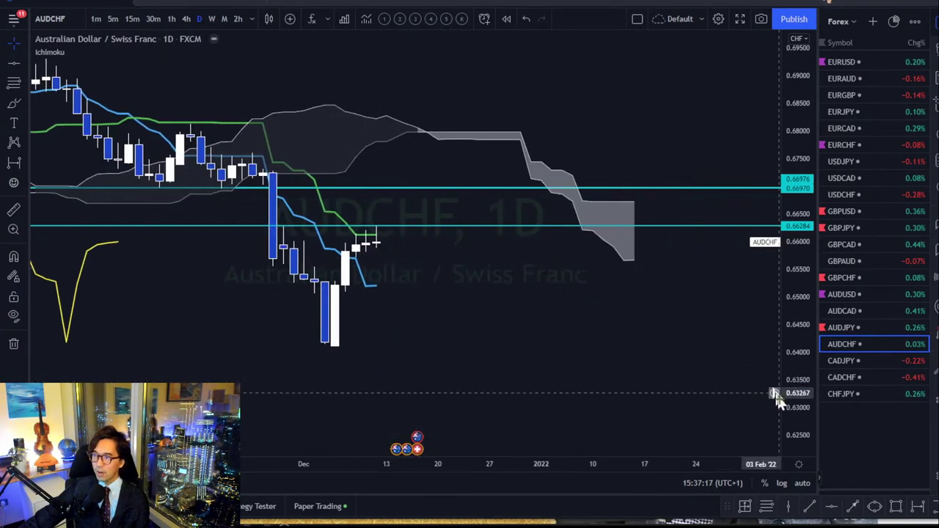
drag(817, 334, 807, 331)
drag(602, 291, 691, 309)
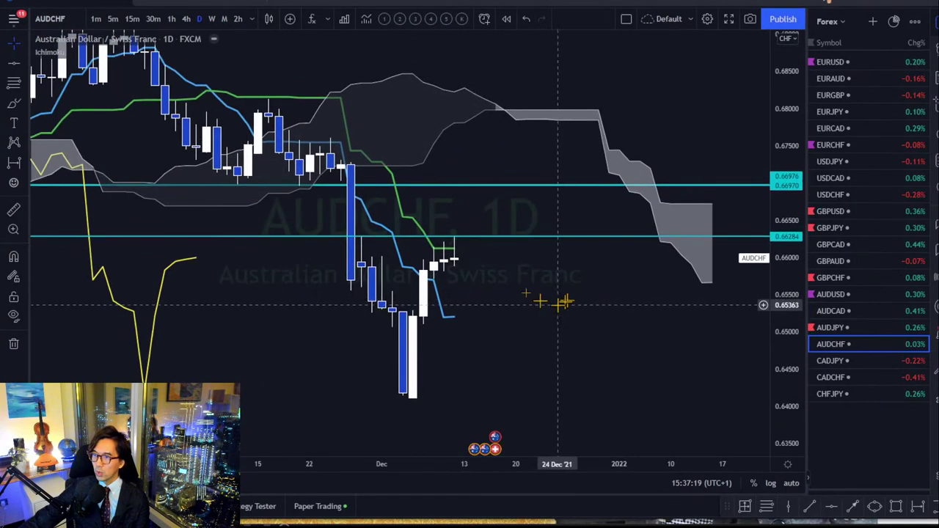
click(822, 499)
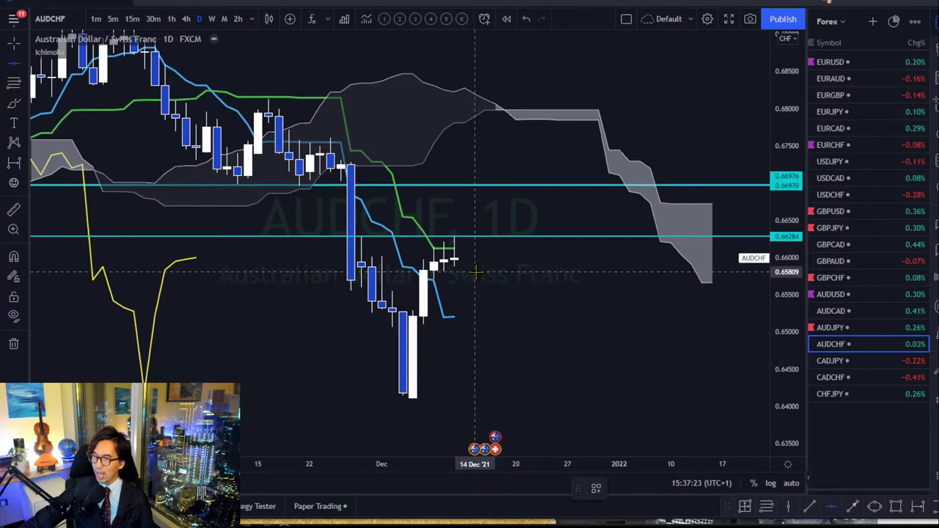
click(474, 271)
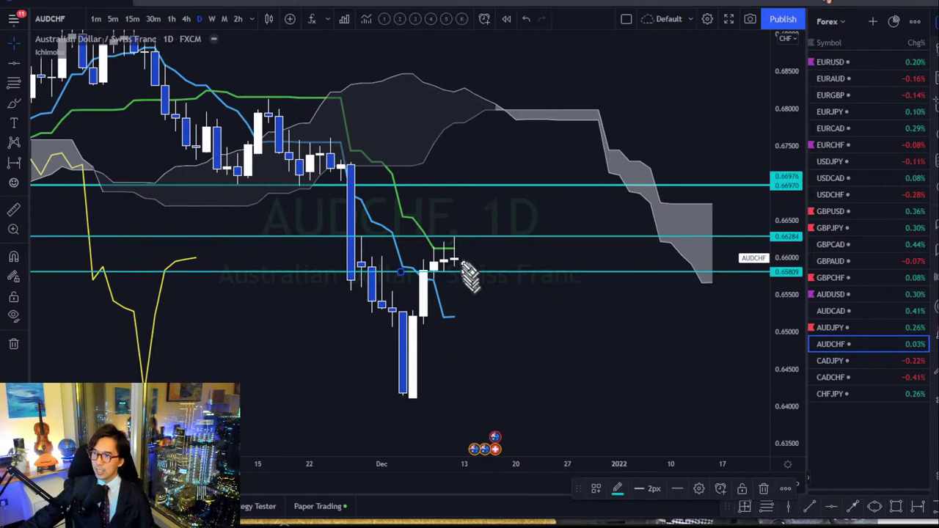
drag(460, 259, 495, 315)
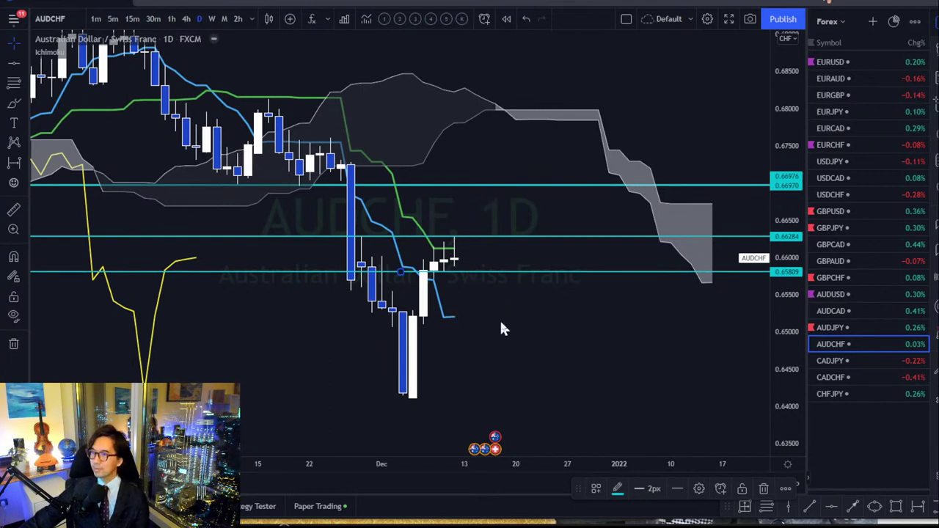
Step: Load CADJPY, glance at the weekly view, then show it daily with stretched candles
click(826, 362)
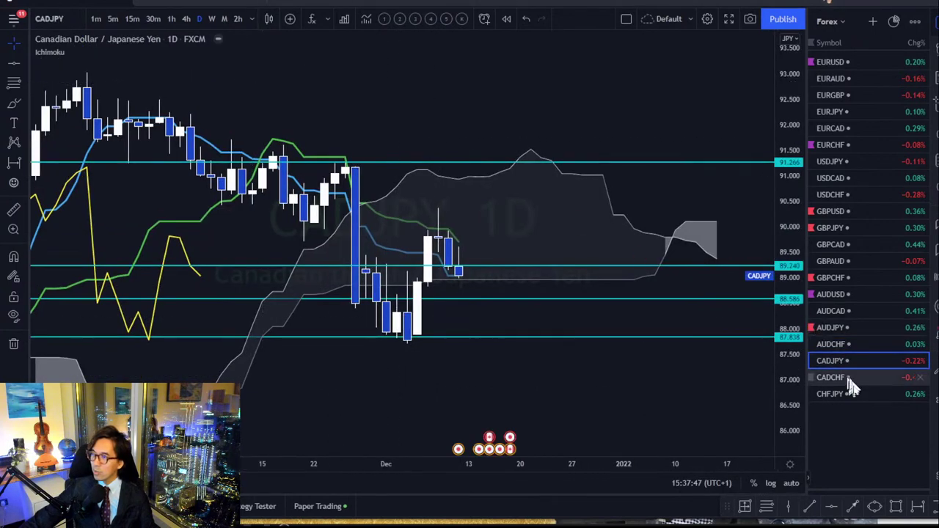
click(211, 18)
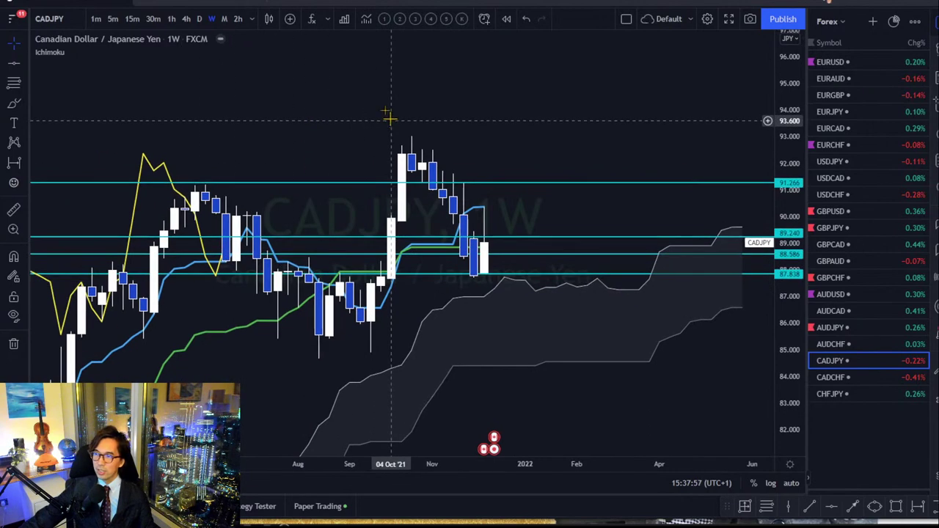
click(199, 20)
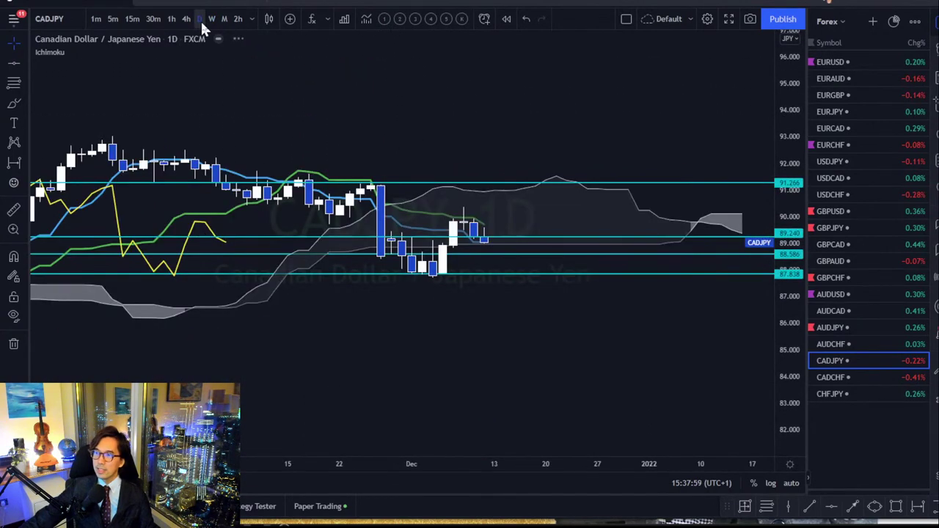
drag(792, 396, 815, 272)
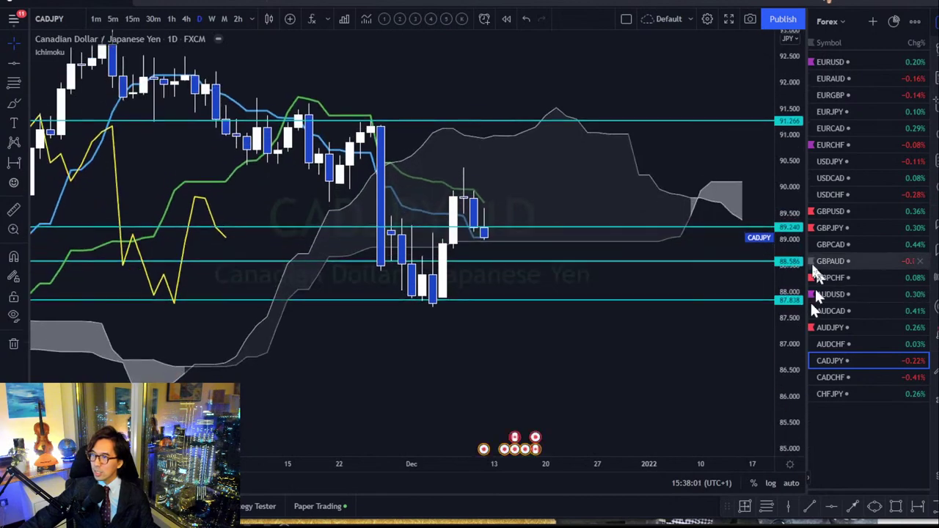
drag(591, 171, 587, 179)
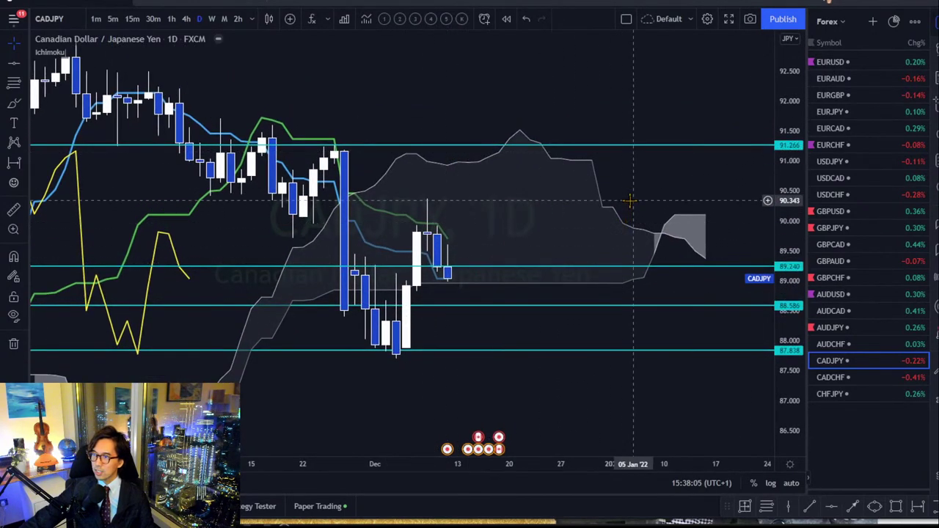
Step: Load CADCHF on the weekly timeframe with a compressed price scale, panned right
click(831, 378)
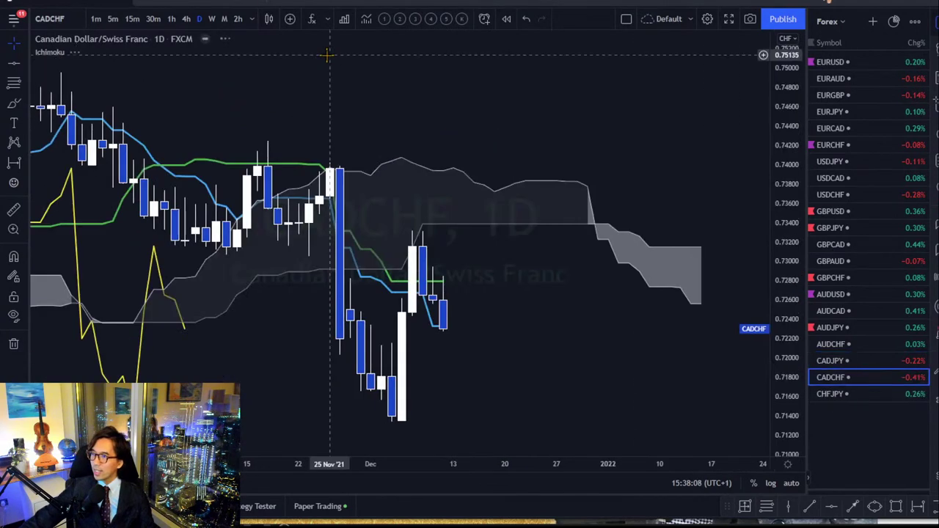
click(211, 18)
drag(789, 110, 788, 183)
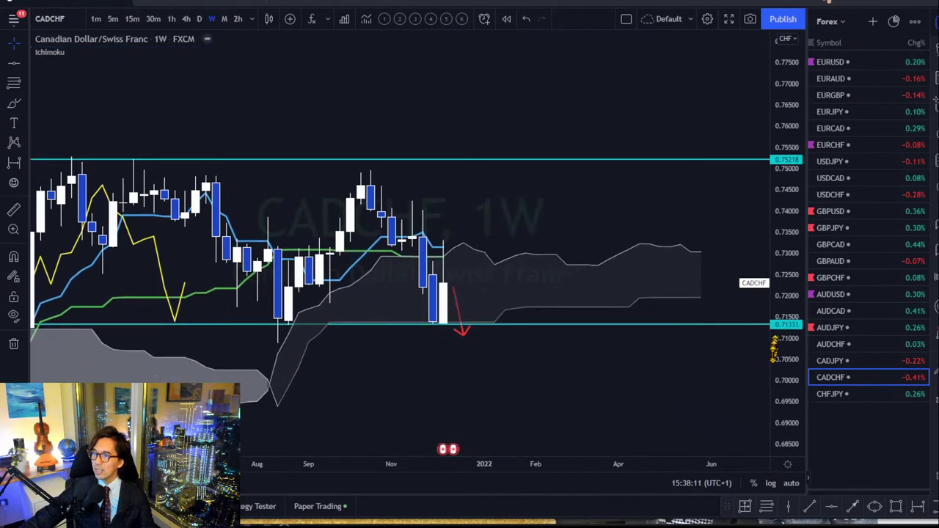
drag(518, 216, 547, 209)
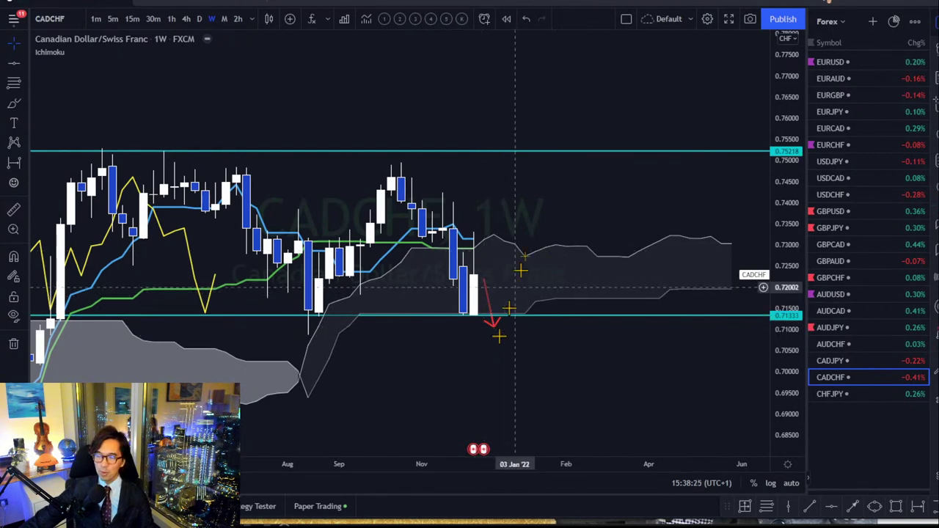
Step: On the daily chart, sketch red projections and an S by the 0.71333 support, then clear them
click(199, 18)
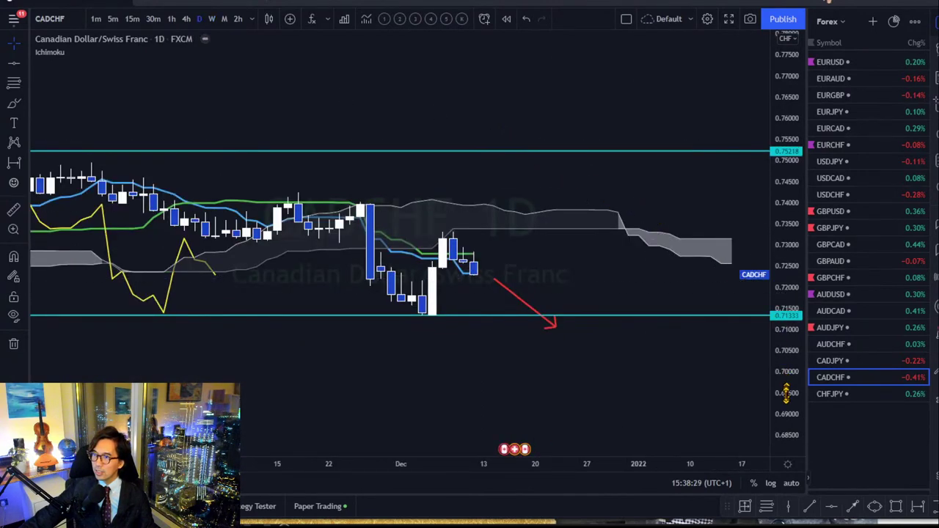
drag(786, 404, 781, 334)
drag(693, 251, 635, 234)
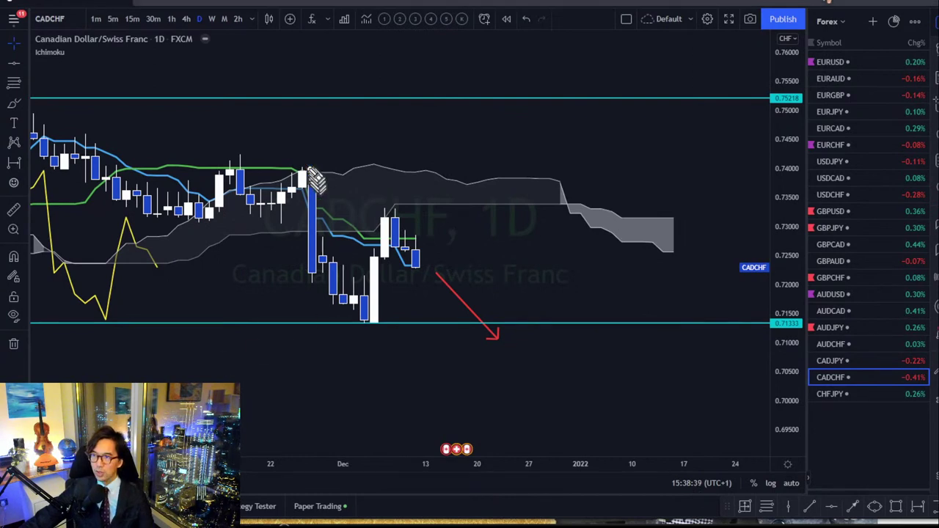
mouse_move(307, 166)
mouse_down()
mouse_move(356, 315)
mouse_move(389, 214)
mouse_move(479, 336)
mouse_up()
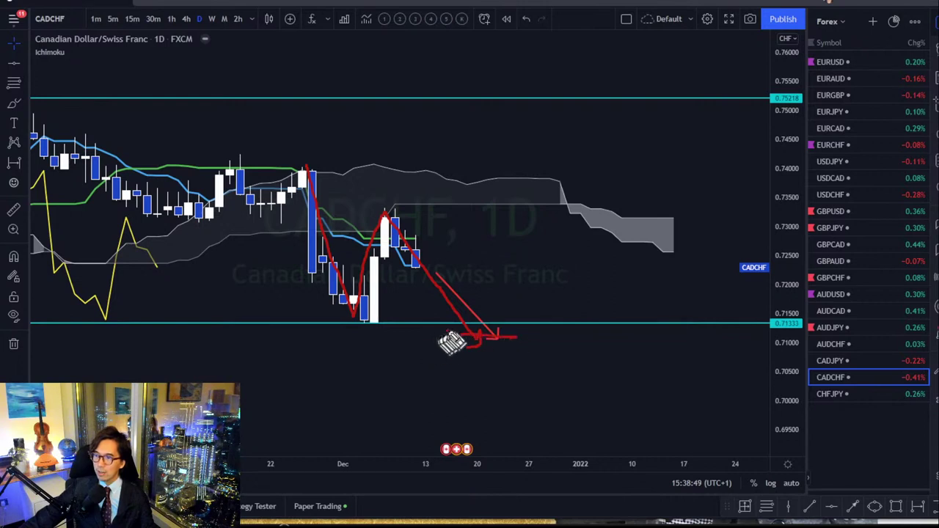
drag(445, 332, 425, 361)
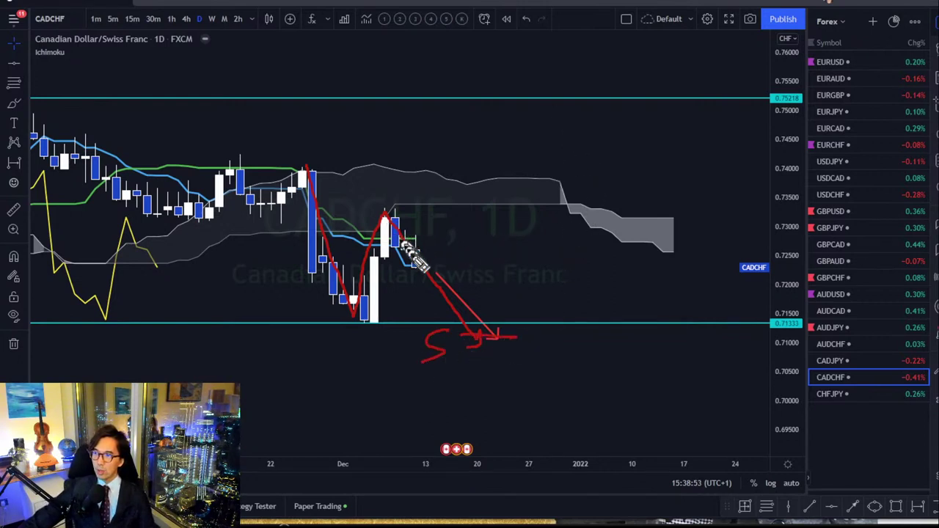
drag(414, 266, 465, 189)
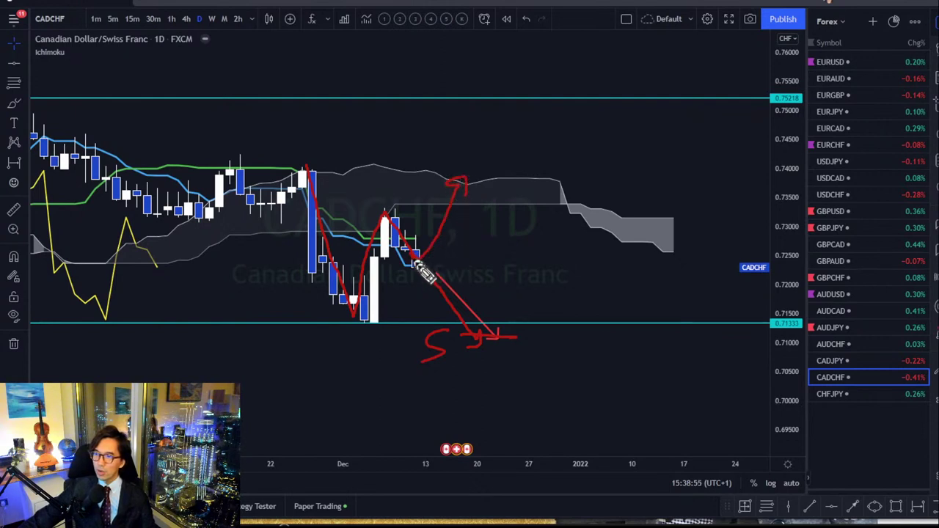
drag(433, 275, 515, 268)
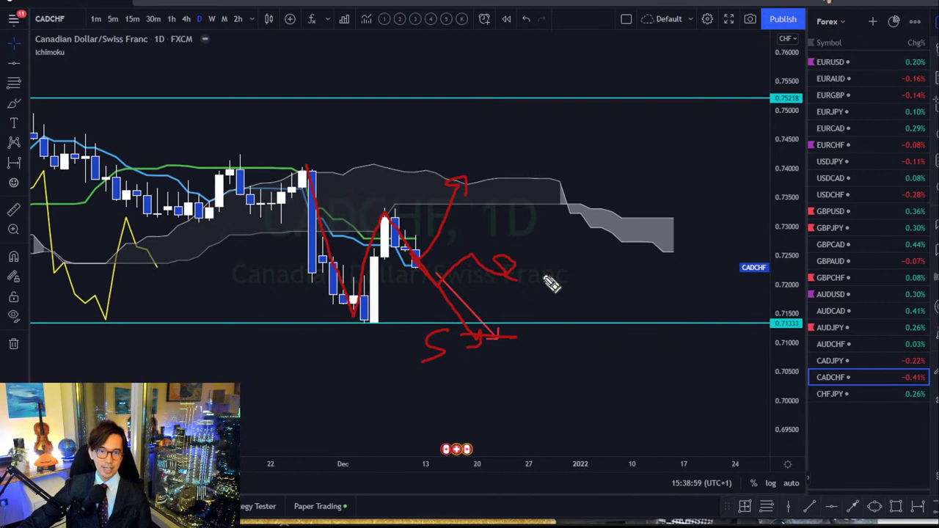
key(Escape)
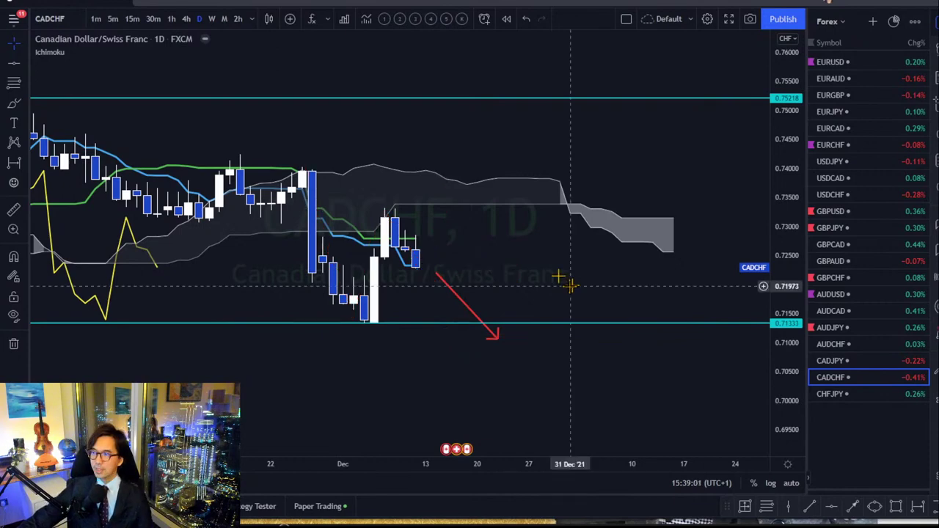
Step: Show CHFJPY weekly with the cloud in view, sketch red arrows and a circle, then clear them
click(843, 397)
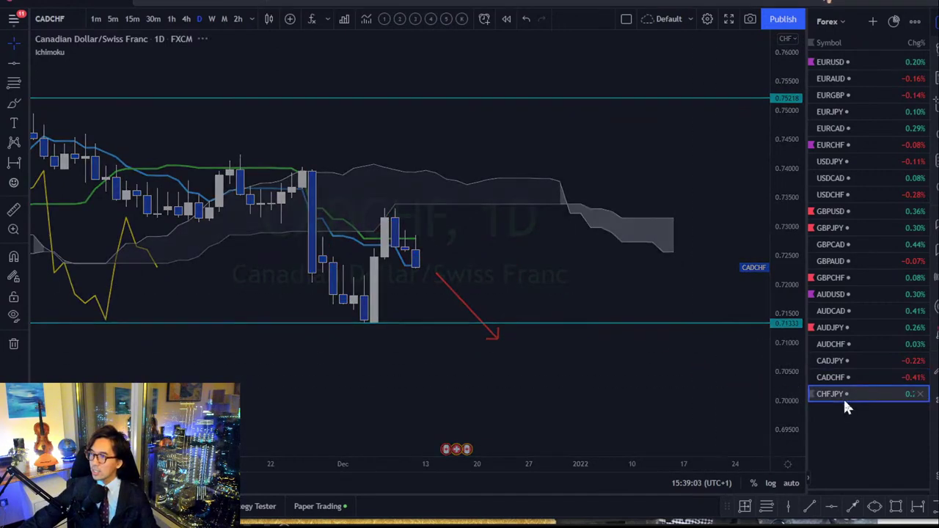
click(212, 18)
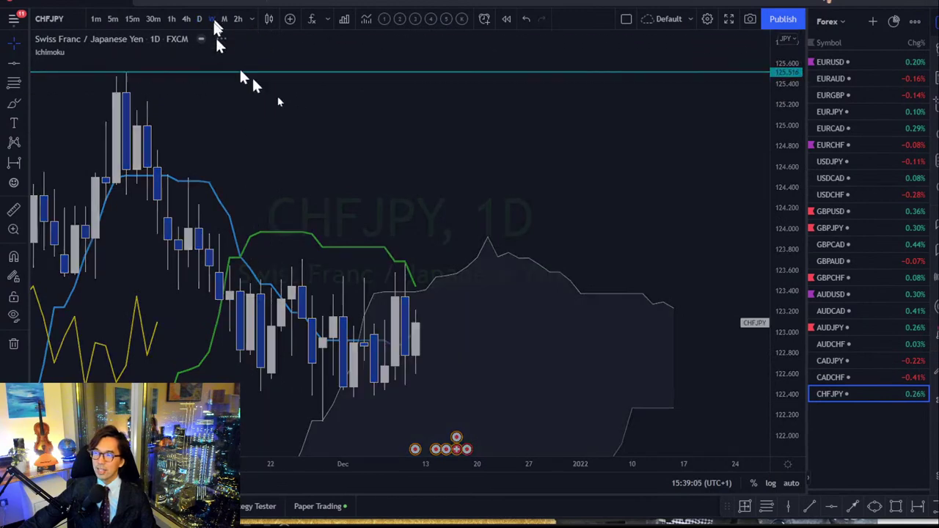
drag(785, 123, 633, 199)
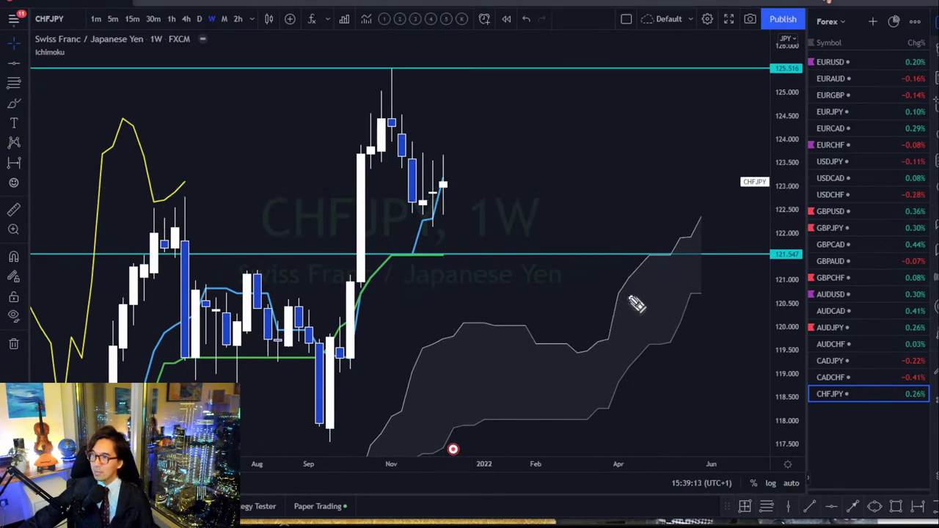
mouse_move(629, 296)
mouse_down()
mouse_move(685, 224)
mouse_move(697, 248)
mouse_up()
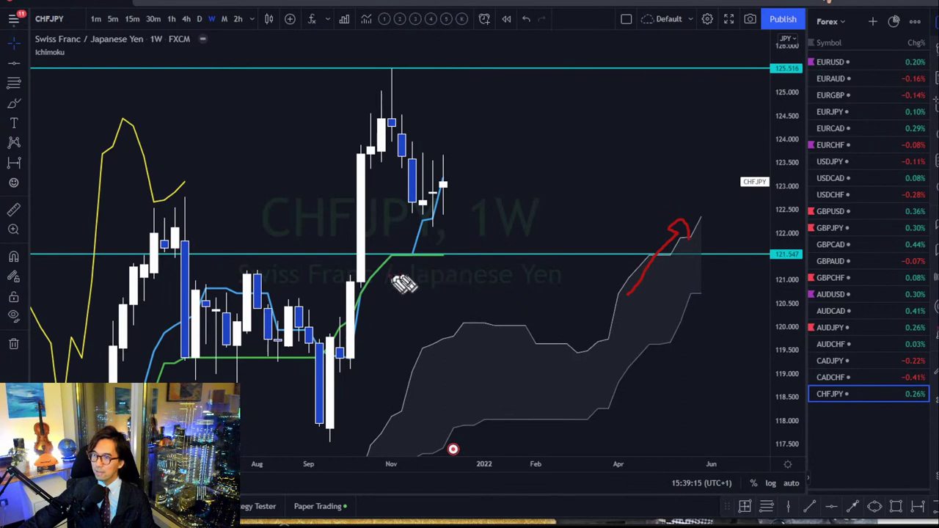
drag(390, 276, 455, 272)
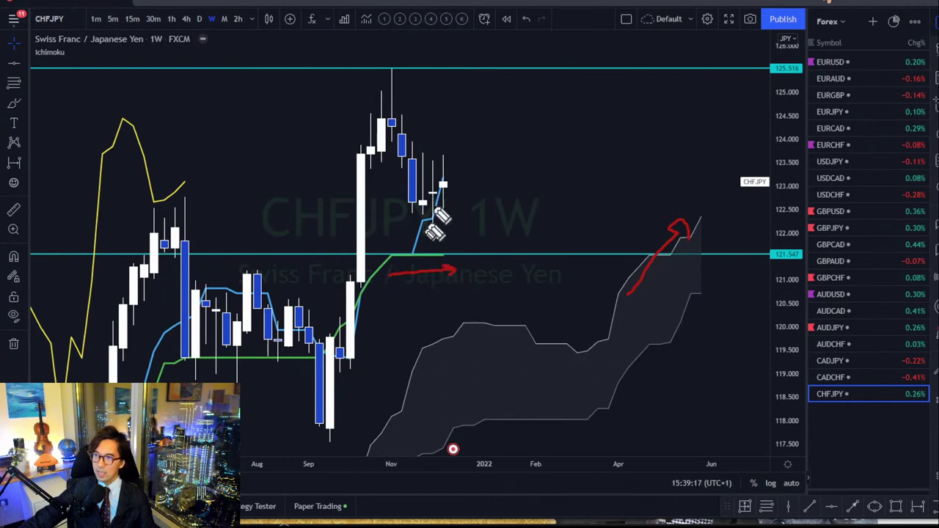
drag(188, 162, 197, 188)
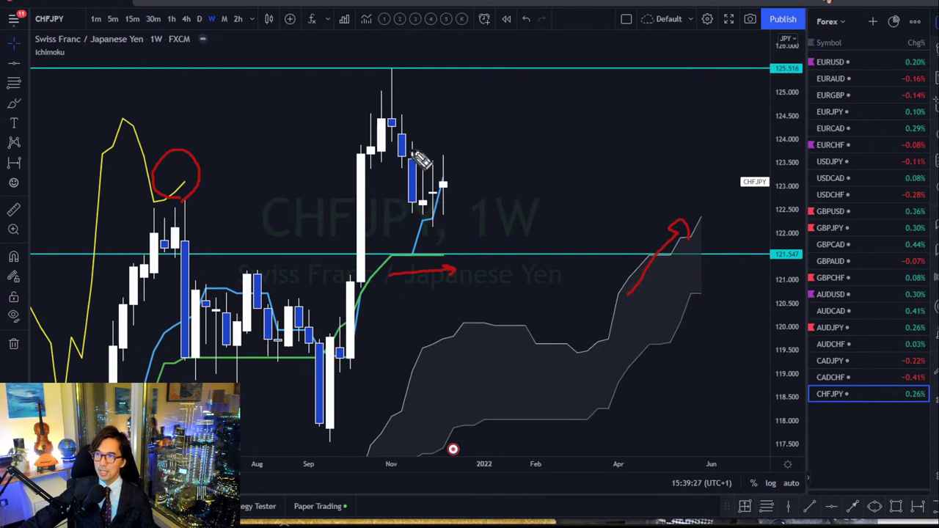
key(e)
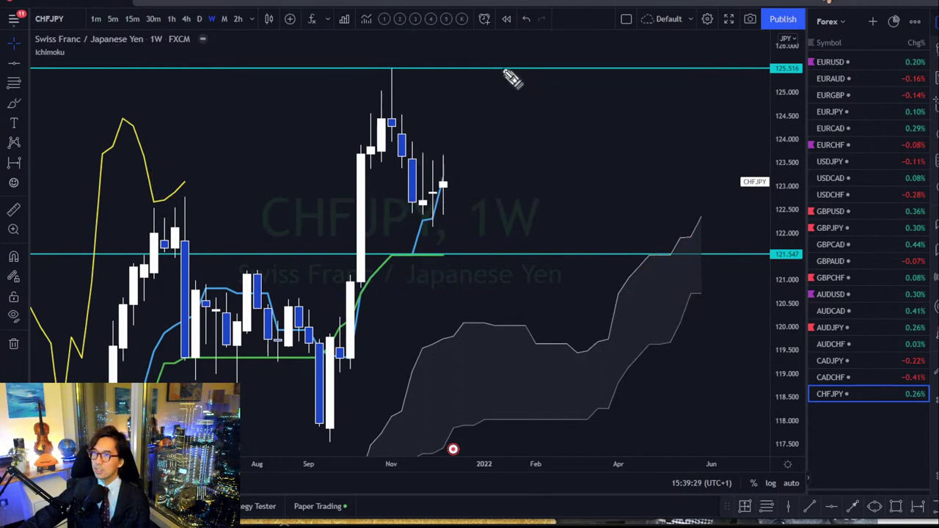
Step: Lower the upper level to about 123.7, add a red upward arrow past it, and view daily
drag(498, 70, 495, 153)
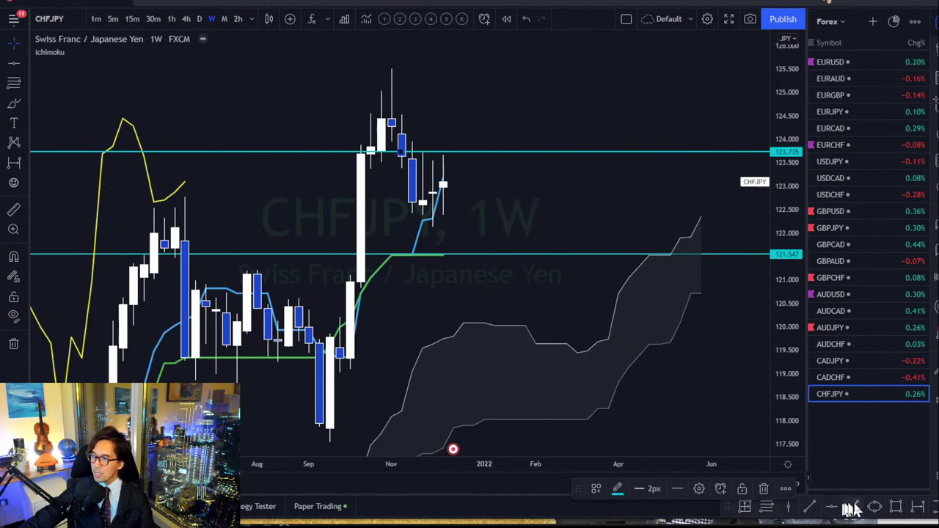
click(455, 157)
mouse_move(455, 157)
mouse_down()
mouse_move(440, 126)
mouse_move(441, 157)
mouse_up()
click(852, 506)
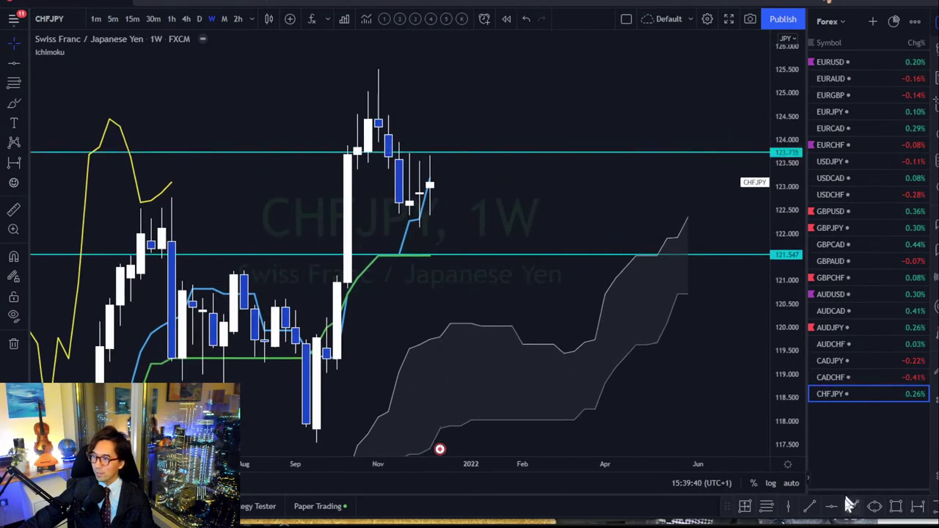
click(440, 162)
click(458, 119)
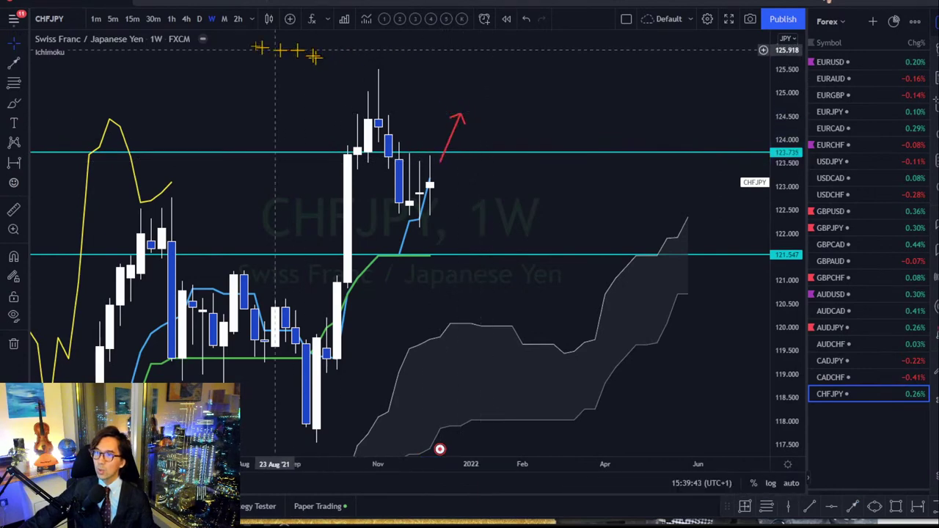
click(197, 18)
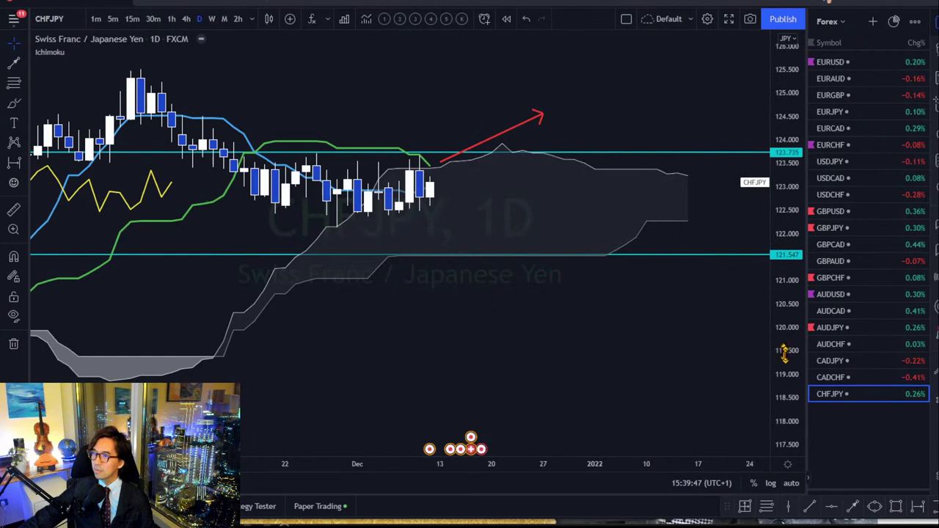
Step: Draw red rising freehand strokes from CHFJPY's last candle and an earlier pullback, then erase them
mouse_move(784, 354)
mouse_down()
mouse_move(784, 397)
mouse_move(783, 345)
mouse_up()
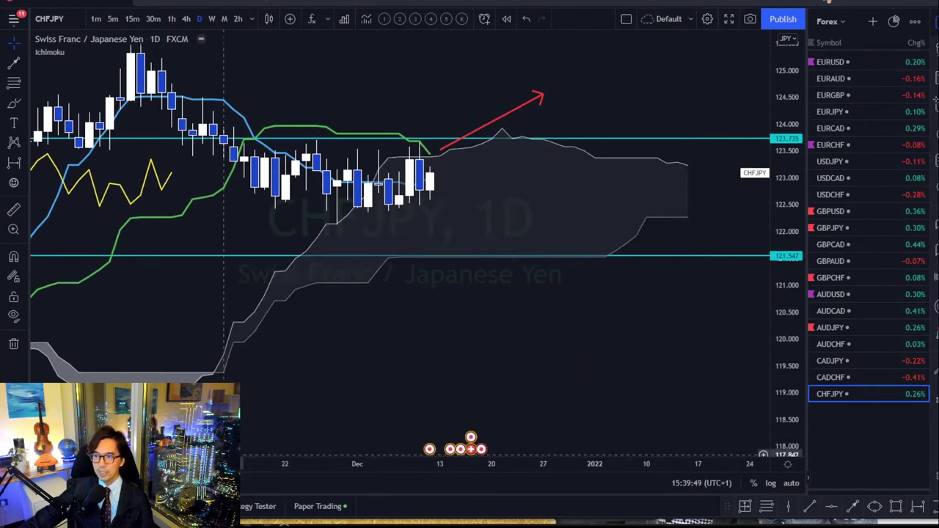
scroll(224, 455, down, 3)
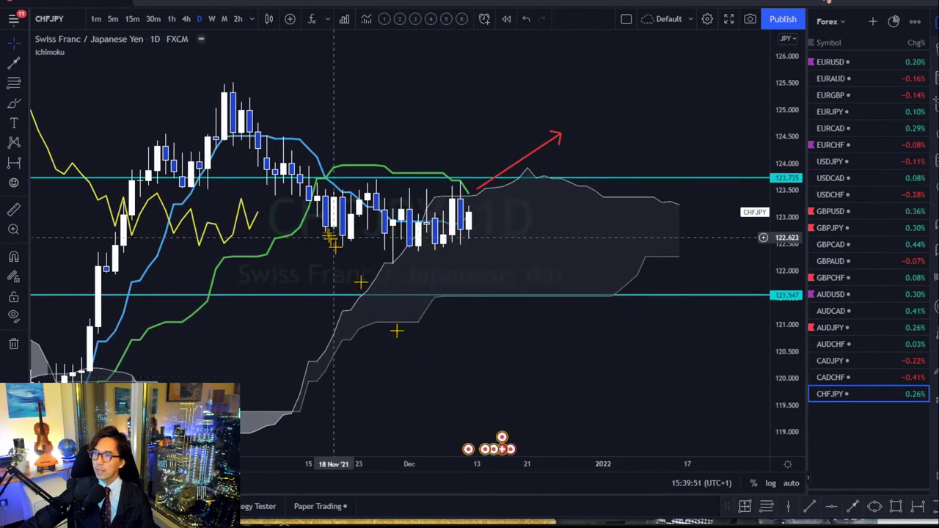
click(473, 187)
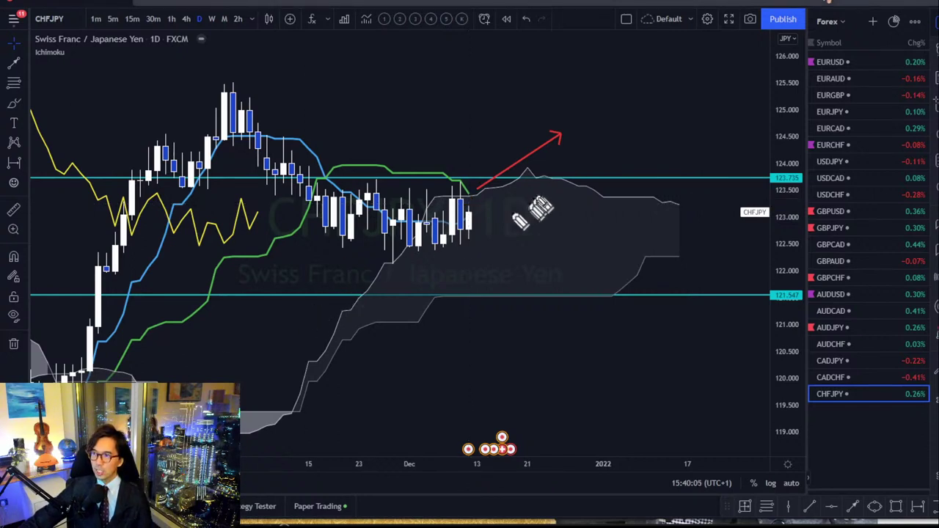
mouse_move(476, 213)
mouse_down()
mouse_move(514, 151)
mouse_move(522, 156)
mouse_up()
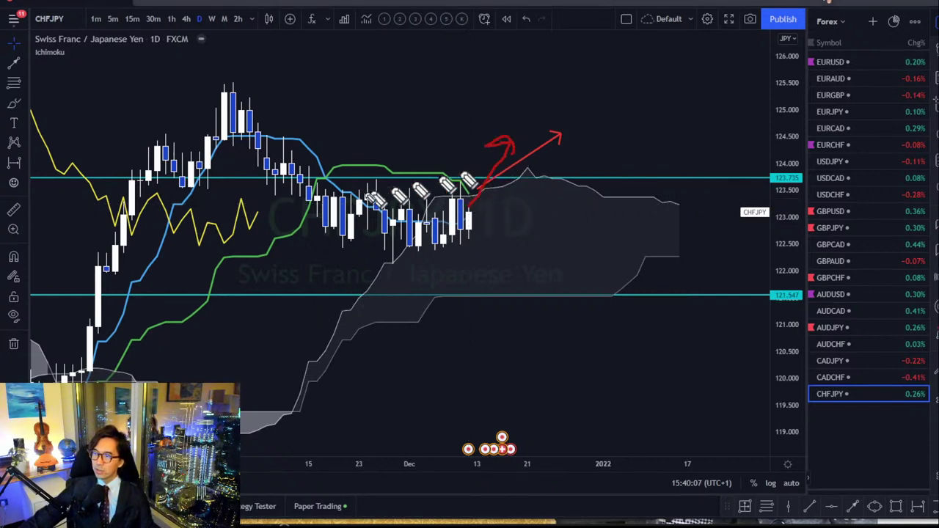
mouse_move(253, 208)
mouse_down()
mouse_move(304, 163)
mouse_move(314, 157)
mouse_move(318, 168)
mouse_up()
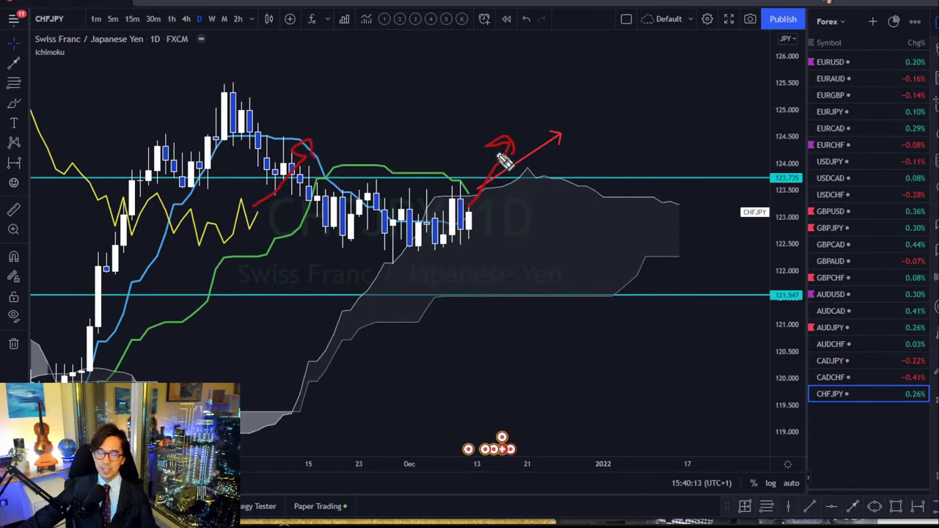
click(505, 162)
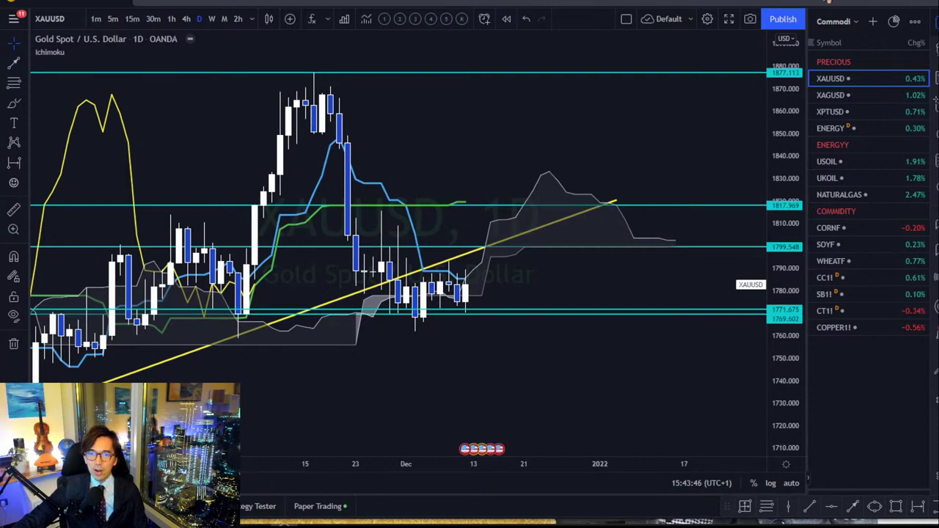
Step: Open AUDUSD from the Forex watchlist on weekly candles
click(842, 25)
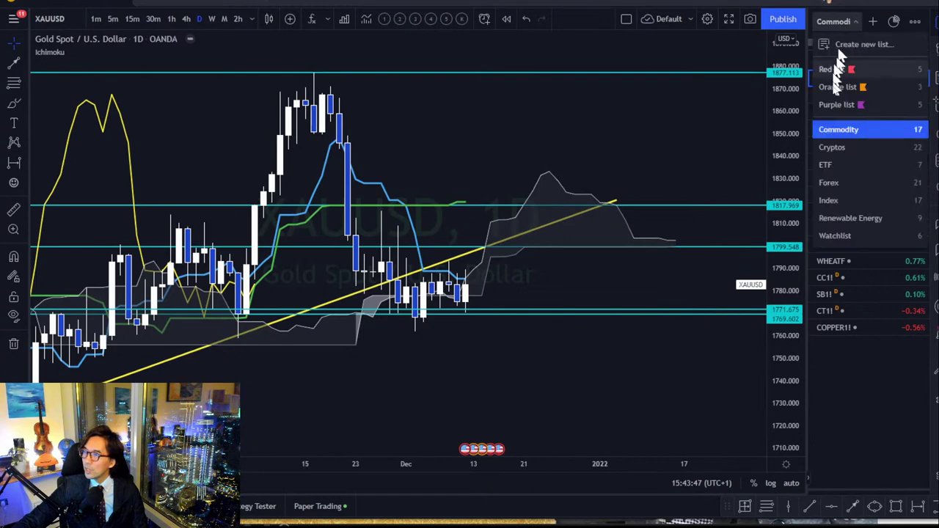
click(845, 181)
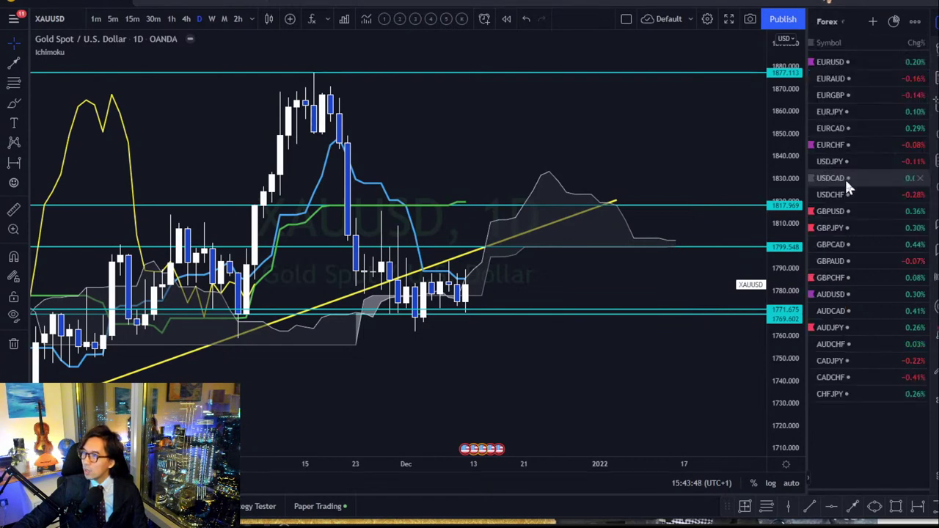
click(852, 293)
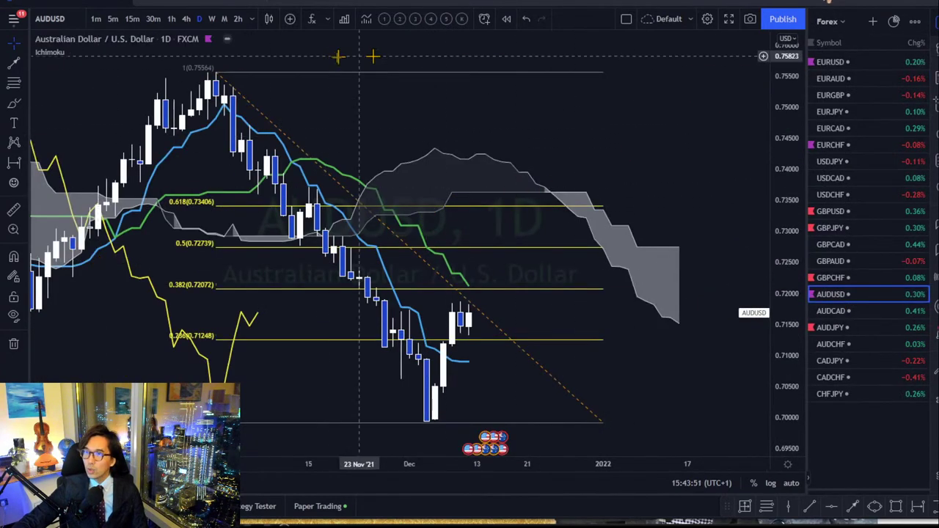
click(212, 19)
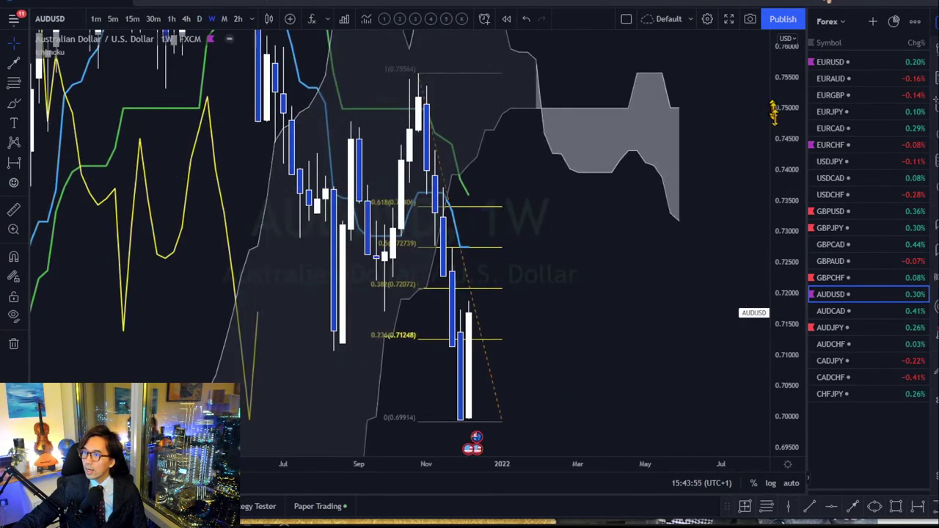
Step: Compress the price scale and pan to frame the Fibonacci levels and cloud
drag(773, 110, 534, 266)
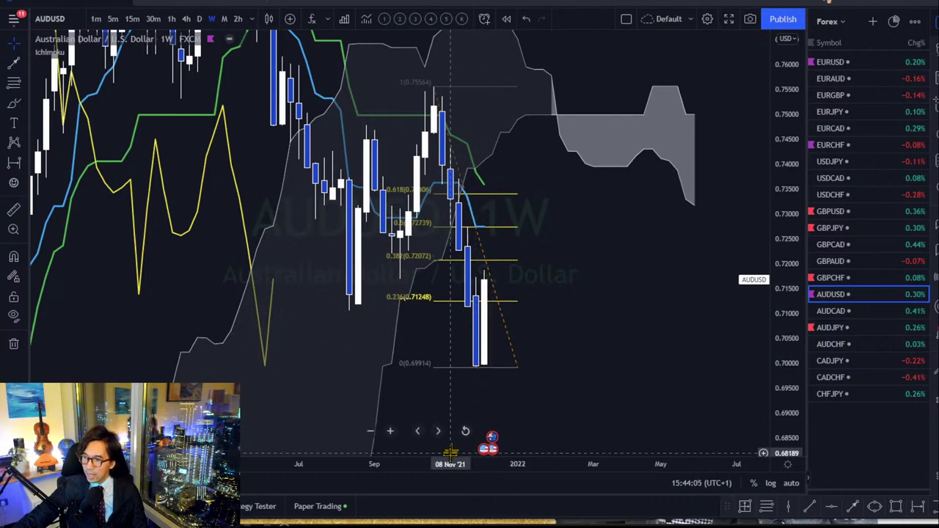
drag(450, 453, 293, 451)
scroll(294, 451, up, 3)
drag(432, 325, 570, 273)
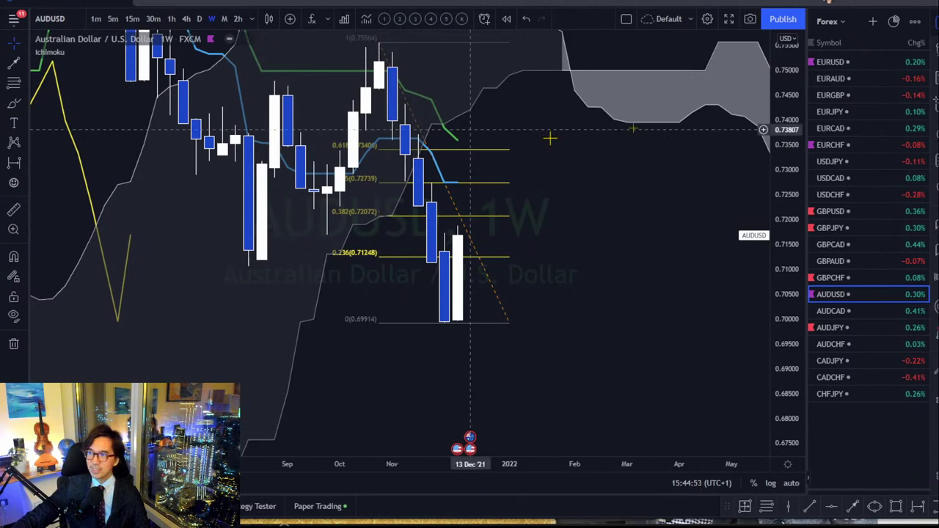
Step: Open gold XAUUSD from the Commodity watchlist and delete the cyan levels near 1877 and 1814.8
click(830, 21)
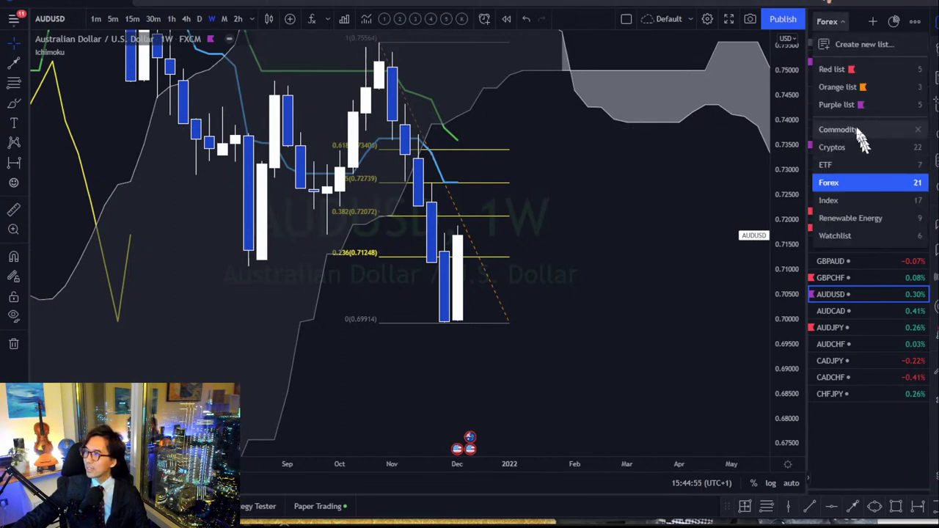
click(839, 129)
click(835, 80)
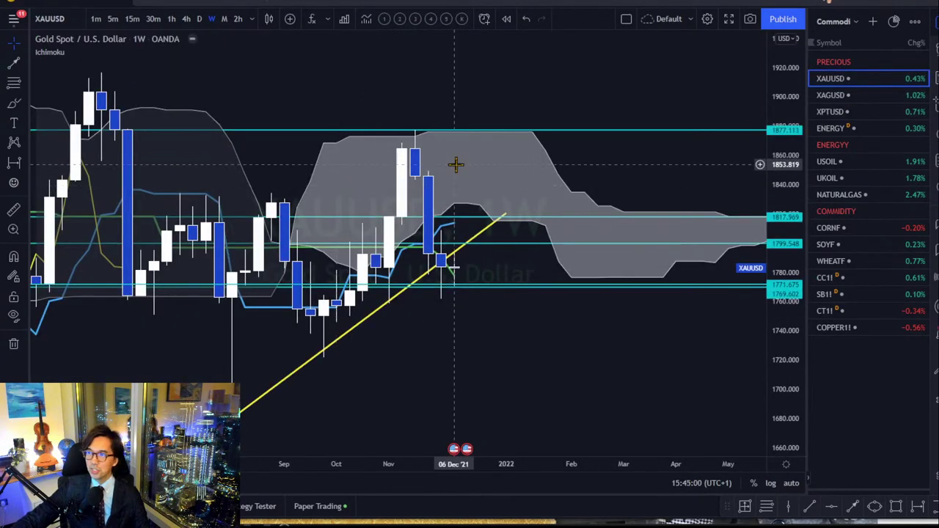
click(263, 133)
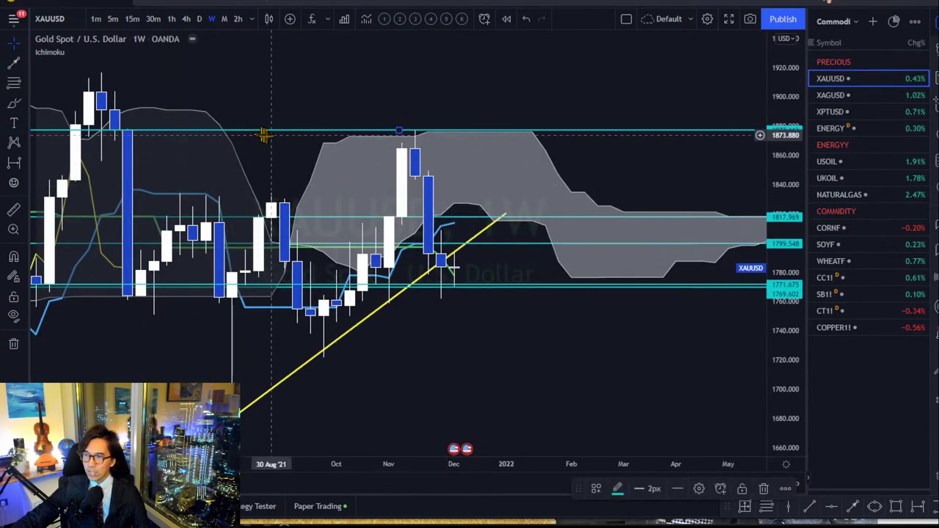
key(Delete)
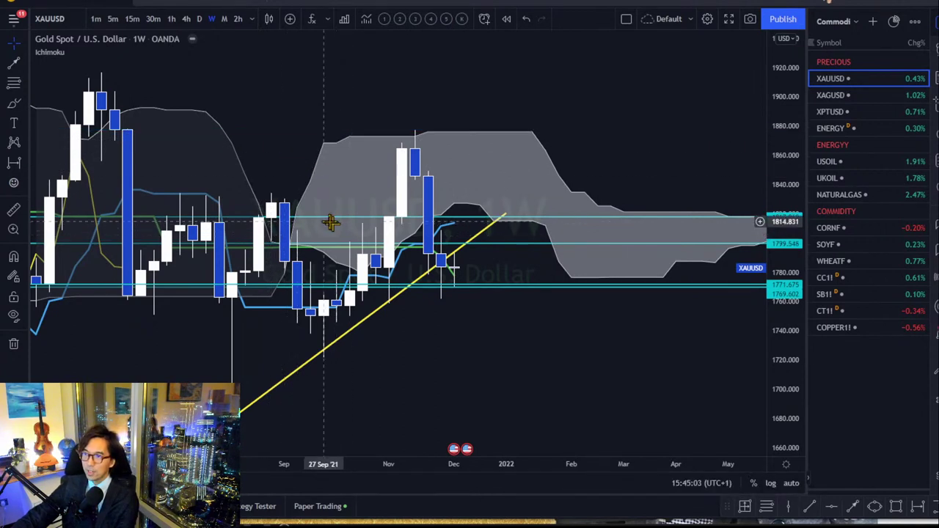
drag(328, 220, 392, 296)
key(Delete)
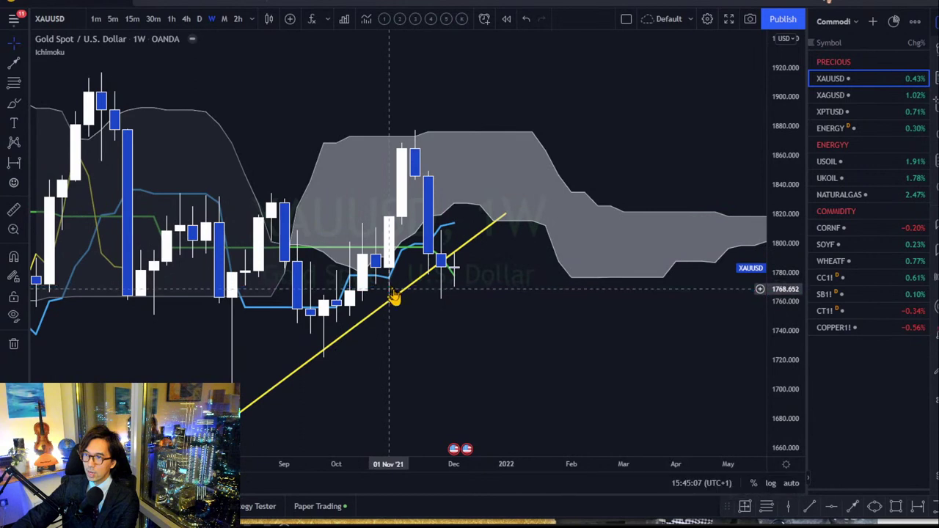
Step: Zoom out, pan and stretch the scale to show the yellow trendline and 2022 cloud
click(397, 299)
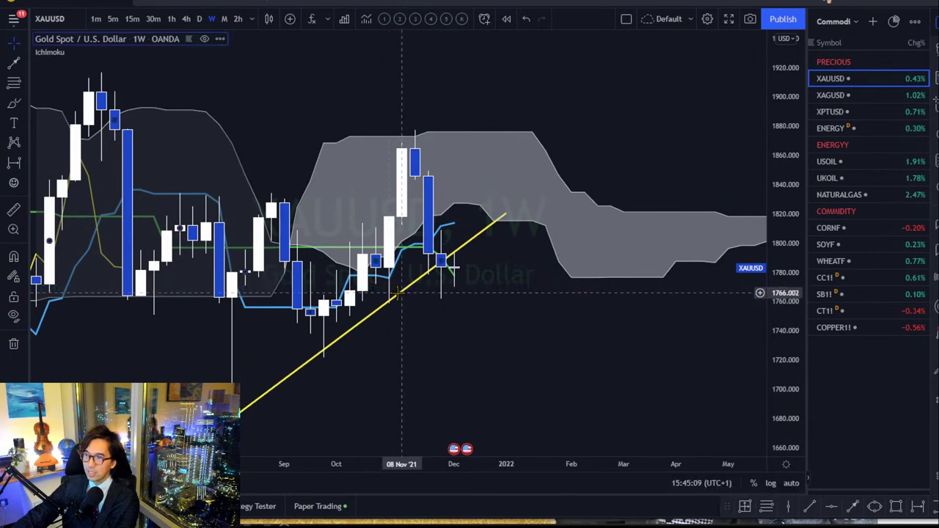
click(284, 394)
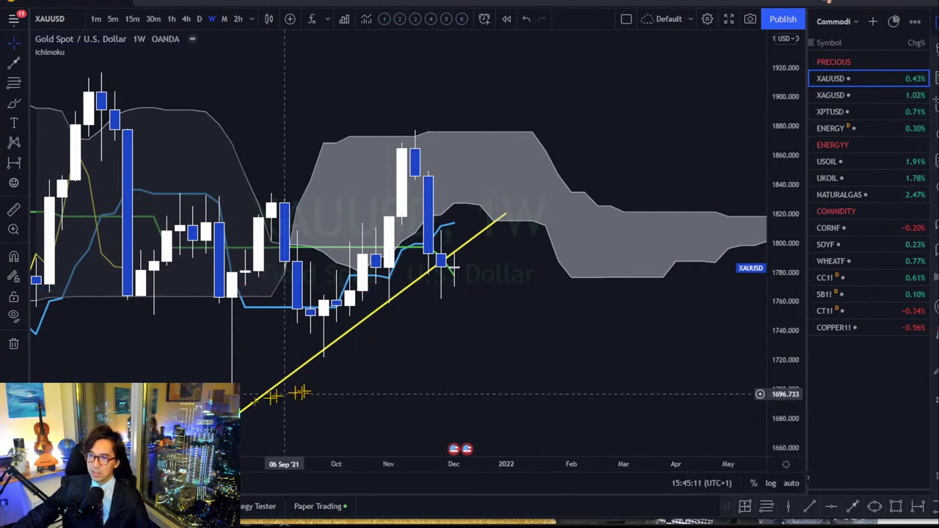
scroll(646, 213, down, 3)
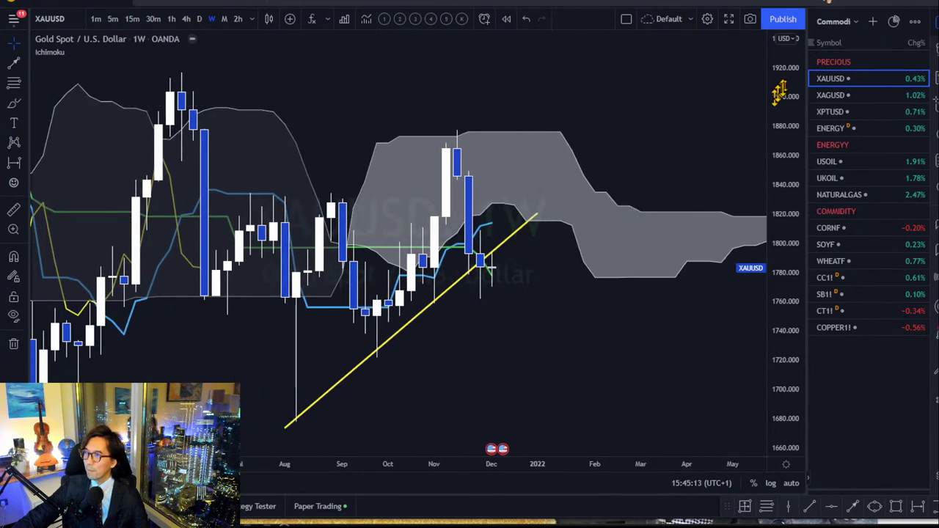
scroll(360, 433, down, 3)
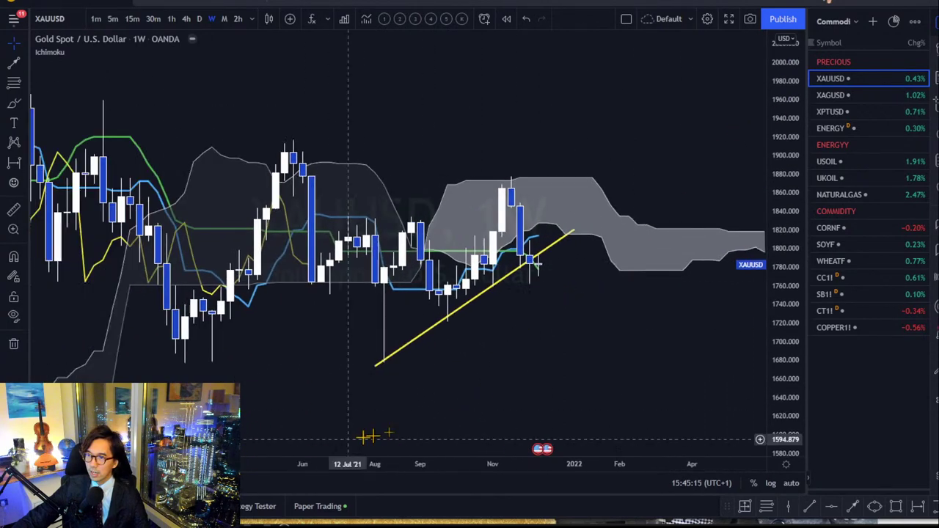
drag(611, 357, 419, 348)
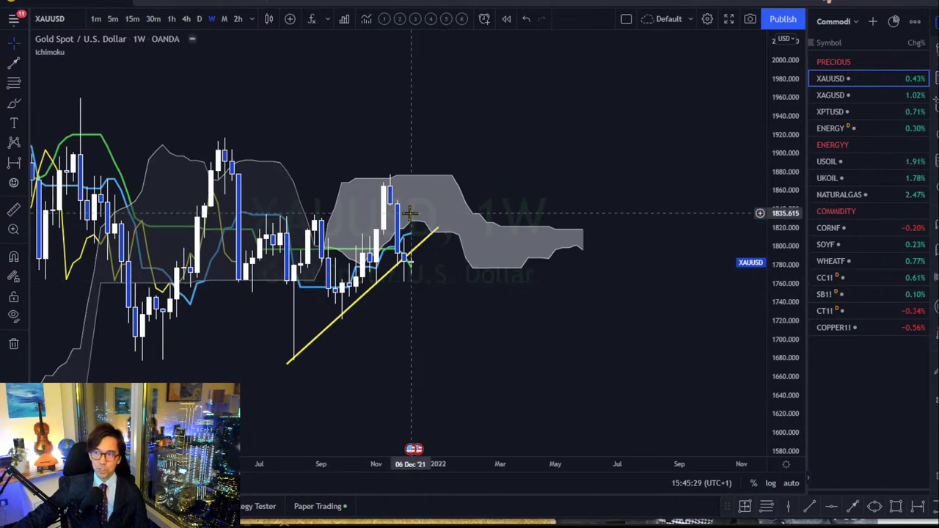
drag(356, 472, 250, 467)
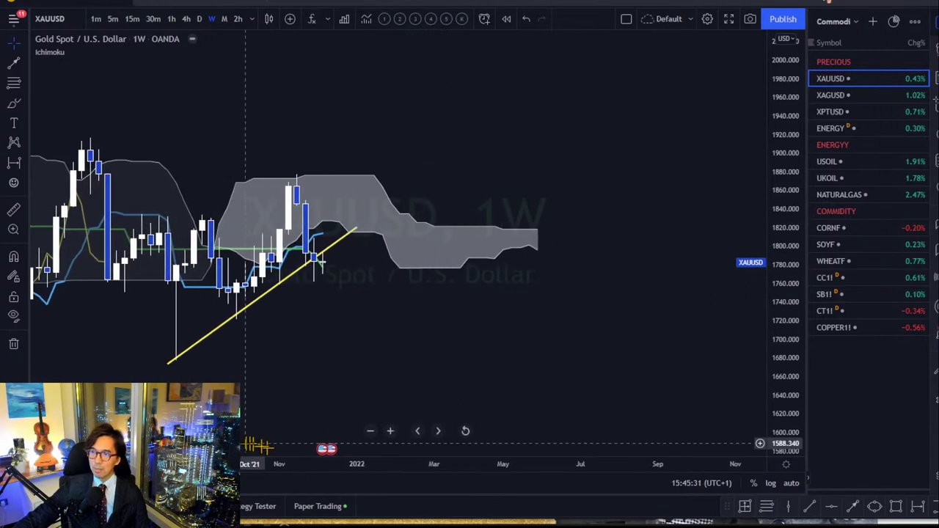
drag(291, 345, 440, 360)
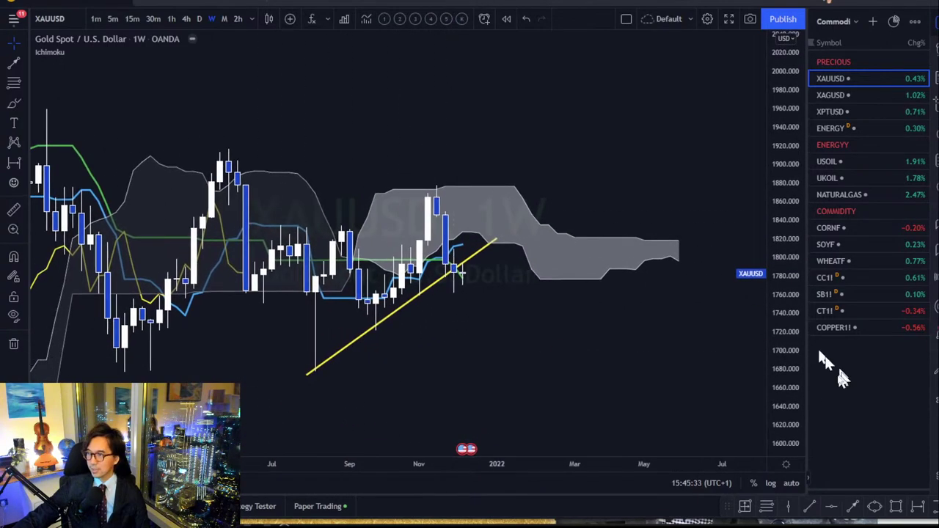
drag(785, 367, 785, 334)
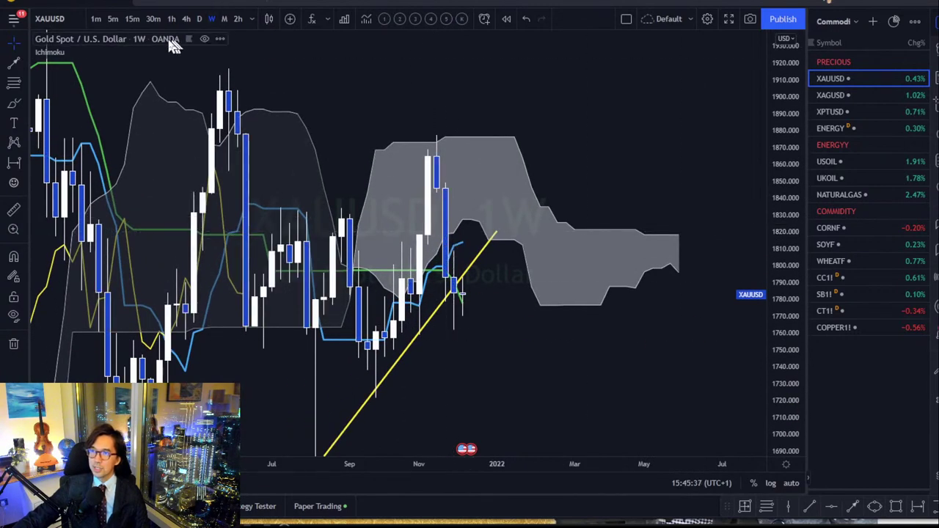
click(203, 41)
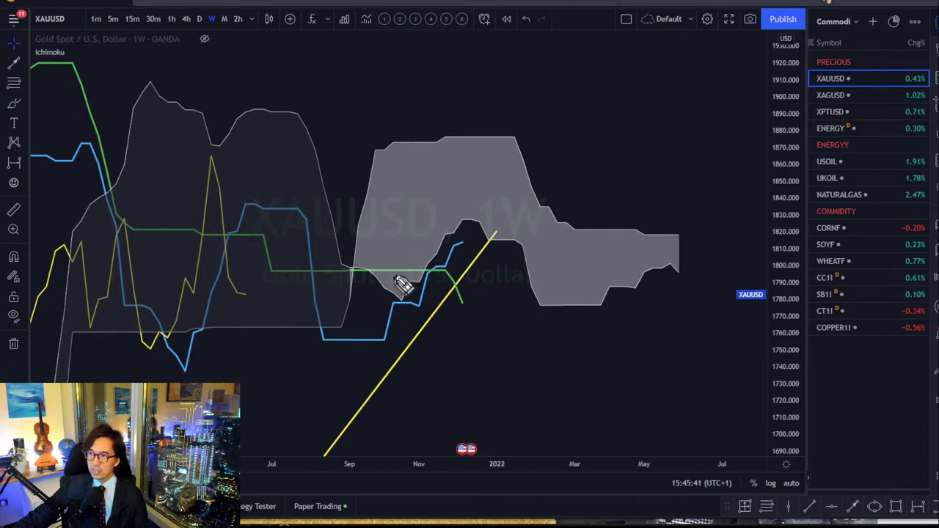
mouse_move(396, 275)
mouse_down()
mouse_move(466, 235)
mouse_move(472, 241)
mouse_up()
drag(433, 285, 444, 305)
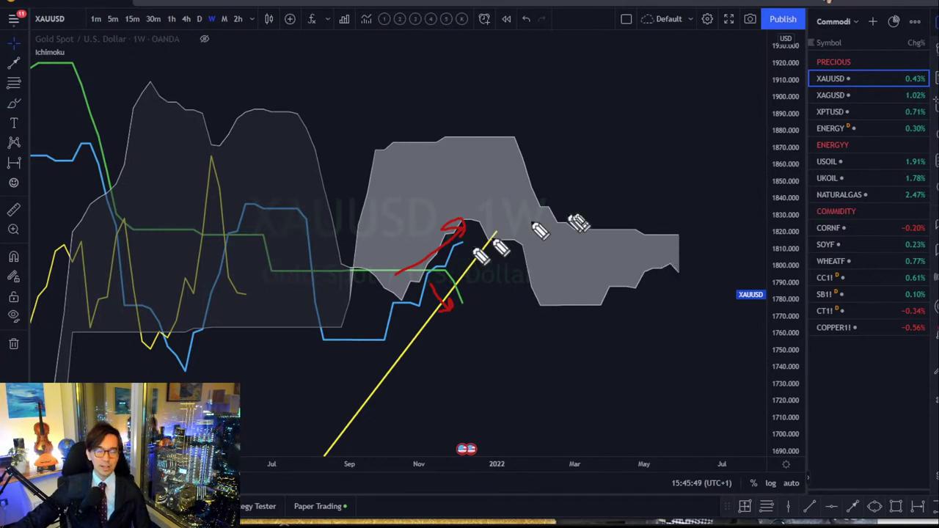
drag(673, 236, 716, 198)
drag(671, 265, 707, 300)
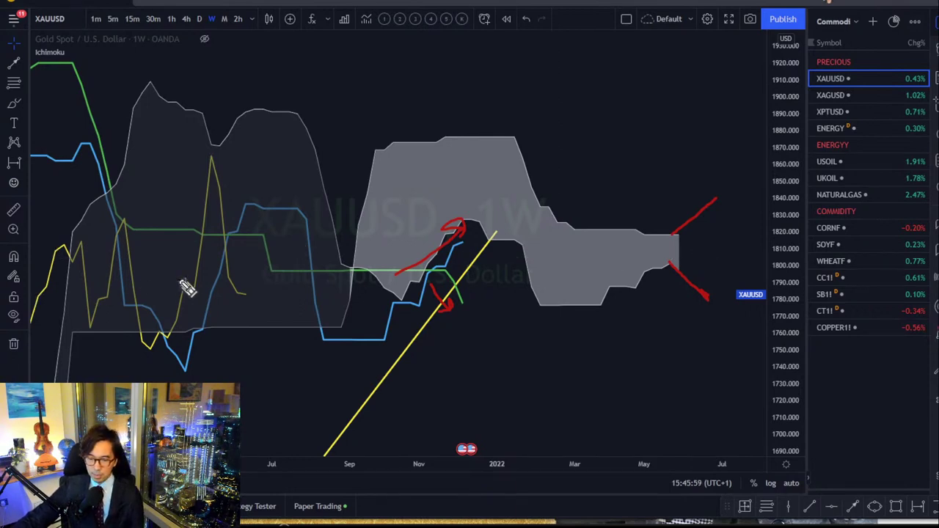
key(Escape)
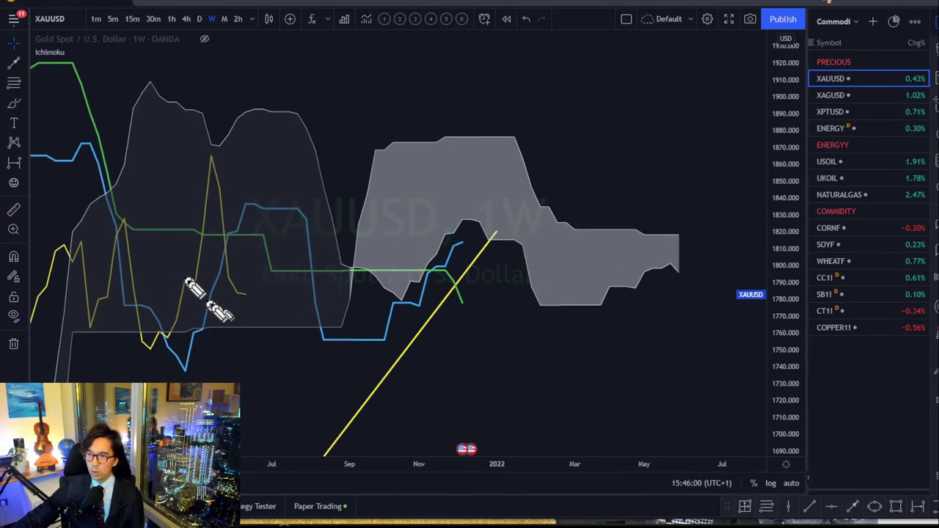
click(206, 39)
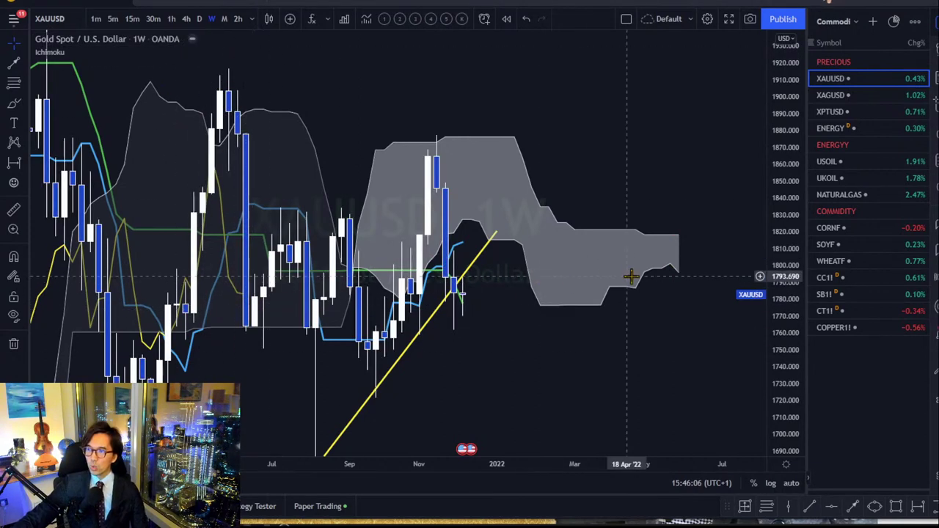
drag(631, 276, 629, 137)
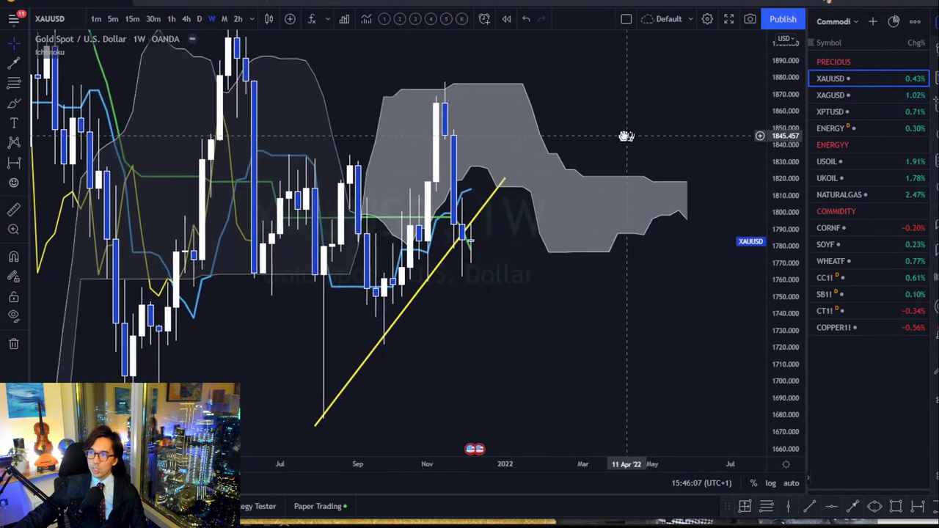
drag(782, 68, 782, 121)
drag(495, 165, 518, 157)
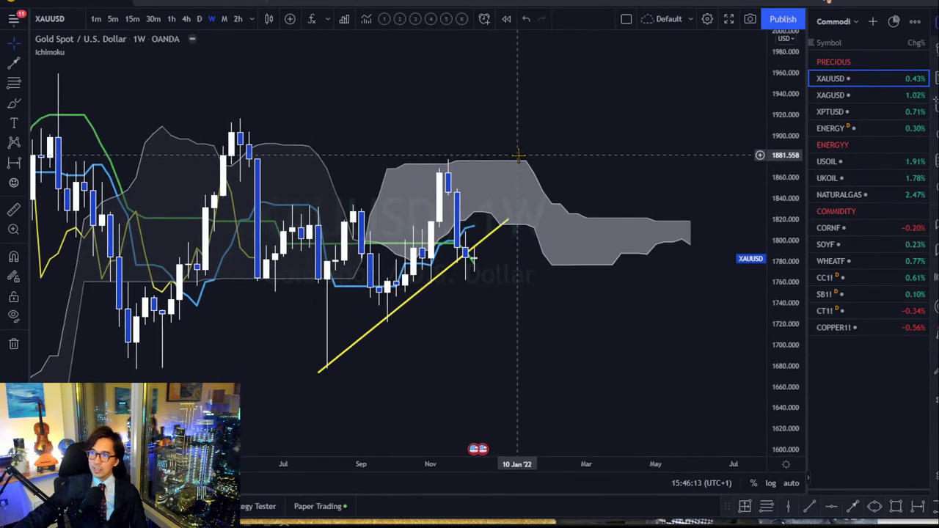
Step: Switch gold to daily candles and stretch the price scale to fit the history
click(198, 20)
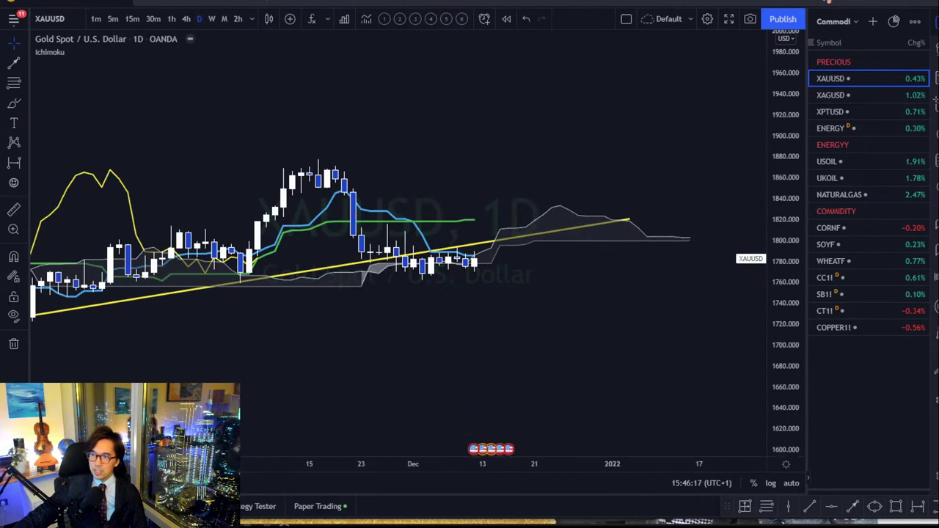
scroll(472, 411, down, 5)
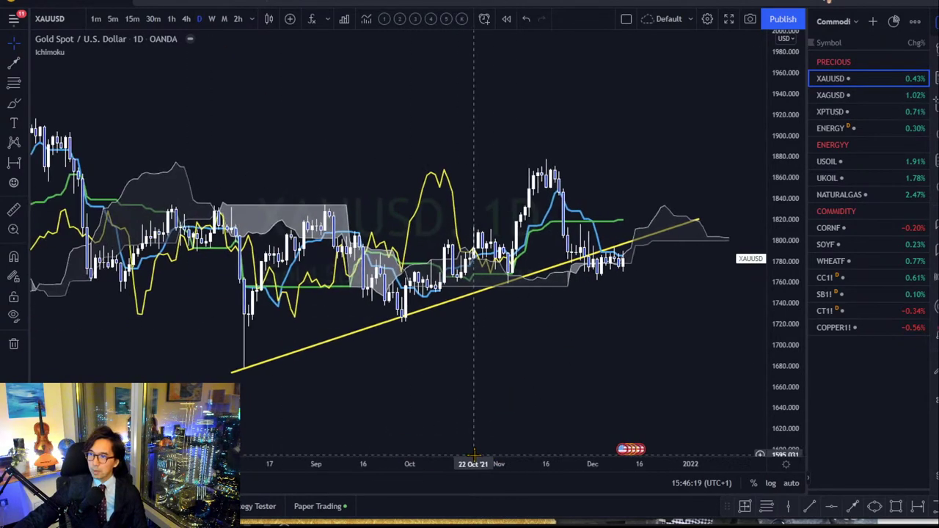
drag(486, 404, 444, 373)
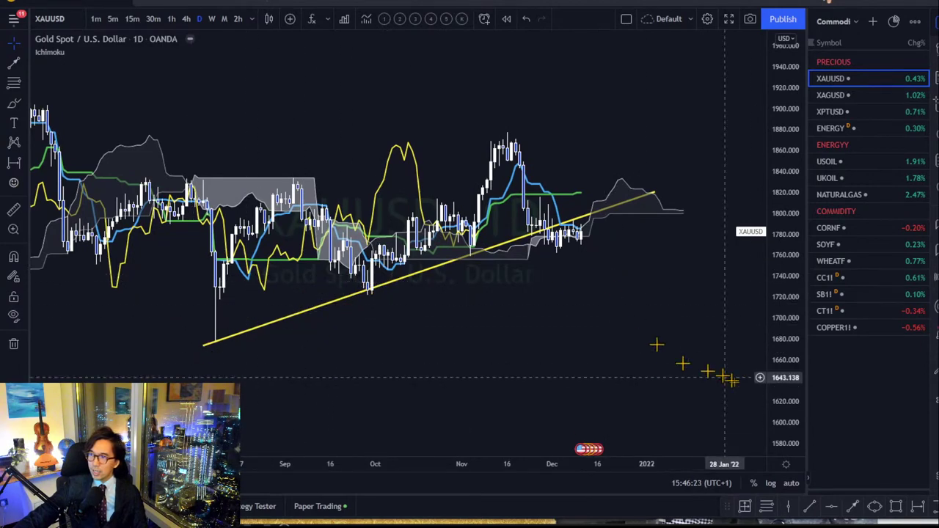
drag(771, 405, 772, 330)
drag(615, 347, 629, 345)
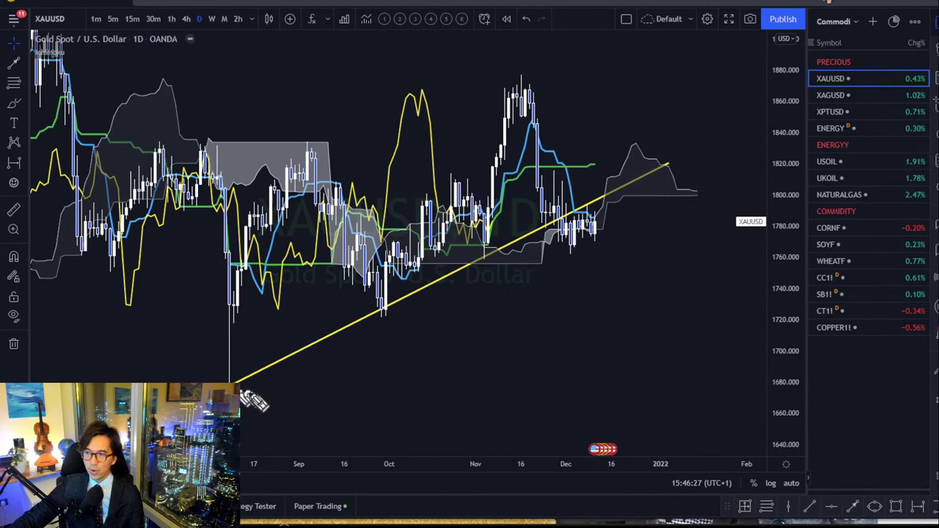
Step: Circle three trendline touches in red and sketch red arrows of a decline onto the trendline
drag(229, 376, 236, 377)
drag(371, 309, 384, 318)
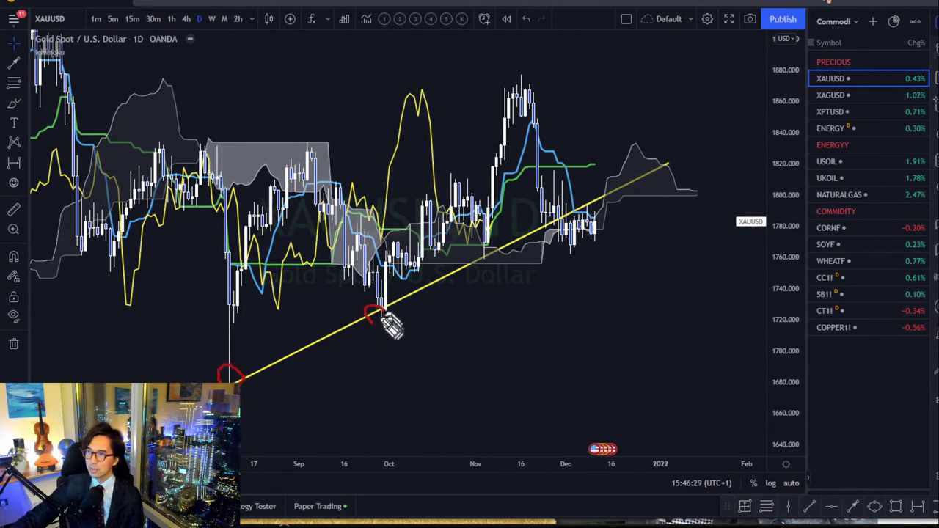
mouse_move(479, 258)
mouse_down()
mouse_move(481, 250)
mouse_move(478, 262)
mouse_up()
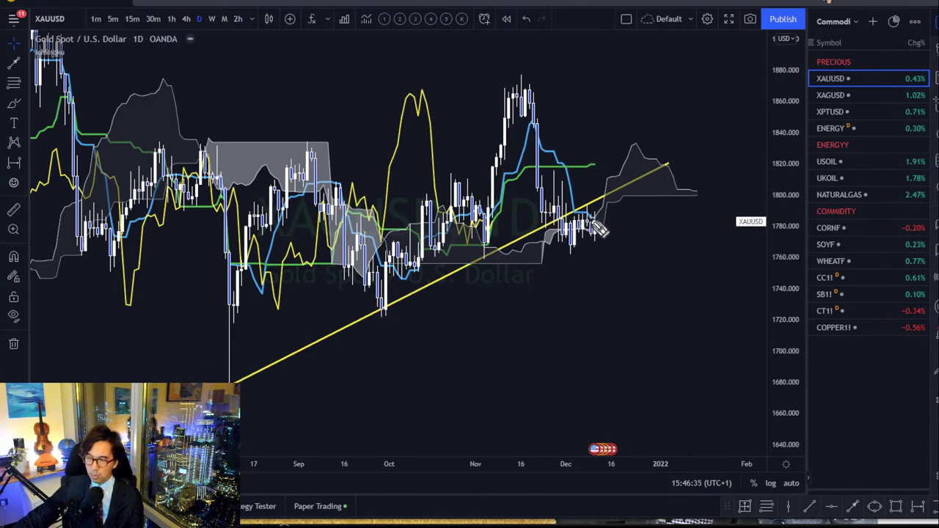
scroll(572, 392, up, 5)
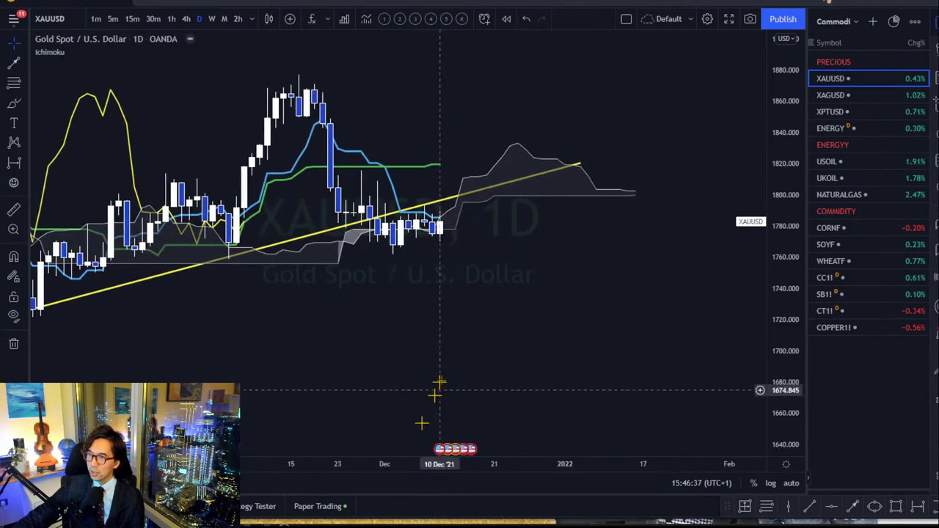
drag(761, 394, 500, 269)
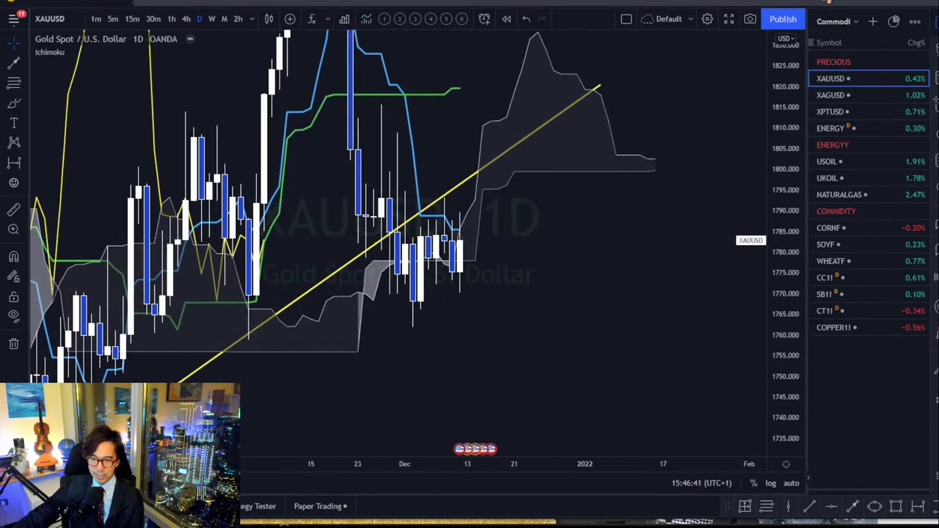
drag(504, 136, 452, 190)
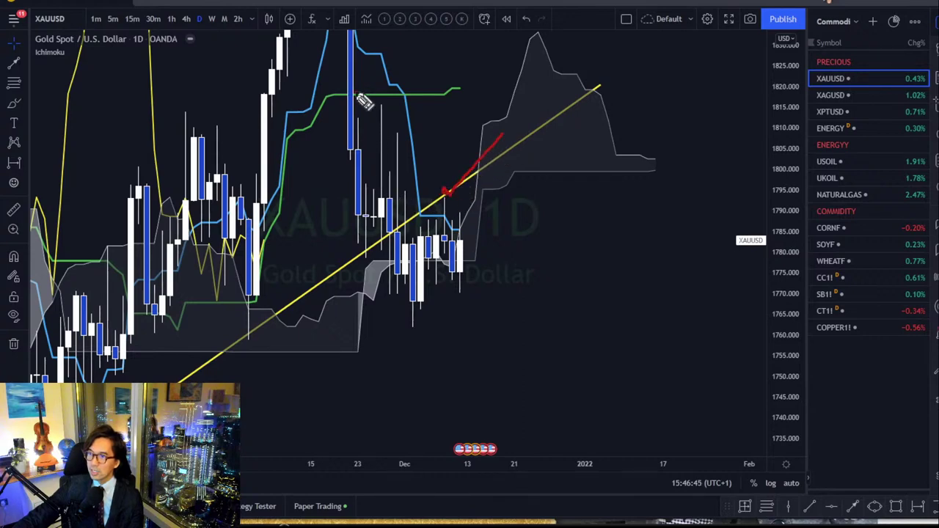
mouse_move(355, 93)
mouse_down()
mouse_move(403, 242)
mouse_move(405, 290)
mouse_move(444, 200)
mouse_up()
drag(451, 235, 501, 353)
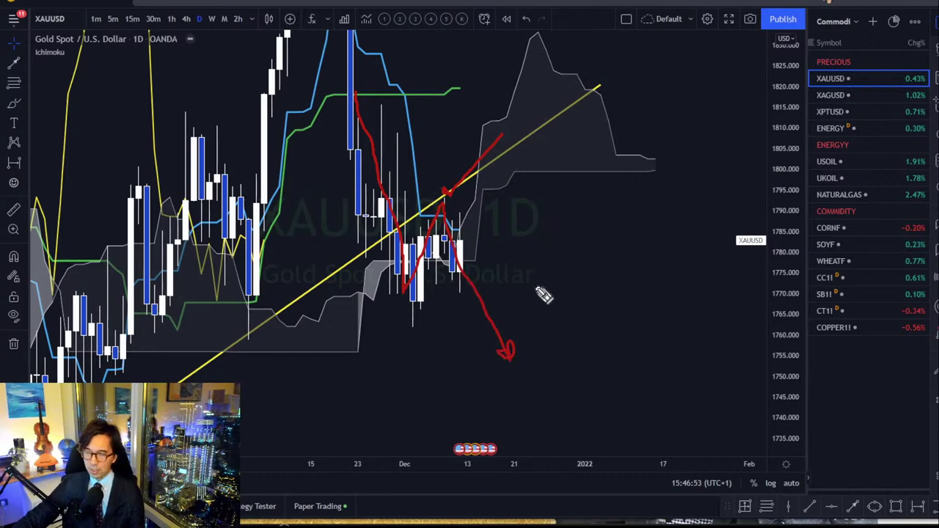
Step: Clear the red sketches and place a cyan horizontal support line at about 1761.6
key(e)
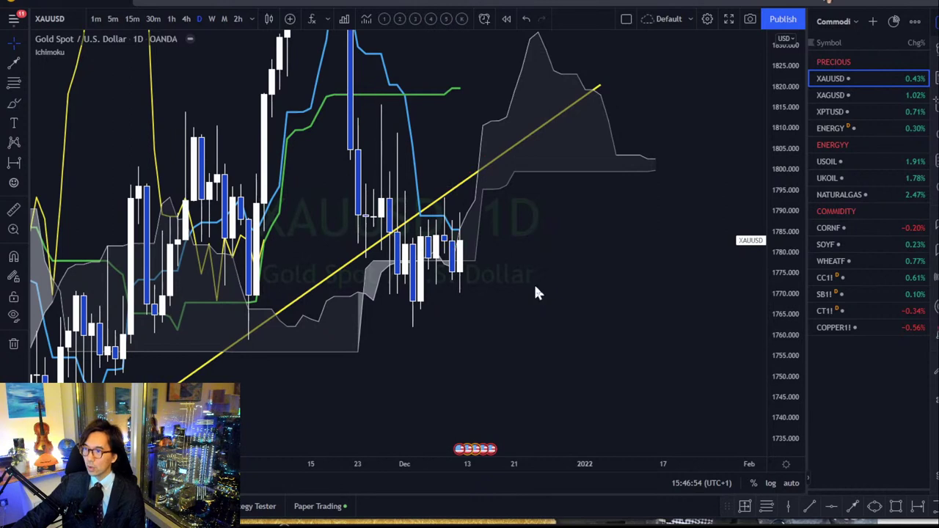
click(832, 509)
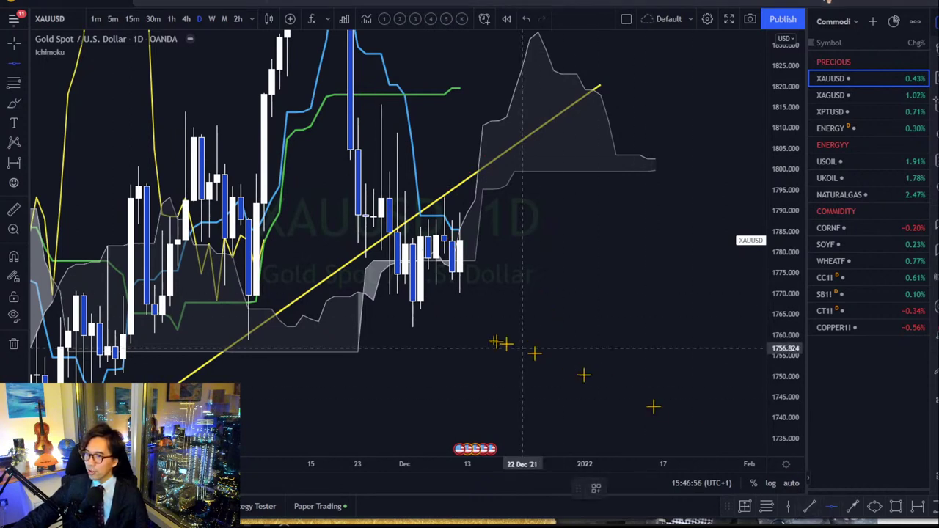
click(419, 328)
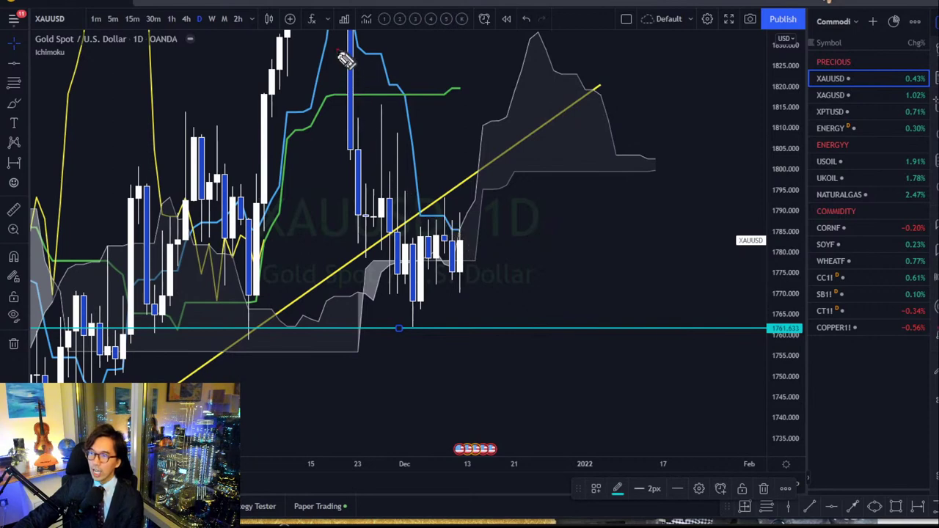
Step: Sketch red drop-and-rebound arrows off the 1761.6 line, undo them, and deselect the line
mouse_move(338, 50)
mouse_down()
mouse_move(370, 233)
mouse_move(396, 297)
mouse_move(443, 198)
mouse_move(525, 419)
mouse_up()
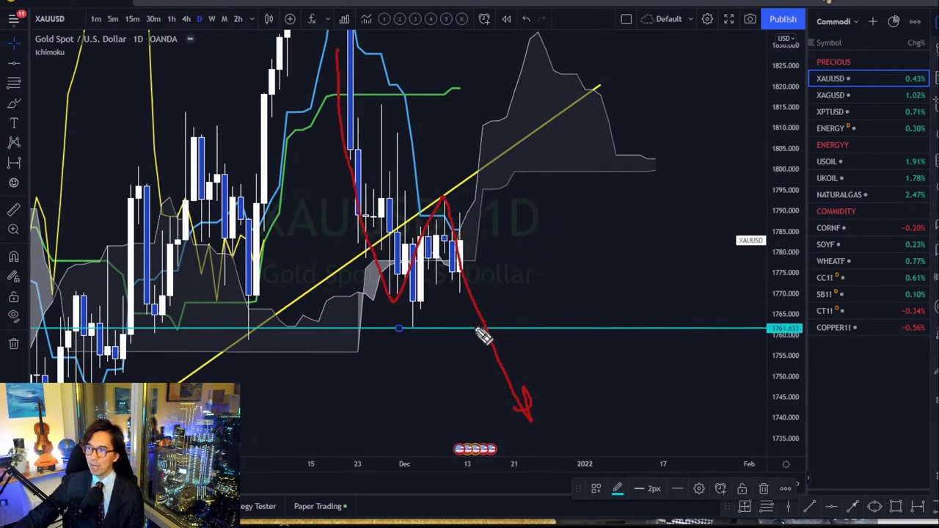
mouse_move(486, 323)
mouse_down()
mouse_move(538, 273)
mouse_move(544, 287)
mouse_up()
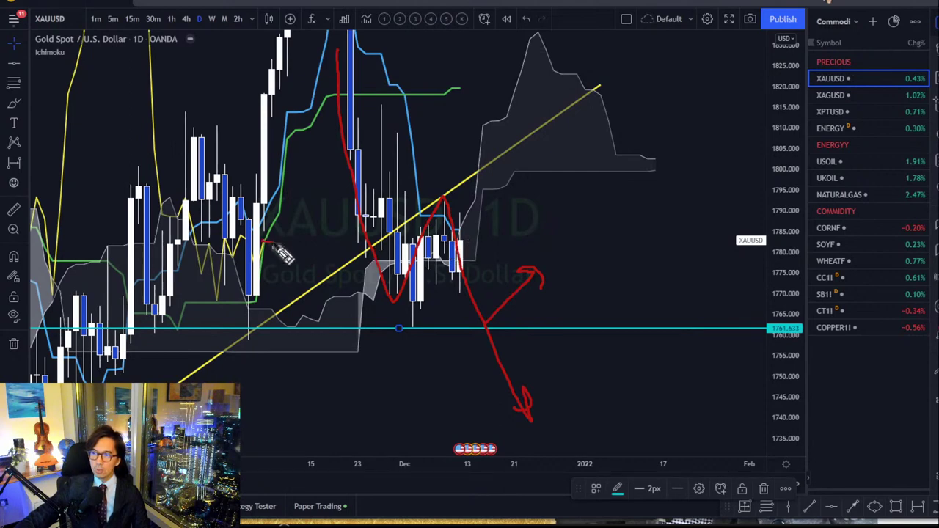
drag(275, 246, 280, 259)
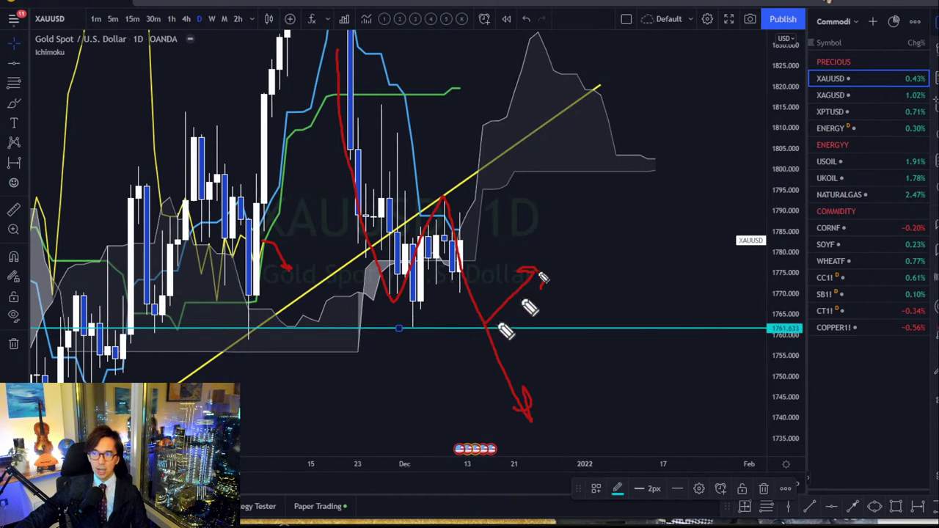
key(ctrl+z)
key(ctrl+z)
key(ctrl+z)
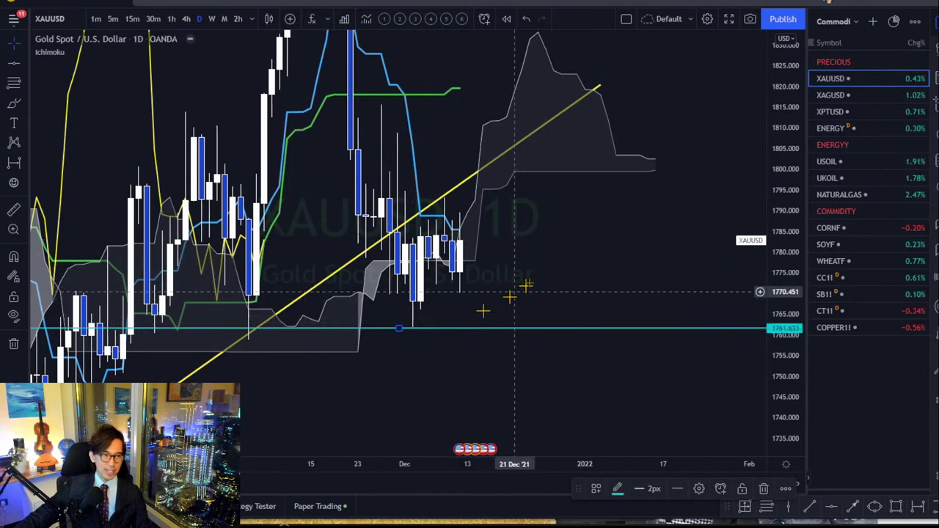
click(543, 276)
drag(640, 217, 627, 225)
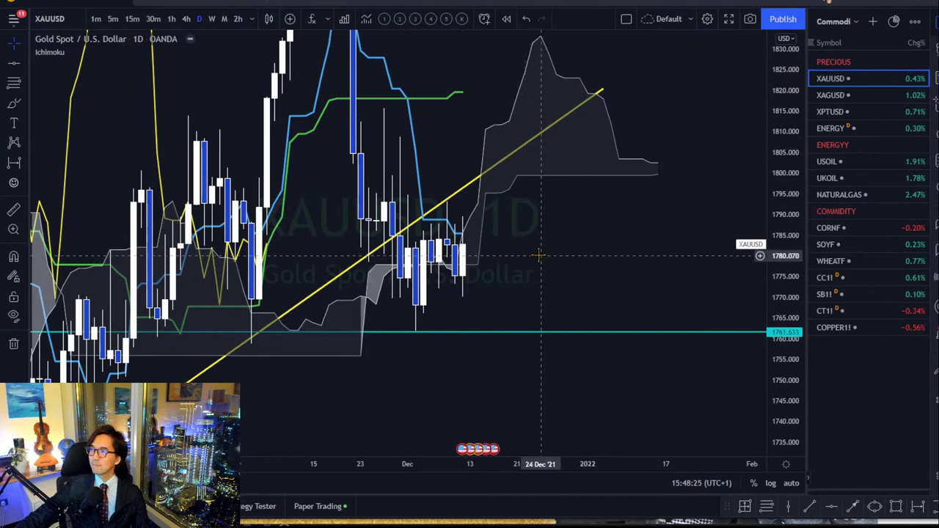
Step: Show US crude oil on weekly candles and mark the 62.09 support level
click(212, 19)
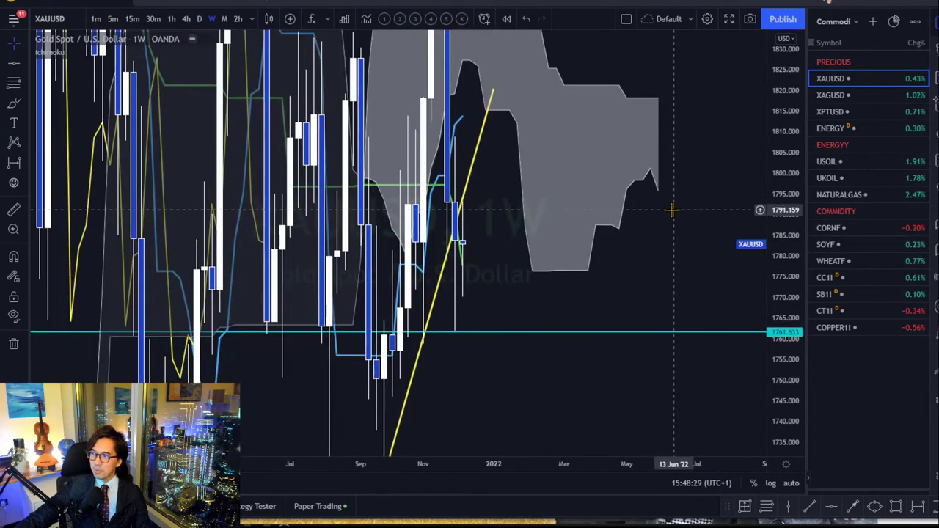
click(827, 161)
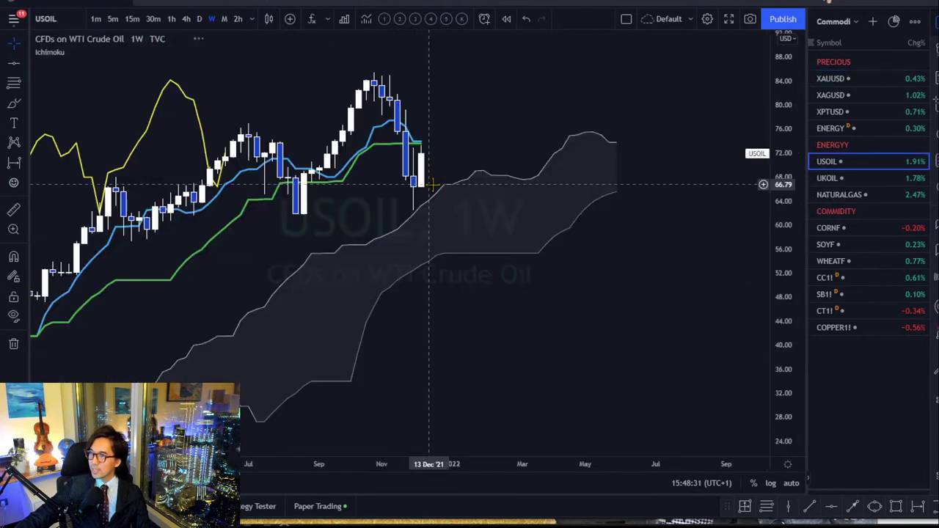
drag(551, 111, 587, 140)
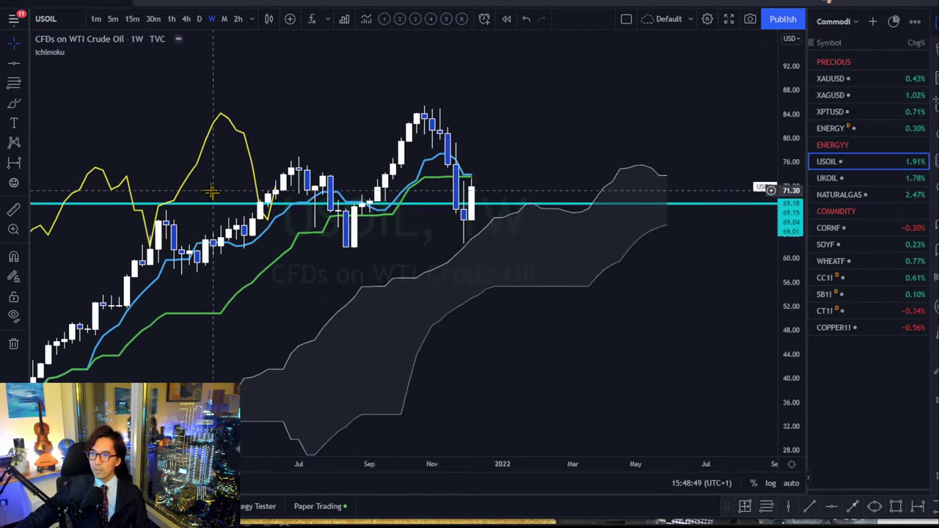
scroll(245, 168, left, 3)
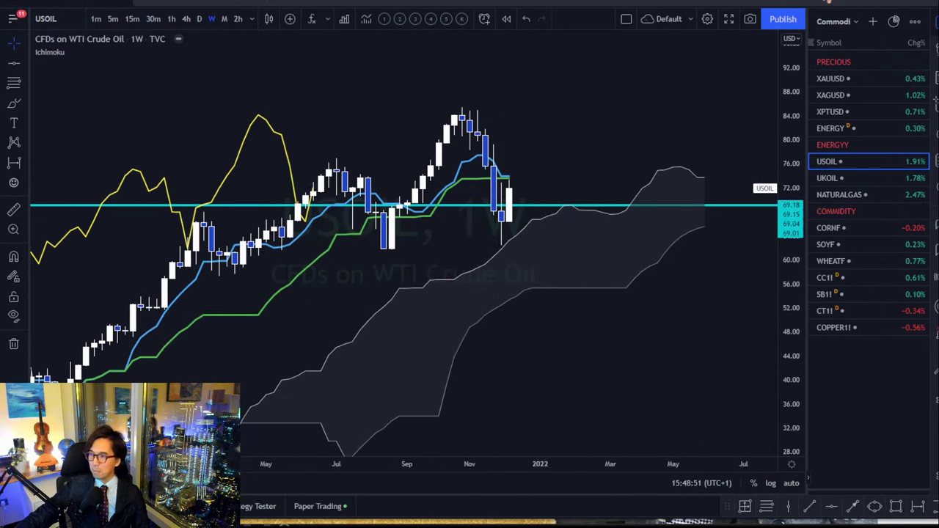
click(831, 509)
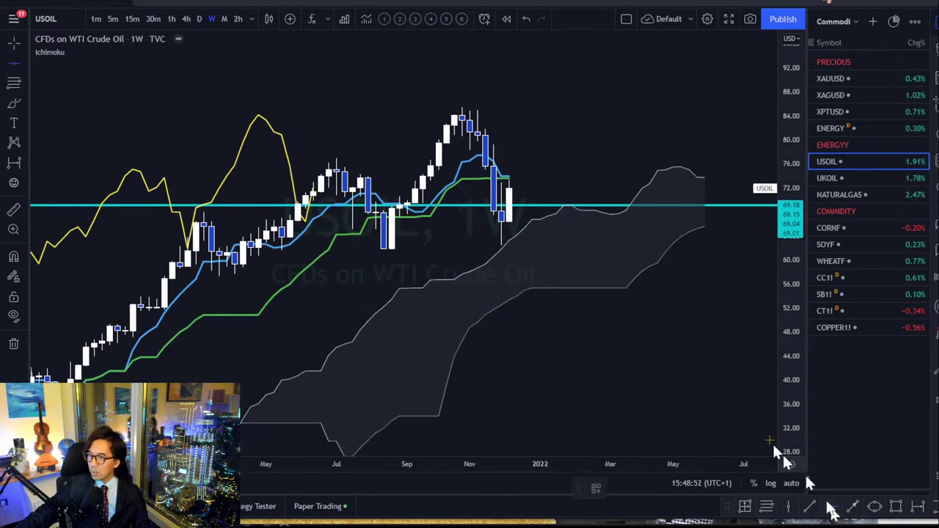
click(433, 248)
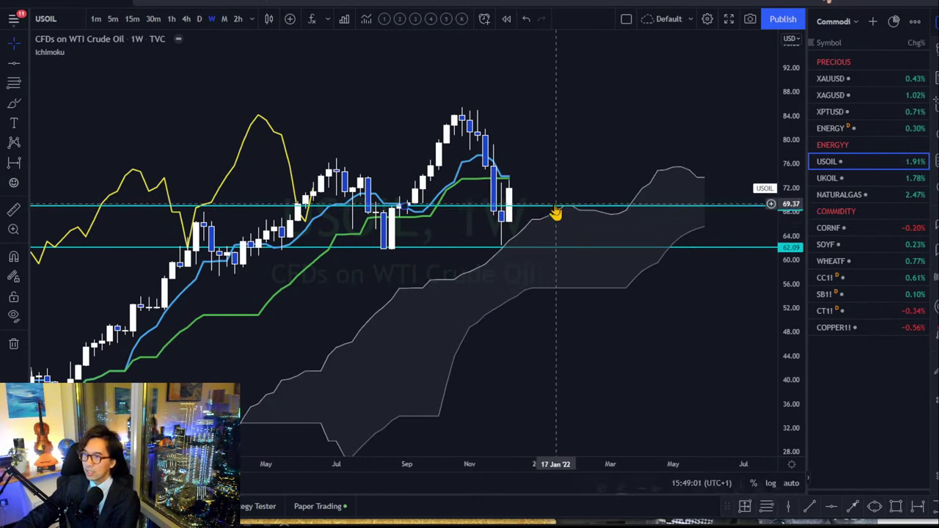
Step: Draw a trend line from an earlier high to above the November peak
click(810, 506)
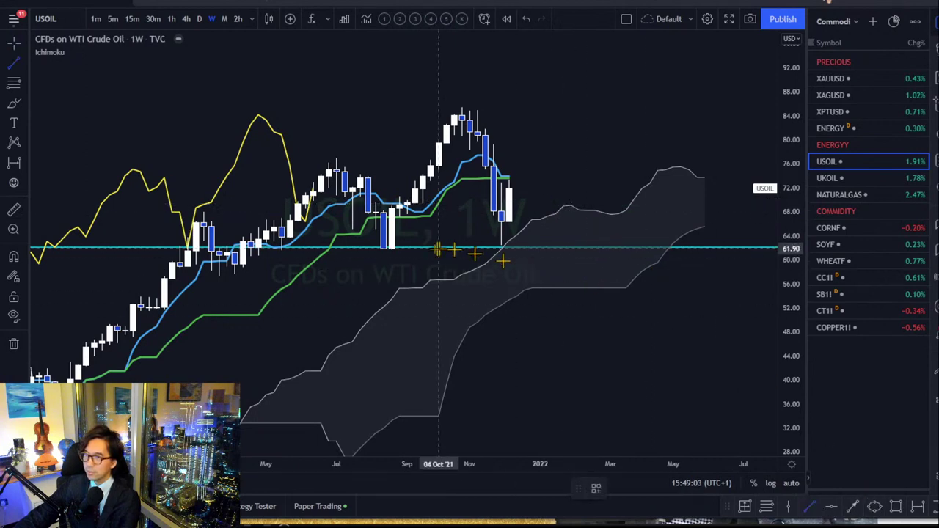
click(251, 200)
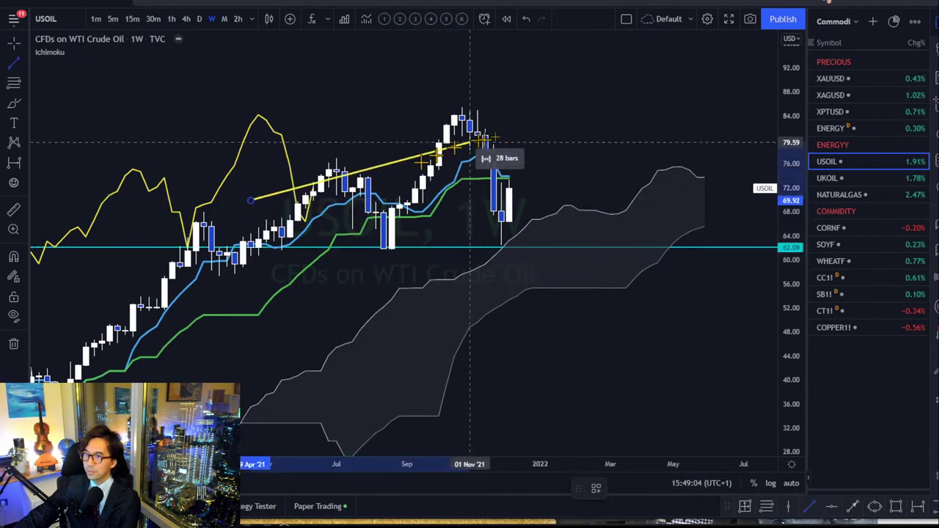
click(532, 77)
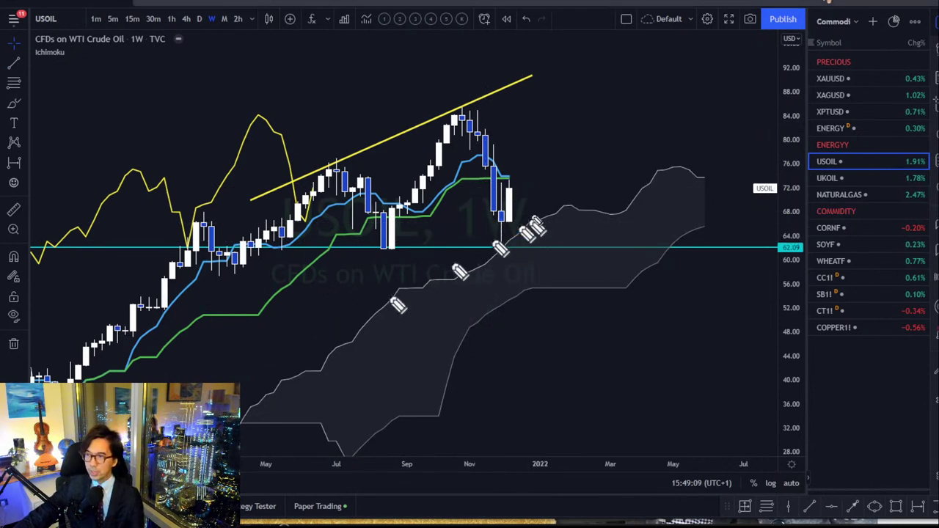
Step: Sketch red upward paths from the latest candle, clearing and redrawing them
drag(506, 208, 546, 75)
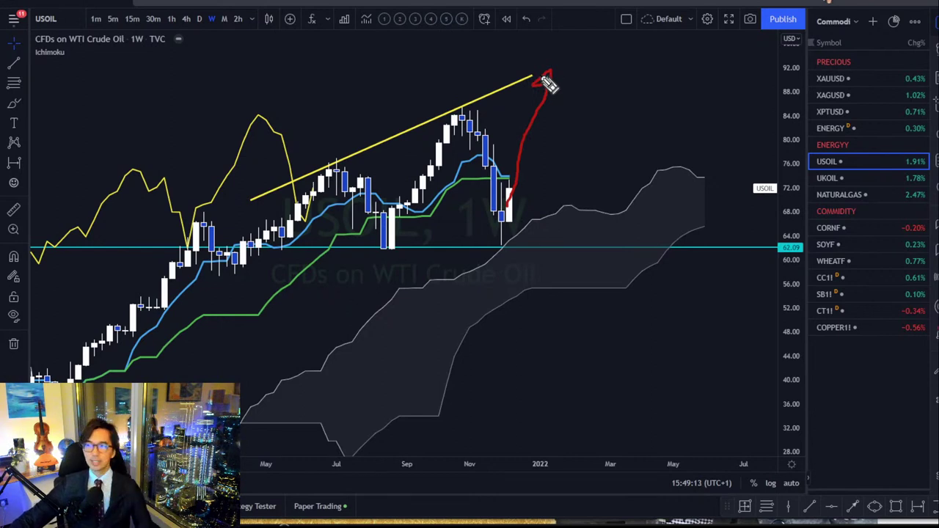
drag(545, 81, 540, 87)
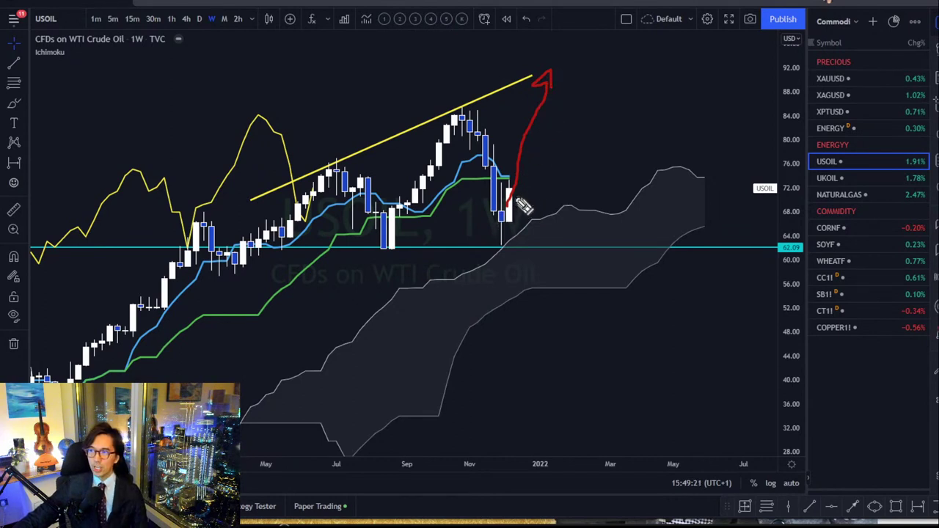
mouse_move(534, 173)
mouse_down()
mouse_move(565, 116)
mouse_move(611, 66)
mouse_up()
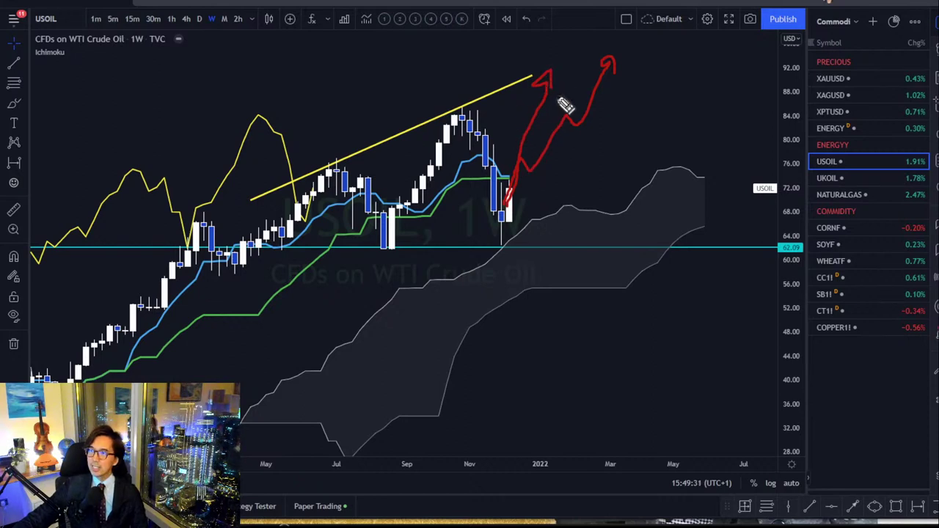
key(e)
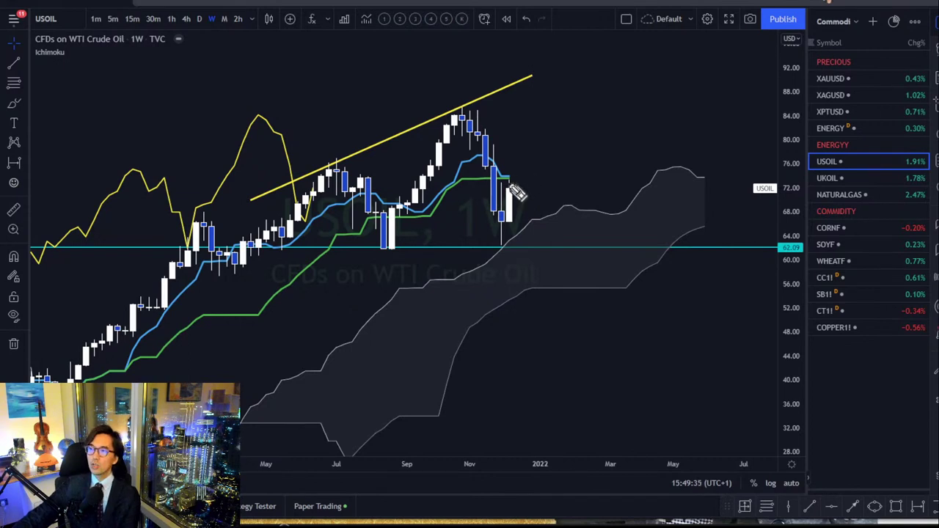
drag(516, 183, 532, 156)
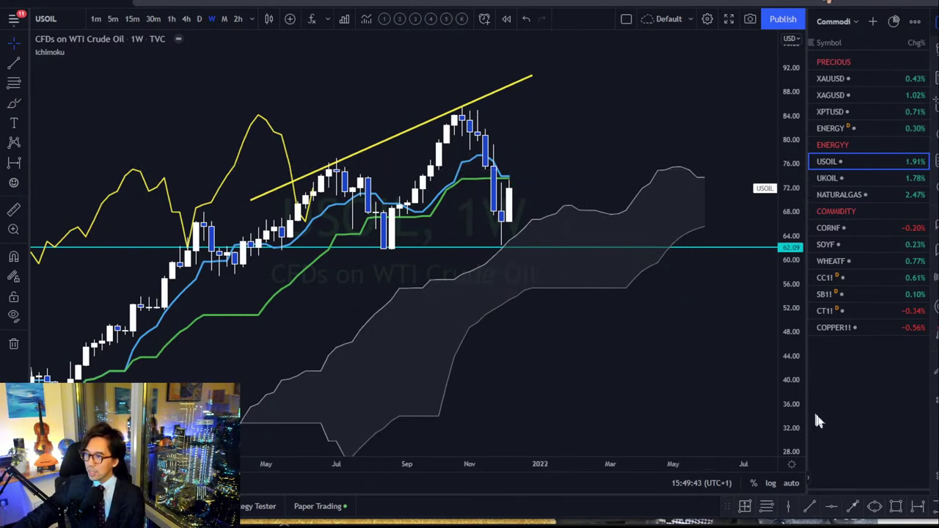
Step: Mark the 73.60 resistance level and shift the view toward recent prices
click(831, 506)
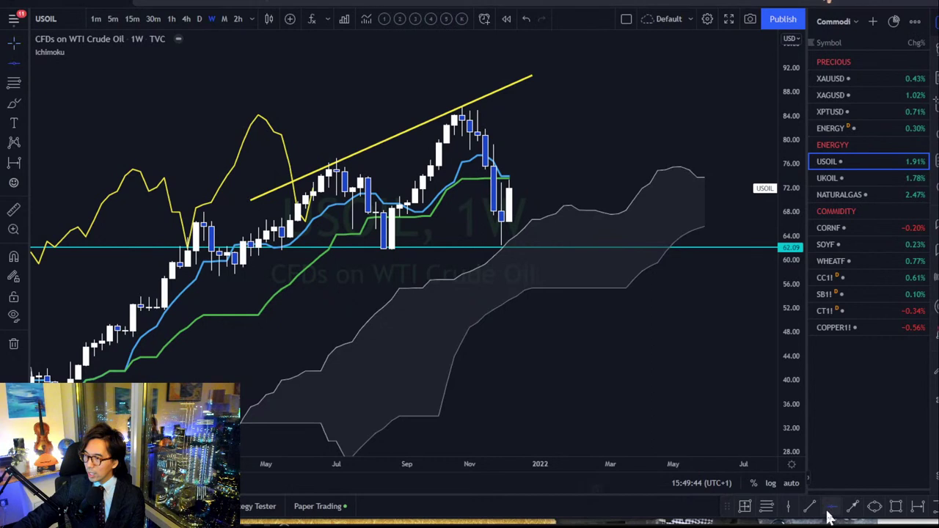
click(558, 179)
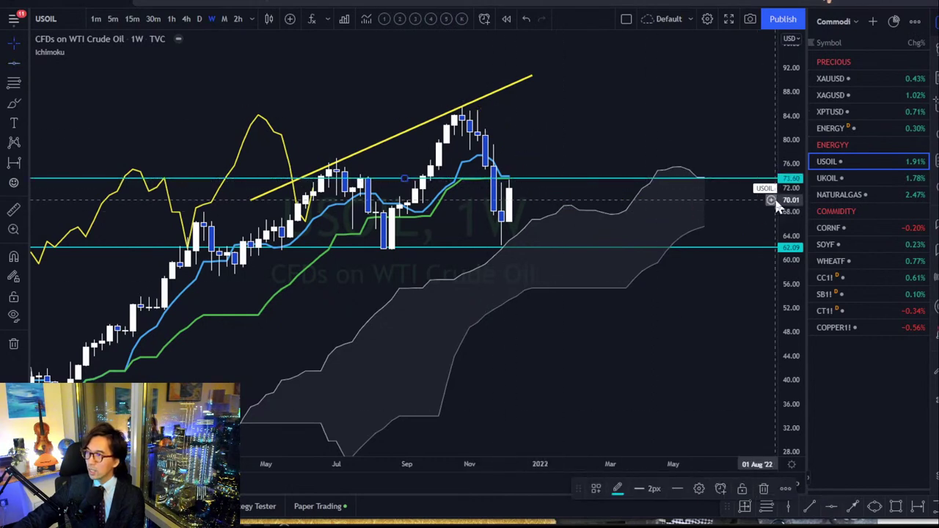
drag(592, 170, 585, 163)
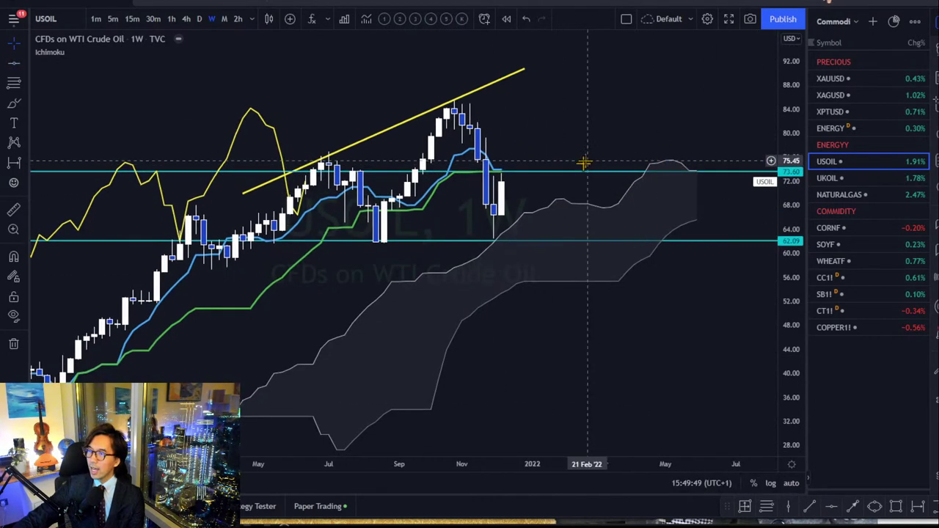
drag(562, 126, 518, 157)
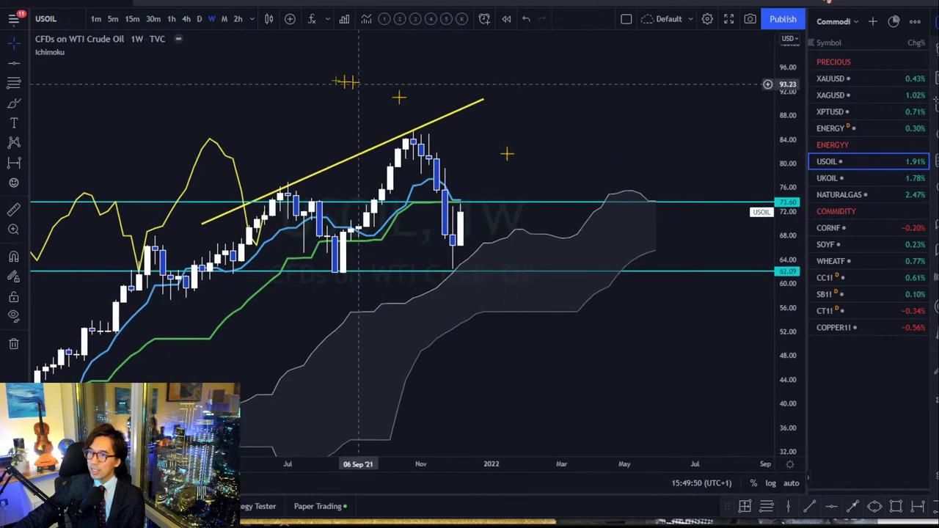
Step: Switch crude oil to daily candles, rescale the view, and settle the resistance line at 73.60
click(200, 19)
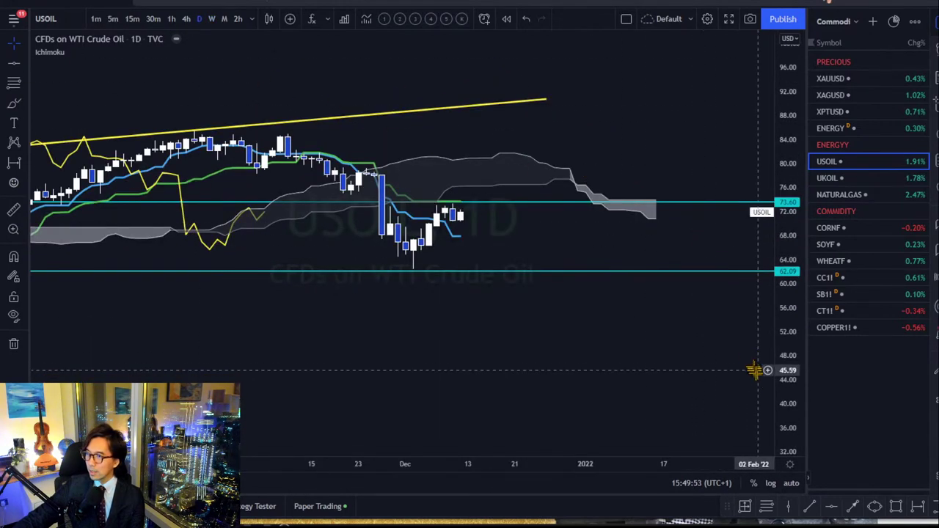
drag(782, 403, 624, 273)
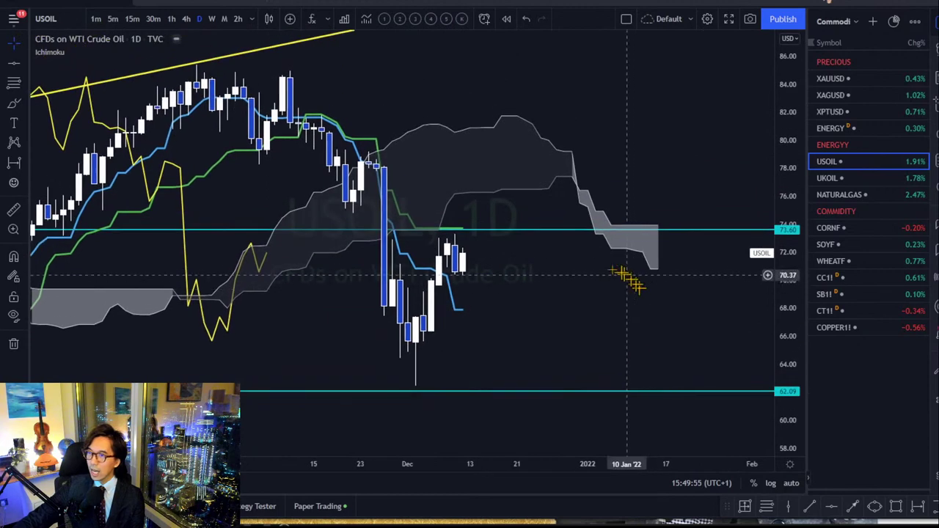
drag(464, 228, 458, 231)
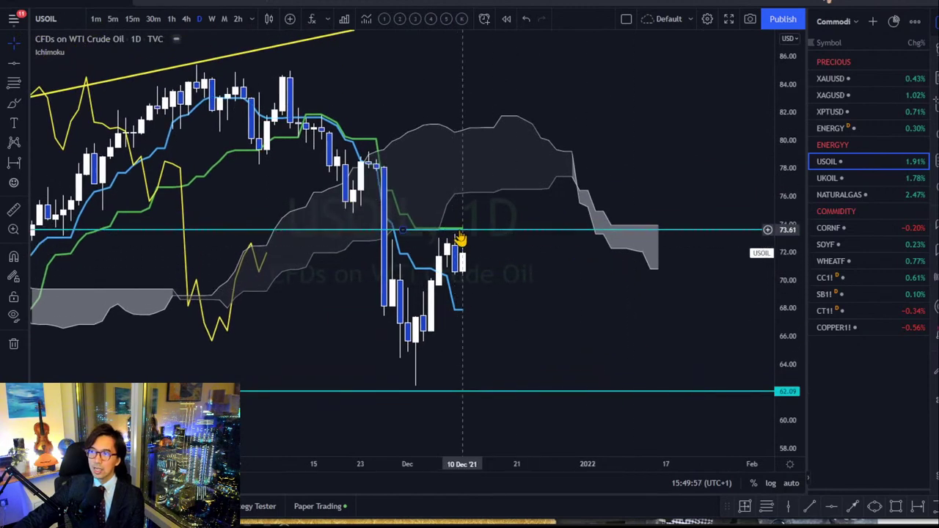
drag(459, 236, 459, 237)
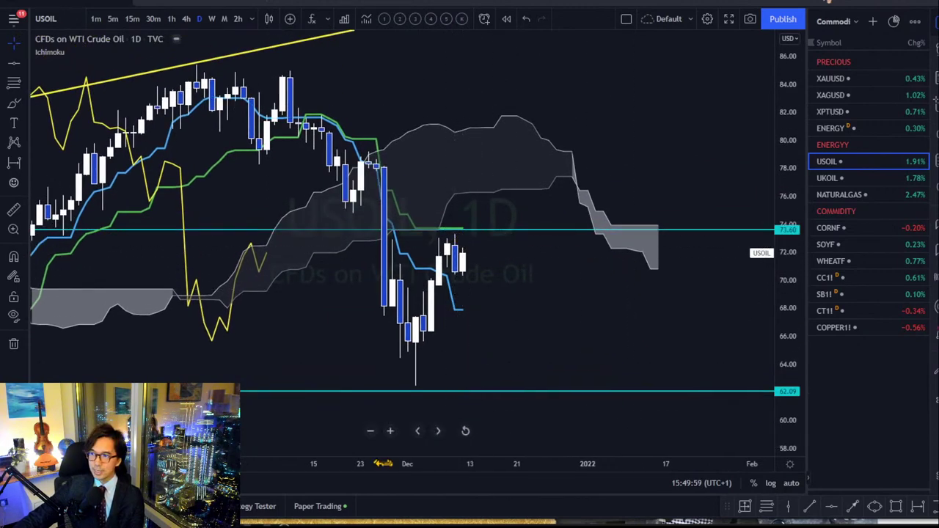
drag(361, 464, 411, 463)
drag(675, 342, 631, 255)
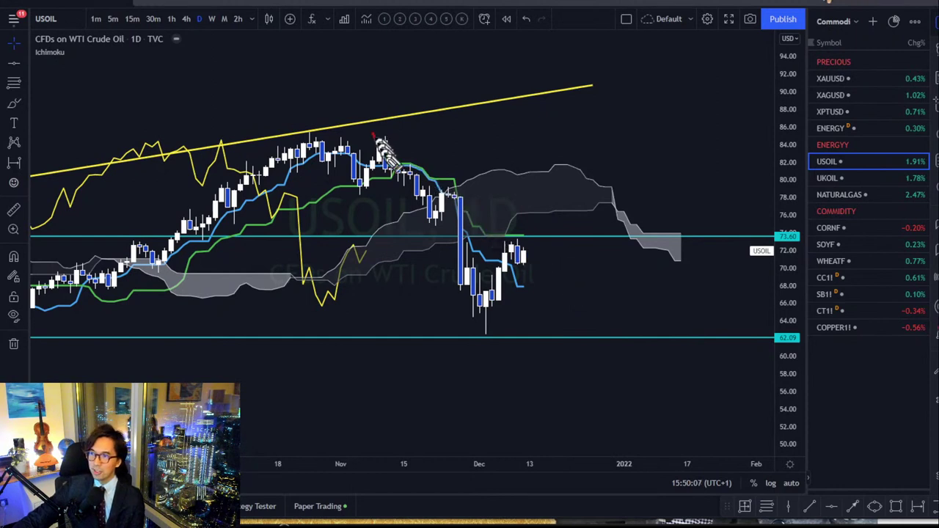
Step: Sketch red paths down toward 62.09 and up toward the cloud top, then clear them
mouse_move(377, 141)
mouse_down()
mouse_move(420, 199)
mouse_move(444, 193)
mouse_move(470, 314)
mouse_move(517, 259)
mouse_up()
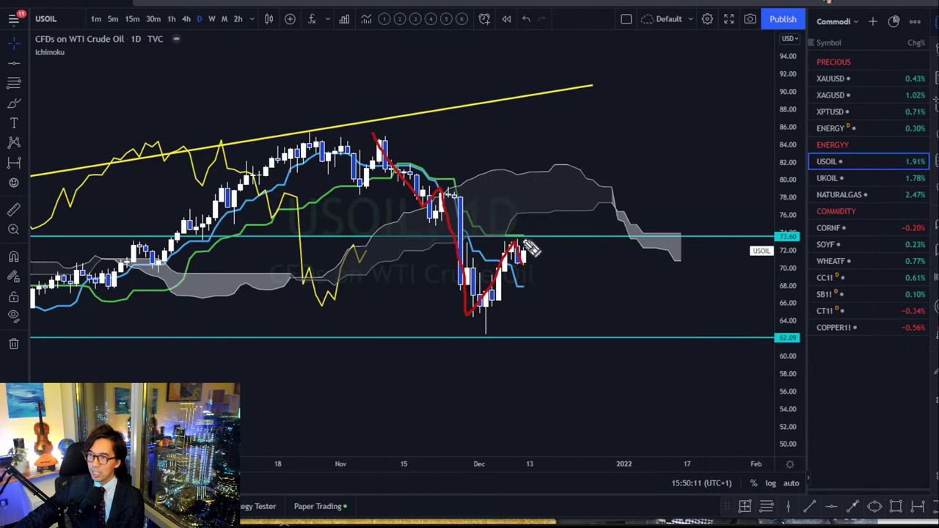
drag(521, 253, 578, 363)
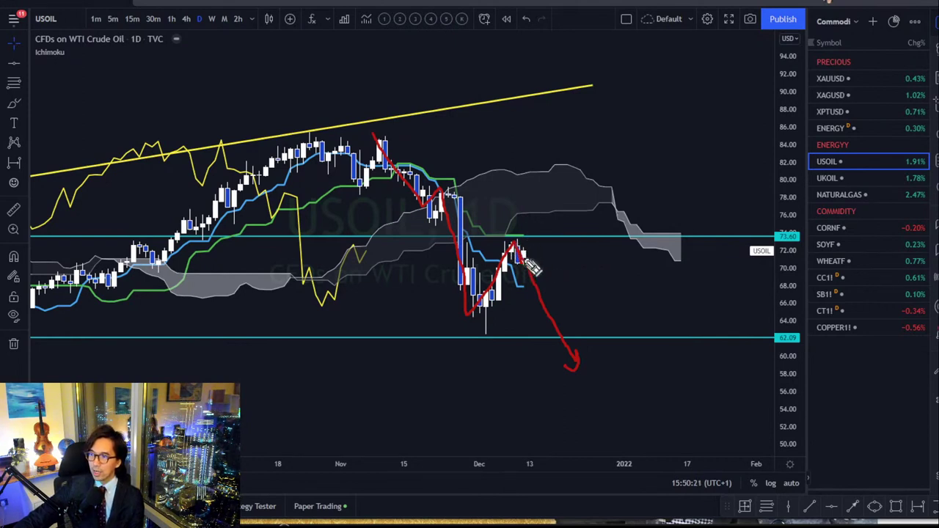
drag(529, 245, 548, 214)
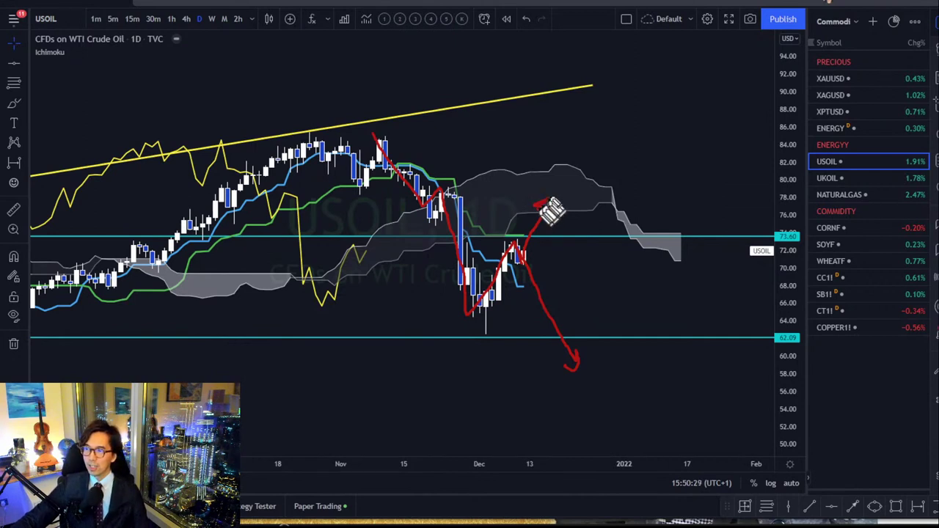
mouse_move(551, 212)
mouse_down()
mouse_move(593, 156)
mouse_move(602, 160)
mouse_up()
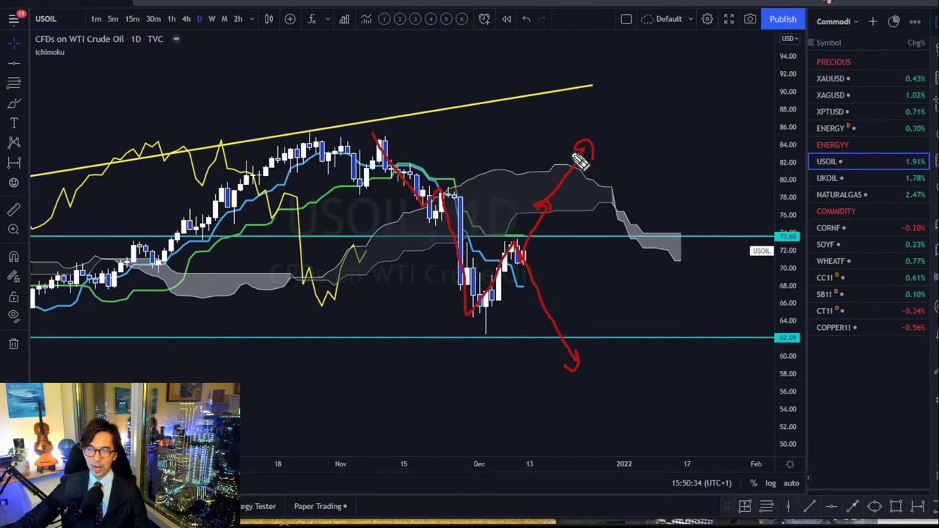
key(e)
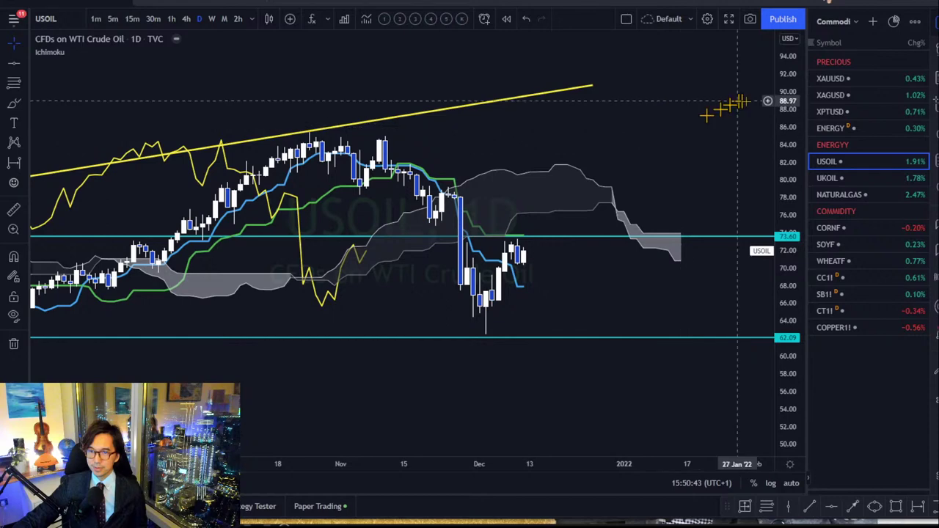
Step: Browse the watchlists, briefly opening EURUSD, and settle on the Index watchlist
click(840, 22)
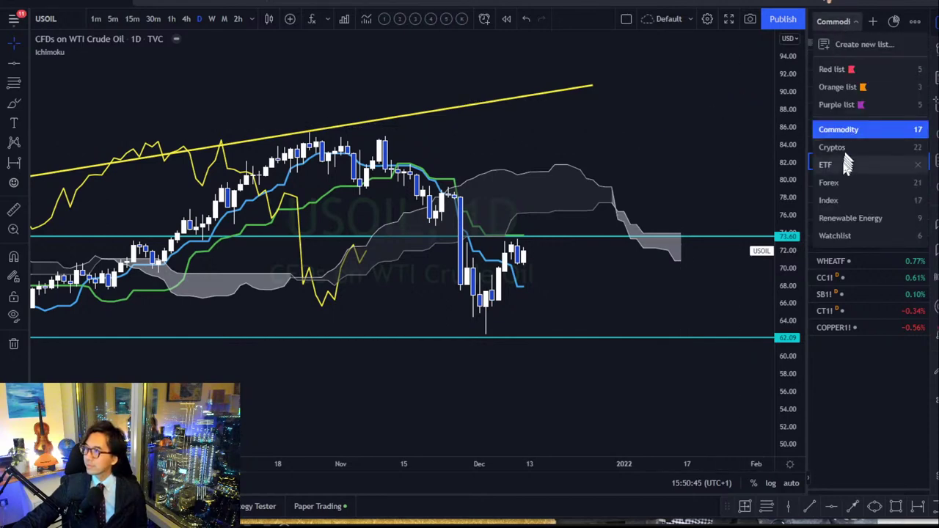
click(843, 182)
click(833, 63)
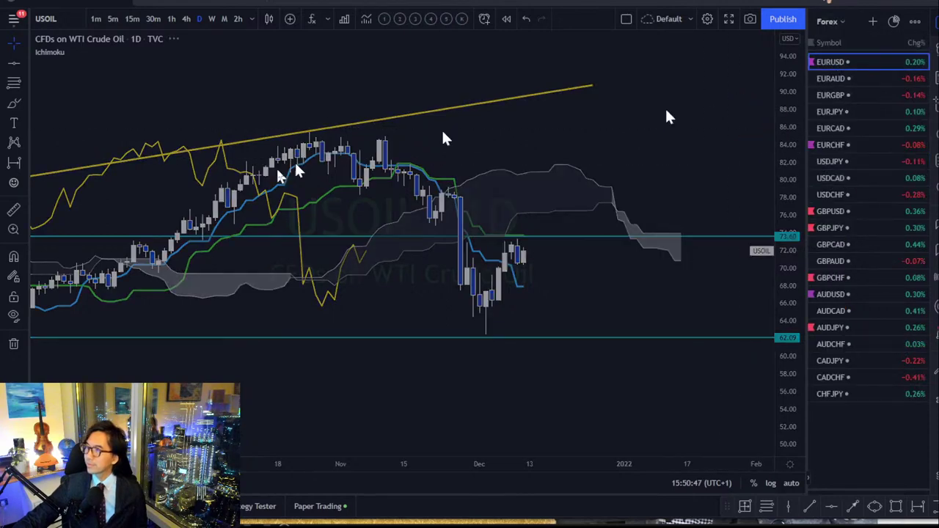
click(829, 22)
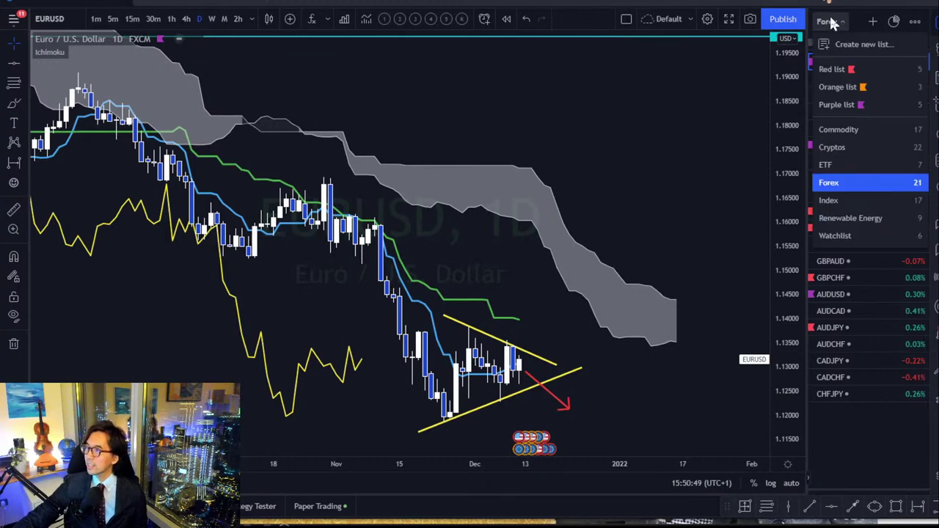
click(842, 185)
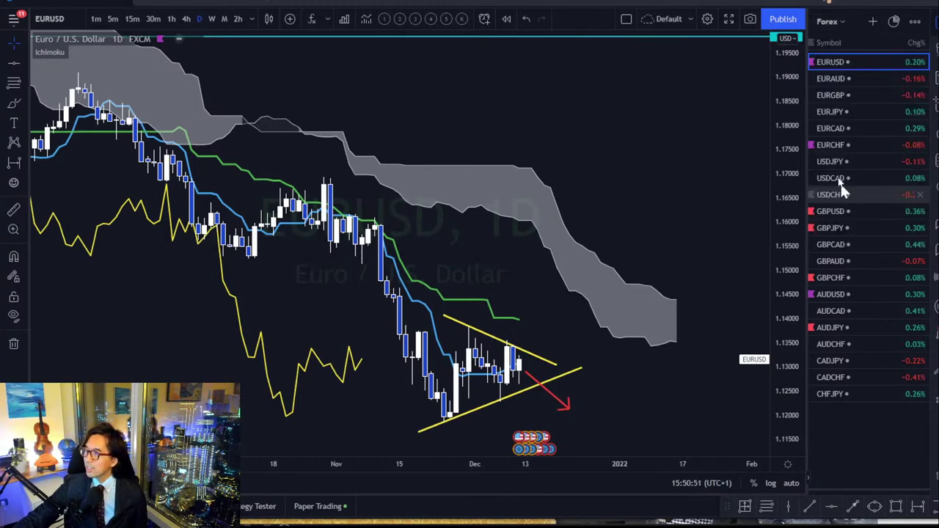
click(829, 21)
click(852, 213)
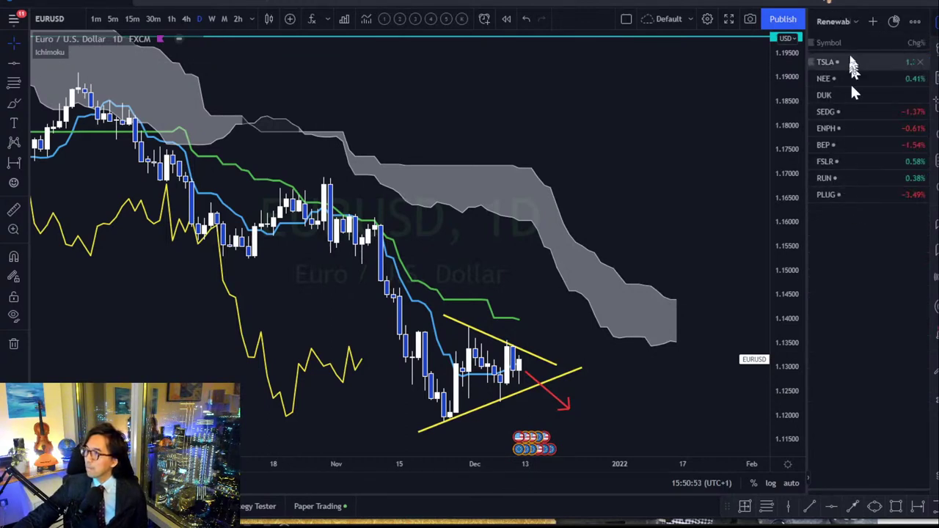
click(836, 20)
click(844, 196)
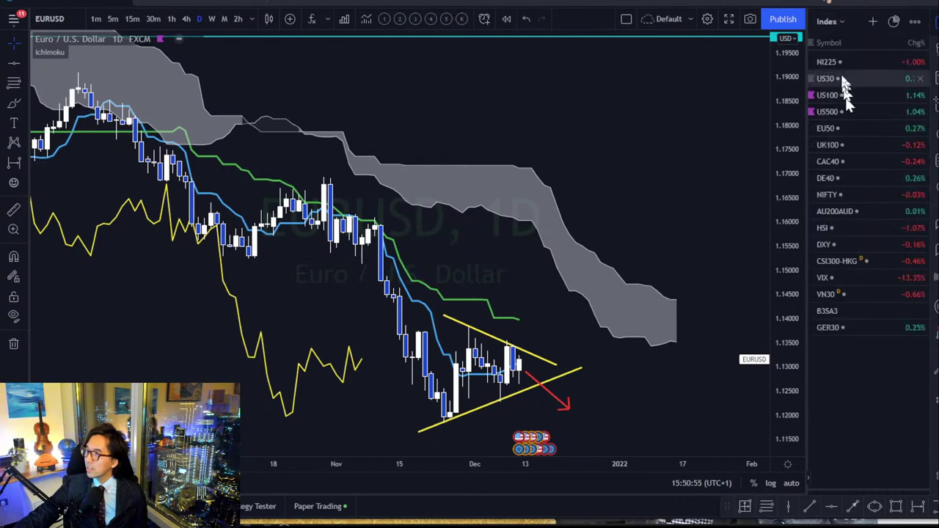
Step: Open Nikkei 225 on weekly candles and frame the recent price range
click(840, 64)
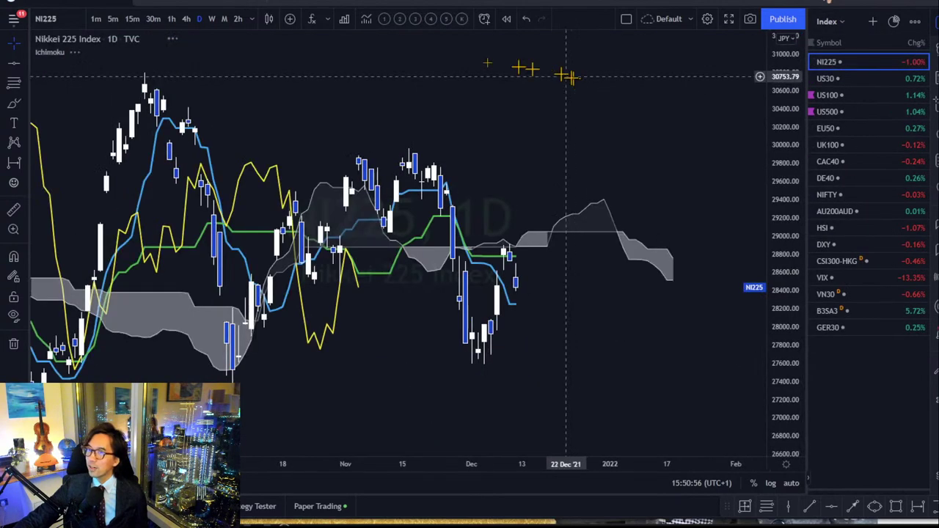
click(212, 18)
drag(795, 114, 794, 187)
drag(731, 310, 652, 265)
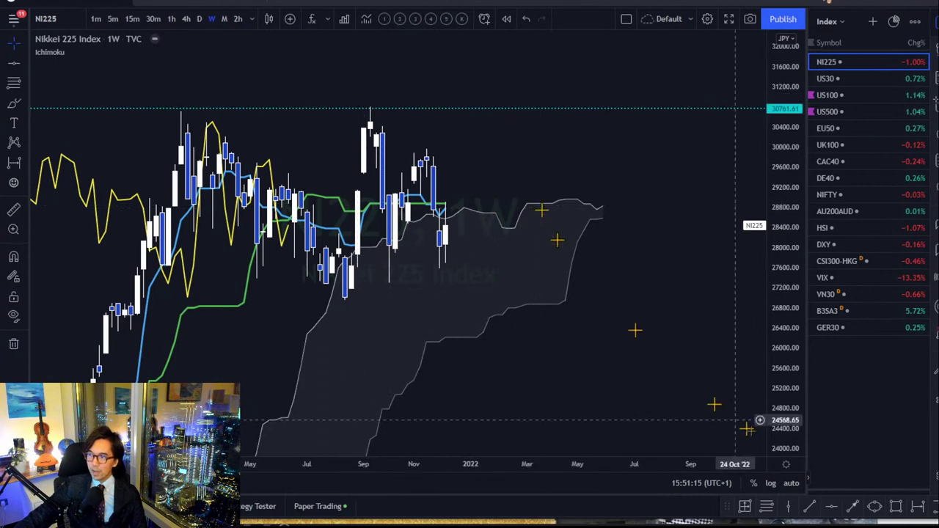
Step: Draw falling and rising yellow trend lines forming a converging triangle, then advance to Dow Jones
click(810, 506)
click(344, 90)
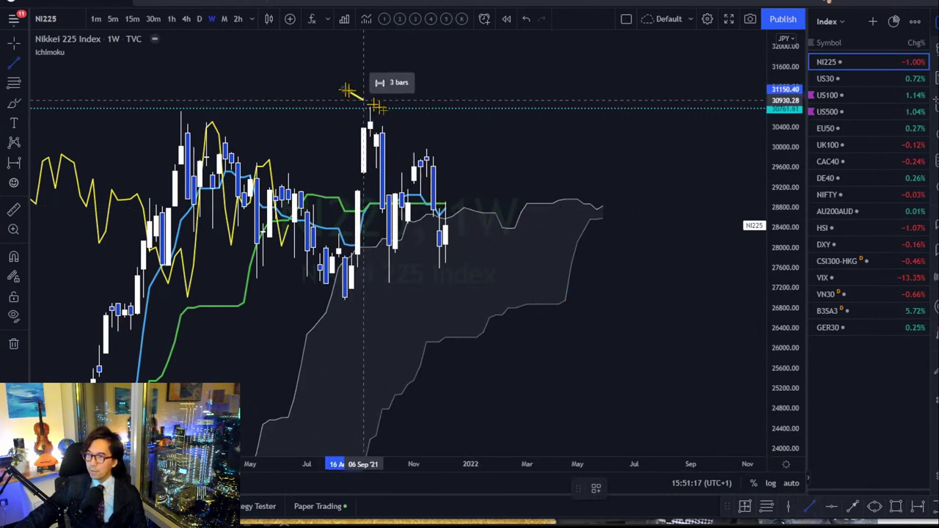
click(545, 224)
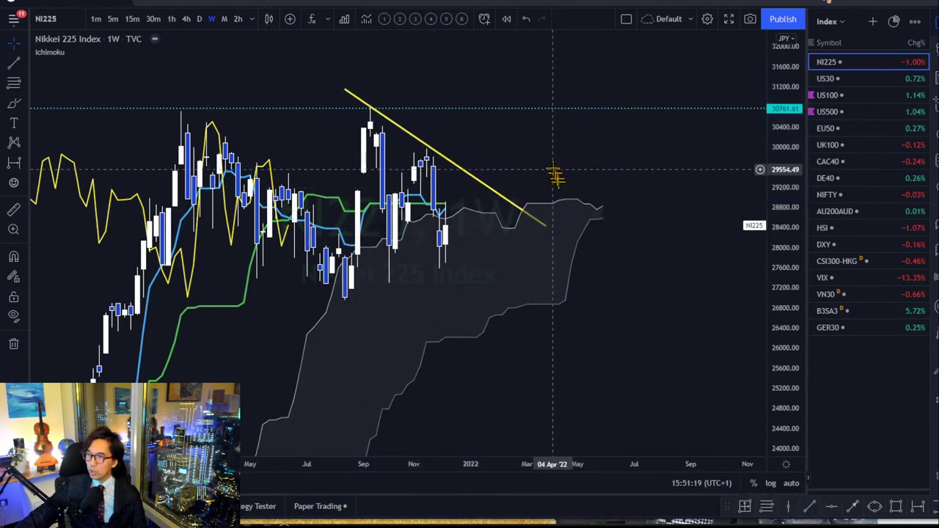
click(810, 507)
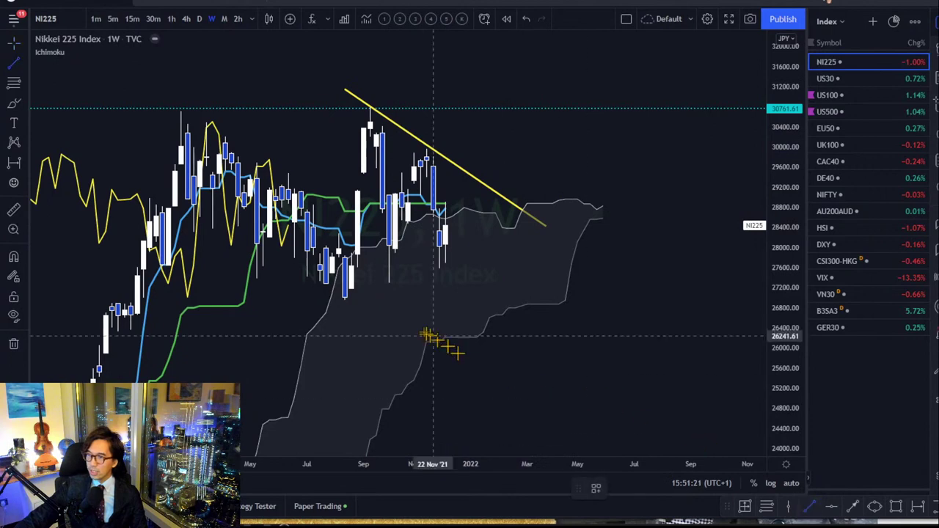
click(313, 312)
click(550, 235)
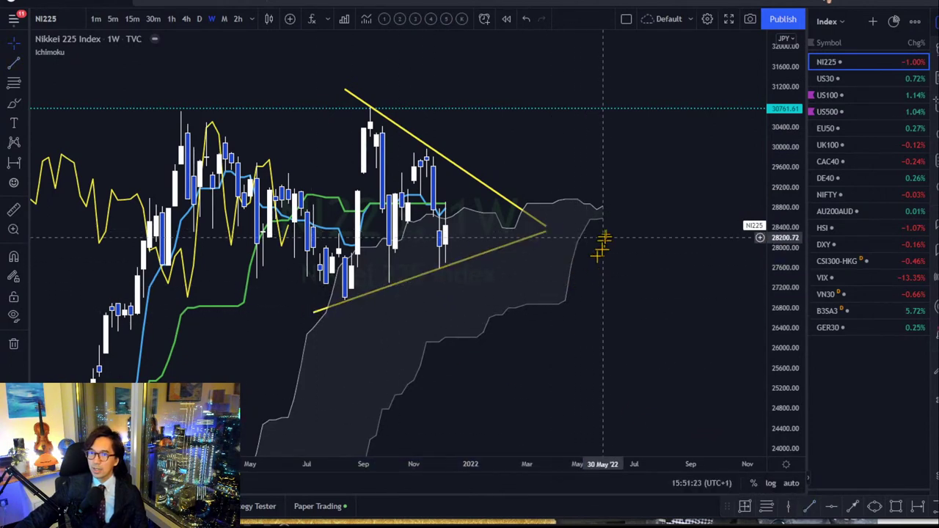
key(Down)
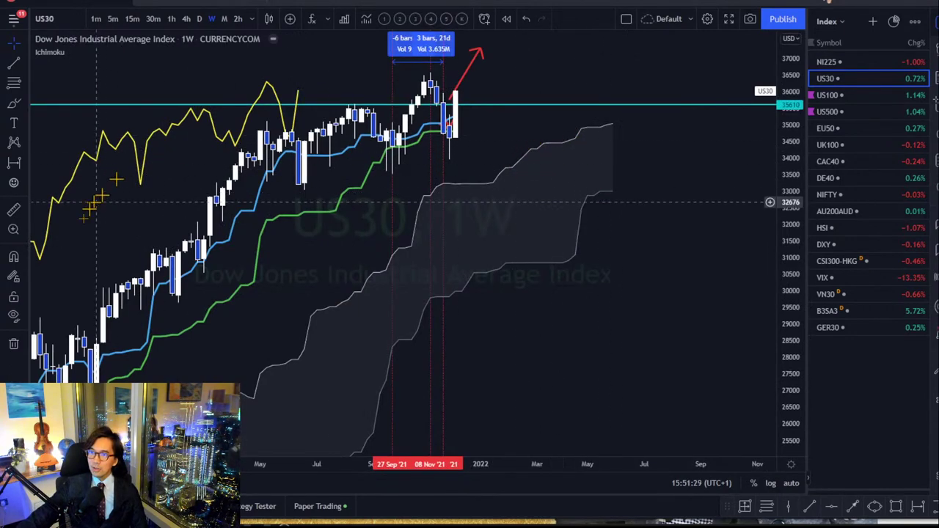
Step: Hide earlier drawings and rescale the Dow Jones weekly chart
click(13, 316)
drag(507, 145, 495, 200)
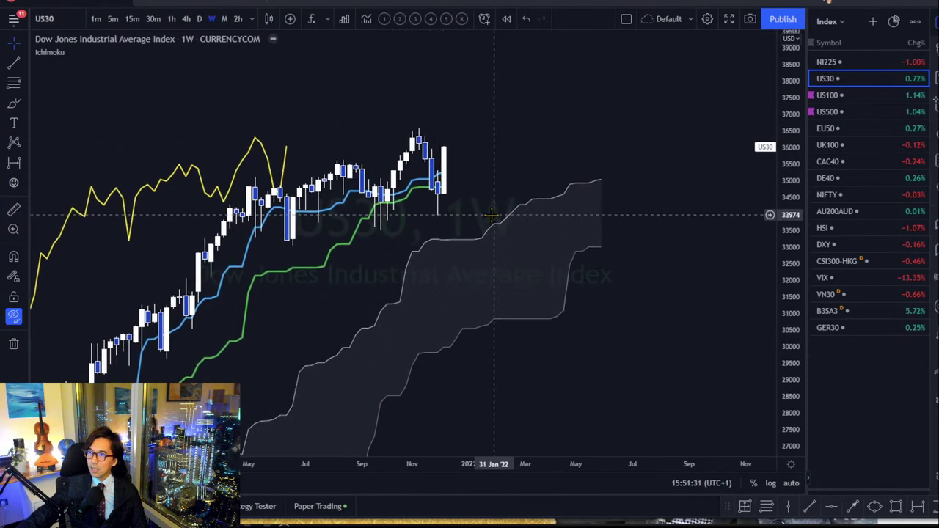
drag(788, 336, 619, 220)
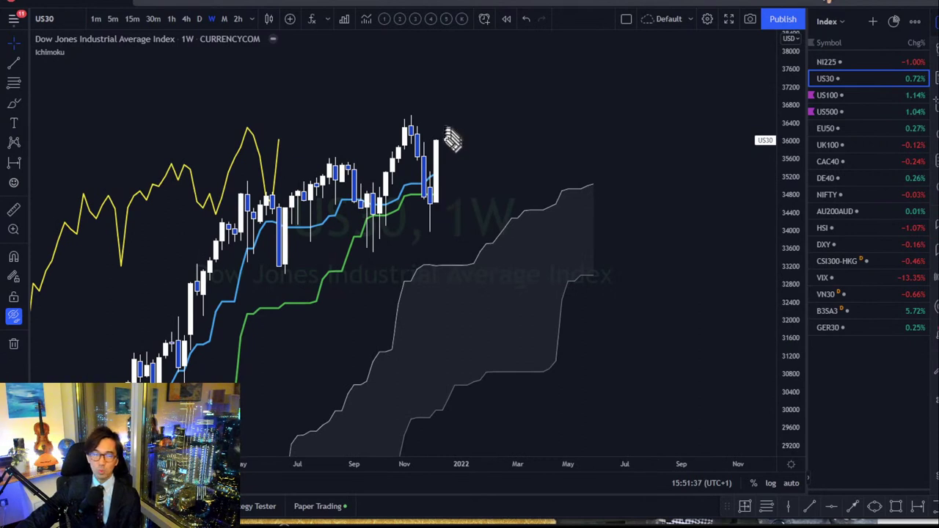
Step: Sketch a red rising arrow, circled peak and zigzag, erase them, then flag US30
mouse_move(502, 270)
mouse_down()
mouse_move(620, 213)
mouse_move(617, 233)
mouse_up()
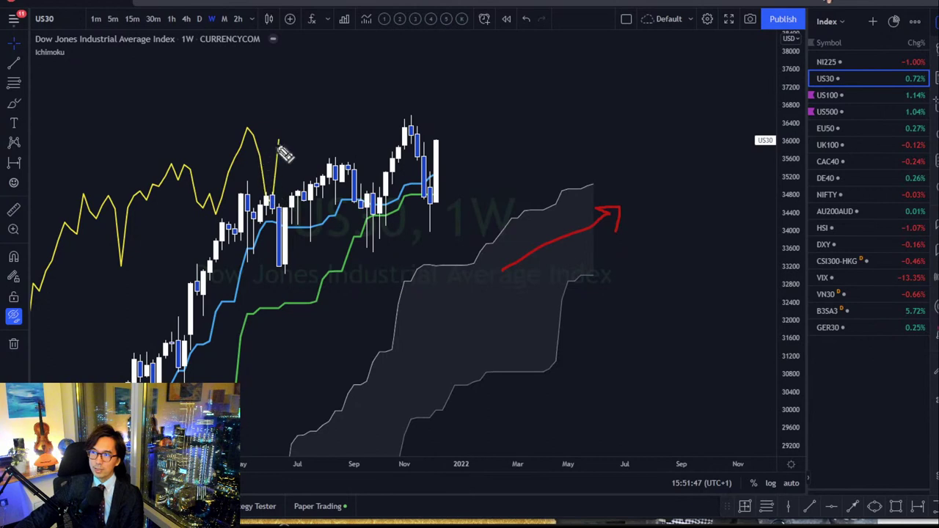
drag(277, 147, 277, 151)
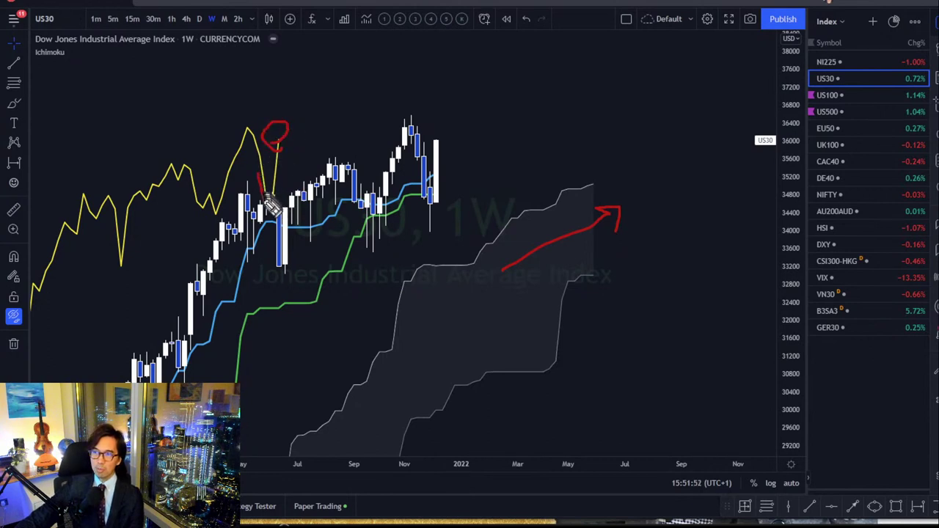
drag(271, 206, 289, 172)
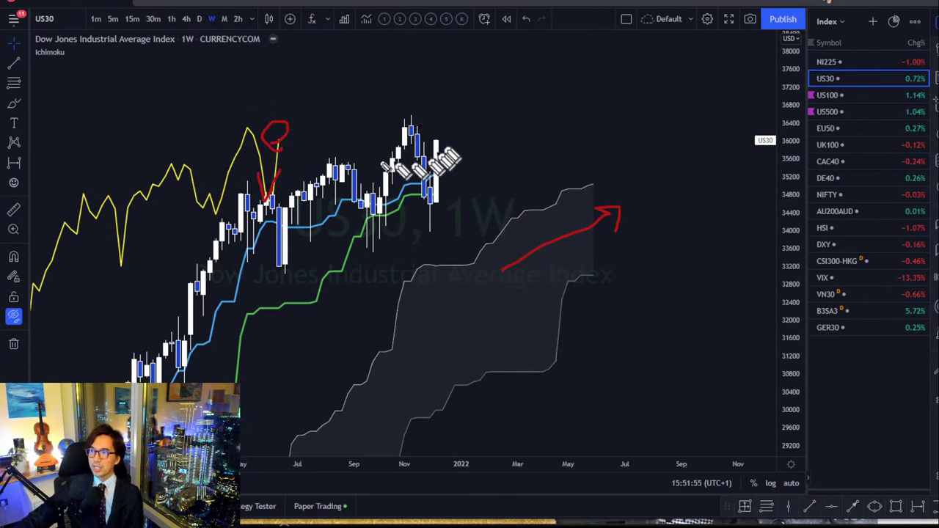
mouse_move(272, 261)
mouse_down()
mouse_move(330, 179)
mouse_move(388, 233)
mouse_move(411, 133)
mouse_move(434, 207)
mouse_move(490, 96)
mouse_up()
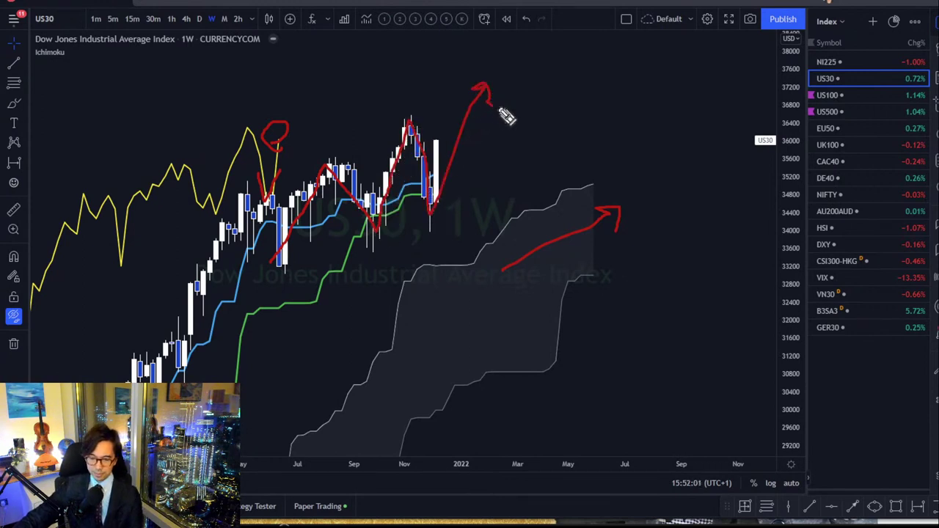
click(502, 114)
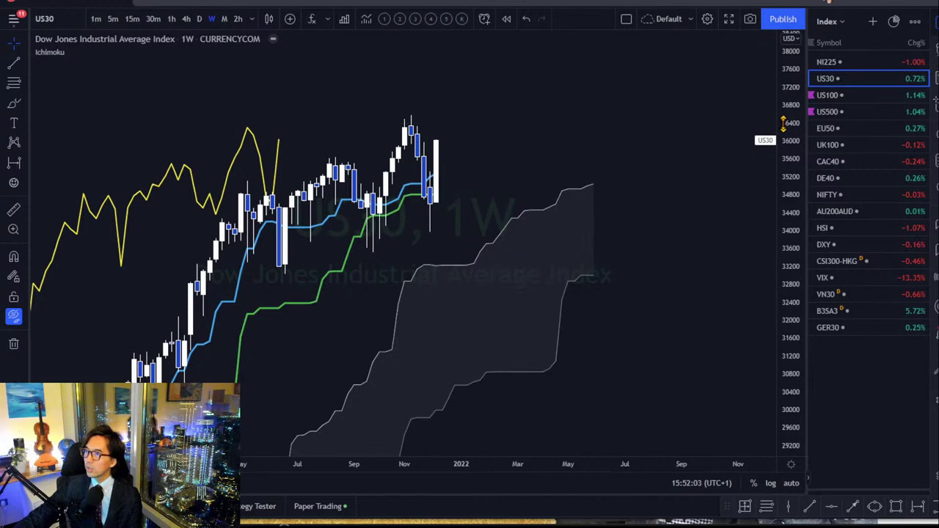
click(813, 78)
Step: Set the US30 flag to magenta and open the US100 weekly chart
click(881, 79)
click(859, 95)
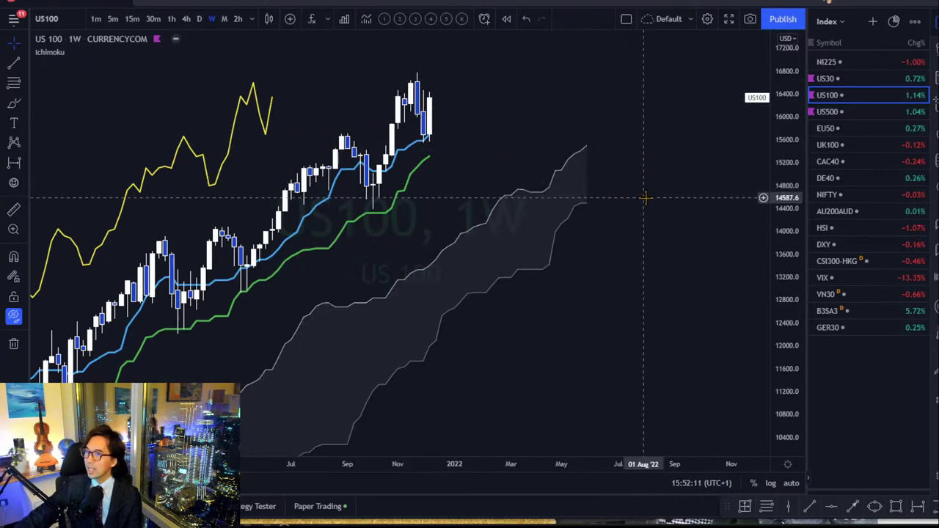
drag(534, 155, 532, 170)
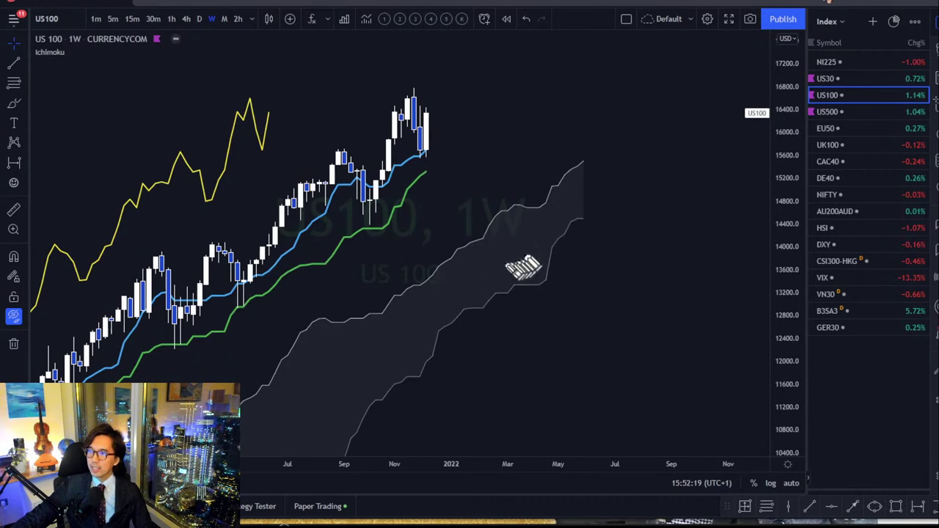
Step: Draw red arrows over the cloud, circle the yellow lagging-line peak, then clear them
drag(505, 262, 603, 185)
mouse_move(393, 236)
mouse_down()
mouse_move(440, 191)
mouse_move(455, 144)
mouse_up()
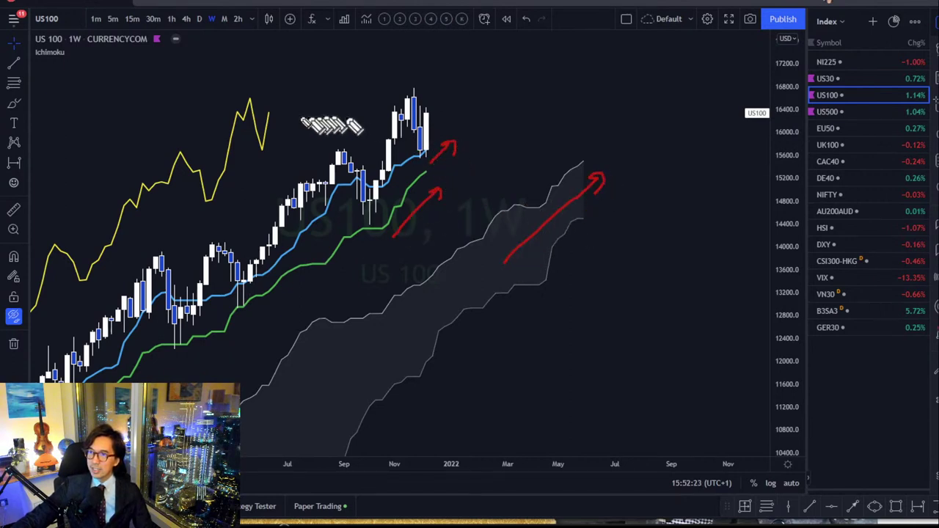
mouse_move(244, 104)
mouse_down()
mouse_move(273, 143)
mouse_move(264, 147)
mouse_move(270, 120)
mouse_up()
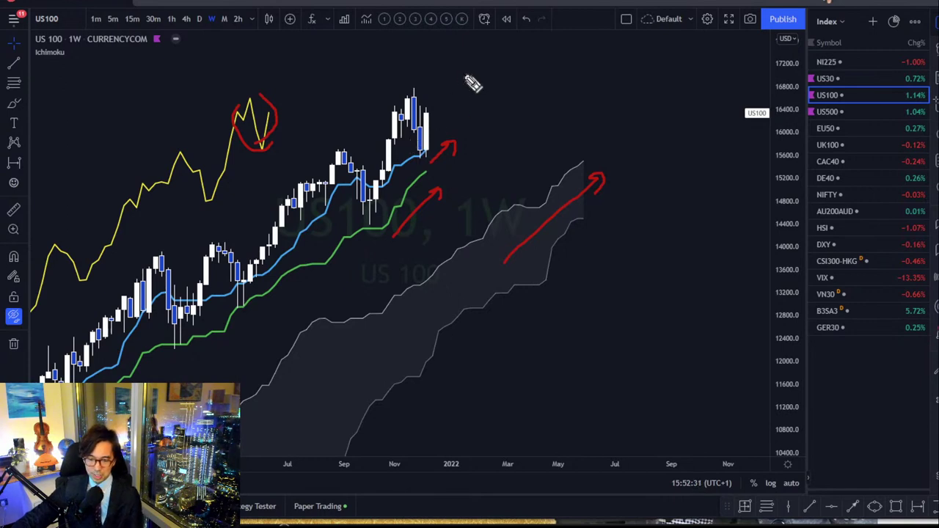
key(Escape)
Step: Open the weekly US500 chart and mark its lagging-line peak and latest candle tops in red
click(828, 112)
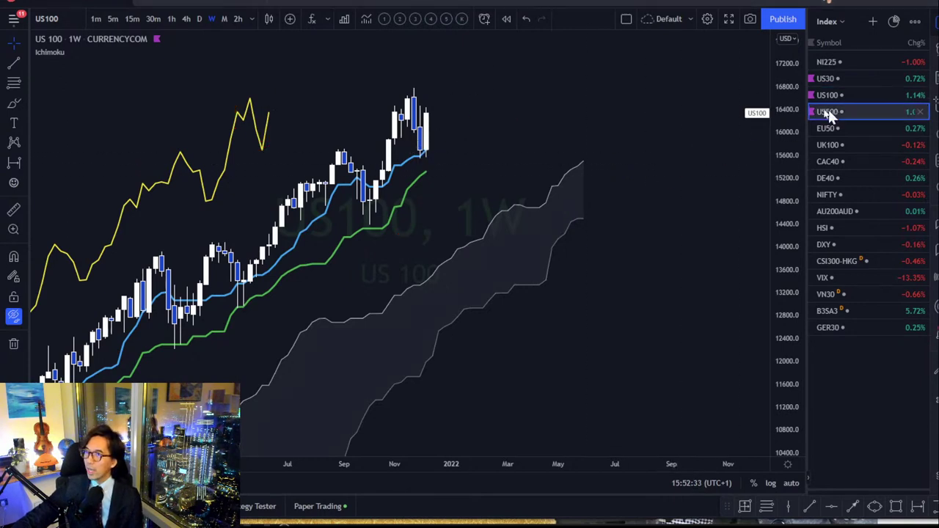
drag(682, 192, 706, 259)
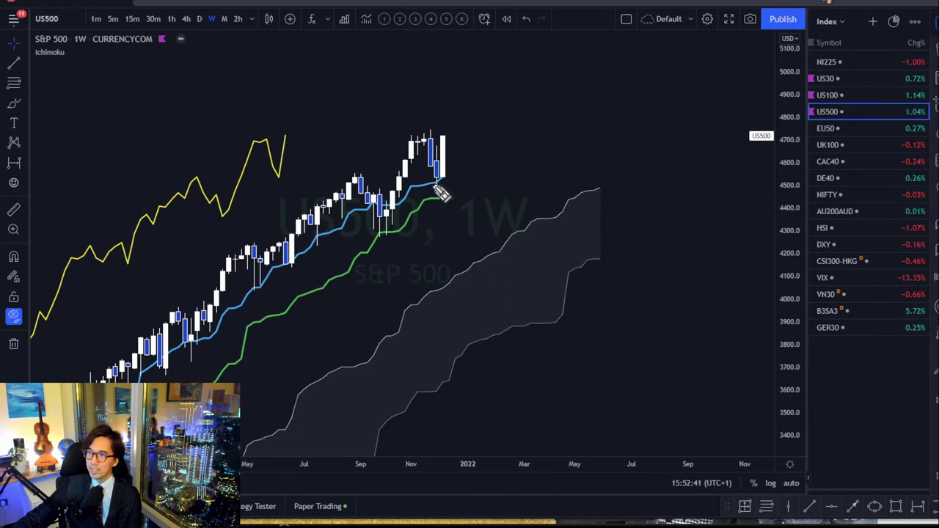
drag(434, 183, 446, 171)
drag(290, 146, 308, 143)
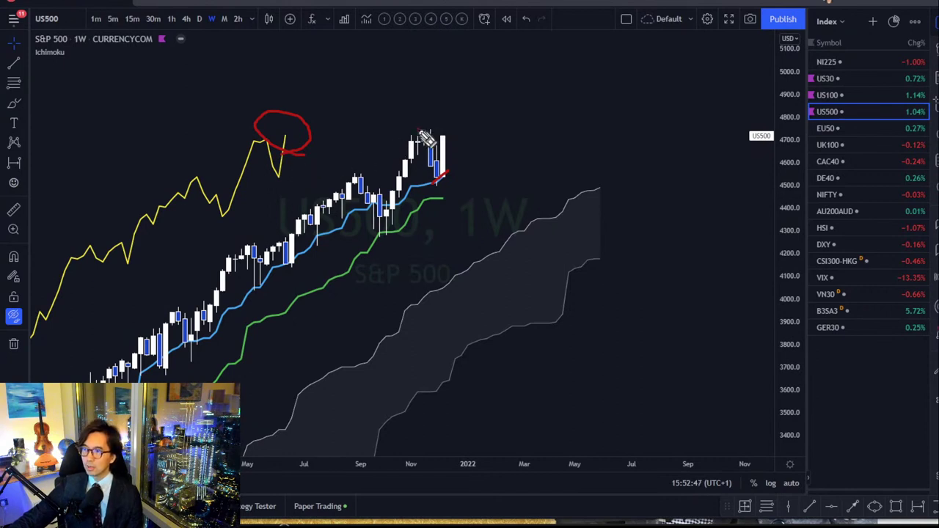
drag(418, 133, 449, 129)
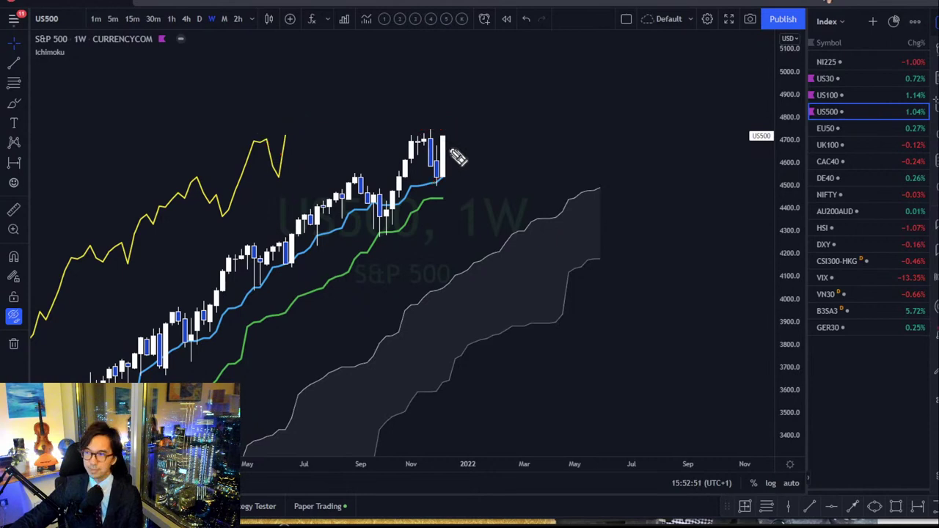
Step: Open the weekly EU50 chart and draw a red arrow above the cloud's end
click(841, 128)
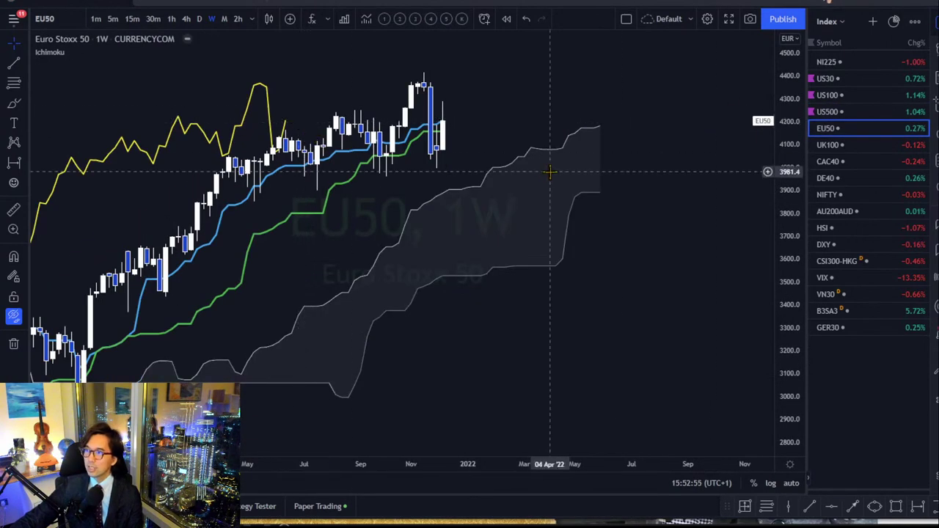
drag(518, 136, 514, 162)
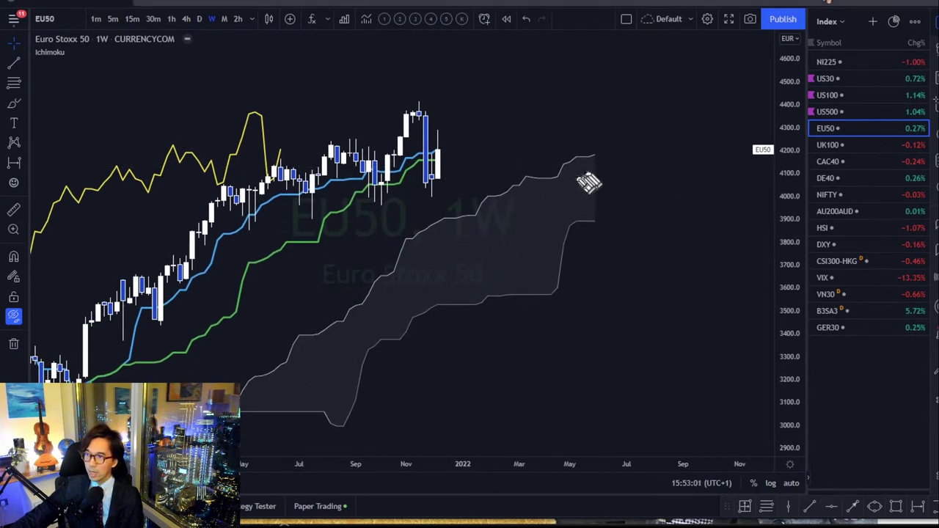
drag(576, 178, 616, 153)
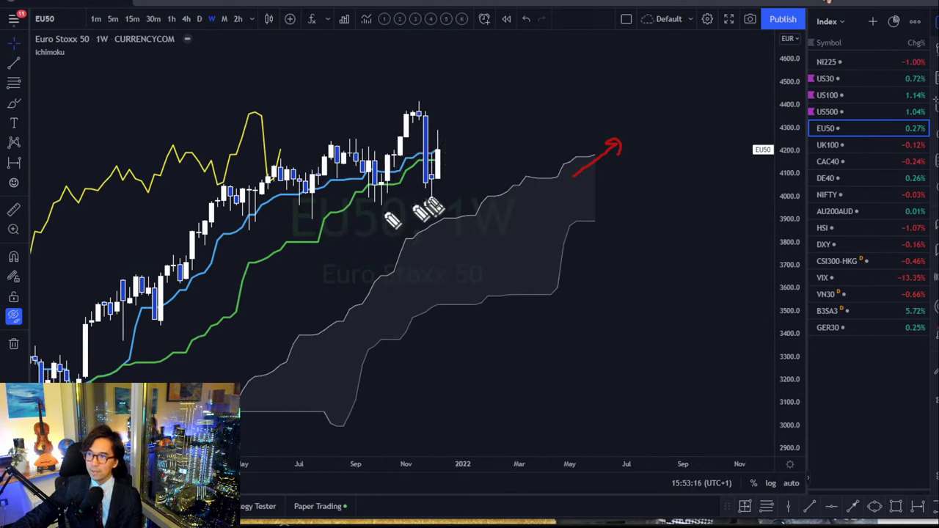
Step: Sketch a red rising zigzag, clear the drawings, and switch to the UK100 chart
mouse_move(310, 214)
mouse_down()
mouse_move(334, 156)
mouse_move(371, 197)
mouse_move(420, 124)
mouse_move(419, 184)
mouse_move(498, 87)
mouse_up()
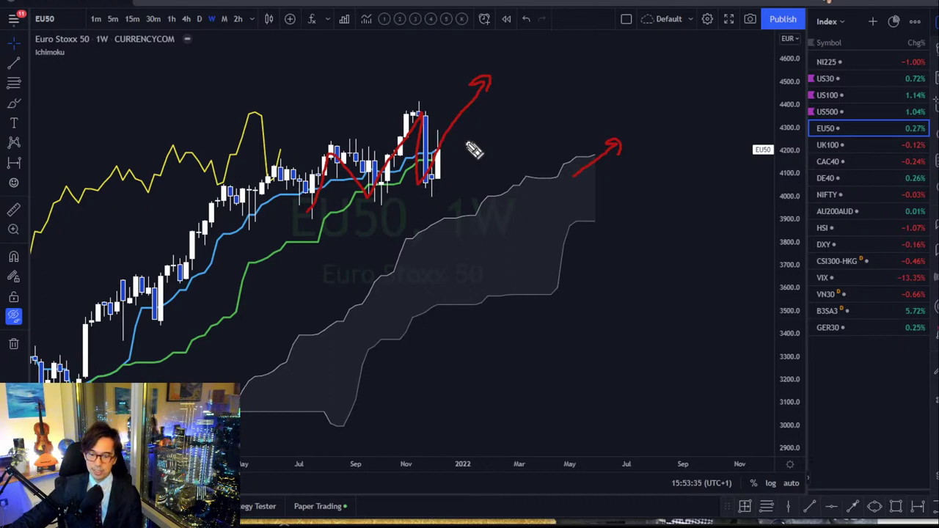
key(e)
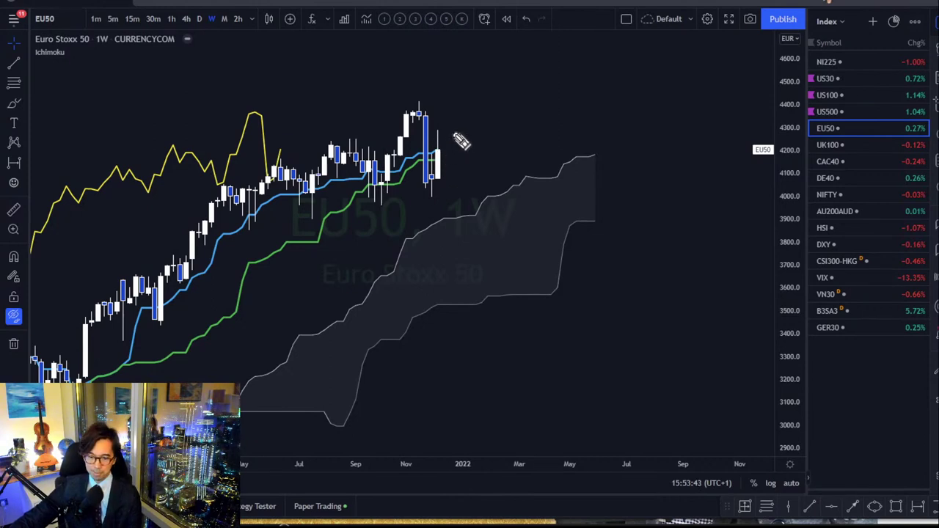
click(822, 144)
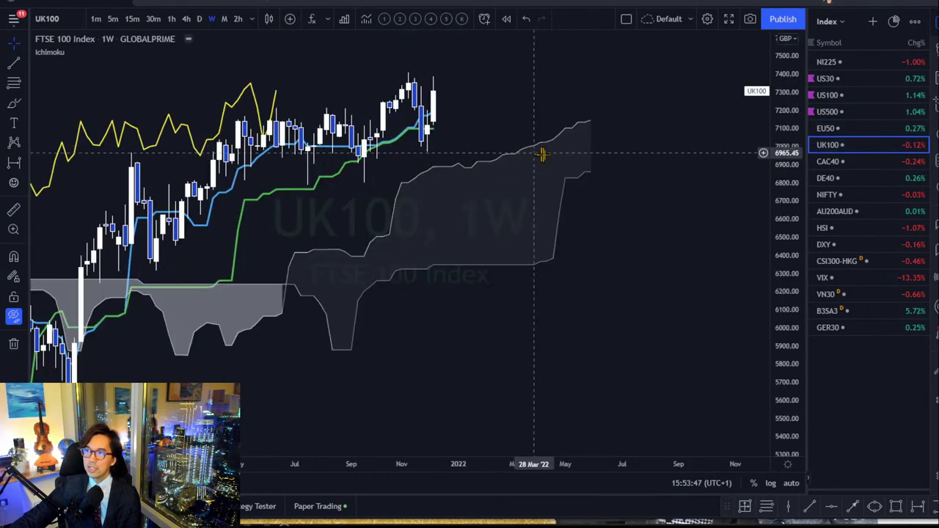
Step: Draw red upward arrows above the UK100 cloud and latest candles, then clear them
drag(786, 305, 604, 272)
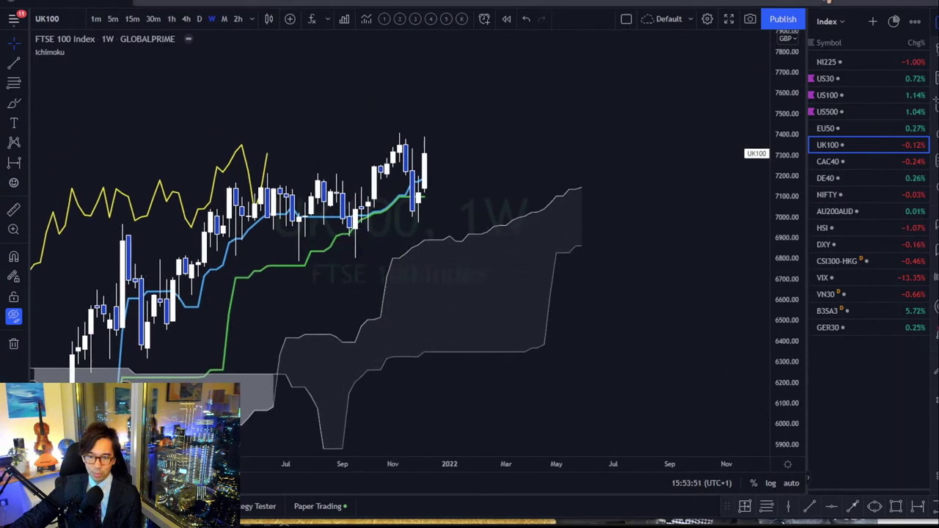
drag(522, 232, 615, 207)
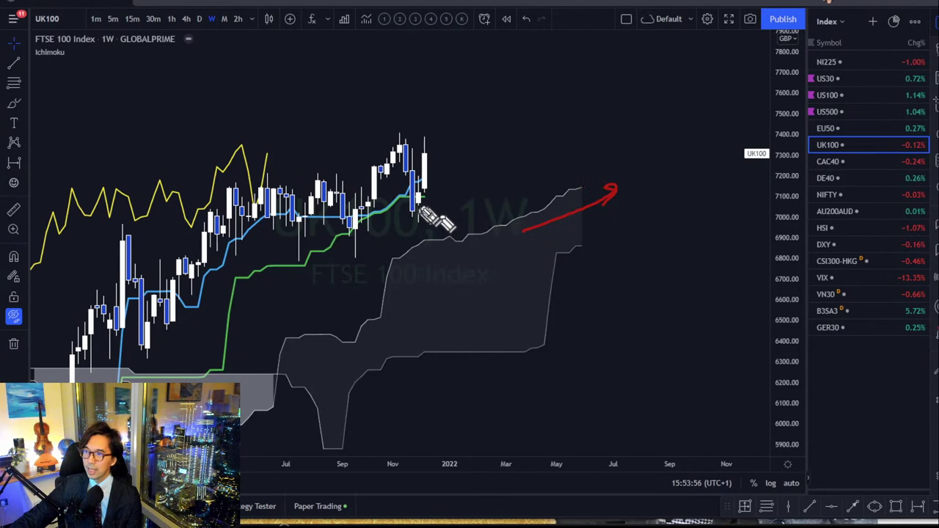
mouse_move(390, 218)
mouse_down()
mouse_move(434, 217)
mouse_move(426, 221)
mouse_move(451, 183)
mouse_move(429, 158)
mouse_up()
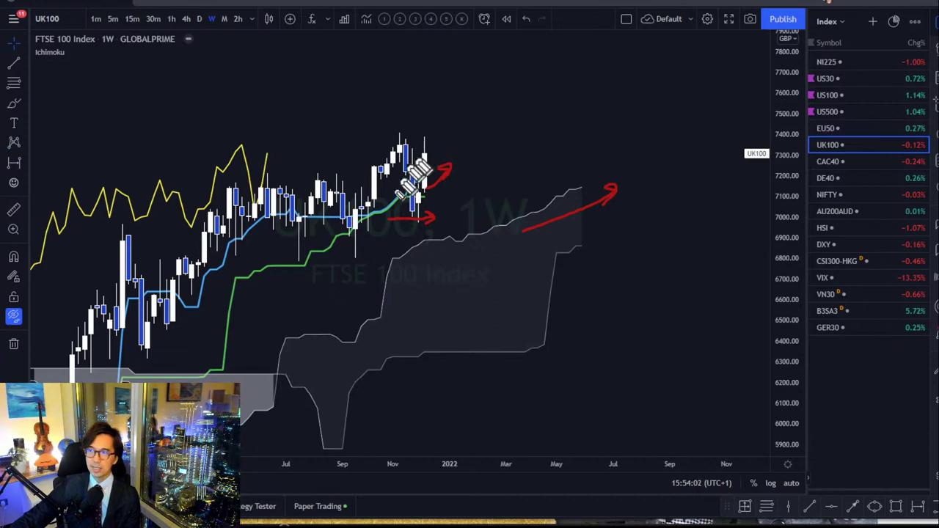
mouse_move(299, 249)
mouse_down()
mouse_move(334, 207)
mouse_move(353, 241)
mouse_move(397, 136)
mouse_move(407, 215)
mouse_move(473, 107)
mouse_up()
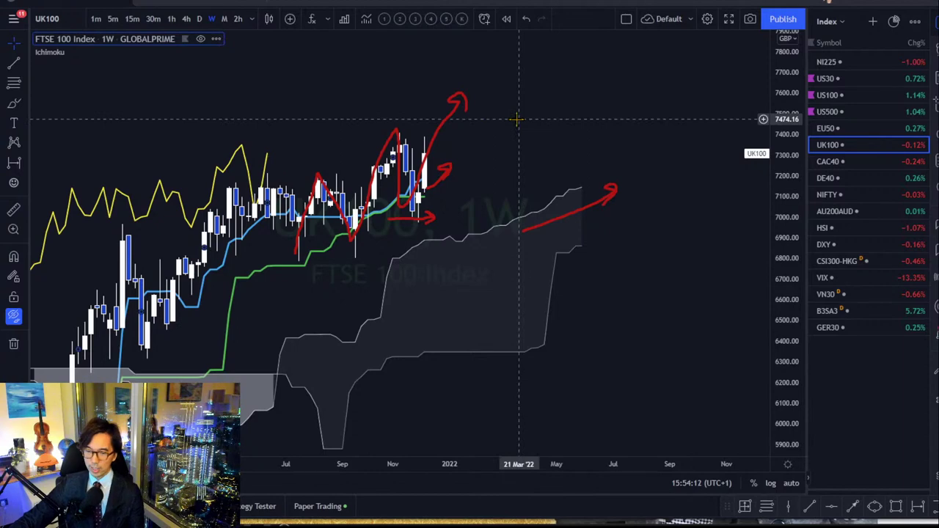
key(ctrl+alt+h)
Step: Switch to CAC40, rescale the price axis, sketch a red upward zigzag, then erase it
click(871, 163)
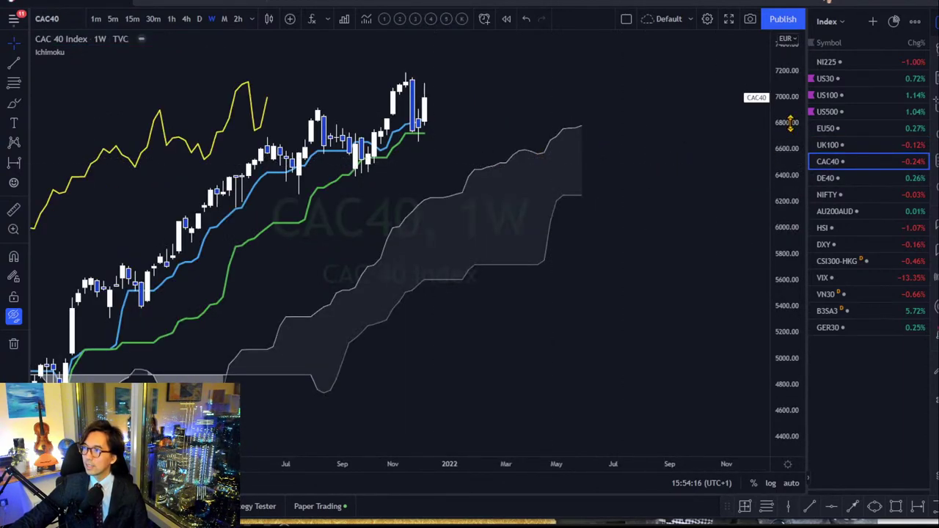
drag(790, 123, 789, 147)
drag(556, 203, 547, 262)
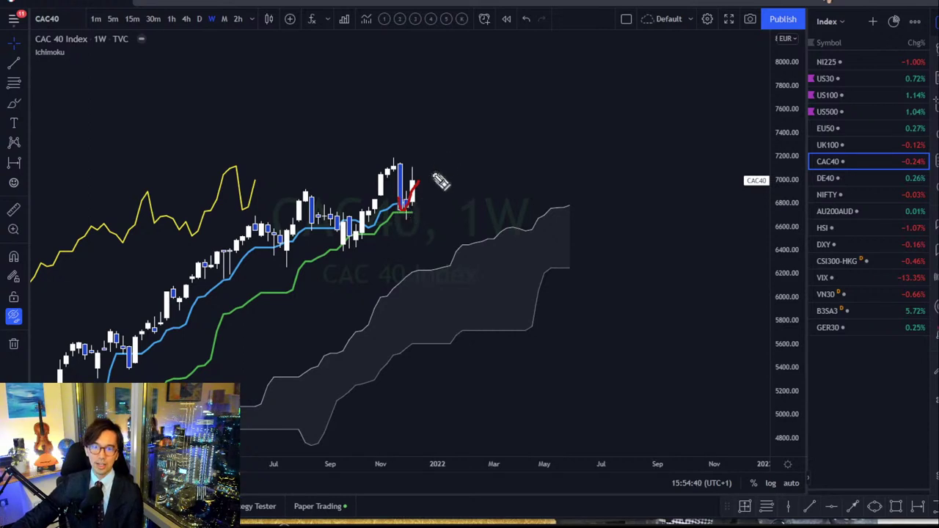
mouse_move(273, 257)
mouse_down()
mouse_move(312, 204)
mouse_move(345, 228)
mouse_up()
mouse_move(393, 174)
mouse_down()
mouse_move(411, 199)
mouse_move(459, 137)
mouse_up()
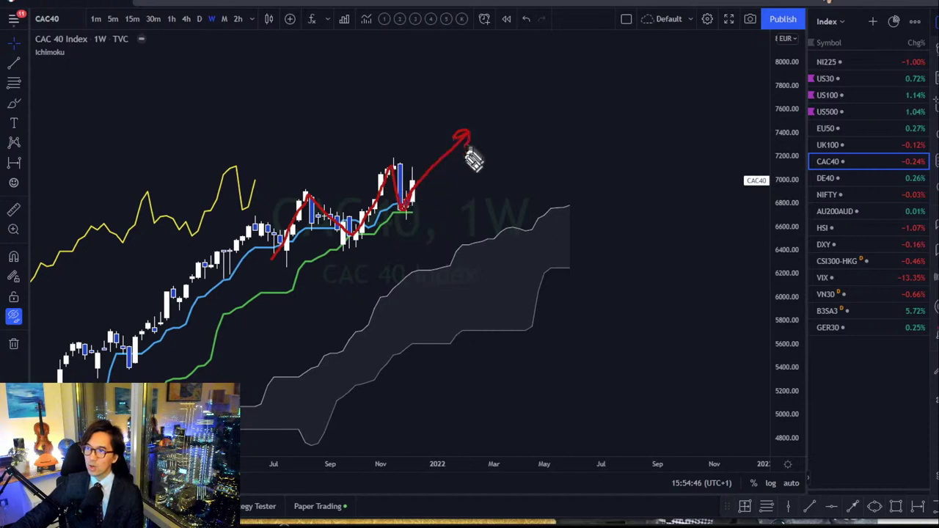
click(405, 190)
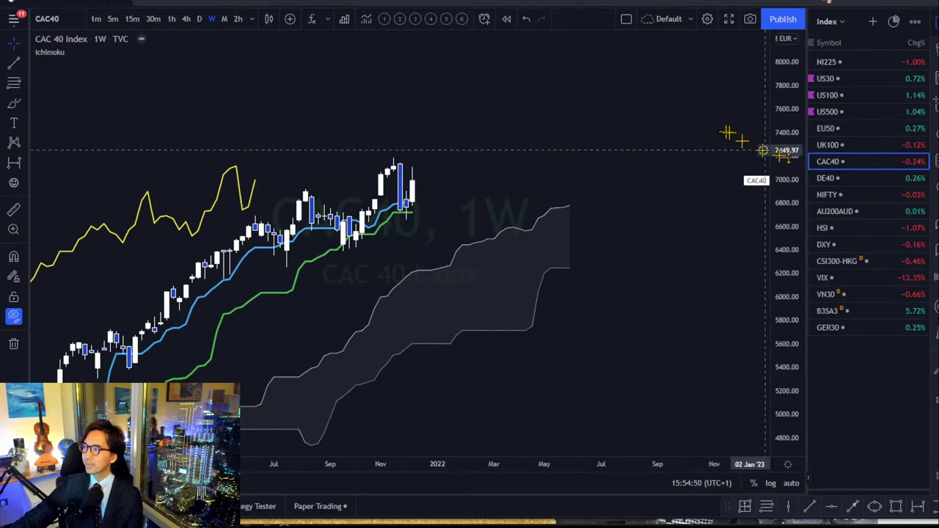
Step: Open the DE40 weekly chart, draw a red arrow above the cloud and circle the candles
click(857, 179)
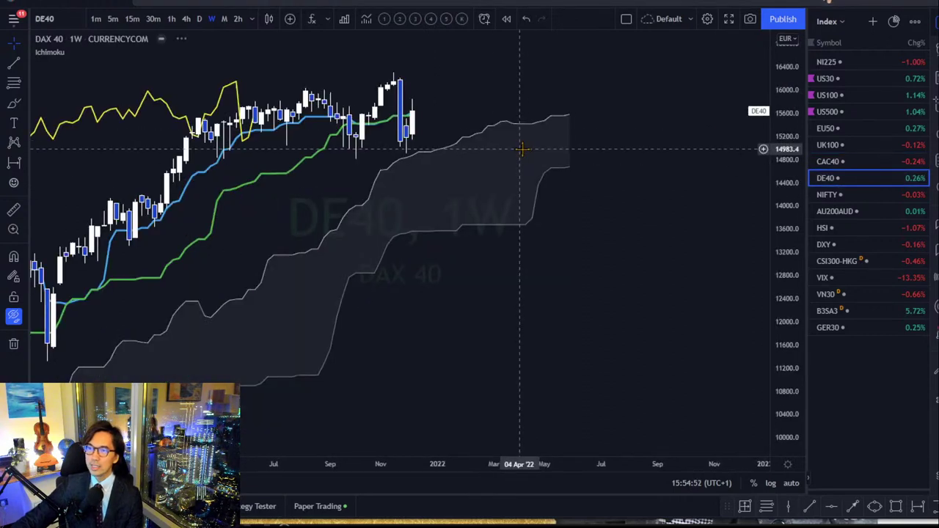
drag(625, 251, 629, 331)
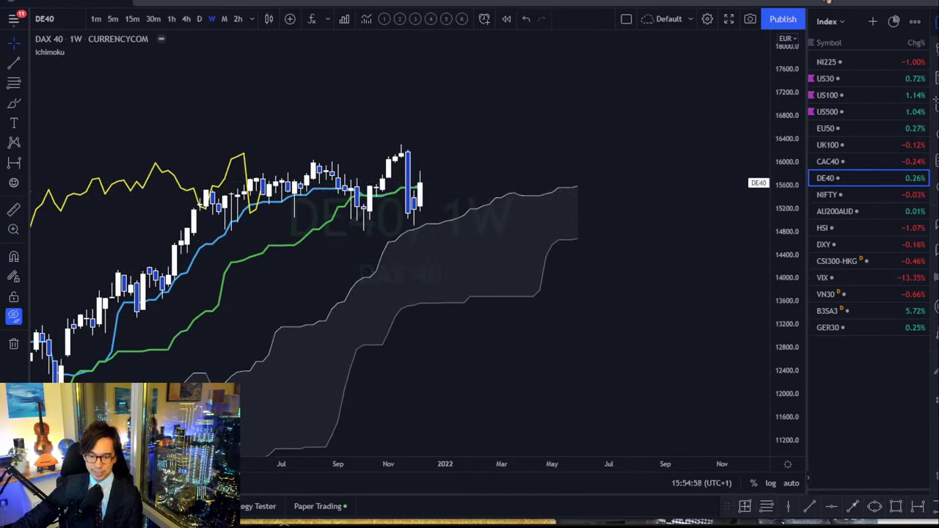
mouse_move(536, 213)
mouse_down()
mouse_move(604, 175)
mouse_move(584, 194)
mouse_up()
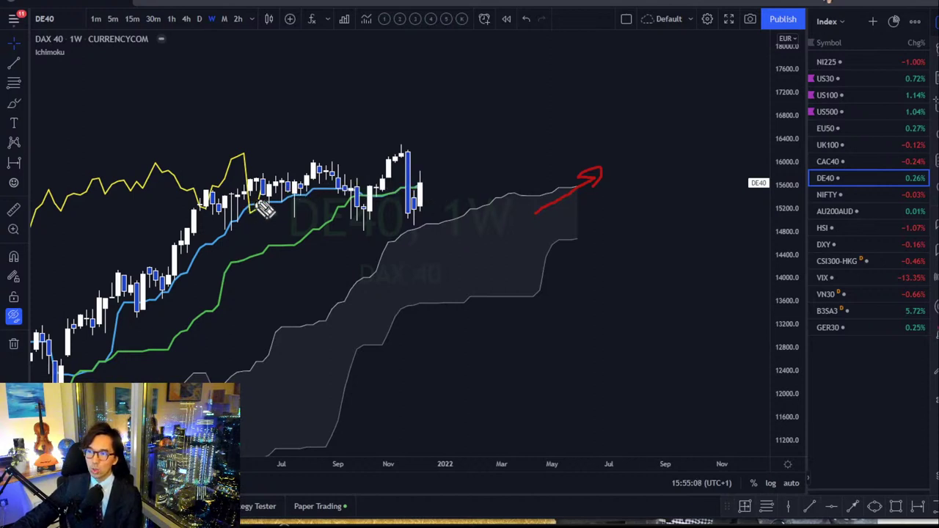
mouse_move(273, 209)
mouse_down()
mouse_move(251, 193)
mouse_move(269, 193)
mouse_move(275, 208)
mouse_up()
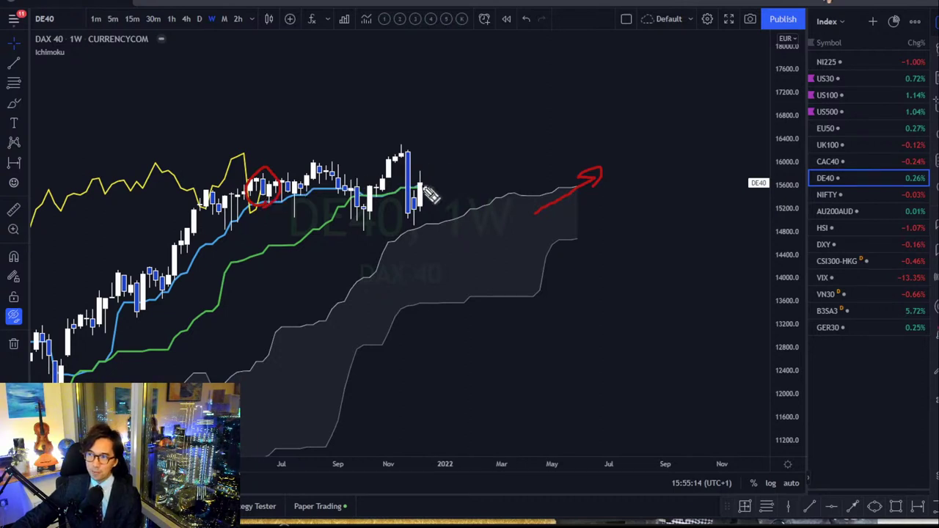
Step: Add red rising hook, arrow and a B target, then clear all red annotations
mouse_move(423, 187)
mouse_down()
mouse_move(437, 156)
mouse_move(443, 167)
mouse_up()
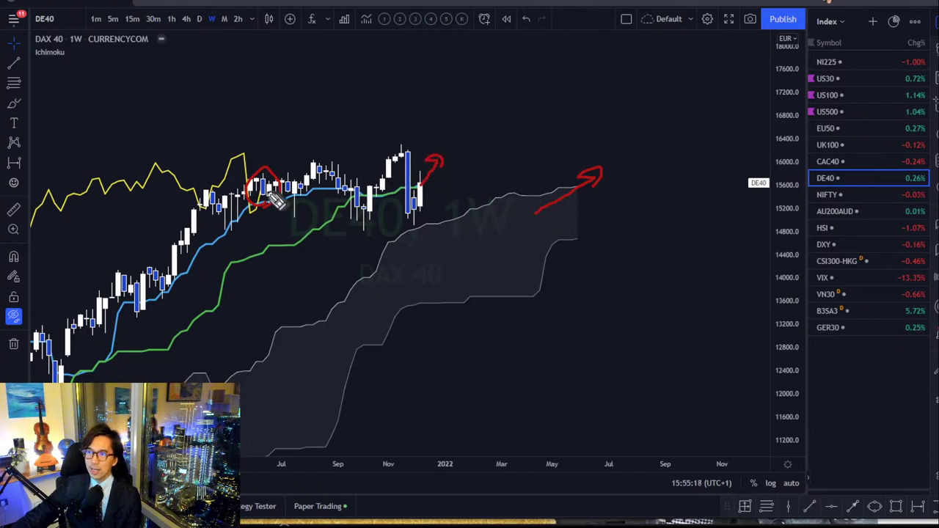
mouse_move(269, 189)
mouse_down()
mouse_move(276, 160)
mouse_move(288, 167)
mouse_up()
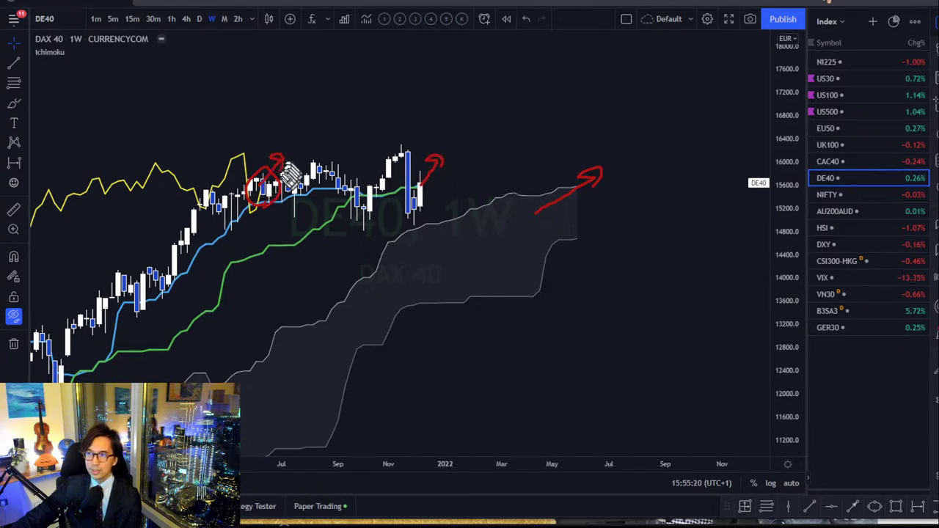
mouse_move(462, 147)
mouse_down()
mouse_move(484, 153)
mouse_move(482, 171)
mouse_move(462, 176)
mouse_up()
drag(383, 138, 437, 147)
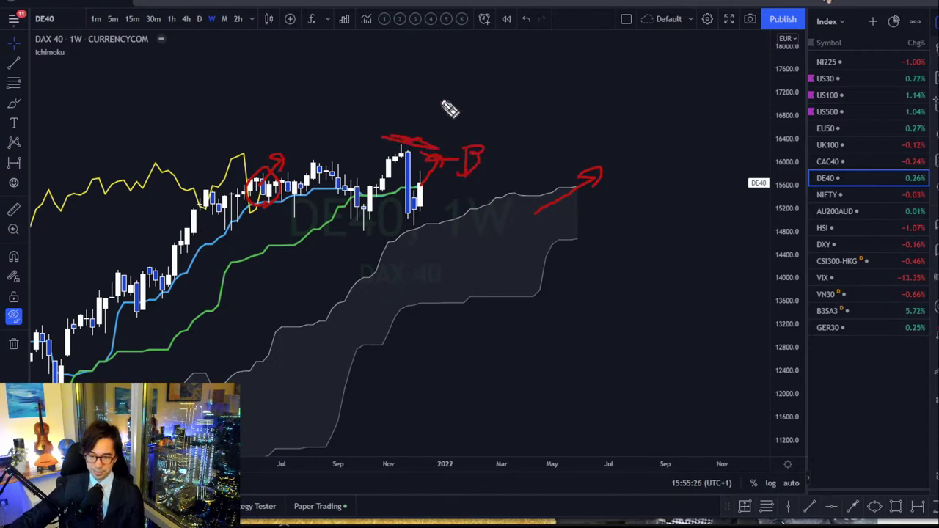
key(Escape)
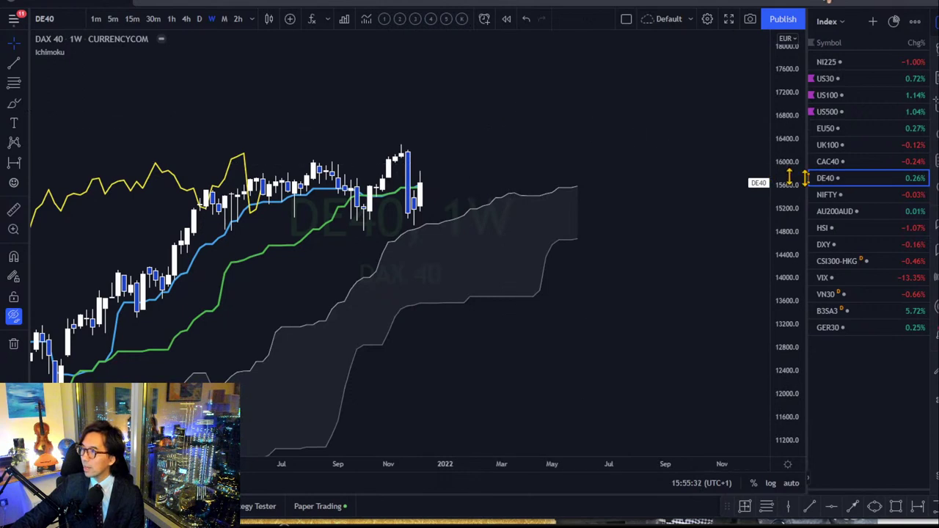
Step: Mark the NIFTY weekly cloud, candles and yellow-line dip in red, clear them, then open AU200AUD
click(855, 200)
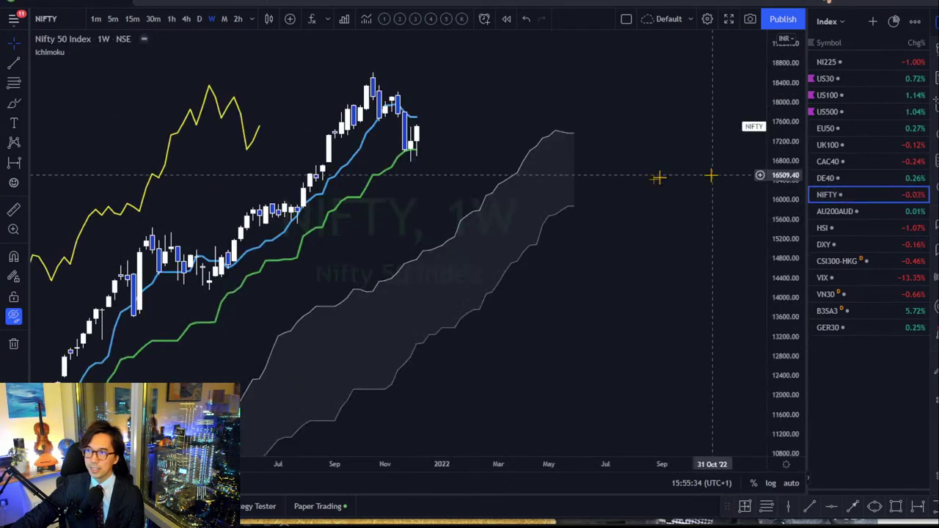
drag(641, 210, 664, 260)
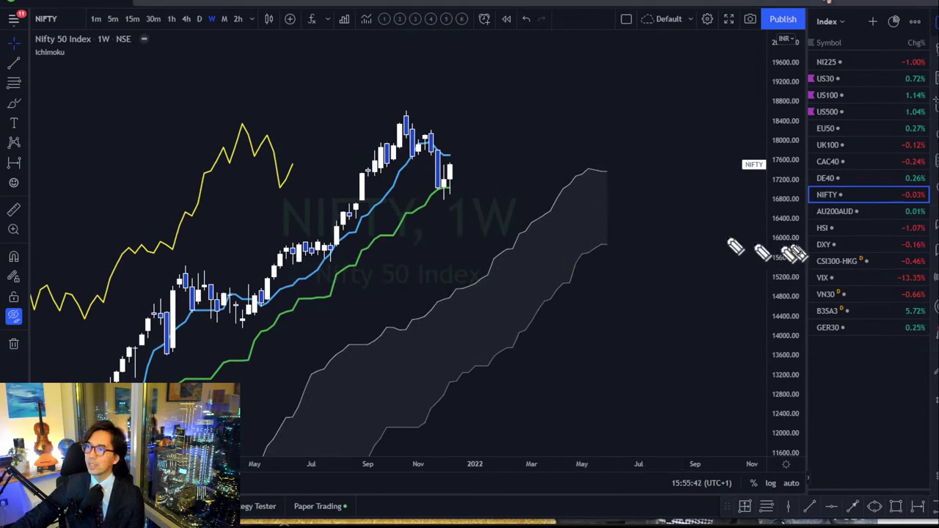
drag(586, 207, 616, 202)
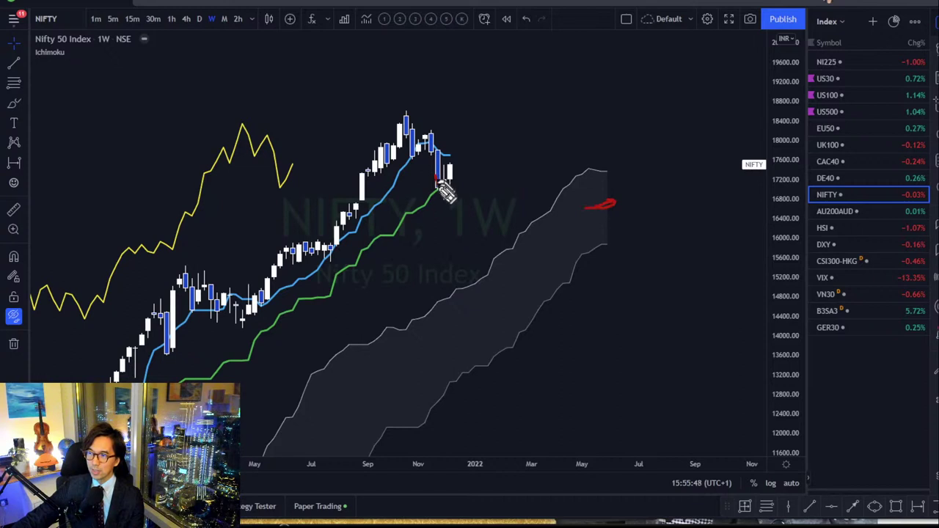
mouse_move(444, 189)
mouse_down()
mouse_move(455, 163)
mouse_move(445, 184)
mouse_up()
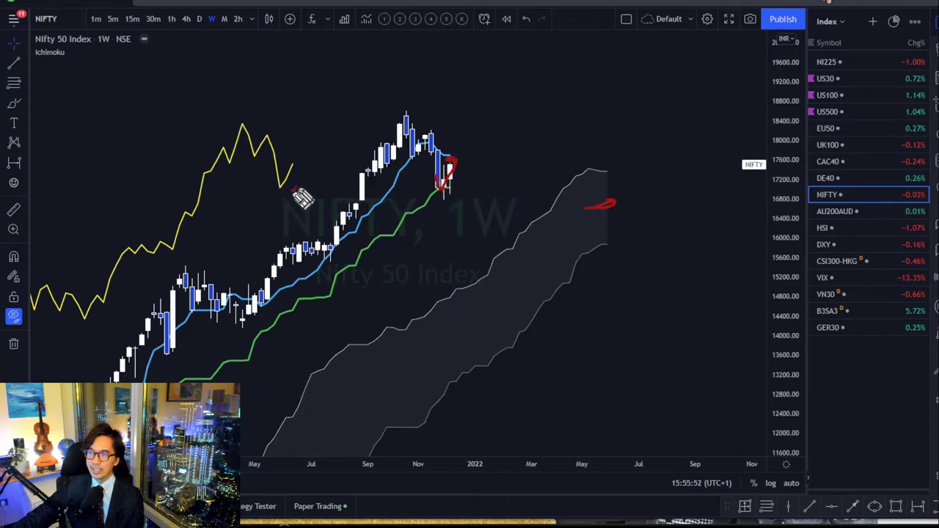
mouse_move(298, 189)
mouse_down()
mouse_move(251, 157)
mouse_move(305, 183)
mouse_up()
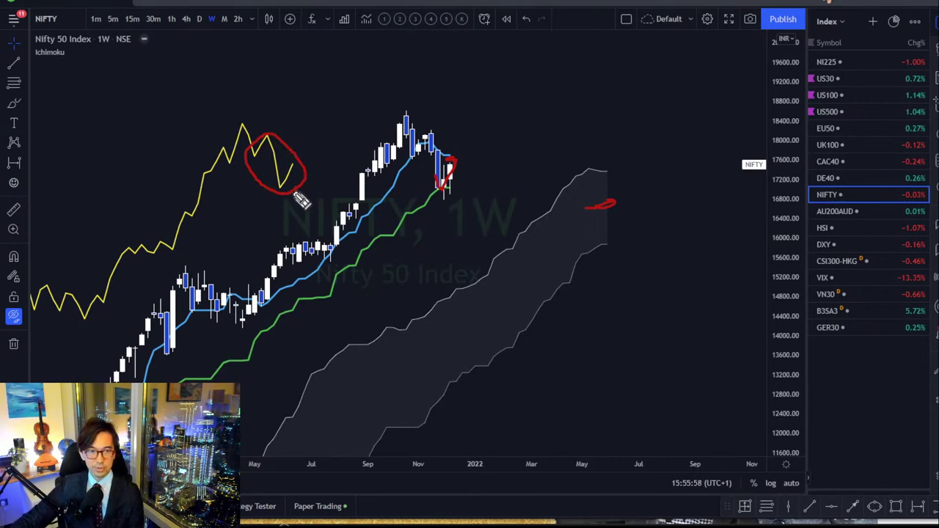
key(Escape)
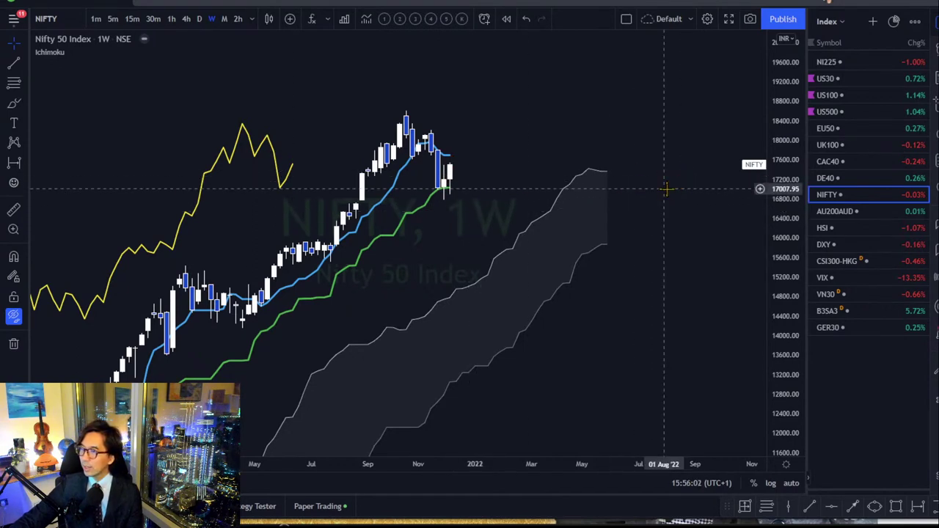
click(826, 212)
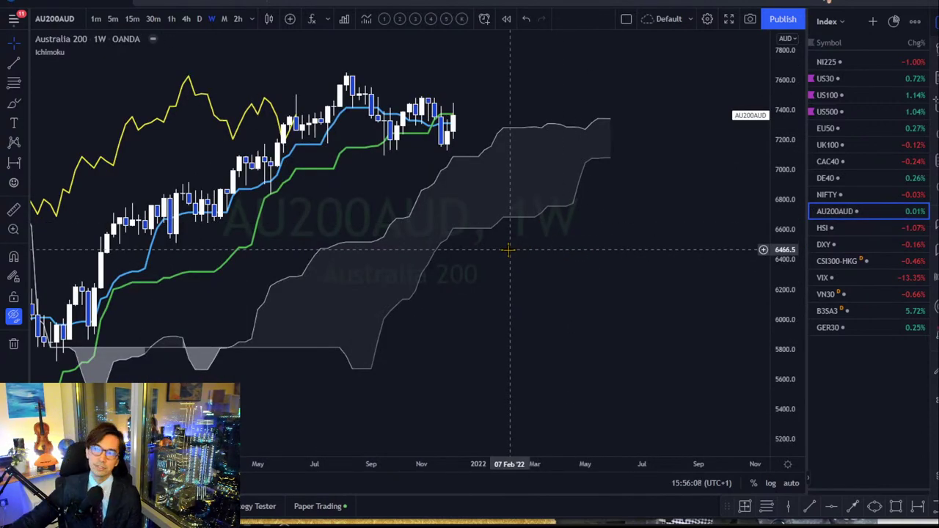
Step: Draw a yellow trend line along the Australia 200 chart's recent highs
drag(616, 245, 602, 305)
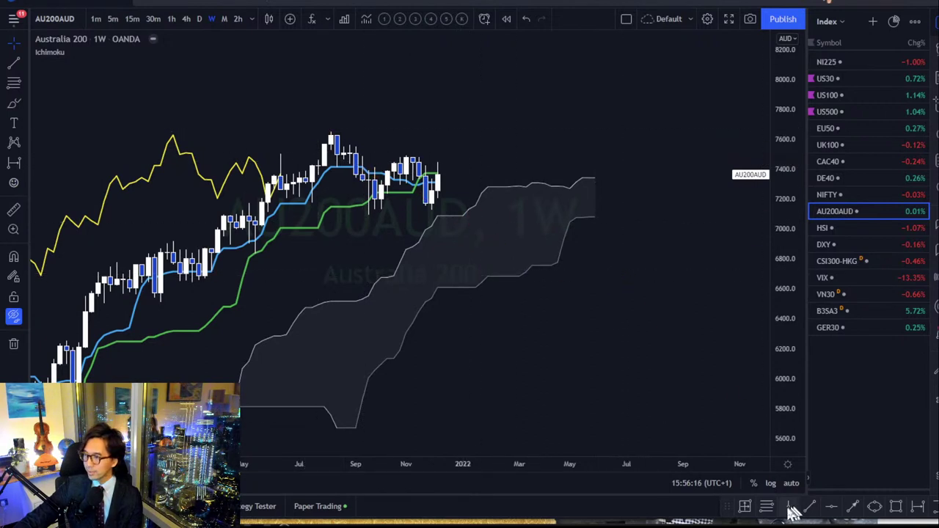
click(812, 507)
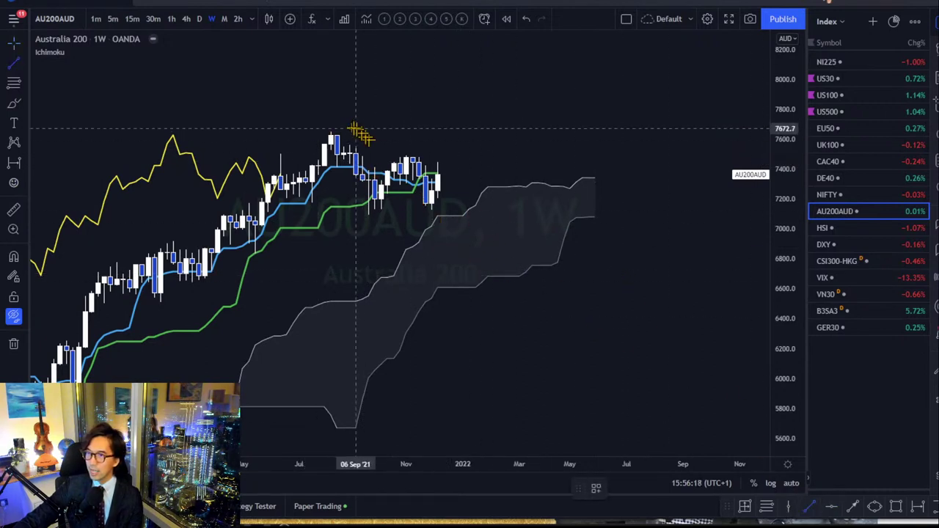
mouse_move(316, 123)
mouse_down()
mouse_move(403, 163)
mouse_move(468, 179)
mouse_move(461, 176)
mouse_up()
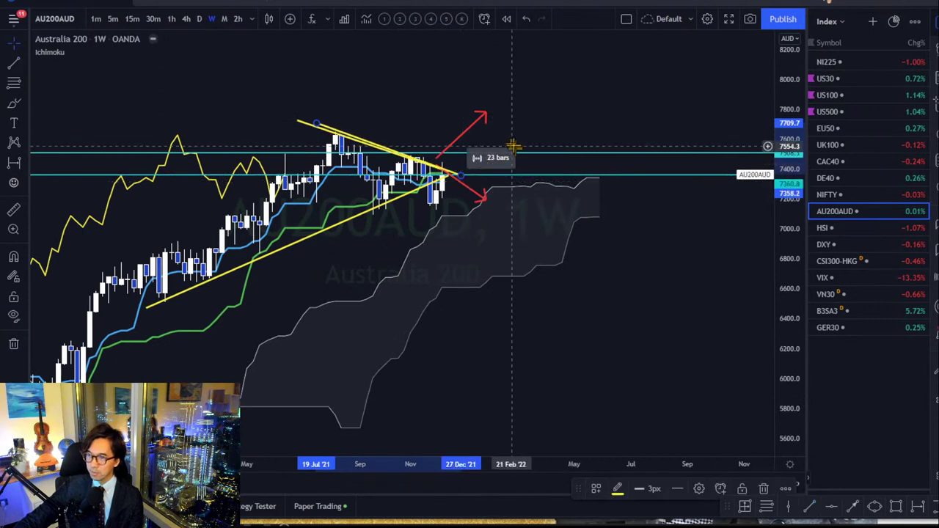
click(339, 147)
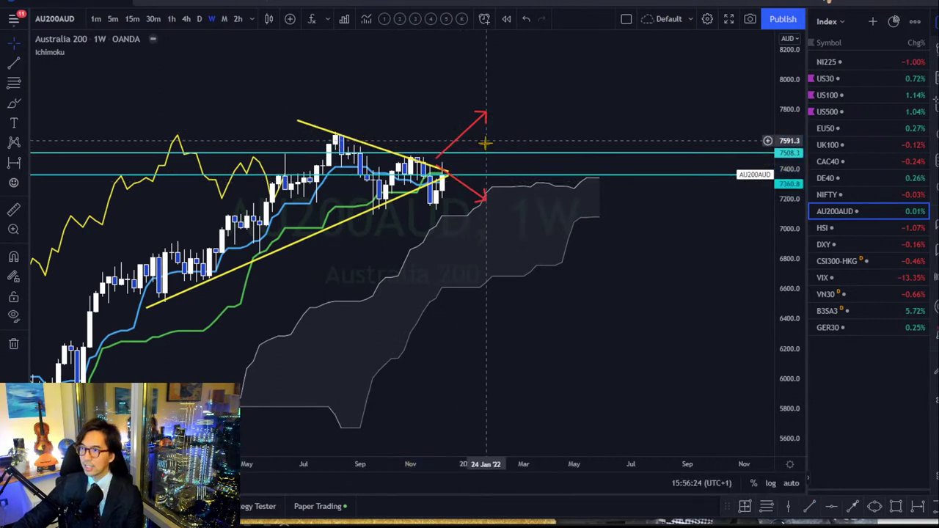
Step: Move the lower red arrow down-right and extend the lower yellow trend line further right
drag(451, 151, 472, 153)
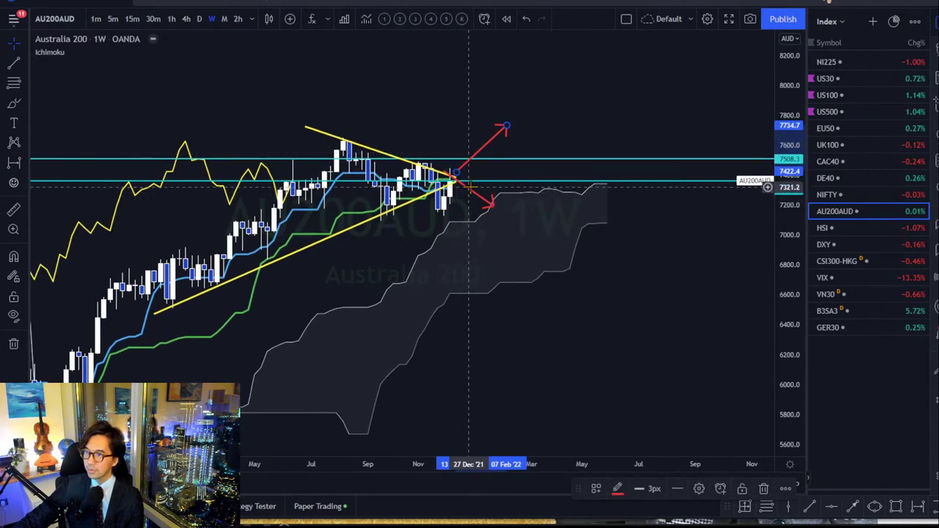
drag(476, 195, 499, 223)
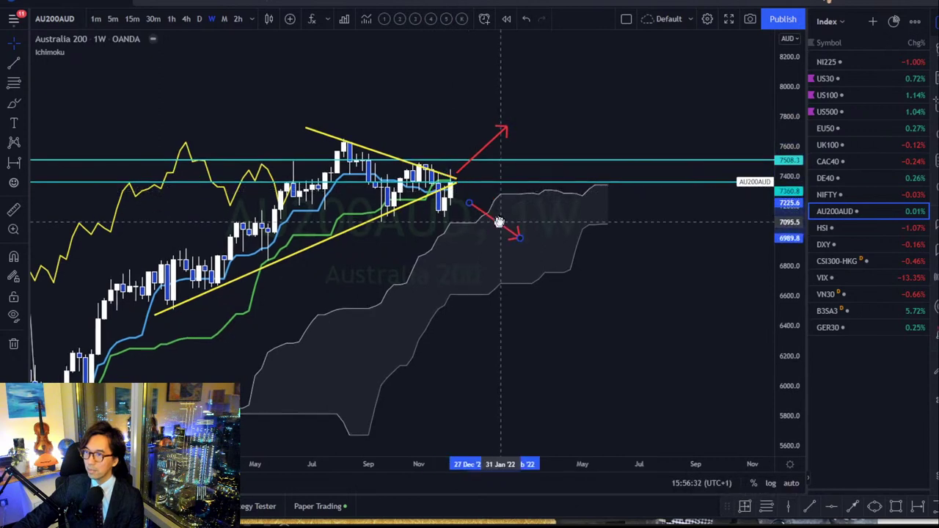
click(453, 208)
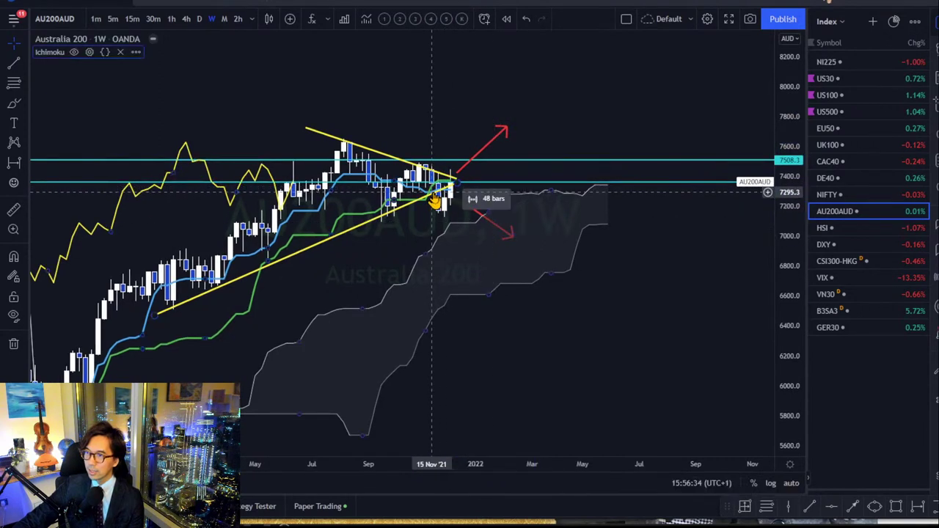
click(432, 192)
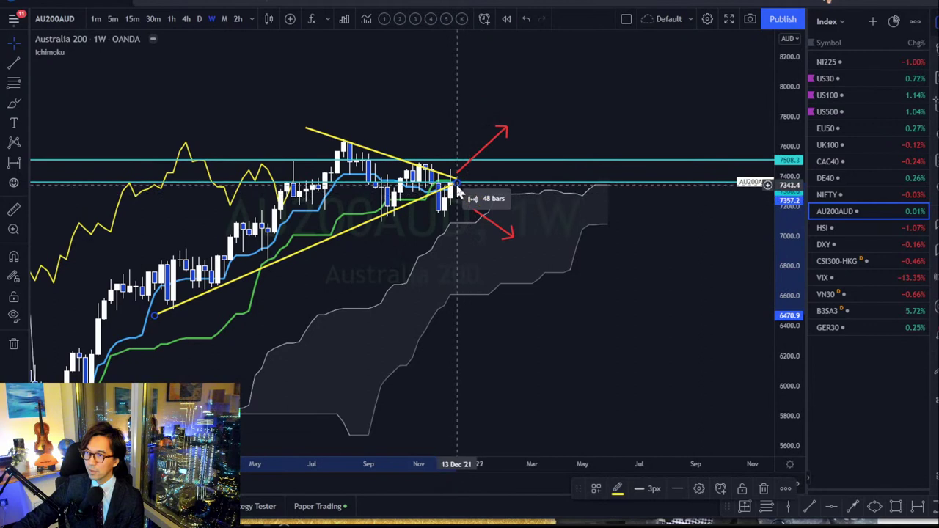
drag(459, 190, 496, 198)
Step: View the FXStreet Economic Calendar's Friday, December 10 events
click(589, 299)
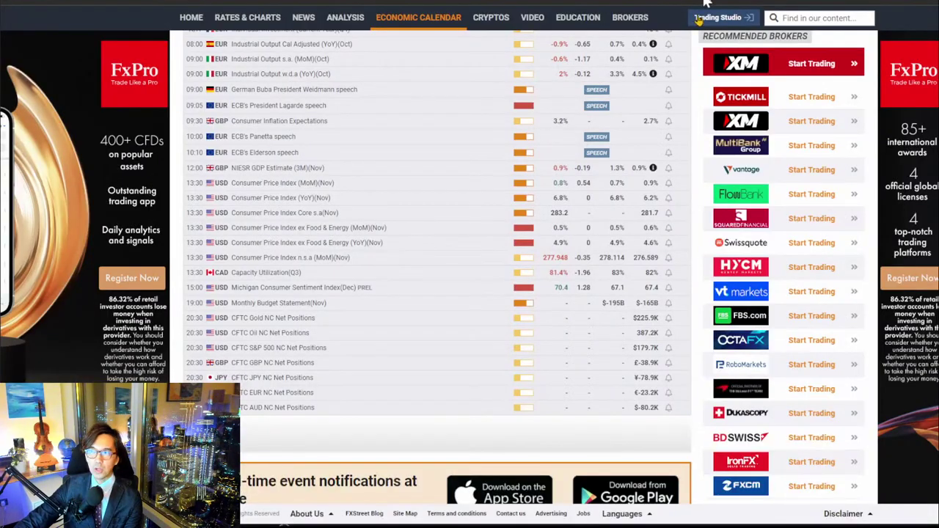
scroll(679, 205, up, 10)
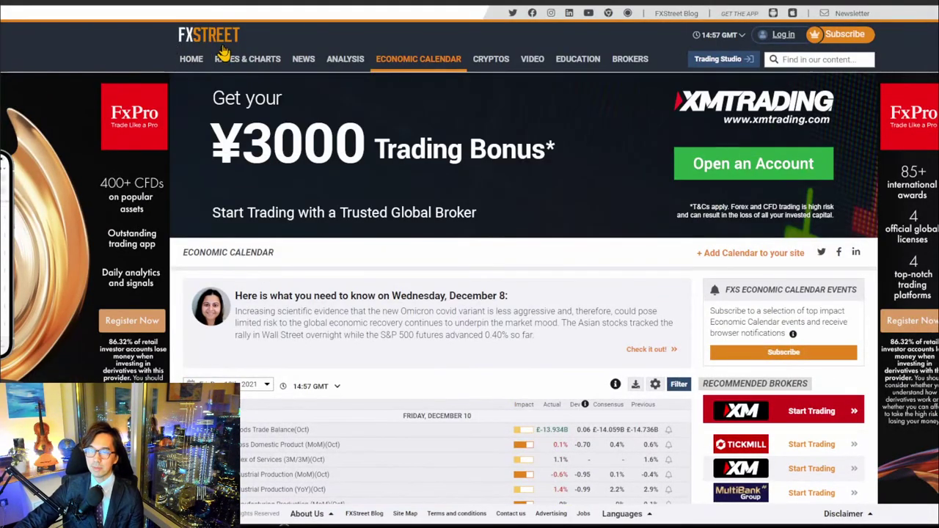
mouse_move(422, 60)
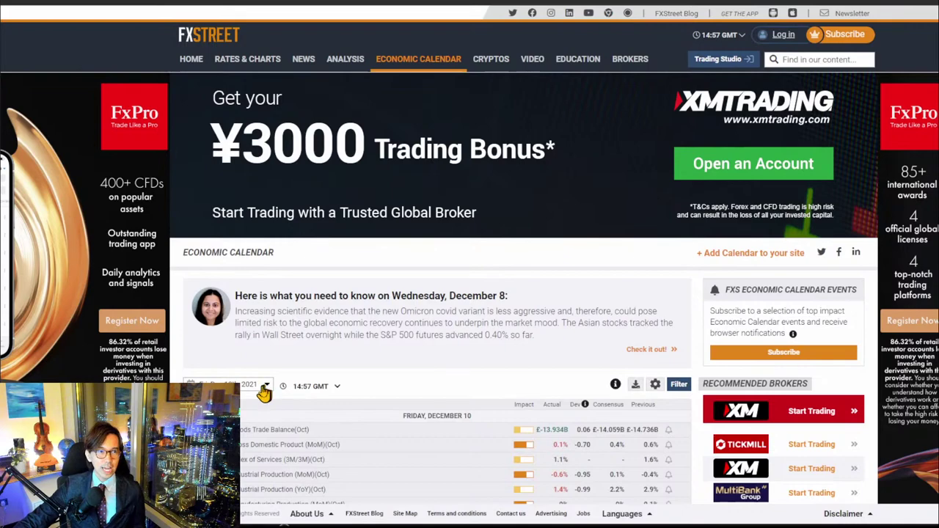
Step: Set the calendar's date range to 'This week' (Dec 12–18, 2021)
click(265, 391)
scroll(340, 319, down, 3)
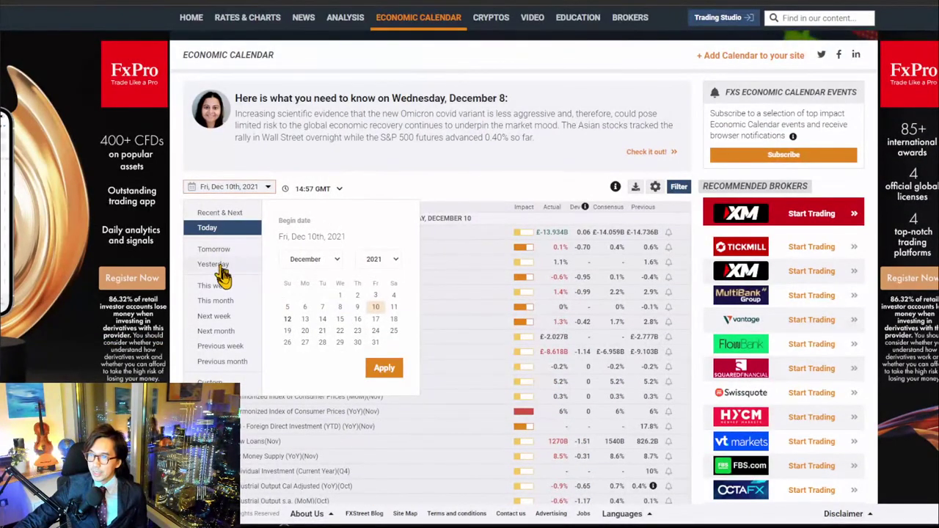
click(225, 287)
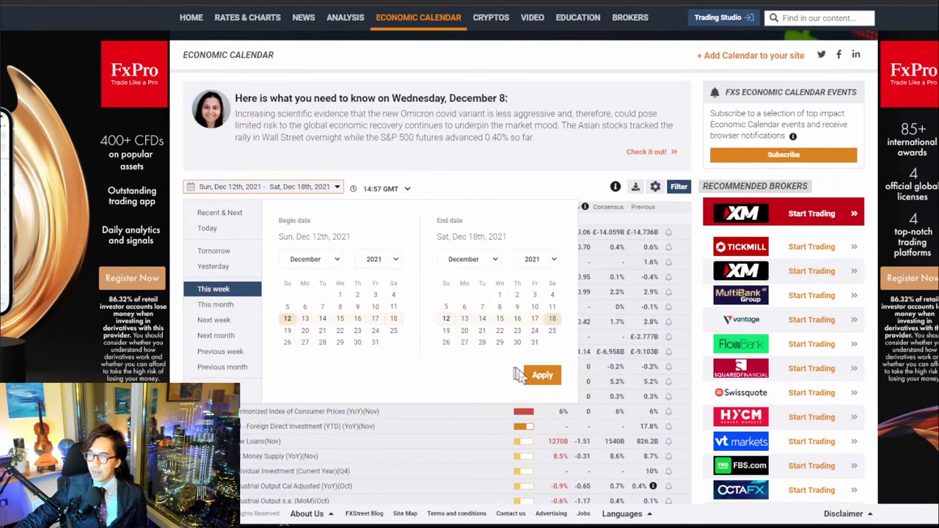
click(541, 375)
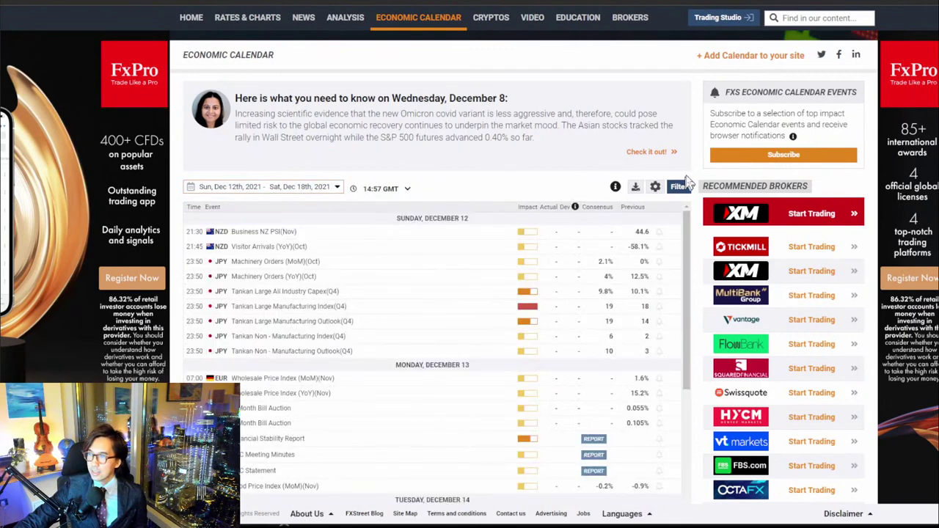
Step: Scroll past the Sunday–Wednesday events down to the Thursday, December 16 listings
scroll(701, 190, down, 2)
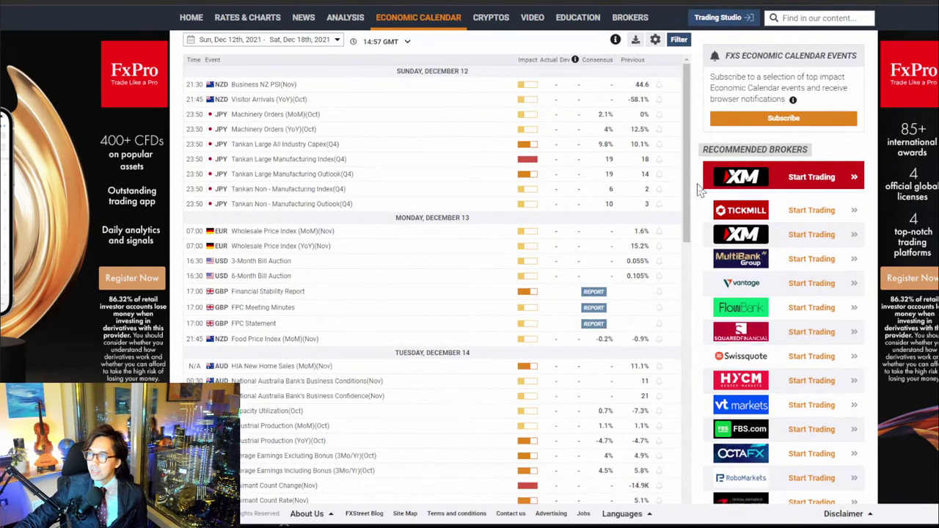
scroll(705, 189, down, 2)
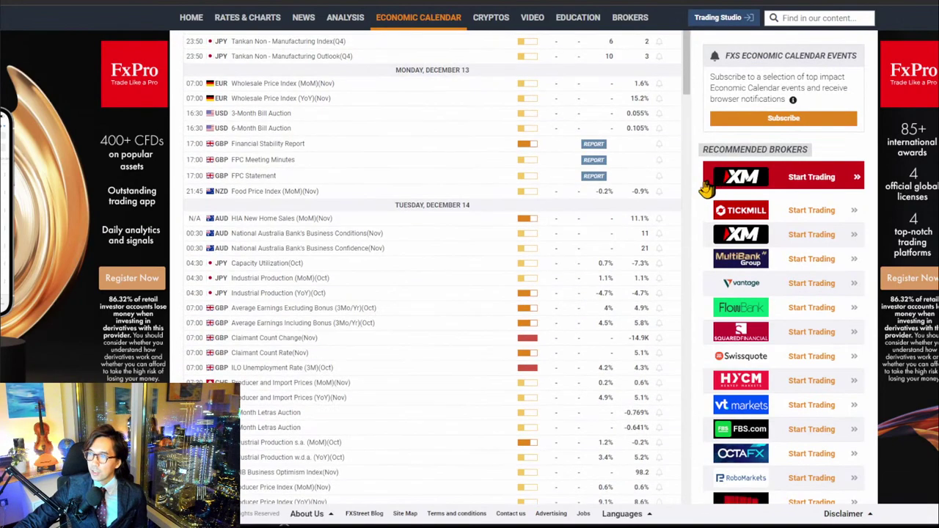
scroll(701, 189, down, 2)
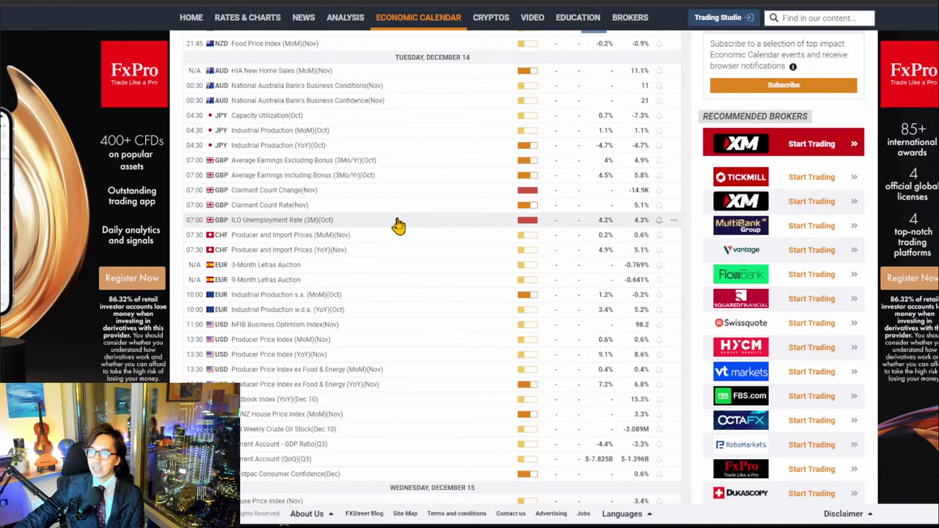
scroll(424, 228, down, 4)
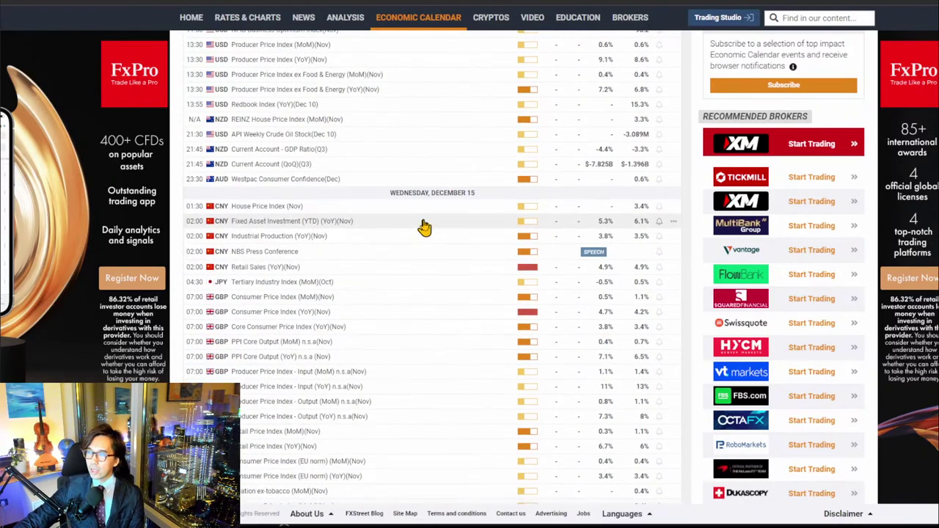
scroll(423, 227, down, 2)
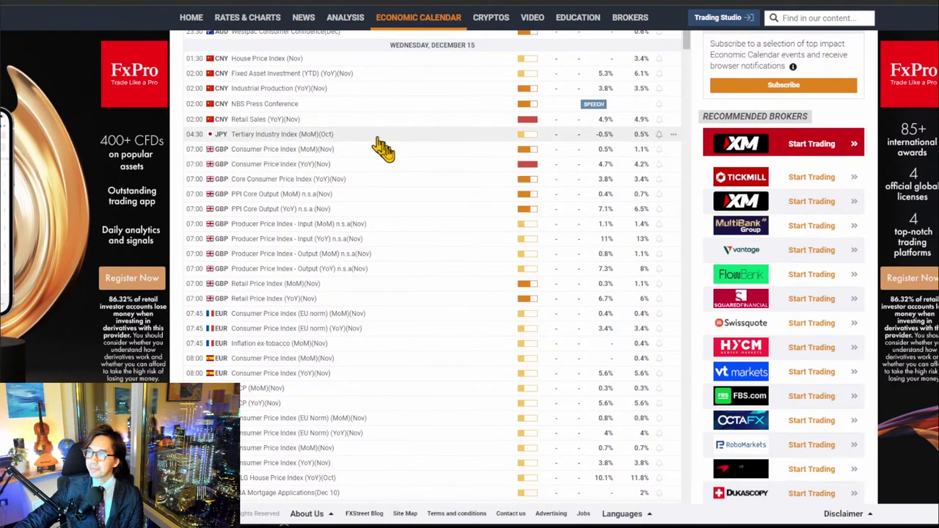
scroll(386, 169, down, 6)
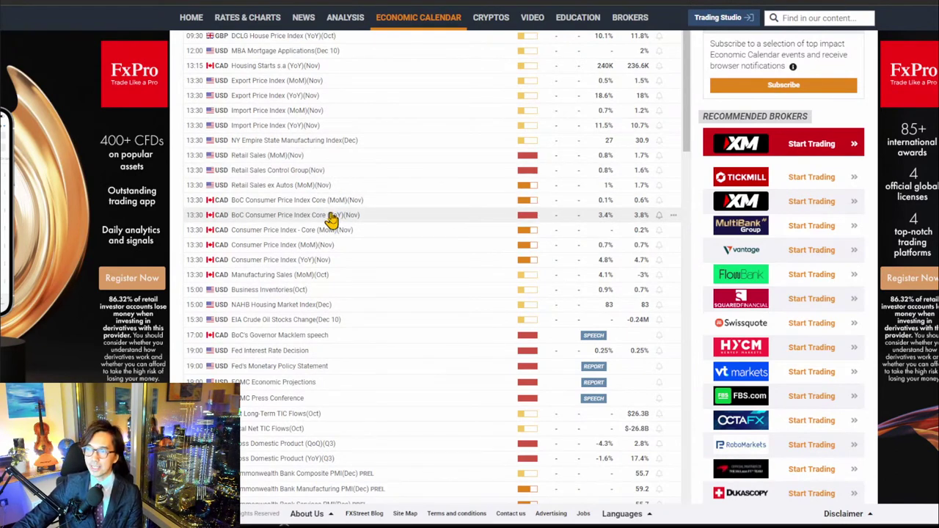
scroll(334, 218, down, 2)
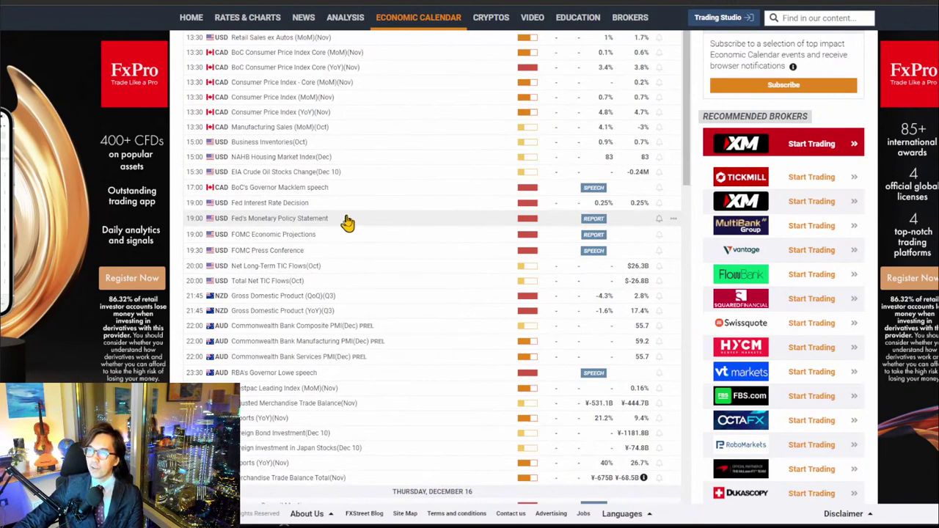
scroll(348, 223, down, 2)
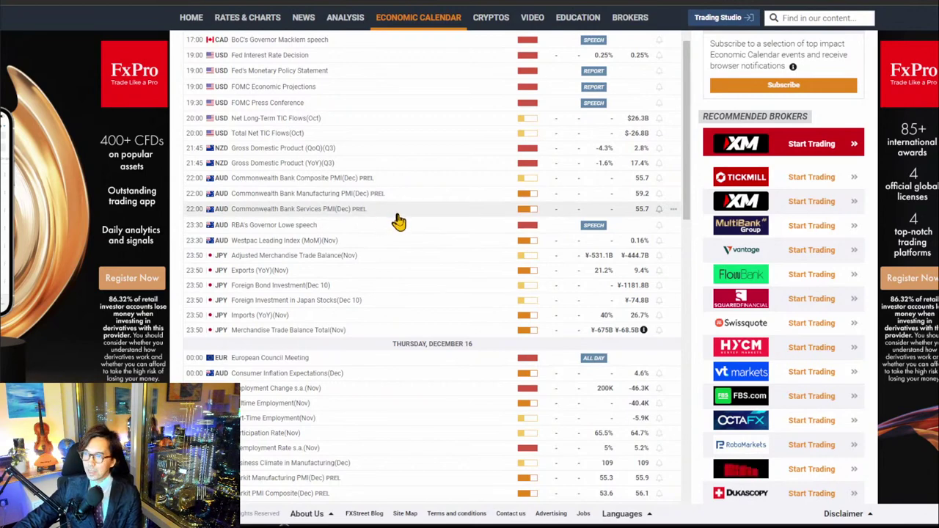
scroll(395, 223, down, 2)
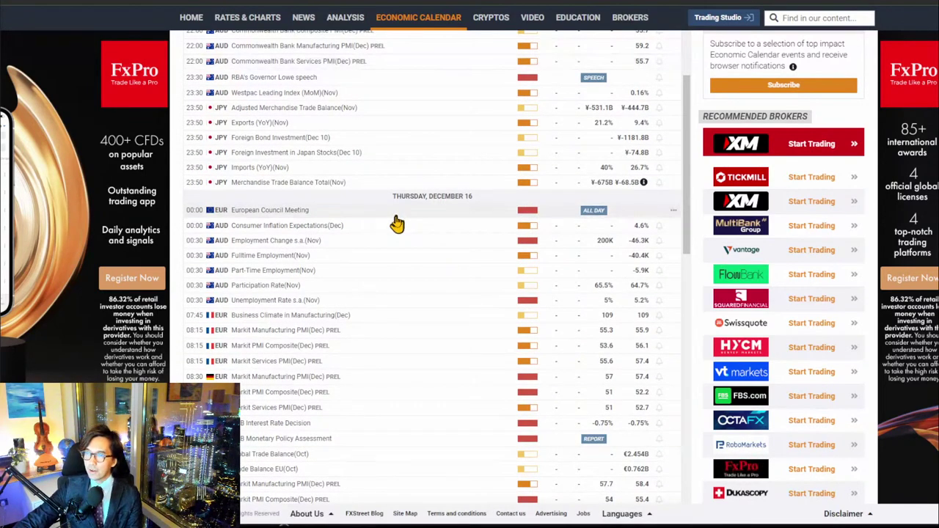
scroll(396, 223, down, 2)
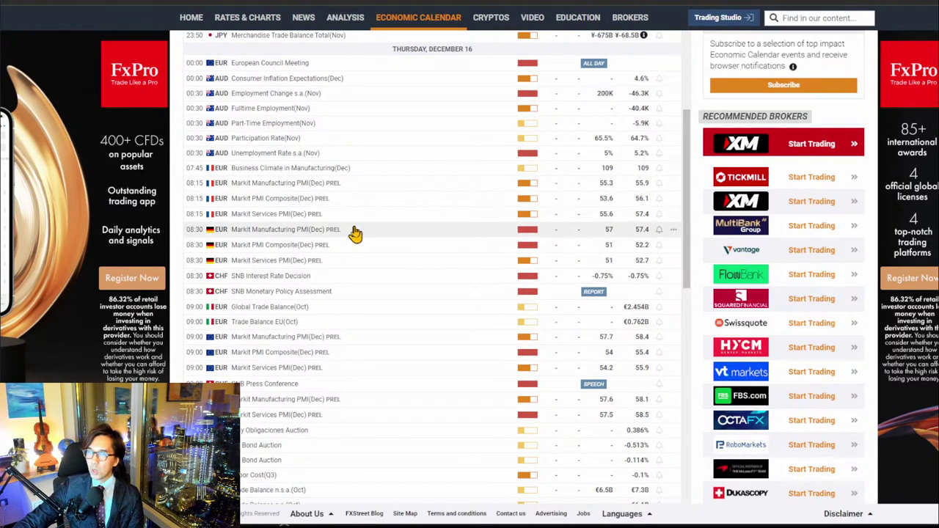
Step: Scroll down the FXStreet calendar through Thursday's and Friday's economic events
scroll(352, 234, down, 2)
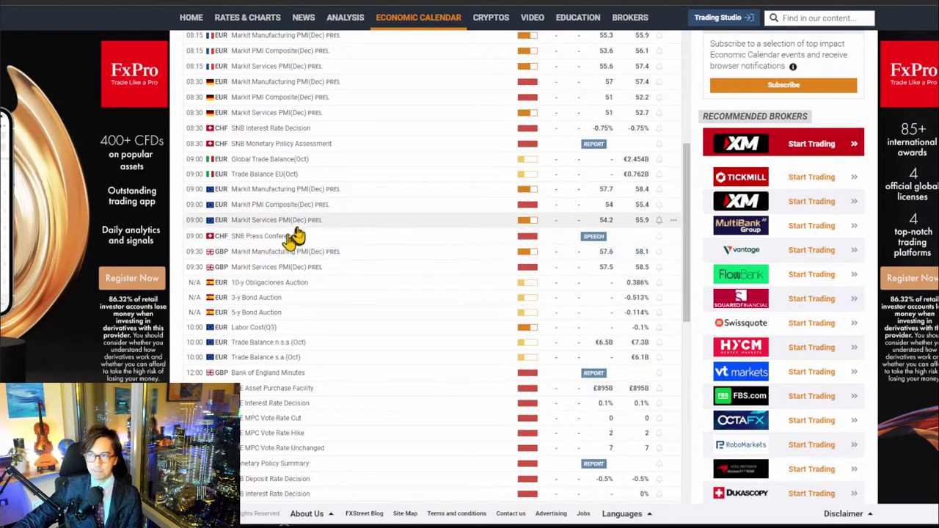
scroll(308, 212, down, 2)
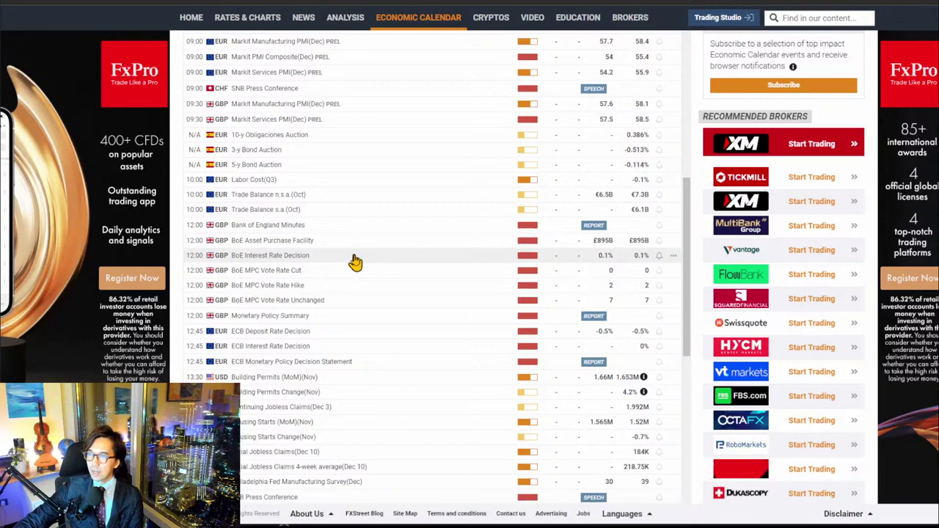
scroll(355, 262, down, 2)
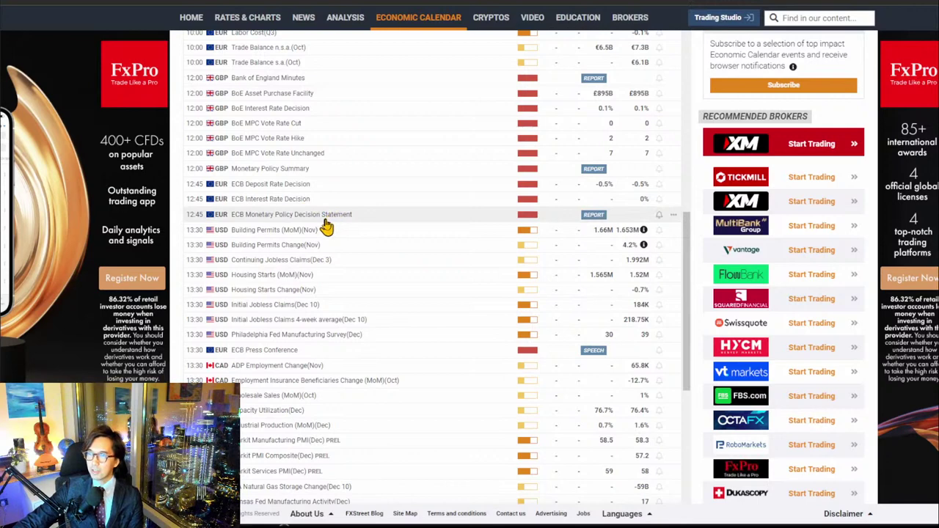
scroll(327, 227, down, 2)
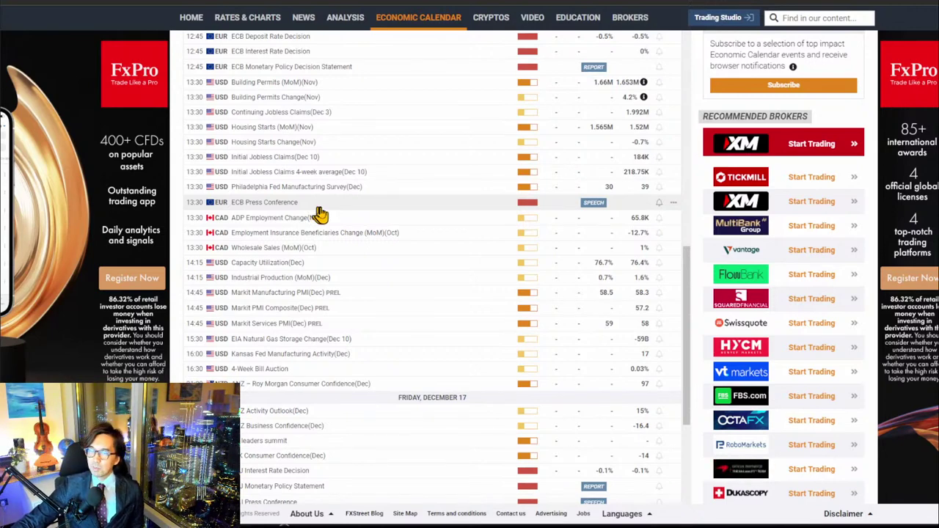
scroll(372, 238, down, 2)
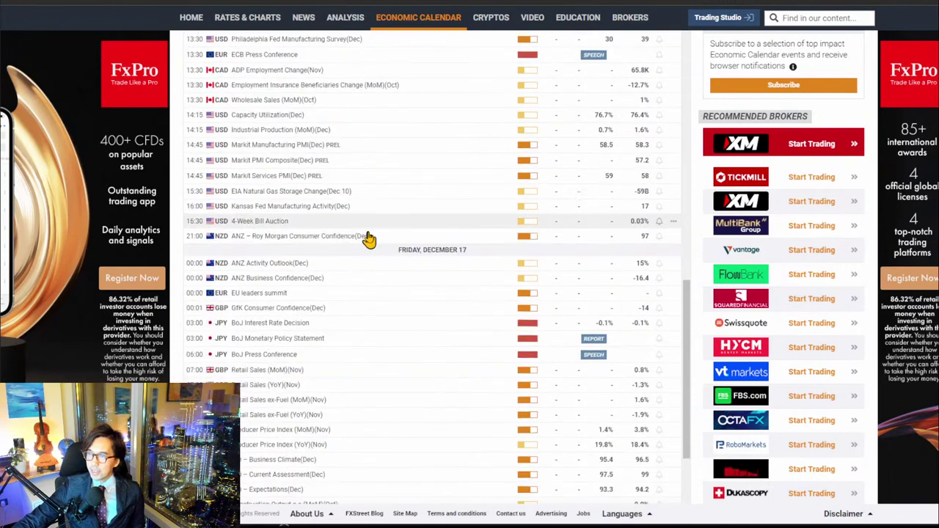
scroll(367, 238, down, 2)
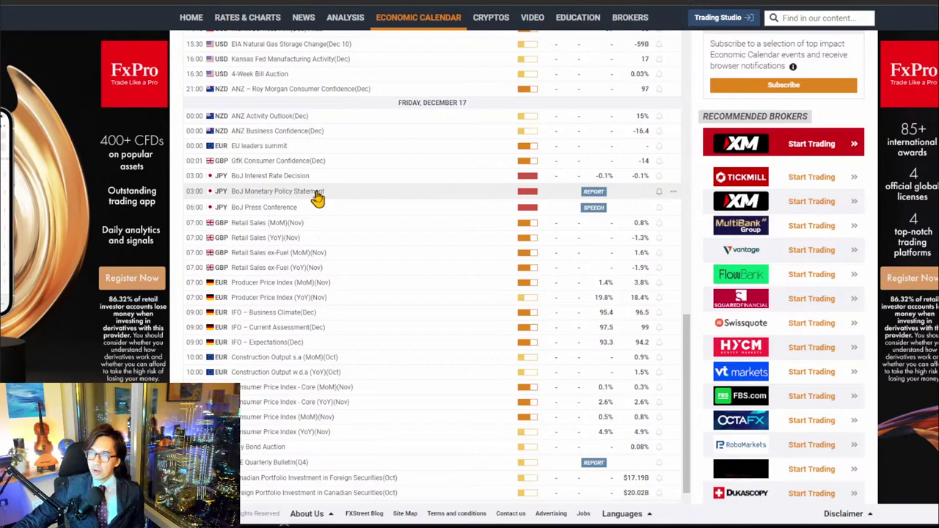
scroll(340, 196, down, 3)
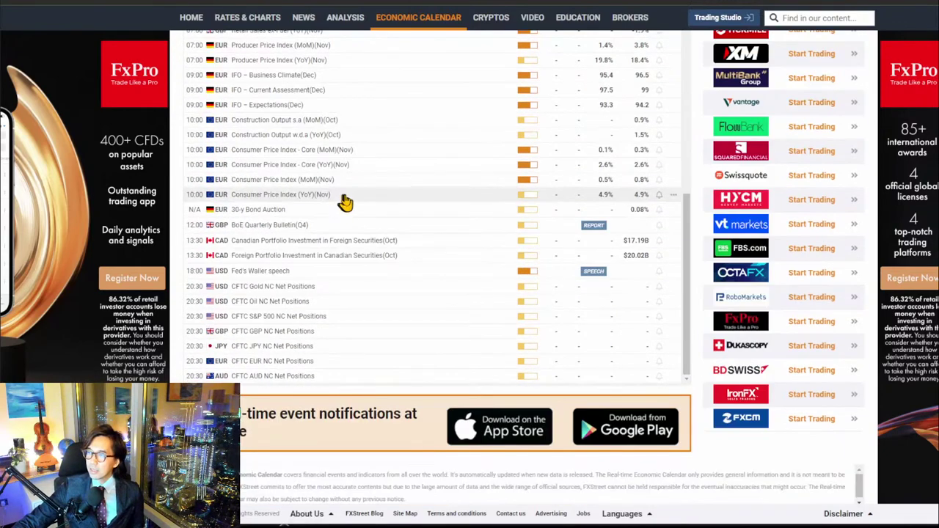
Step: Go back to Thursday's BoE rate decision (0.1%) and ECB deposit rate (-0.5%)
scroll(706, 265, up, 2)
scroll(703, 263, up, 10)
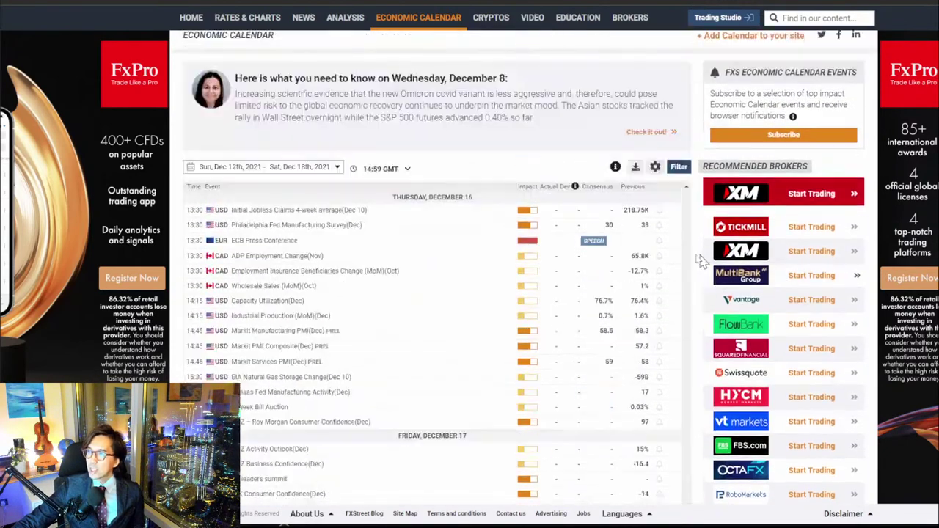
scroll(701, 264, down, 8)
scroll(497, 325, up, 8)
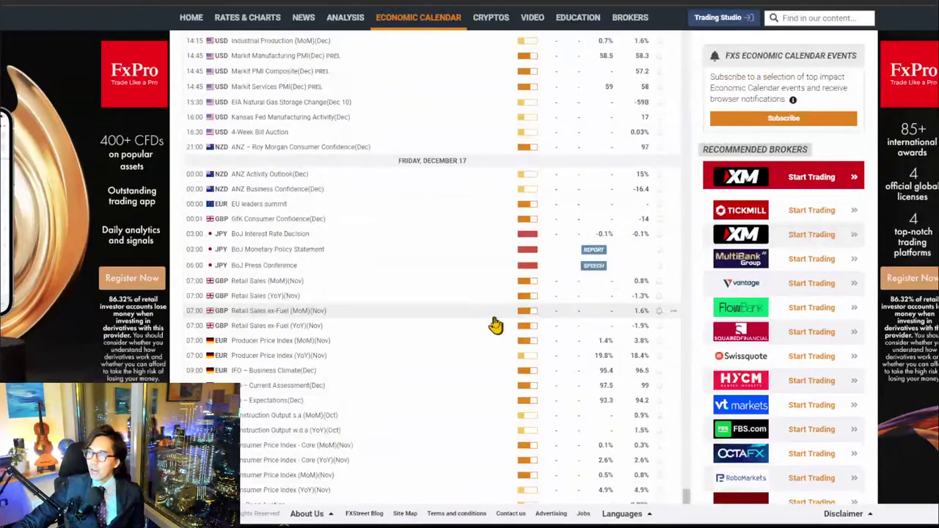
scroll(495, 323, up, 3)
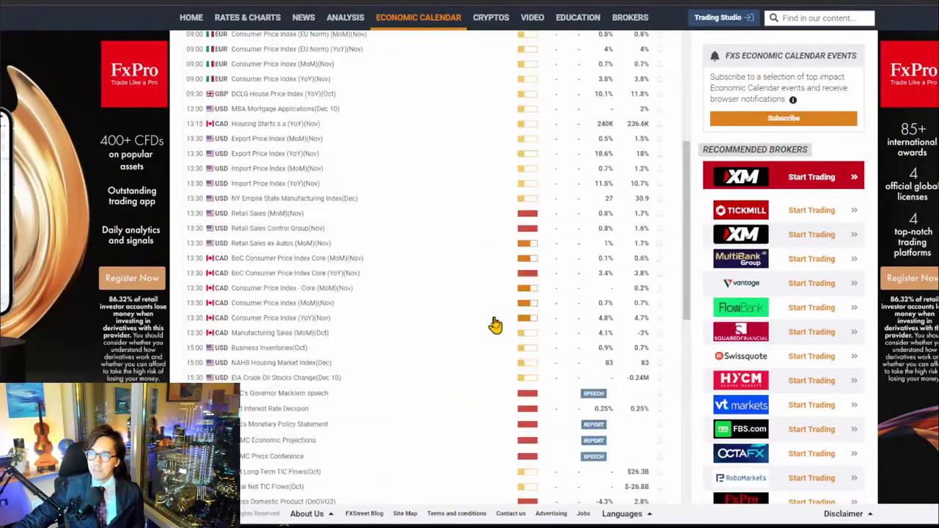
scroll(487, 319, down, 1)
scroll(477, 311, down, 10)
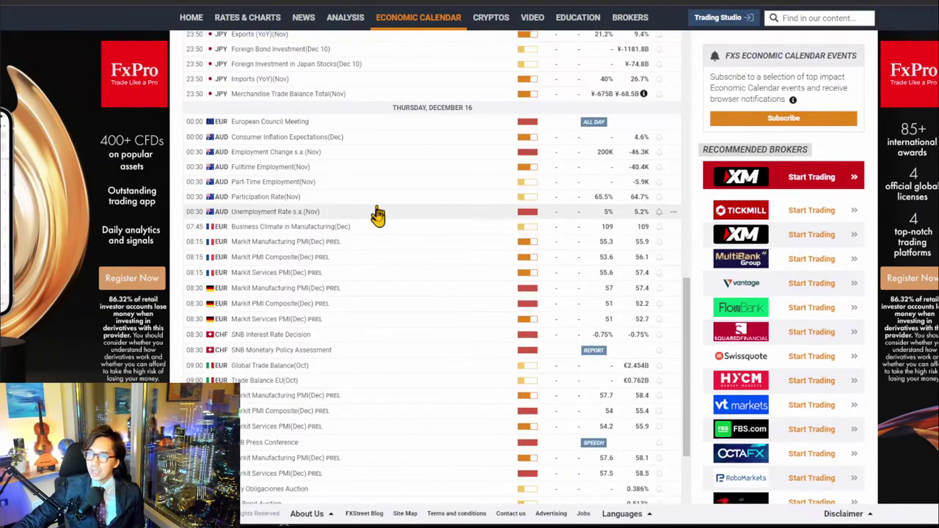
scroll(377, 216, down, 2)
scroll(373, 214, down, 3)
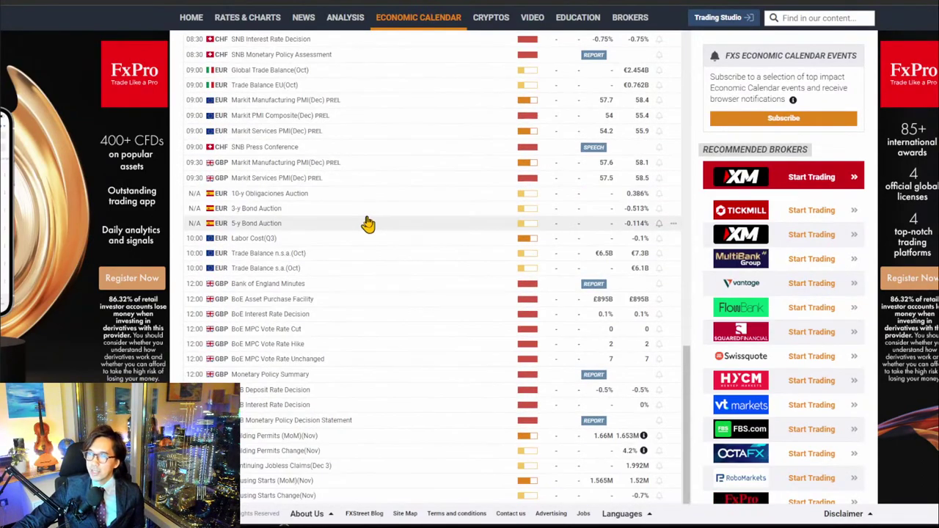
scroll(366, 224, down, 2)
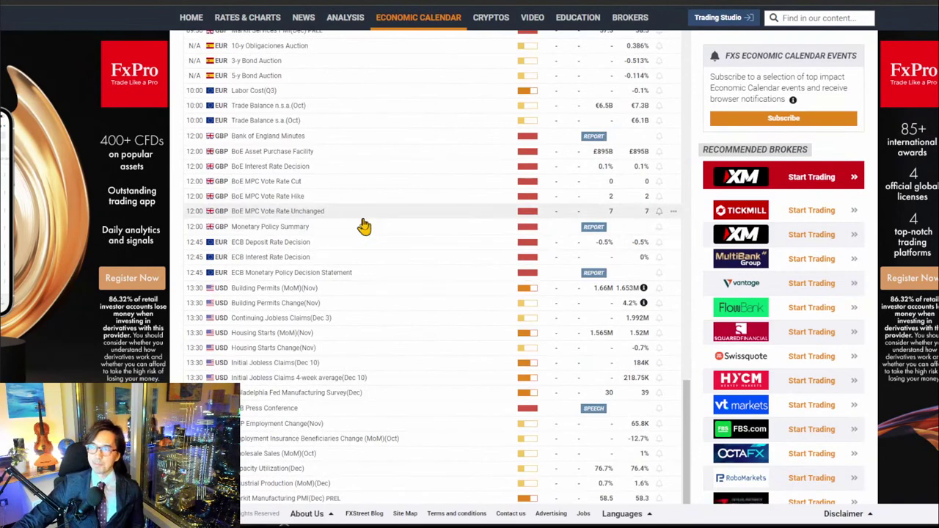